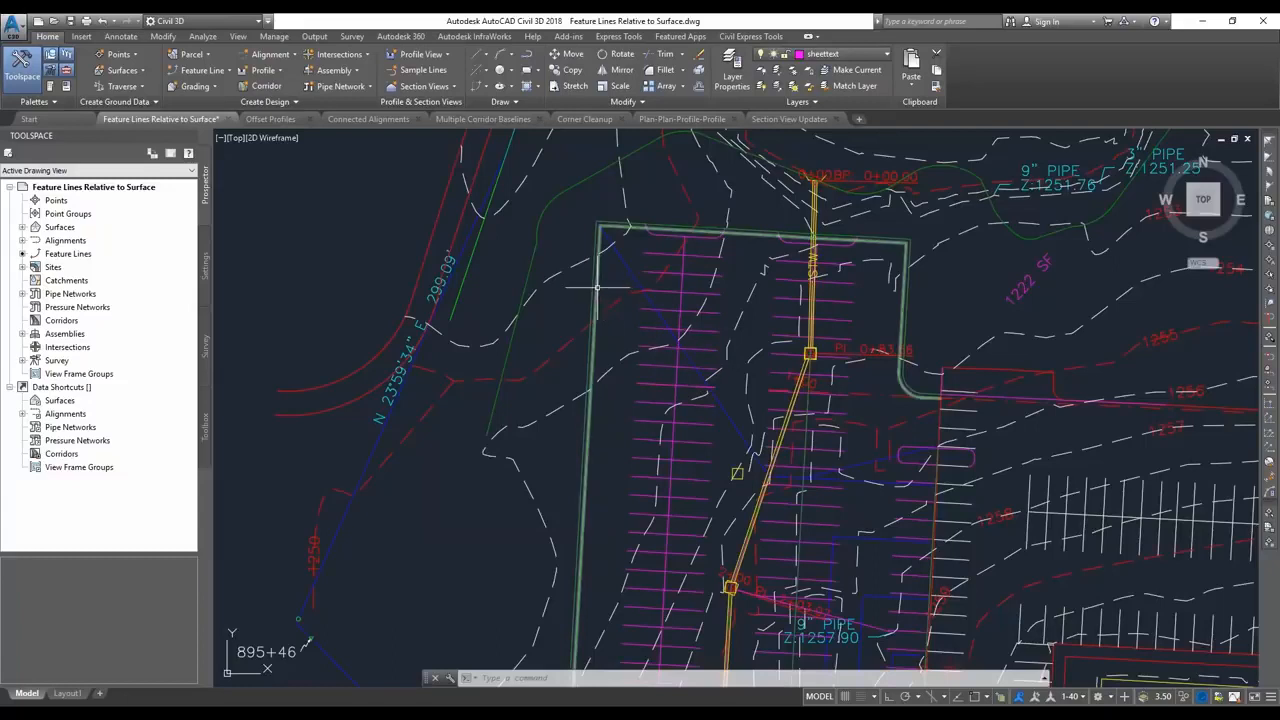
Open the Elevation Editor for the parking lot's perimeter feature line and reference its elevations to the fg surface.
left_click(597, 287)
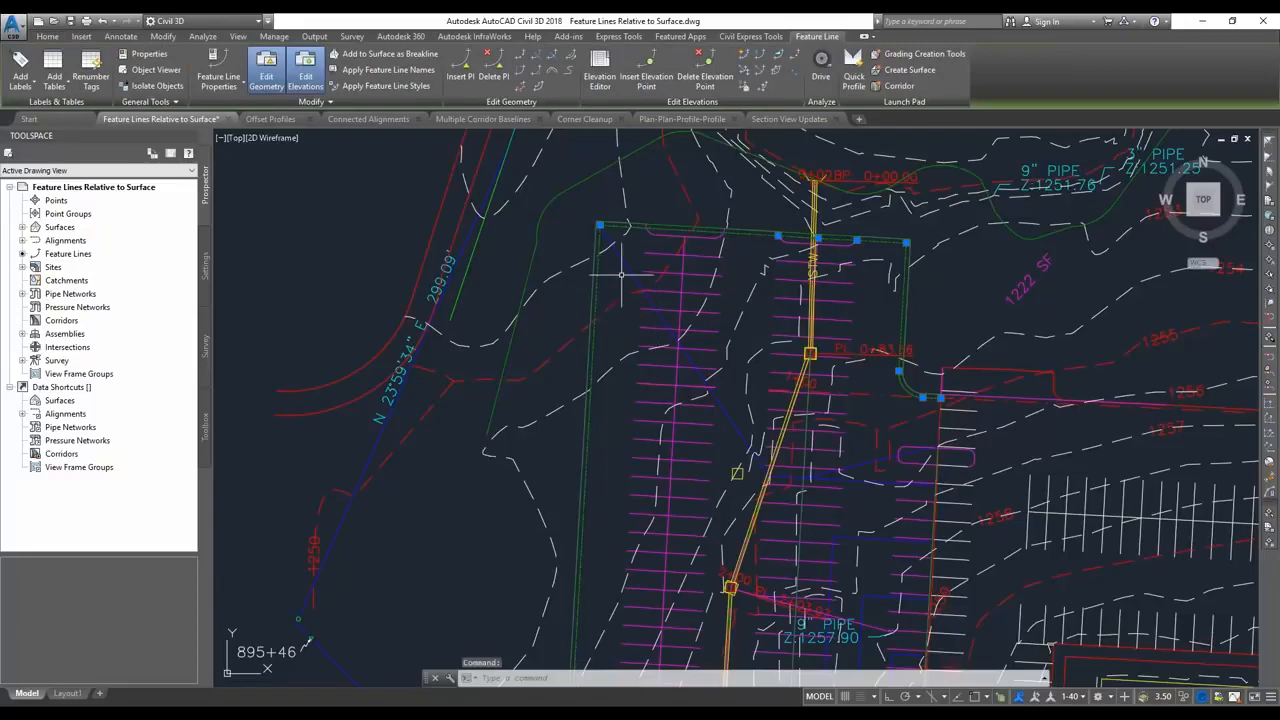
left_click(600, 72)
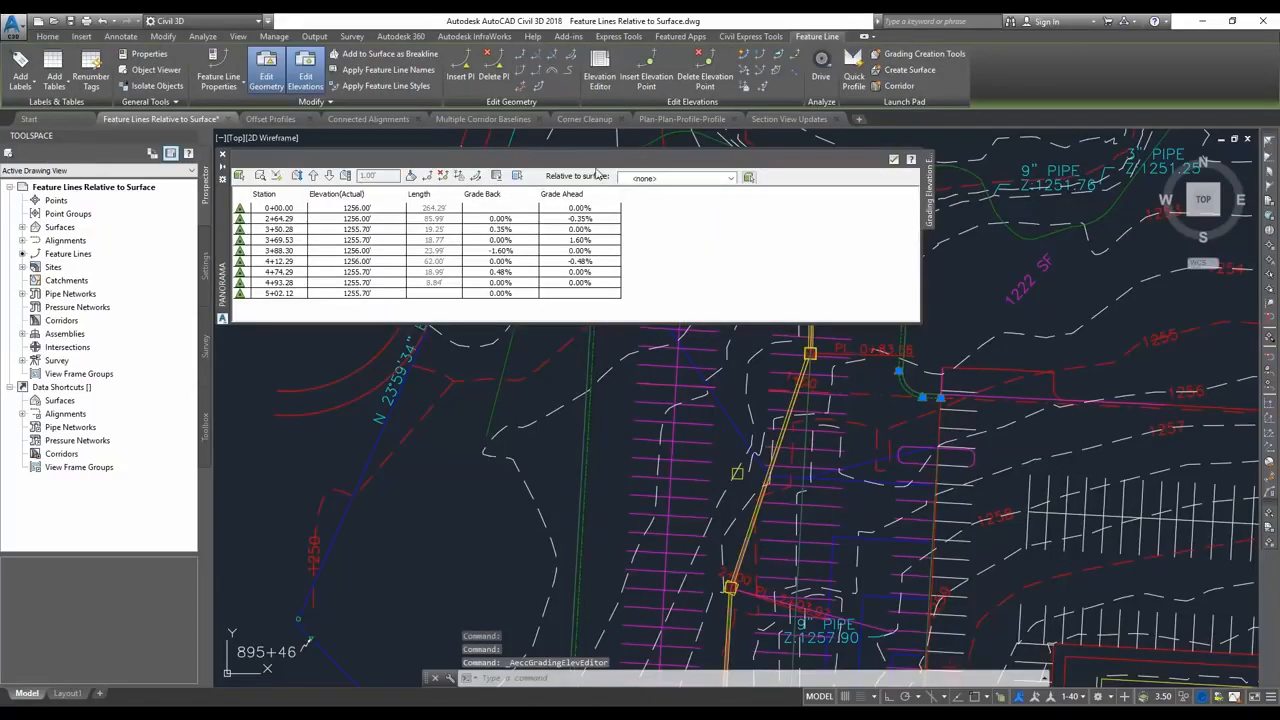
left_click(733, 180)
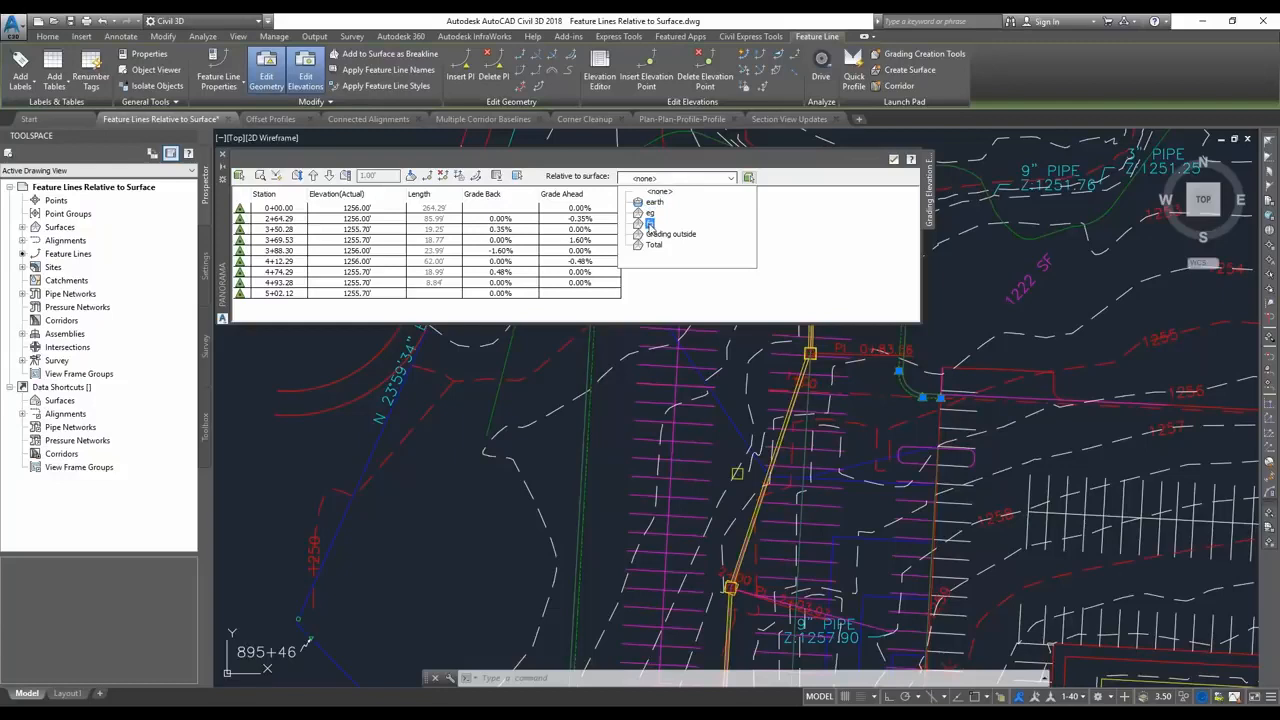
left_click(649, 223)
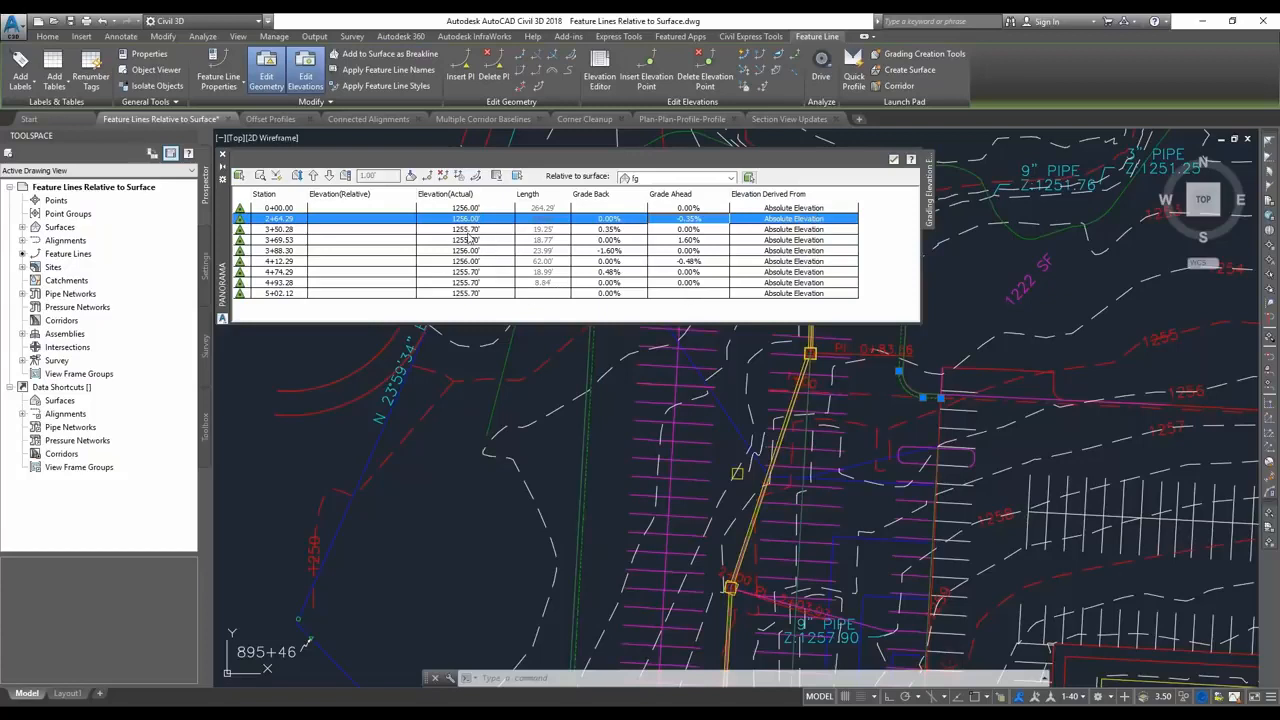
Set the elevation source of all the feature line's points to Relative to Surface and dismiss the event report.
left_click(822, 210)
left_click(822, 210)
key("Escape")
key("Escape")
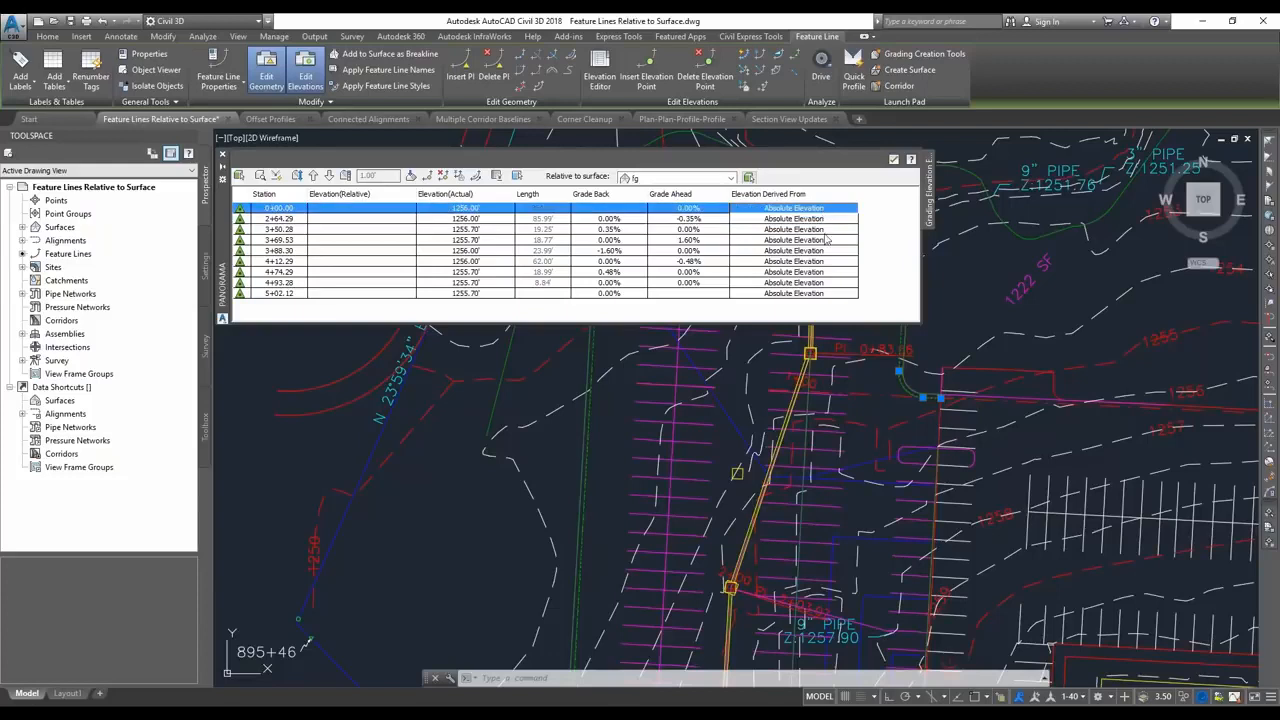
left_click(838, 294, "shift")
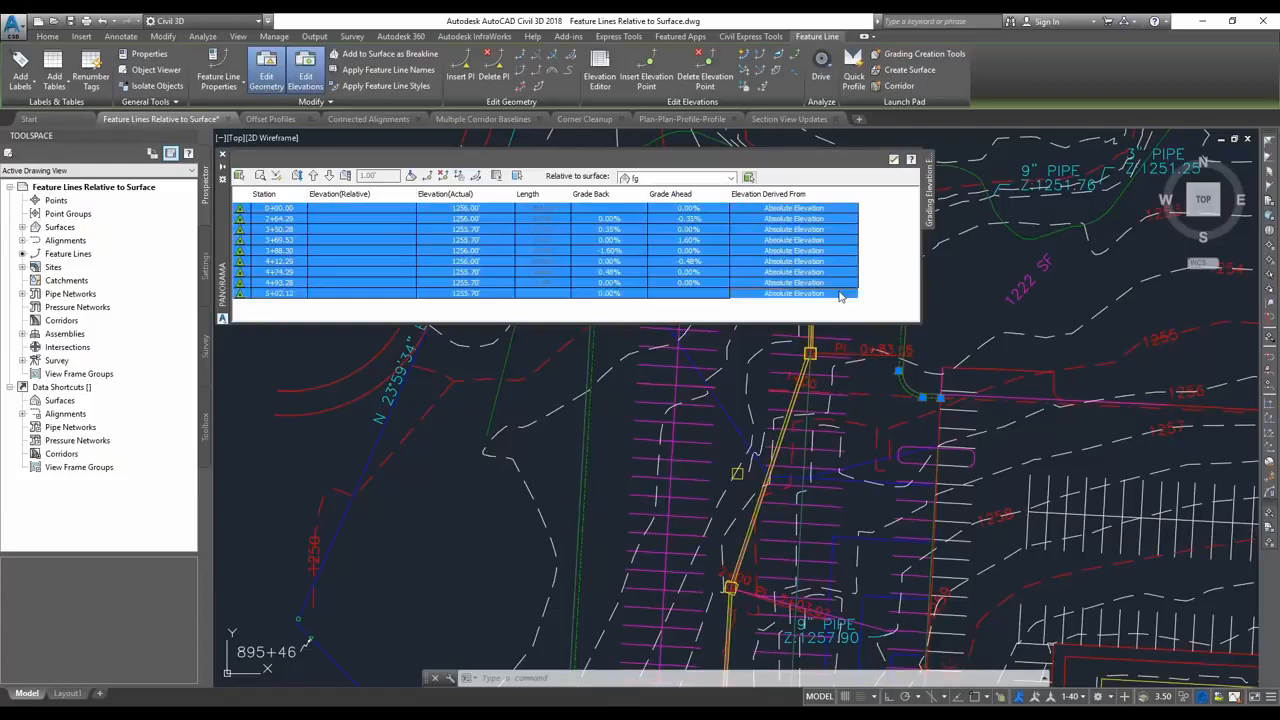
left_click(843, 212)
left_click(843, 212)
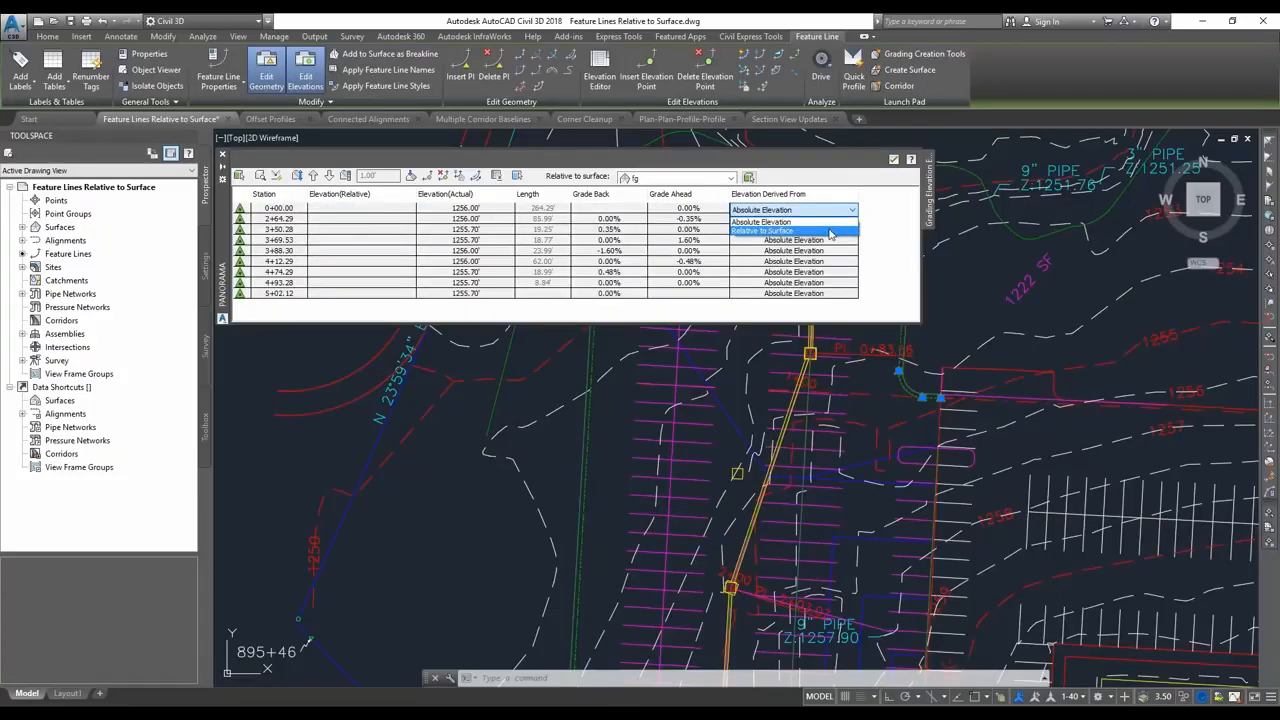
left_click(830, 231)
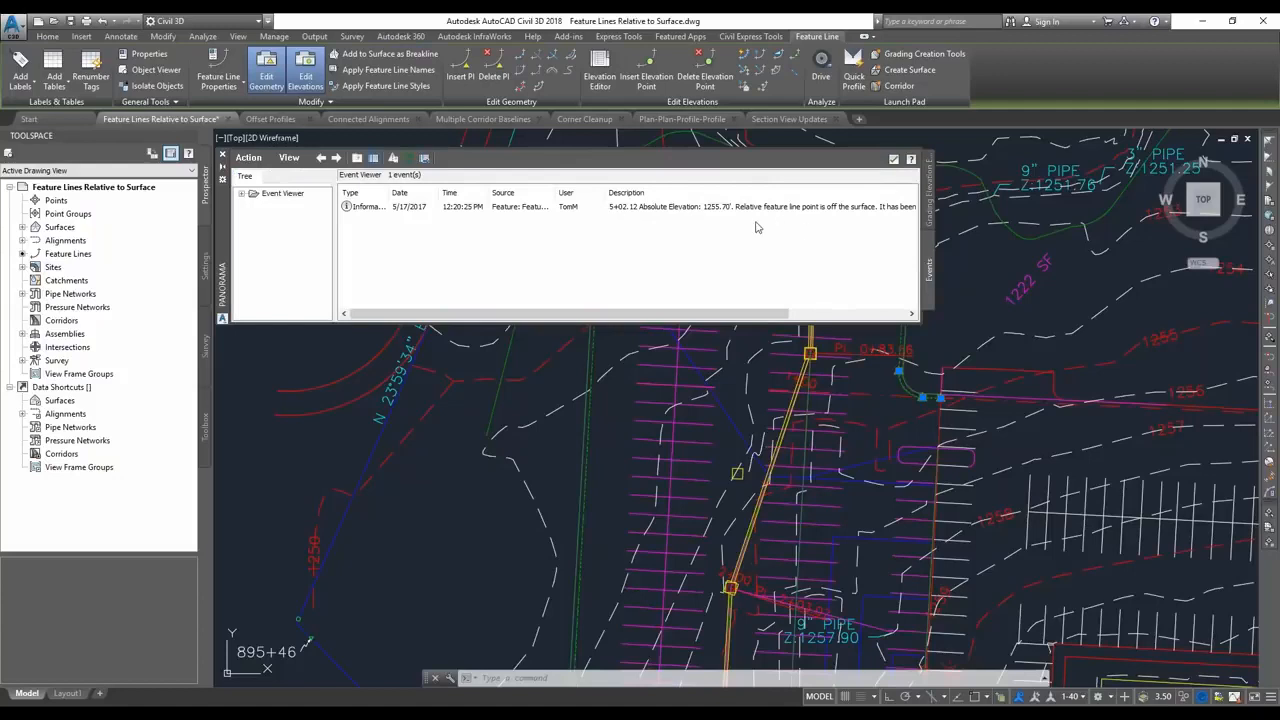
left_click(894, 160)
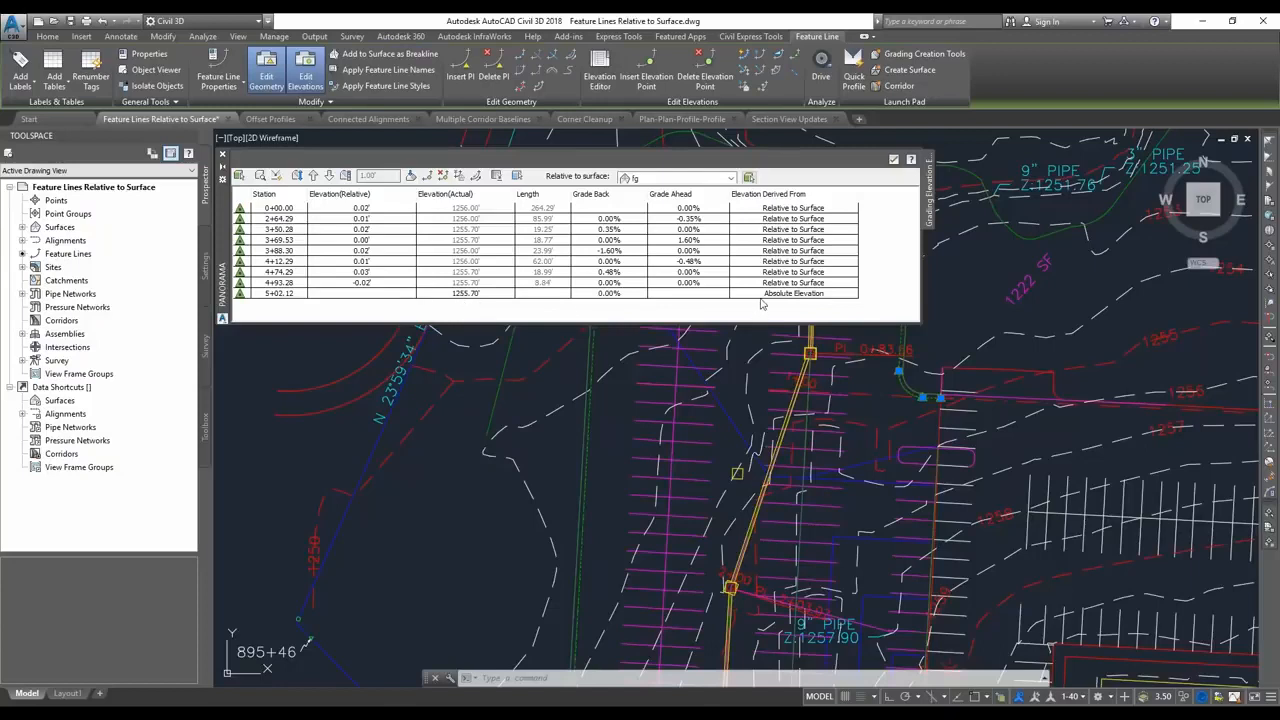
Set the relative elevation of stations 0+00.00 through 4+93.28 to 1 foot.
left_click(363, 208)
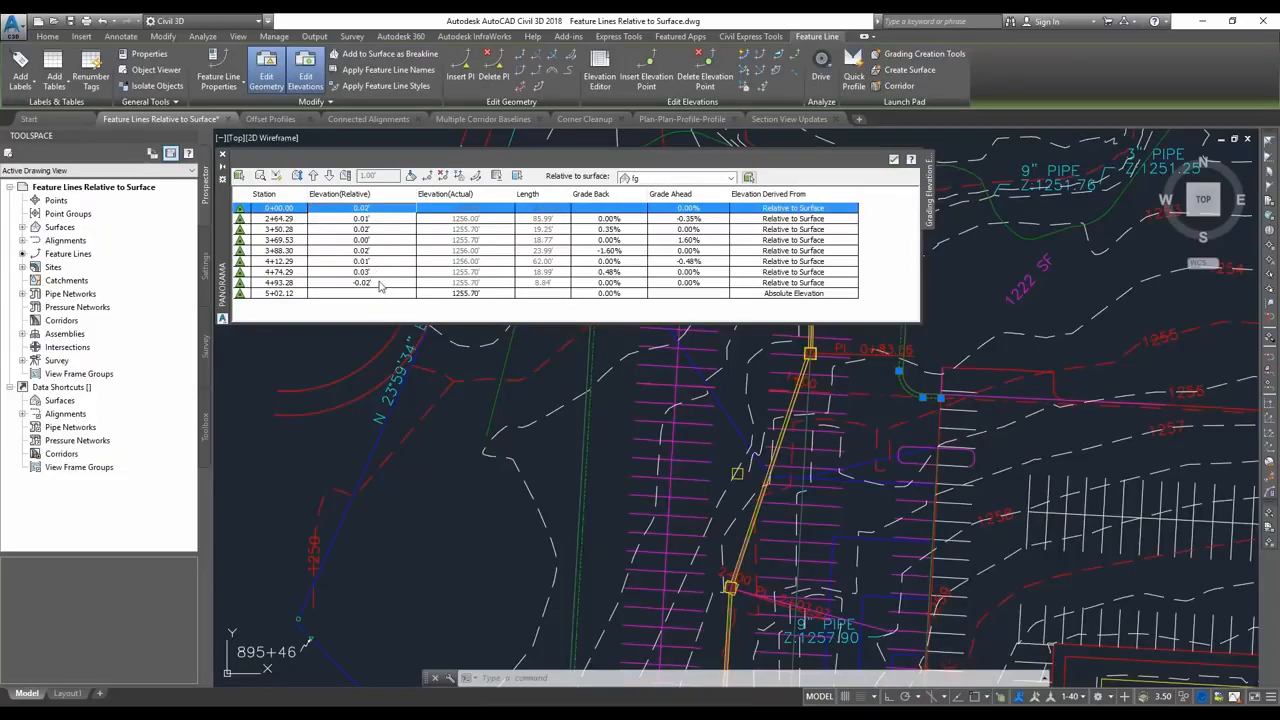
left_click(380, 283, "shift")
left_click(380, 209)
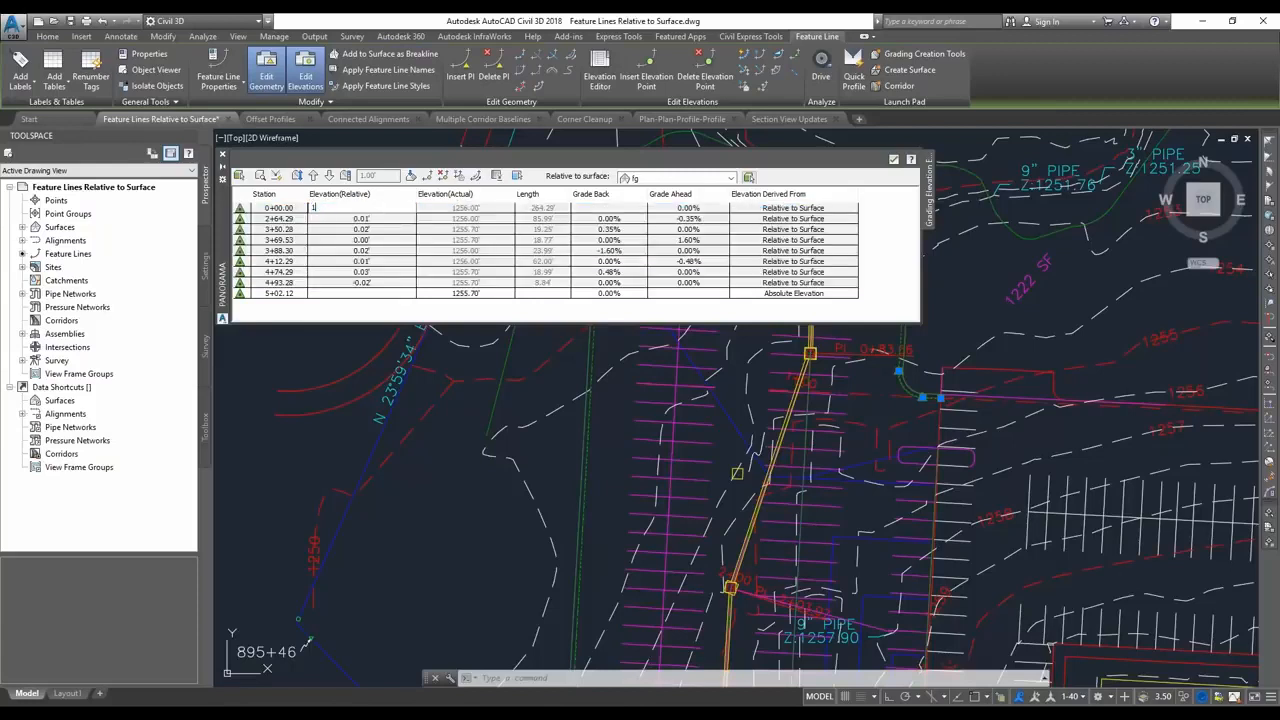
type("1")
key("Return")
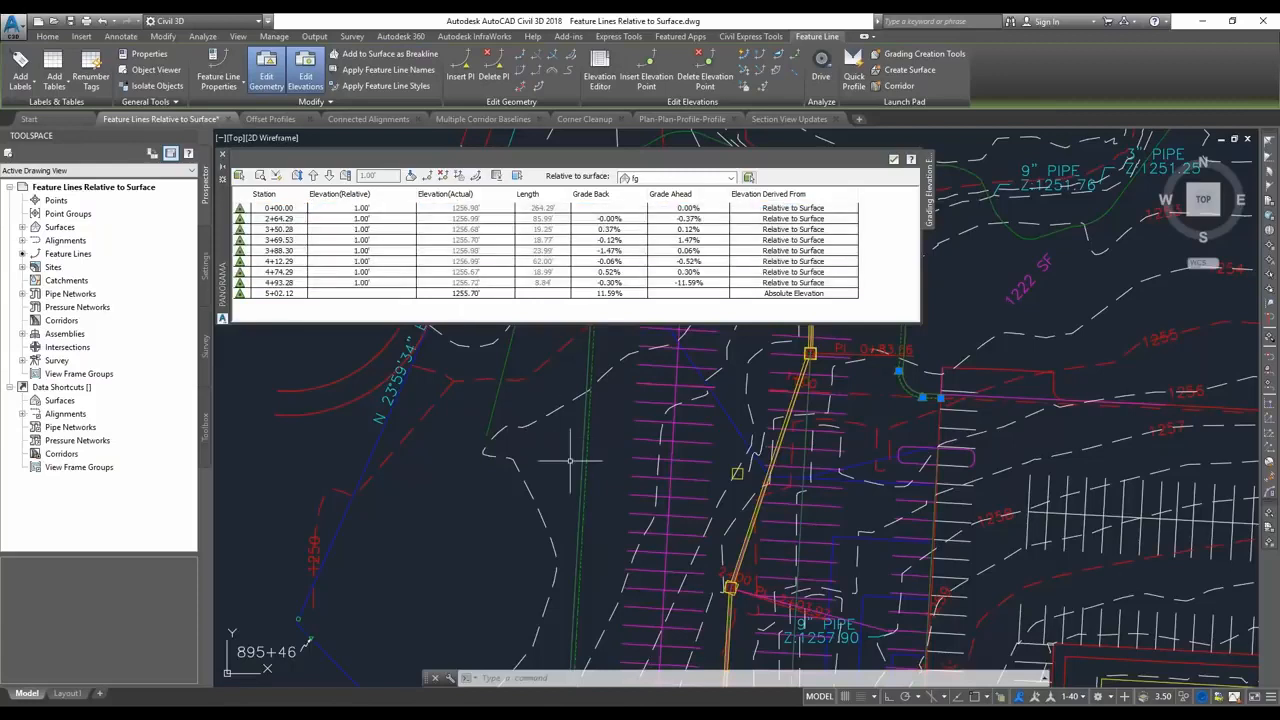
Start creating a corridor from the selected feature line and name the feature line "retaining wall".
middle_click_drag(597, 461, 613, 447)
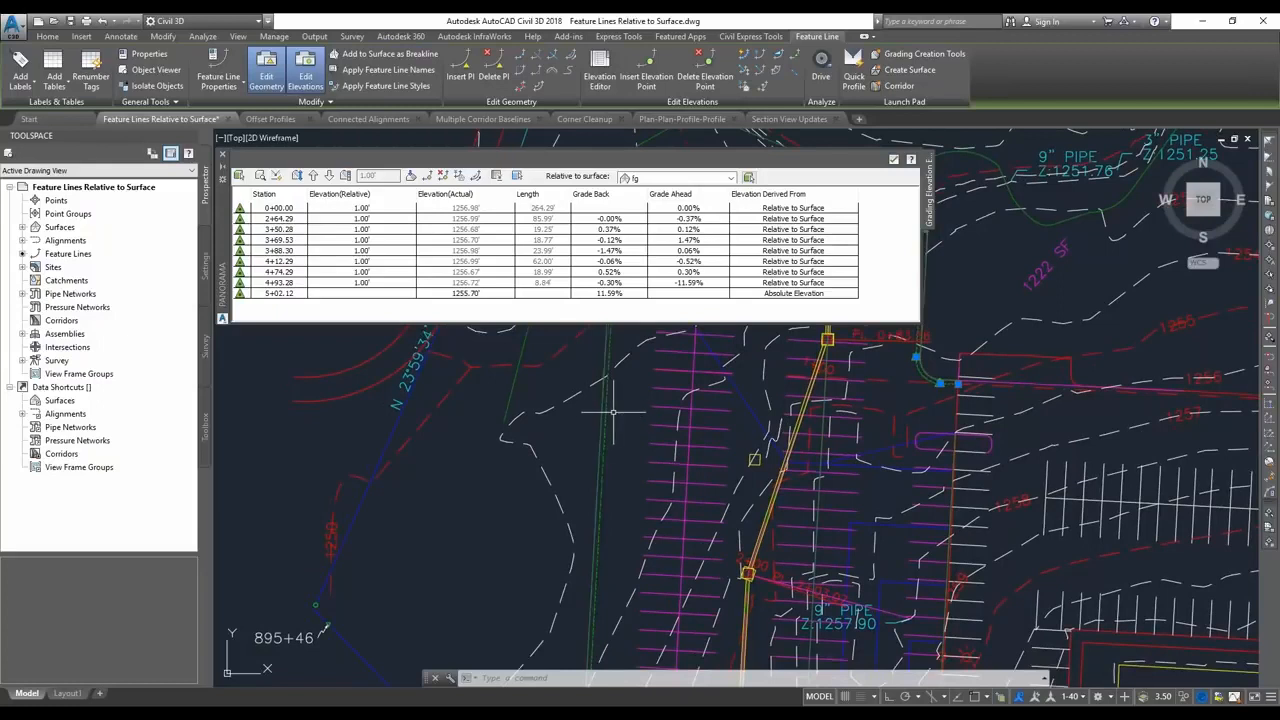
middle_click_drag(611, 398, 615, 426)
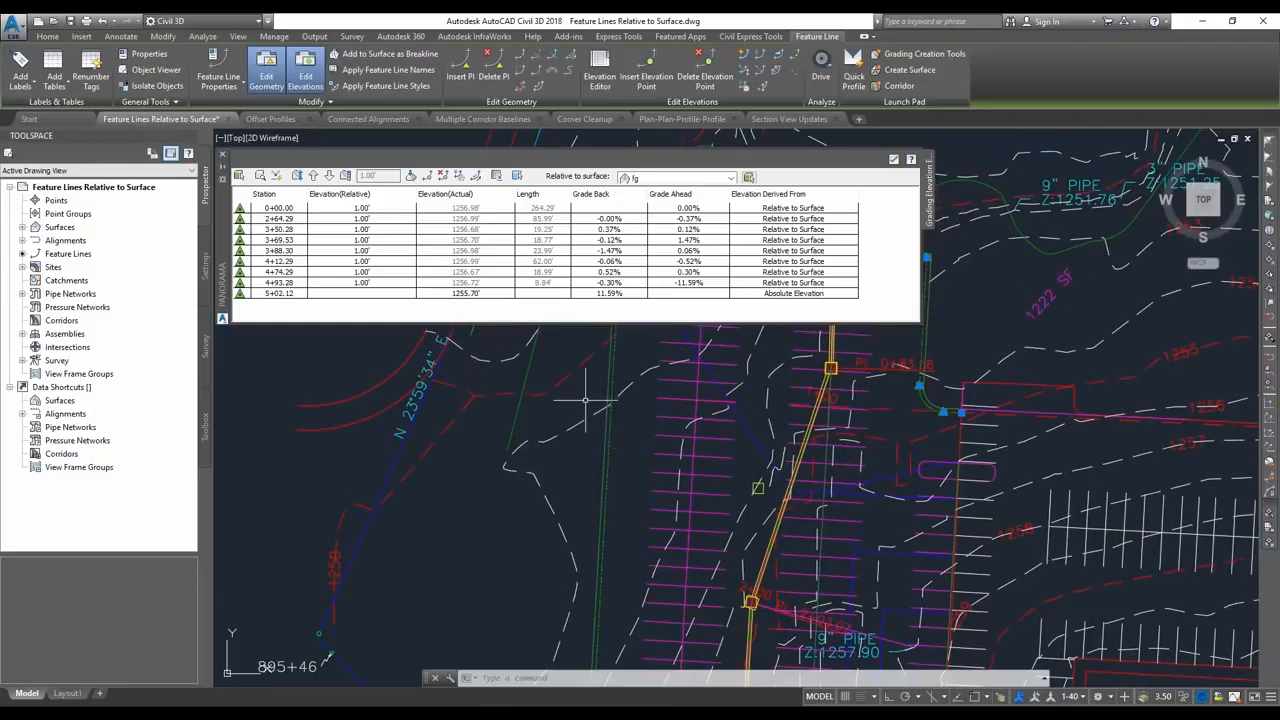
left_click(47, 36)
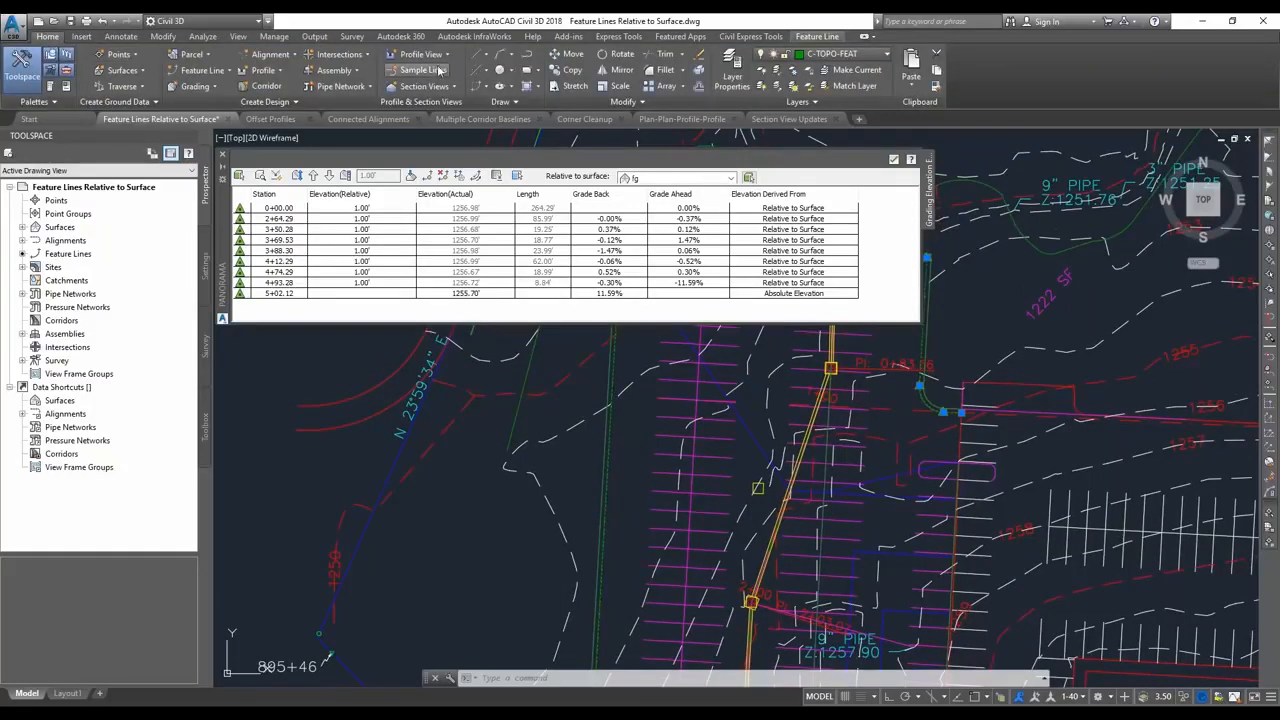
left_click(266, 86)
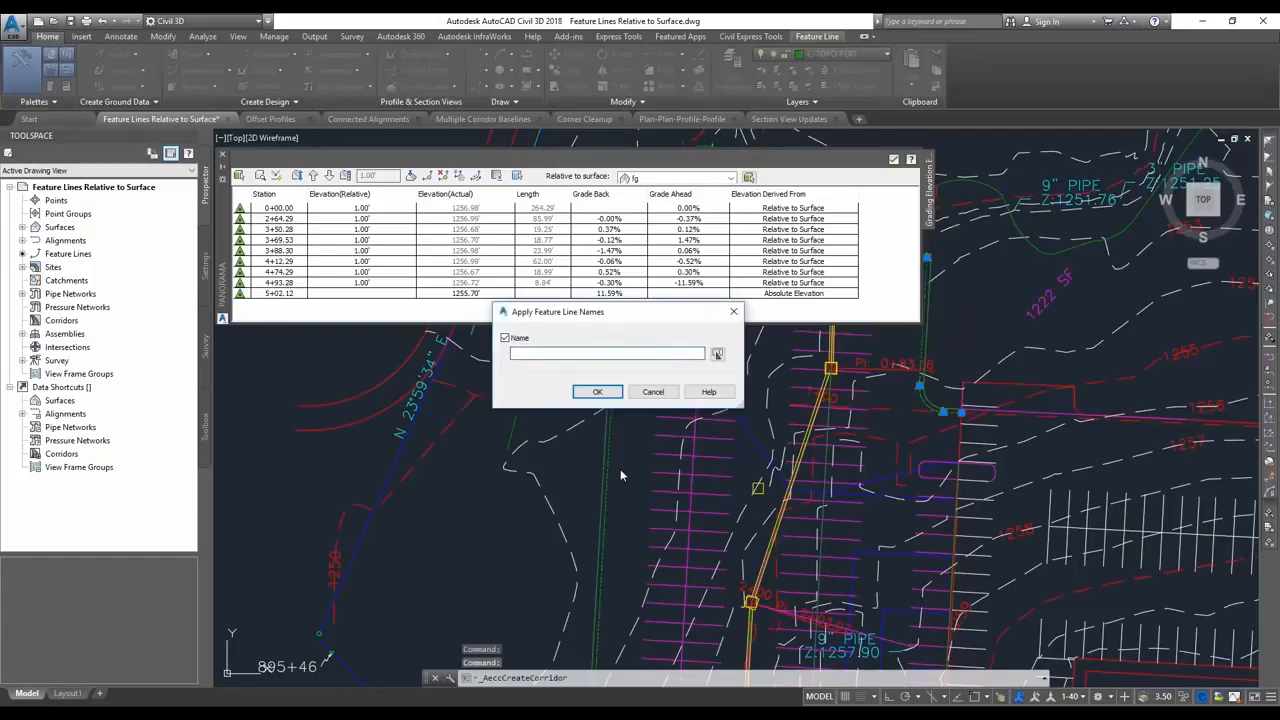
type("re")
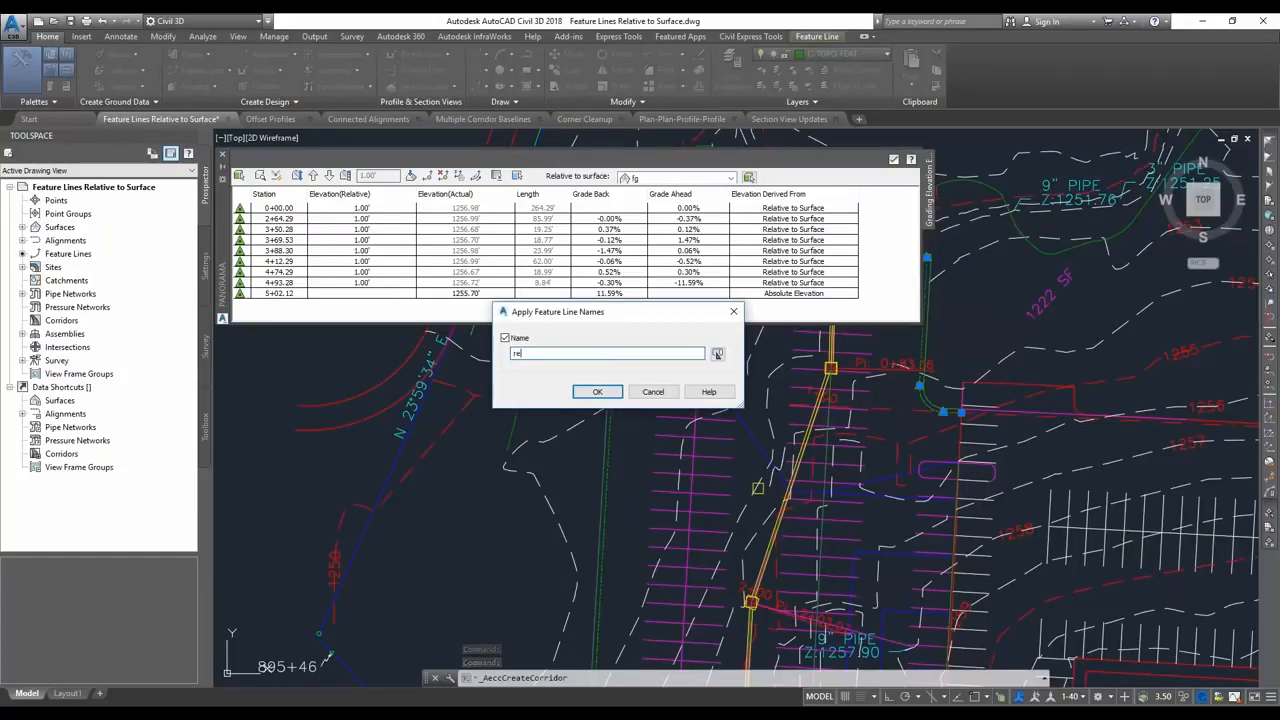
type("taining wall")
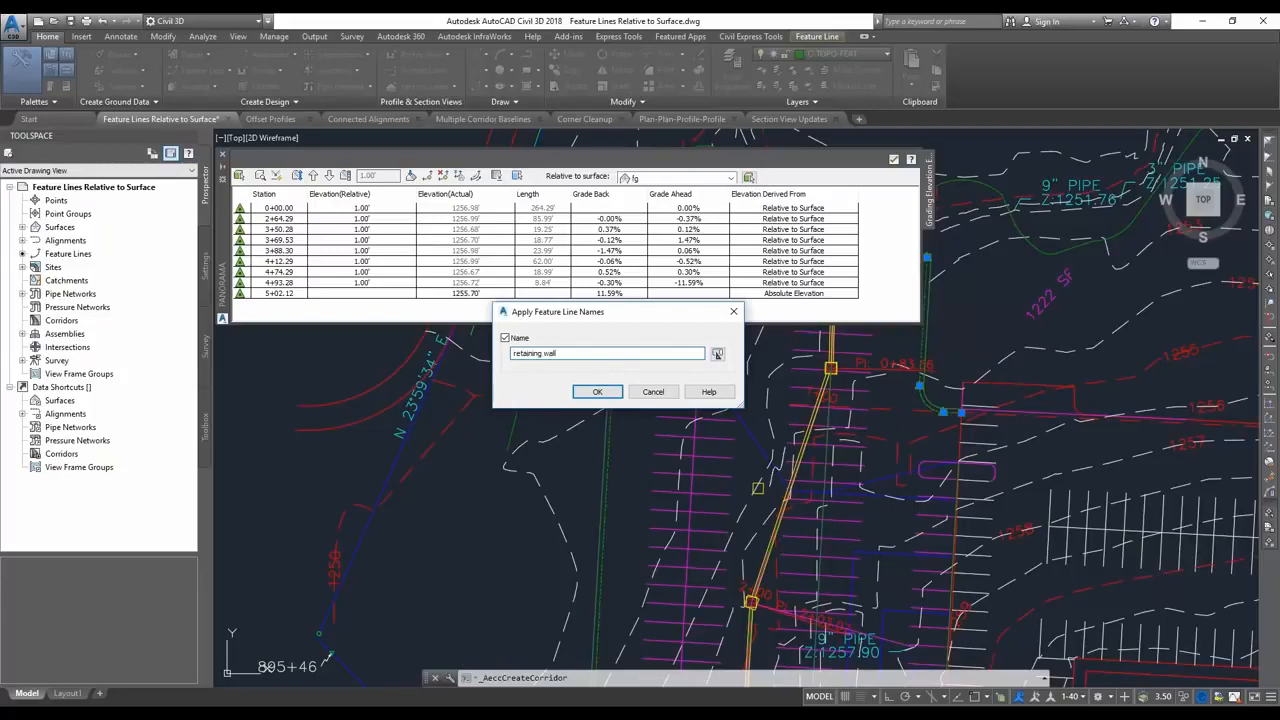
left_click(598, 392)
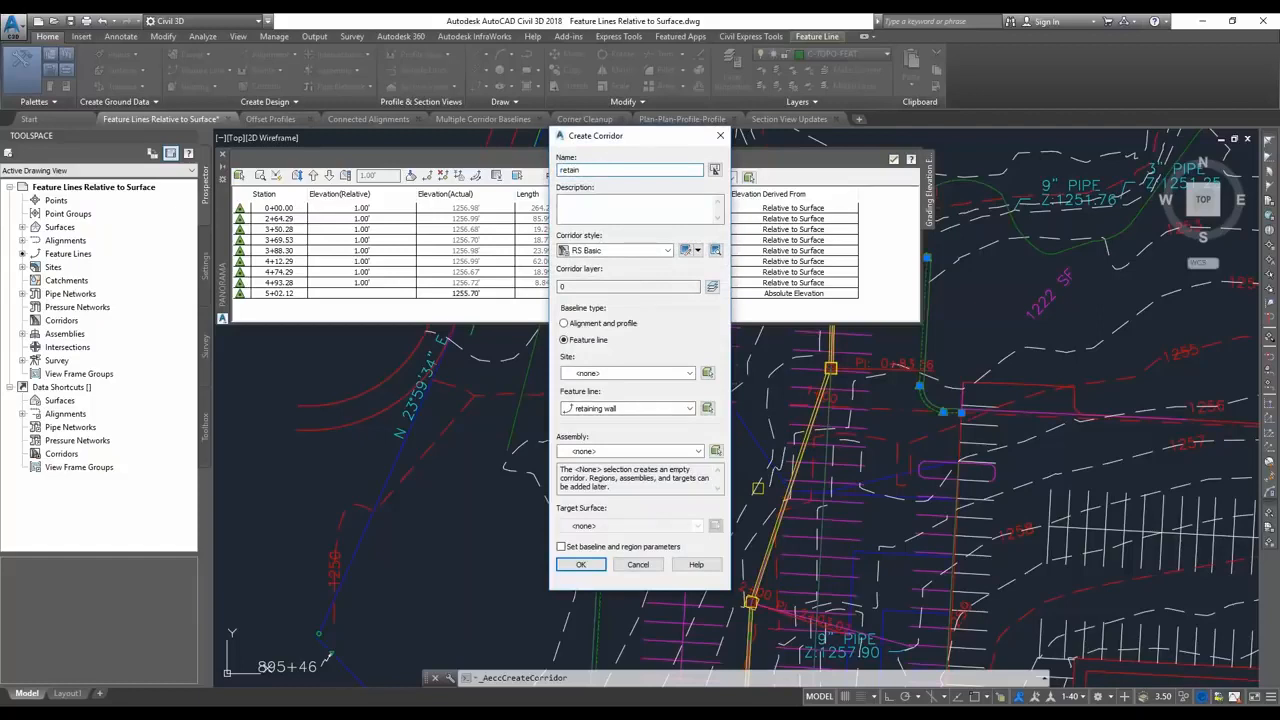
Create the "retaining wall" corridor with the retaining wall assembly and eg target surface, leaving out baseline and region parameter setup.
type("ll")
left_click(645, 451)
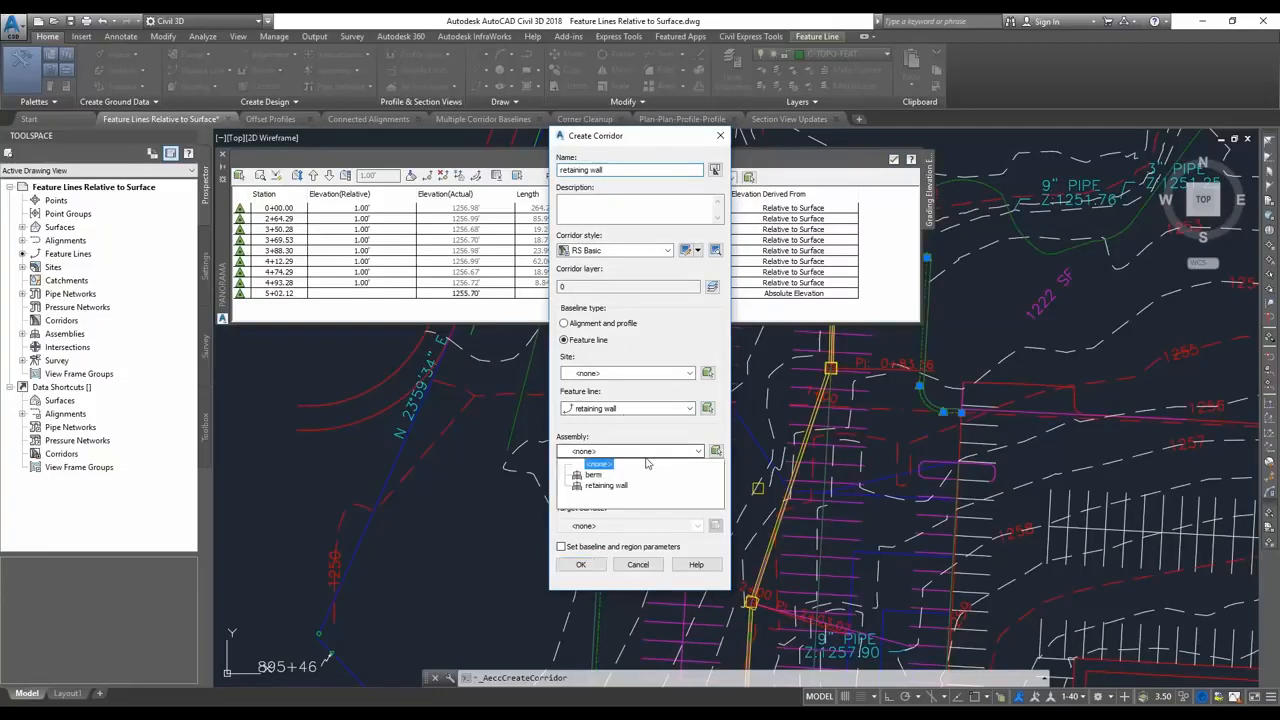
left_click(606, 485)
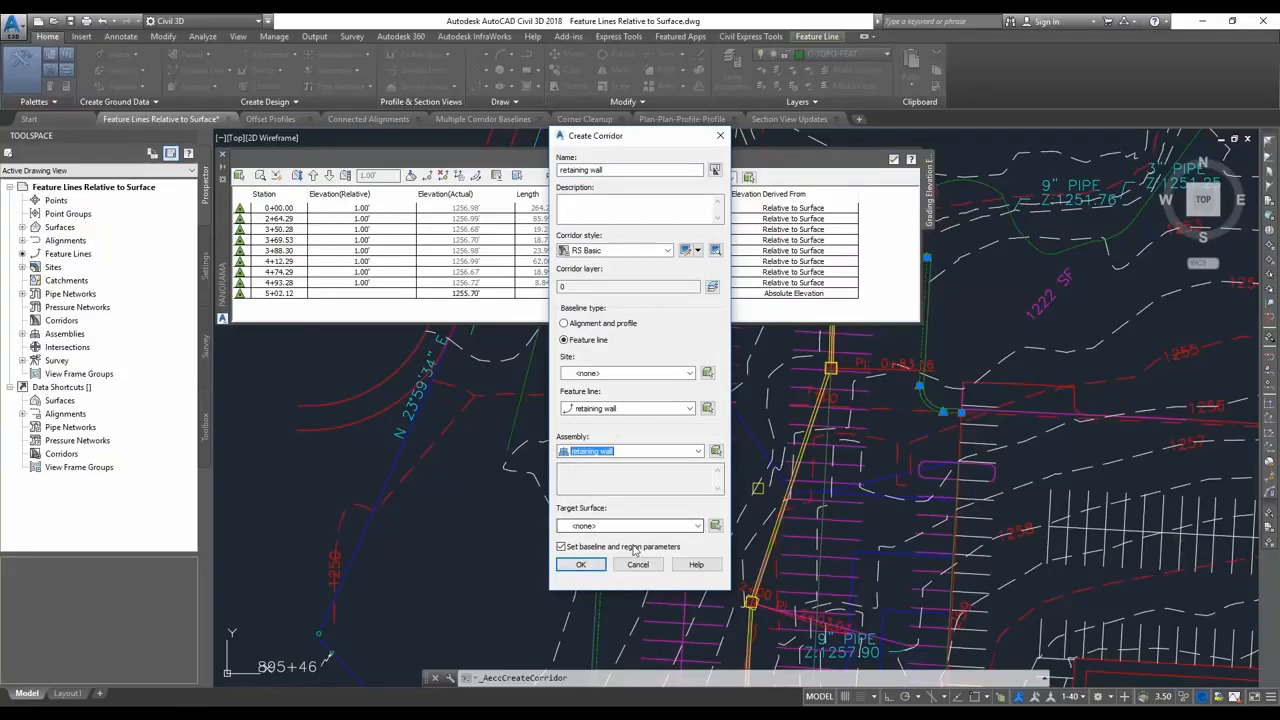
left_click(561, 546)
left_click(645, 526)
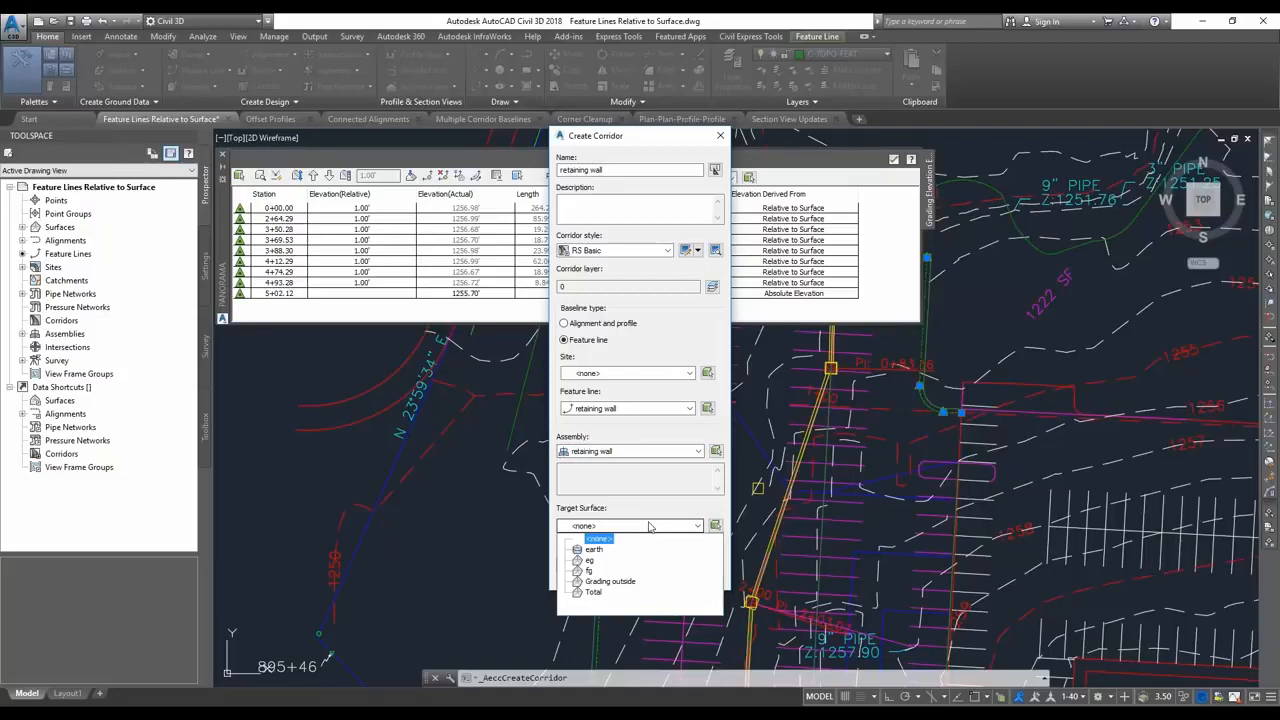
left_click(590, 560)
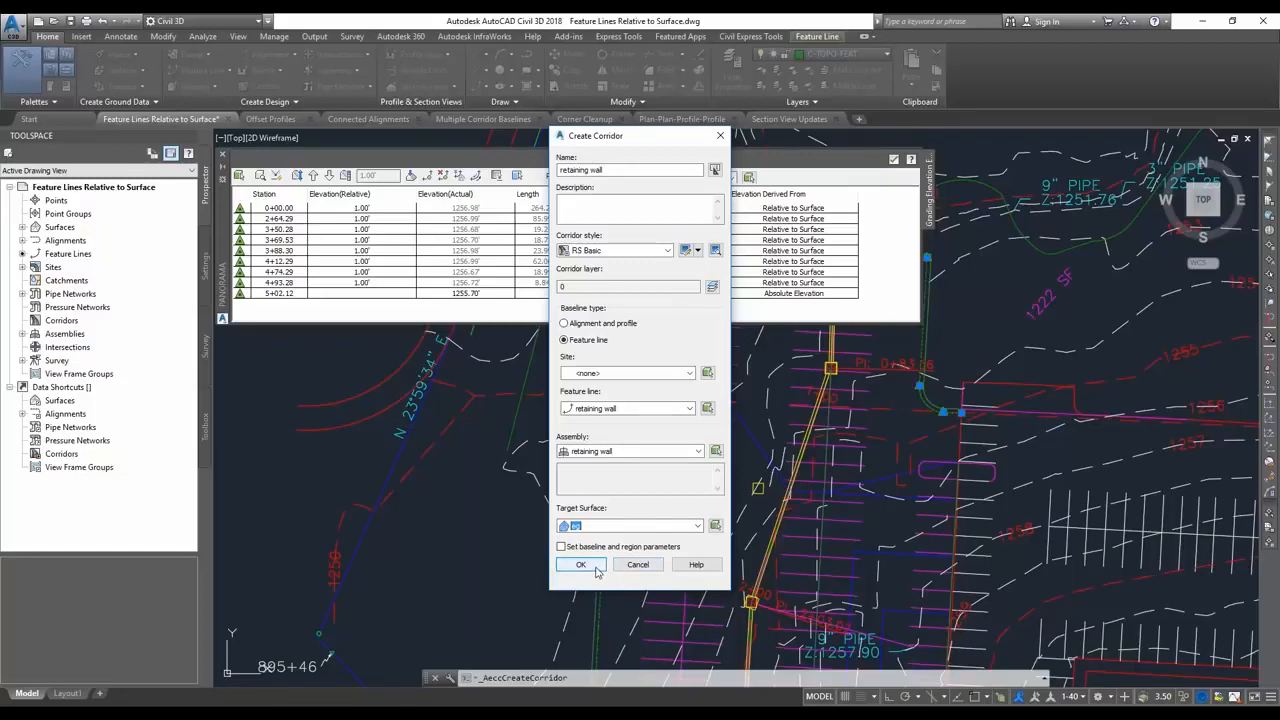
left_click(594, 567)
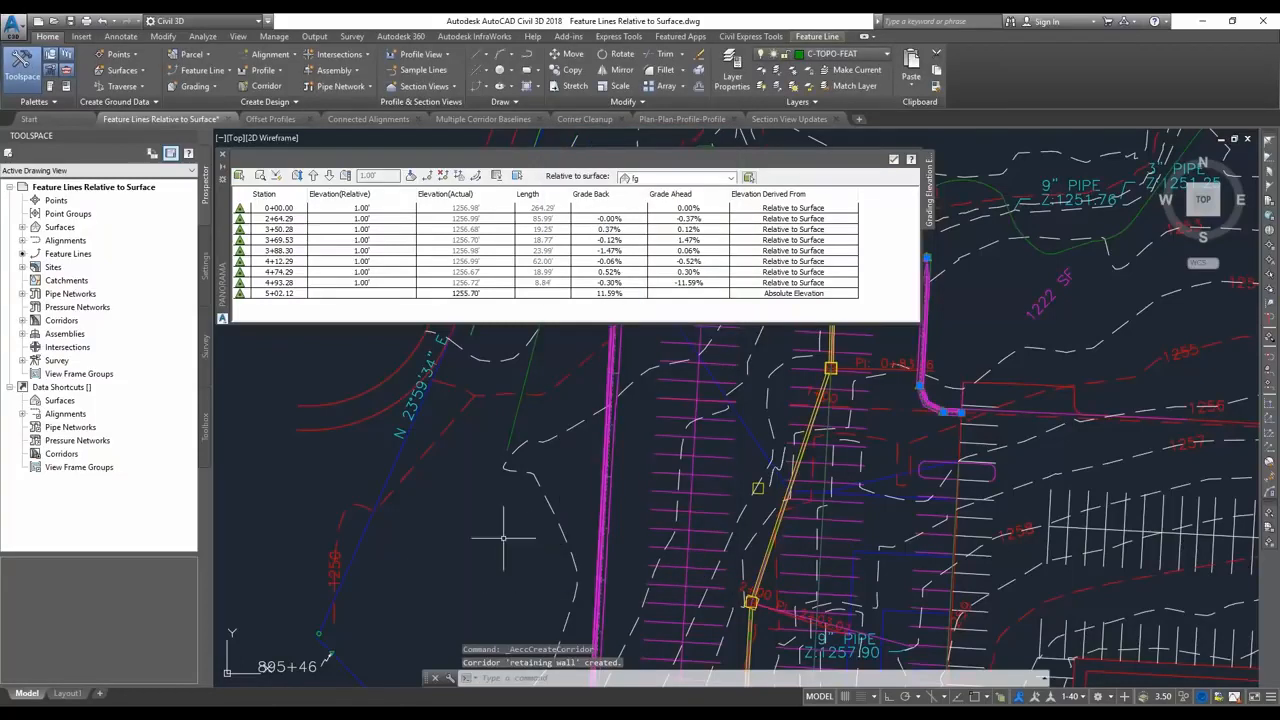
Switch to the southwest isometric view and bring the retaining wall corridor into close-up.
middle_click_drag(564, 545, 602, 549)
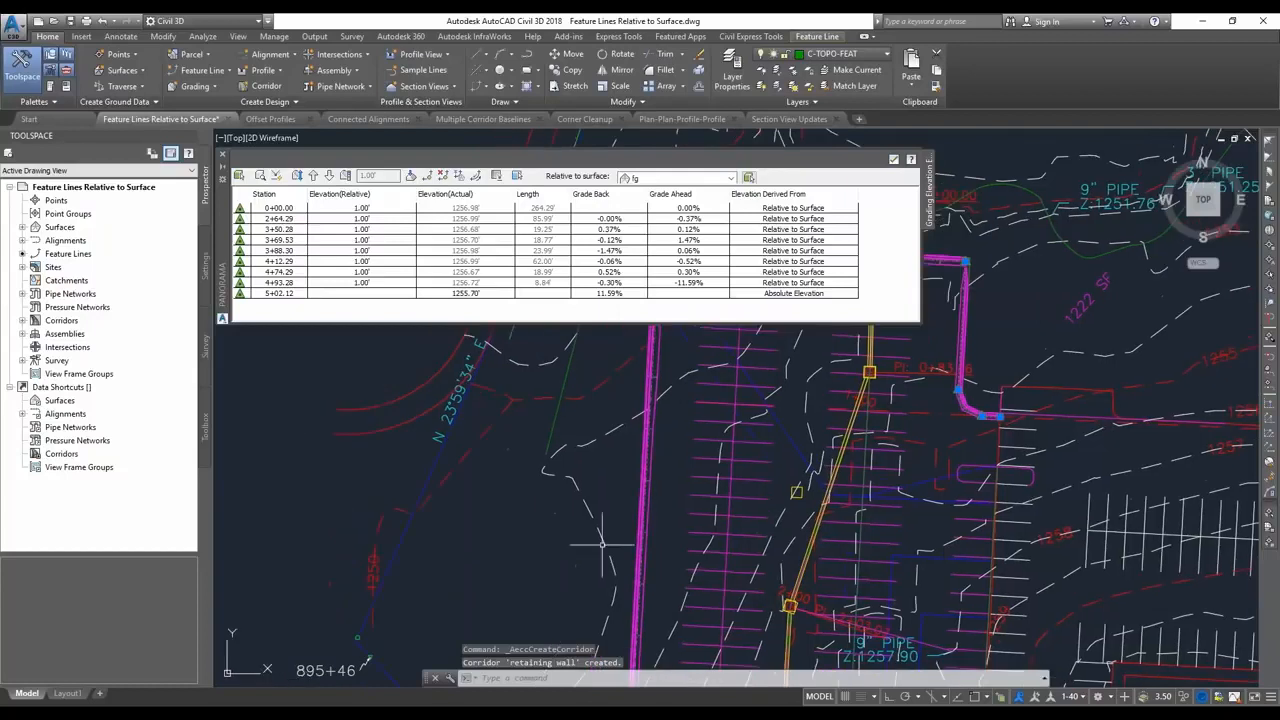
left_click(1190, 213)
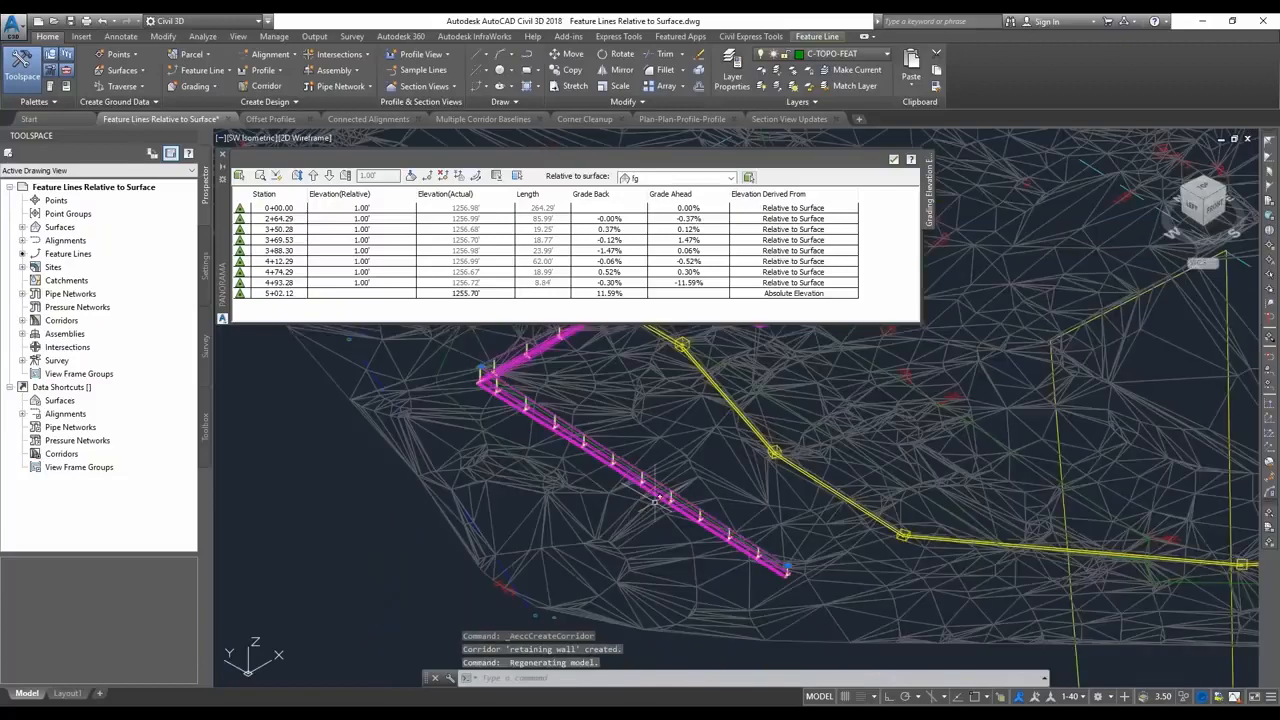
scroll(648, 494, "up", 5)
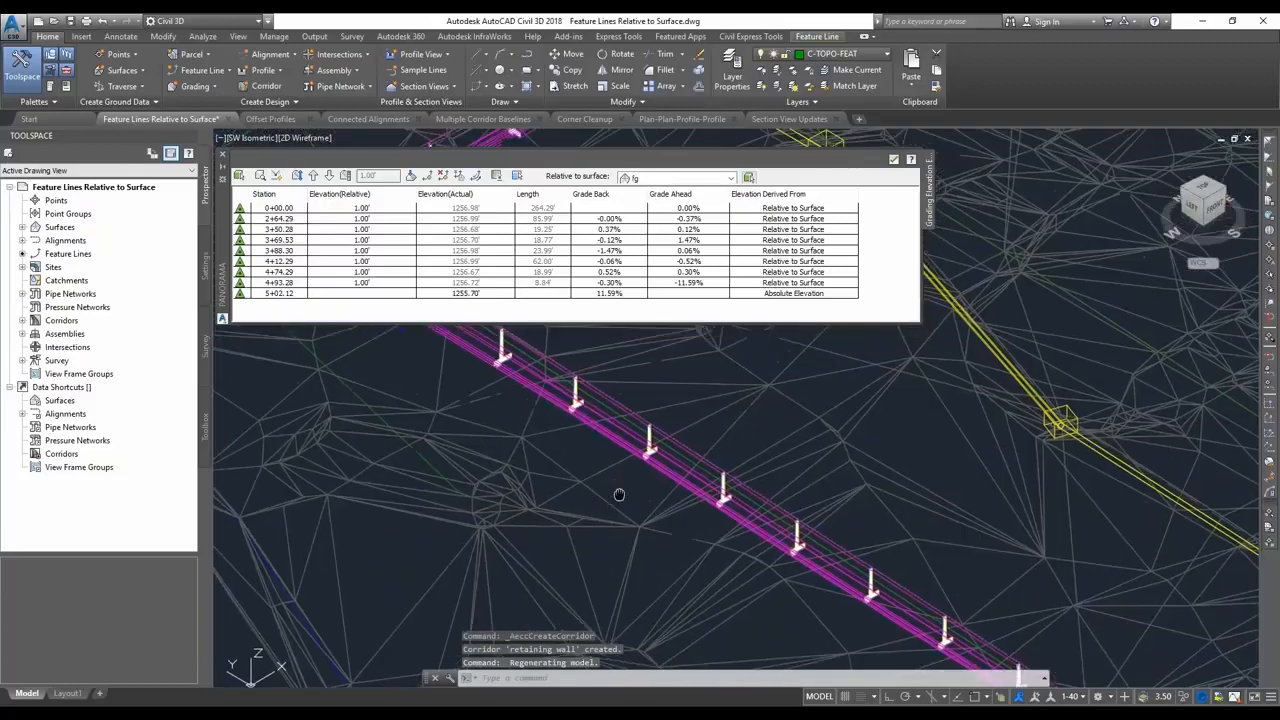
left_click(630, 519)
right_click(613, 510)
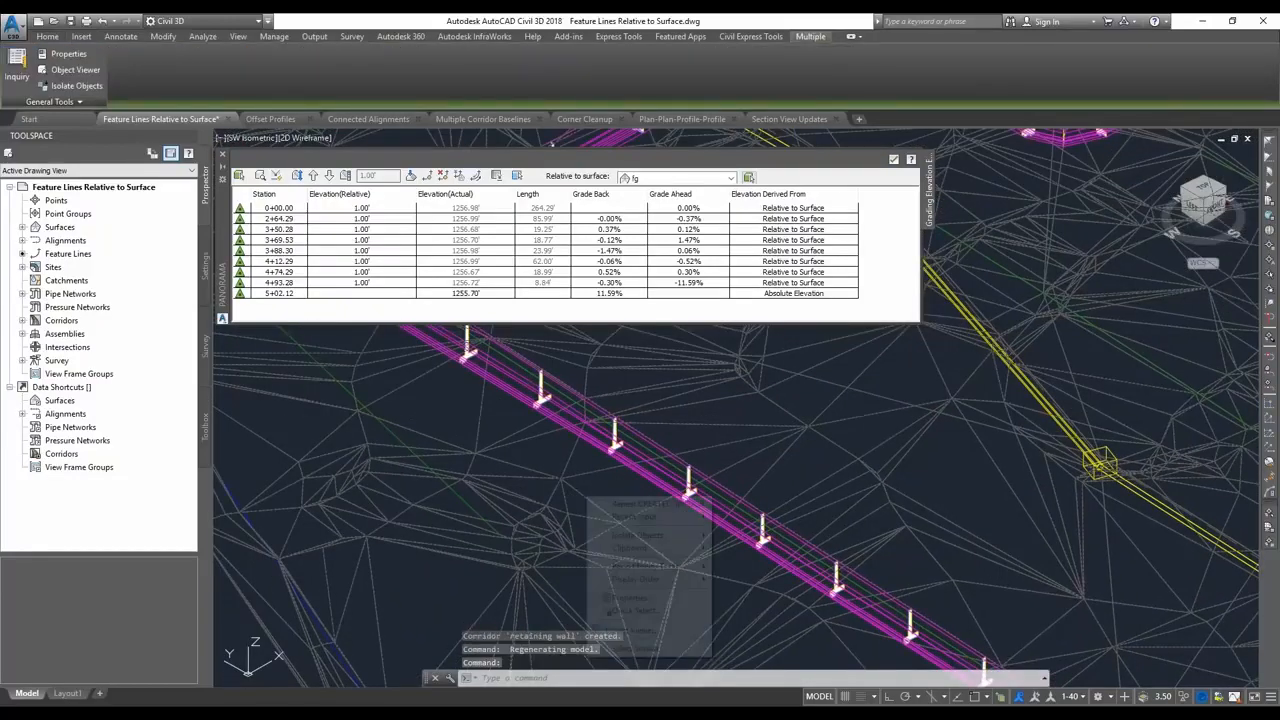
key("Escape")
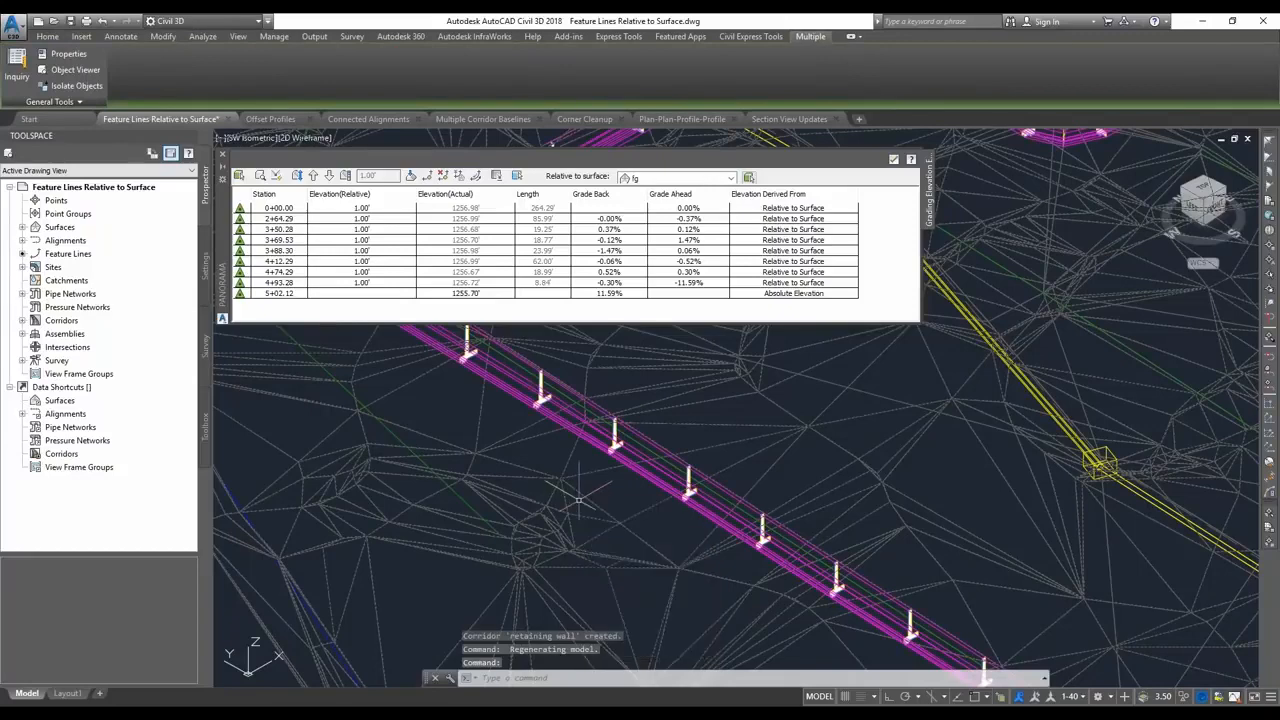
key("Escape")
Change the eg surface's style to RS No Display in its surface properties.
left_click(556, 467)
right_click(556, 467)
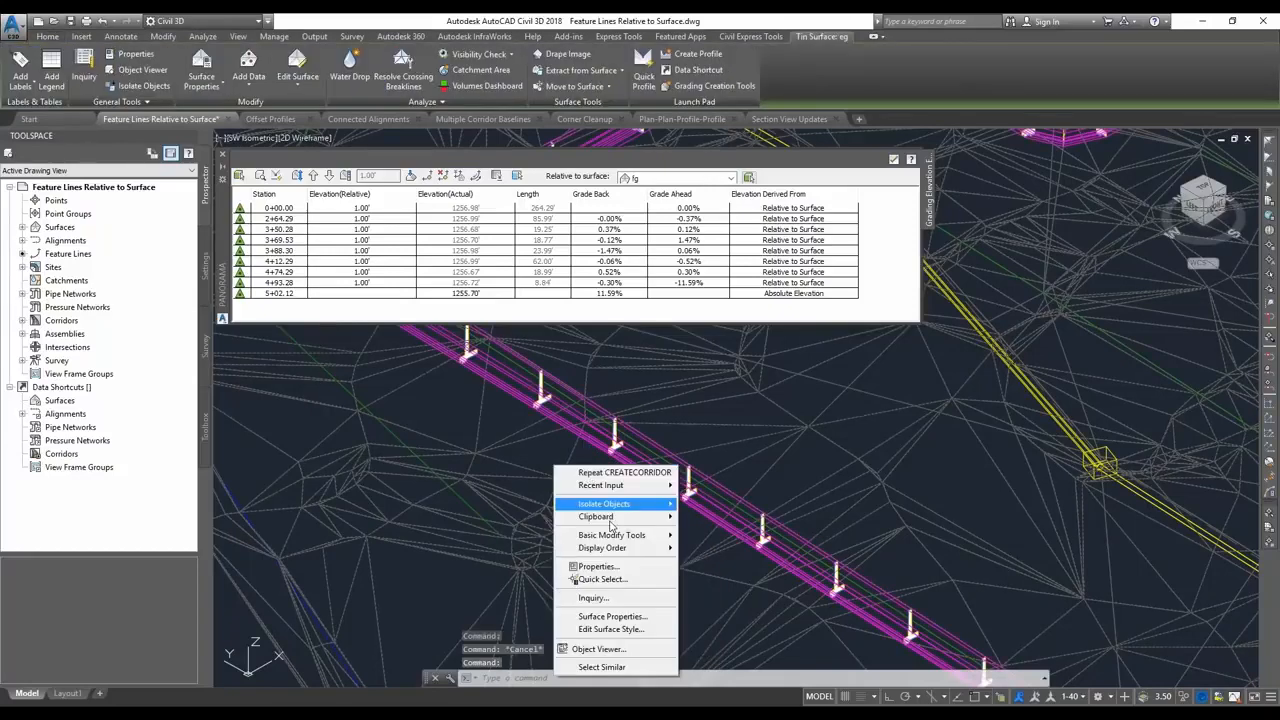
left_click(634, 618)
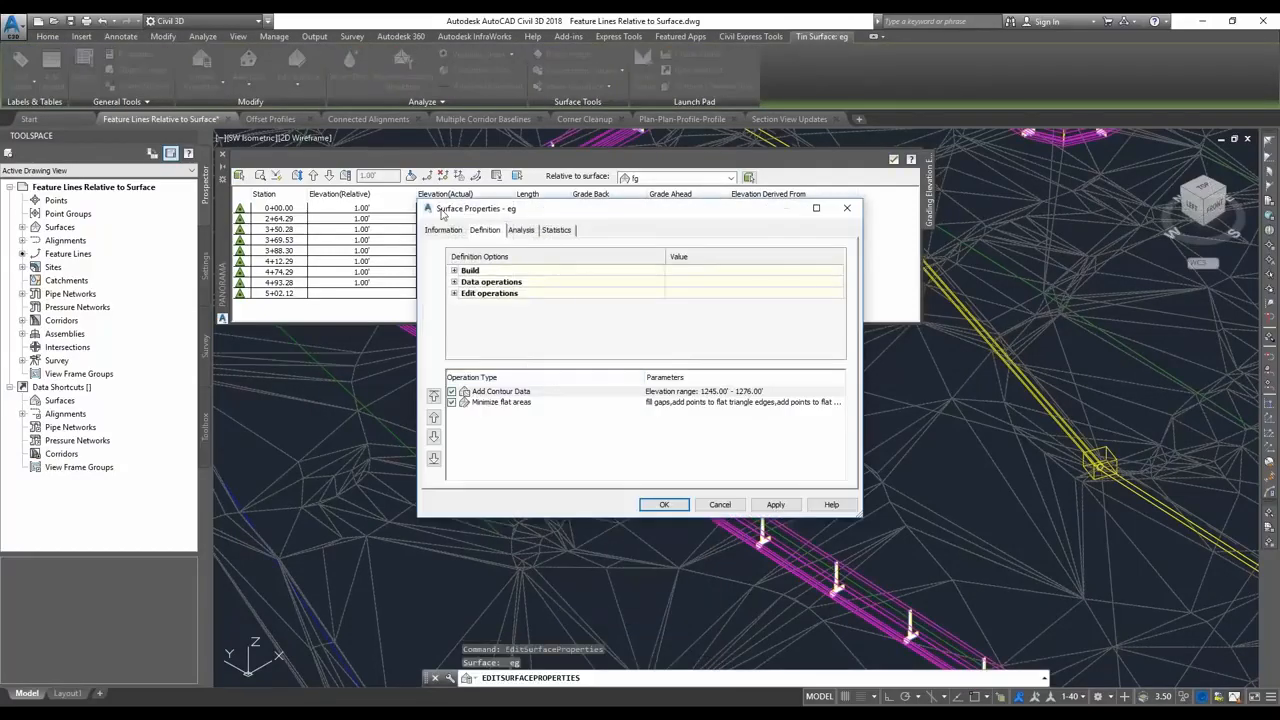
left_click(448, 231)
left_click(530, 366)
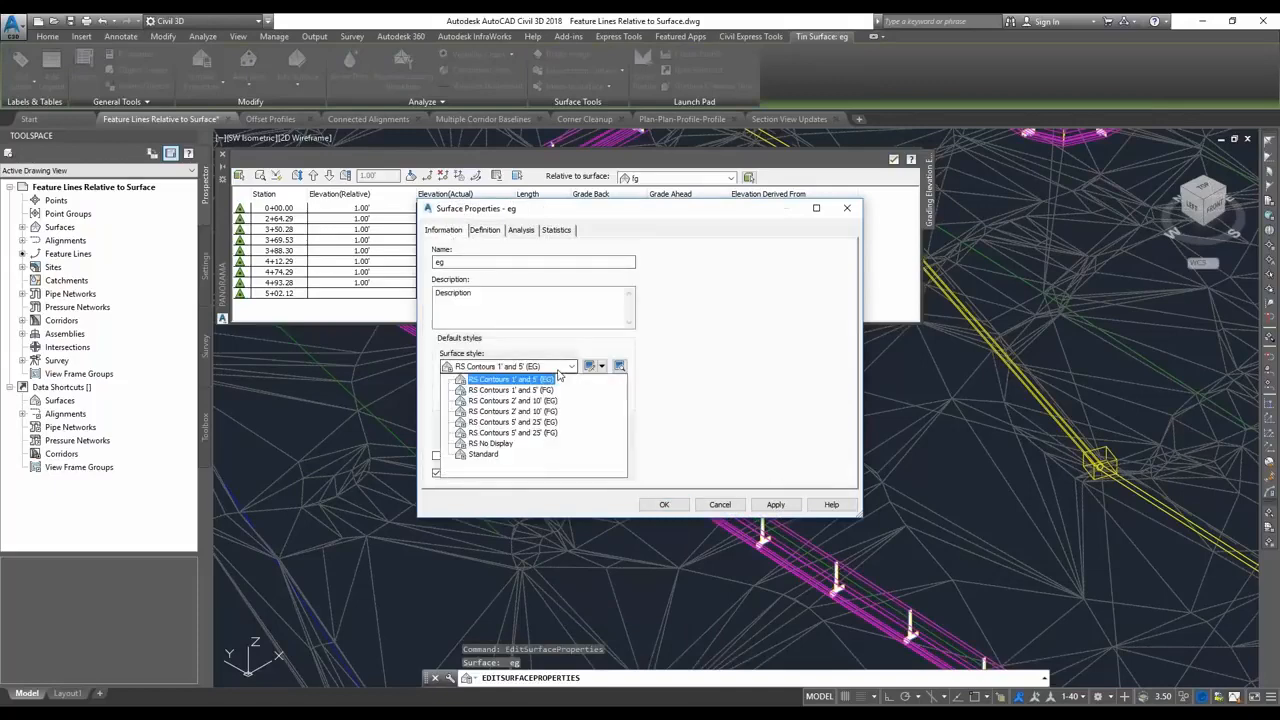
left_click(515, 445)
left_click(664, 504)
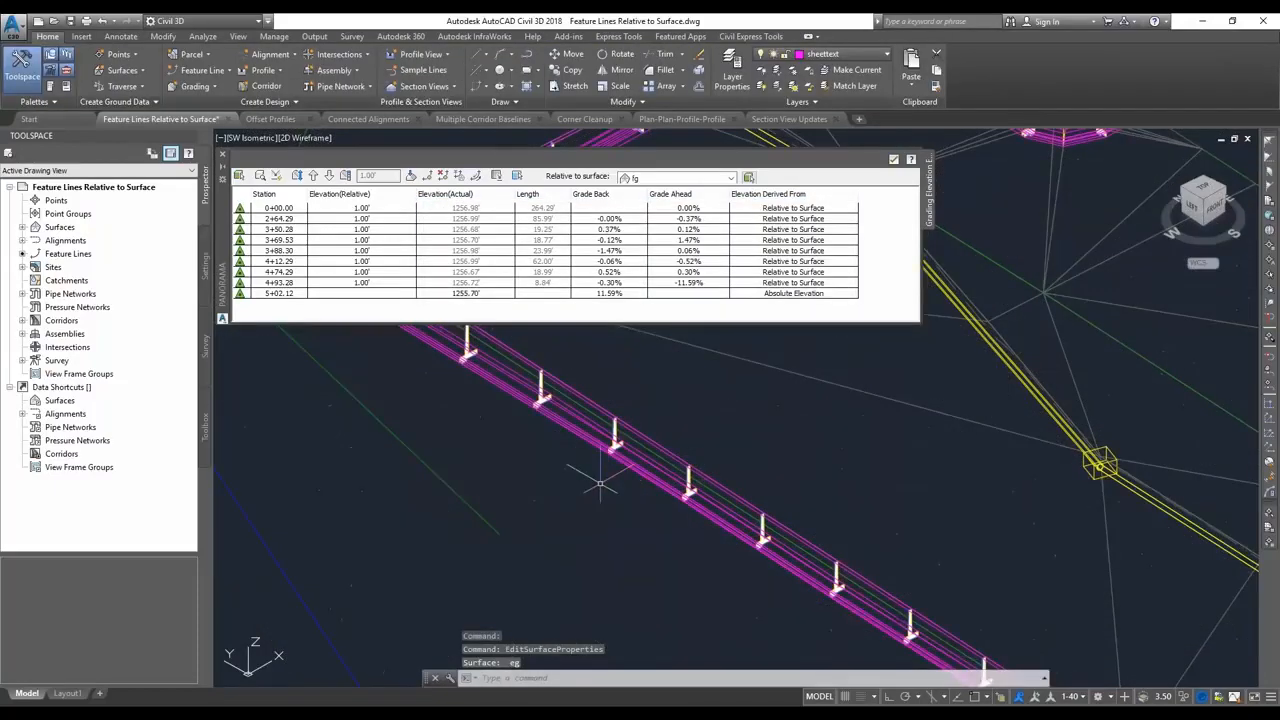
Apply the Realistic visual style to the isometric view of the retaining wall corridor.
left_click(305, 137)
left_click(343, 215)
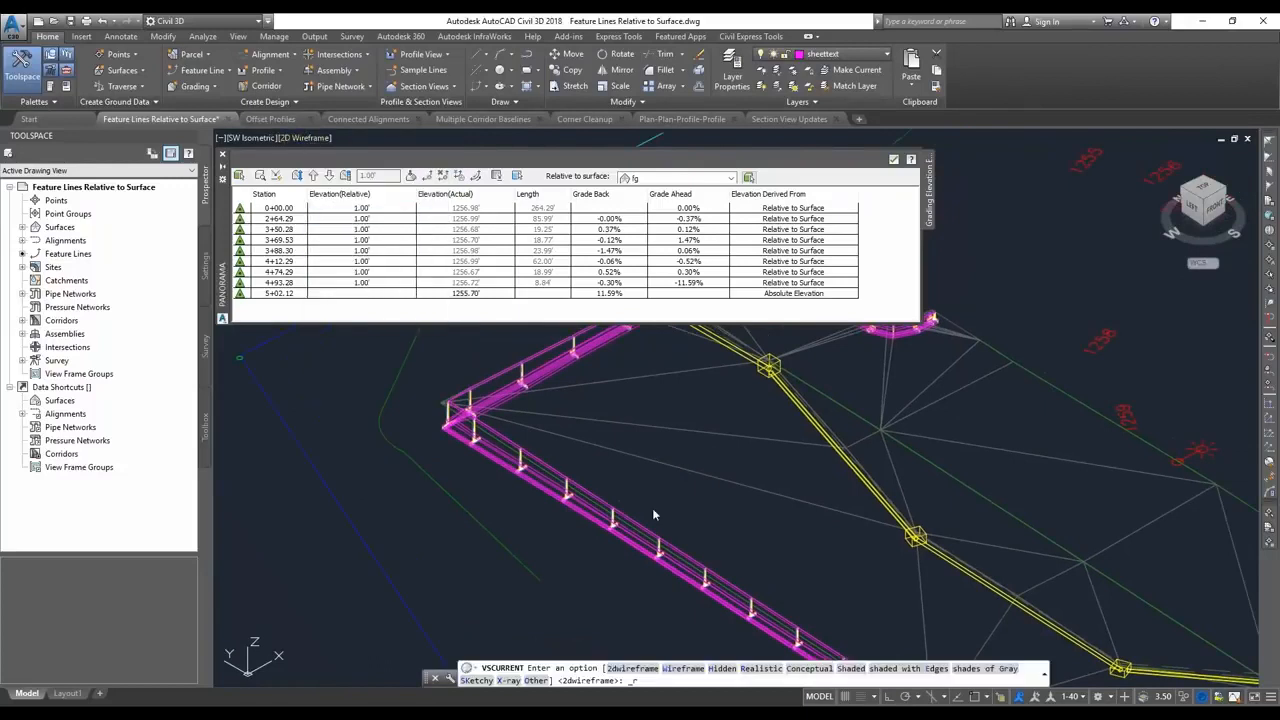
double_click(611, 579)
middle_click_drag(611, 579, 475, 440)
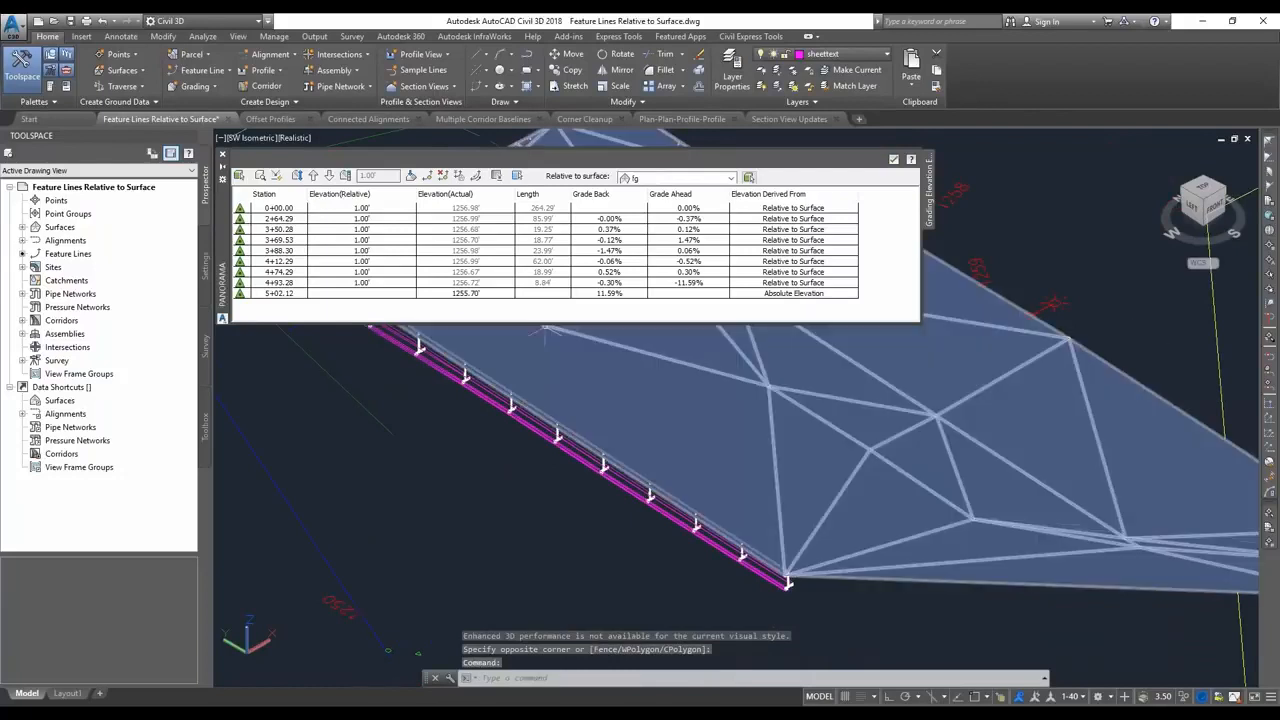
Show the navigation bar and orbit the 3D view to a low, near-front angle on the retaining wall corridor.
left_click(222, 138)
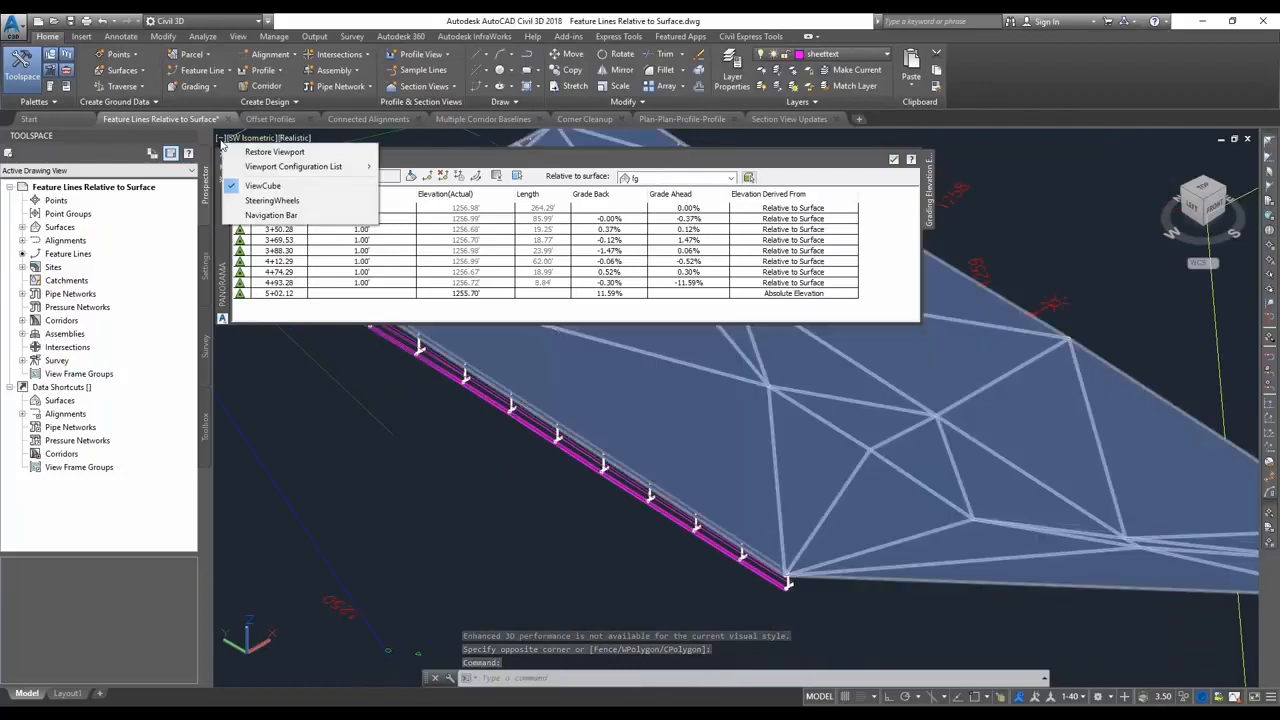
left_click(262, 223)
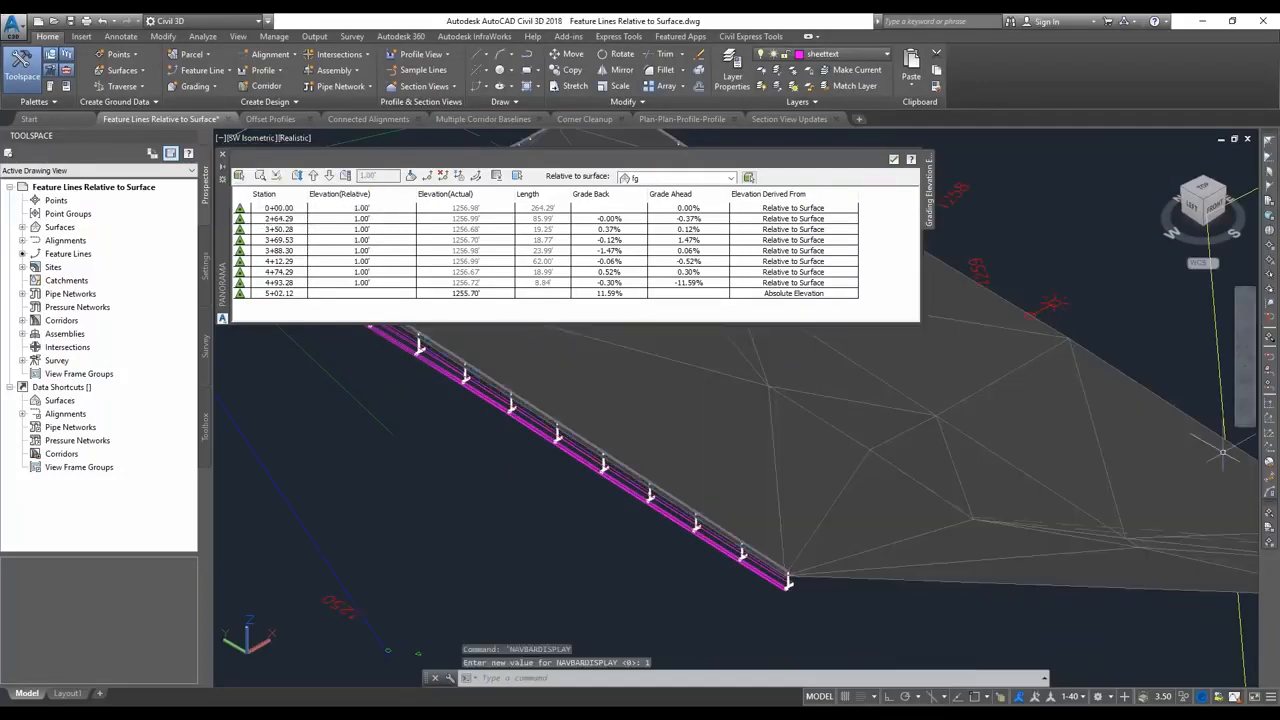
left_click(1245, 380)
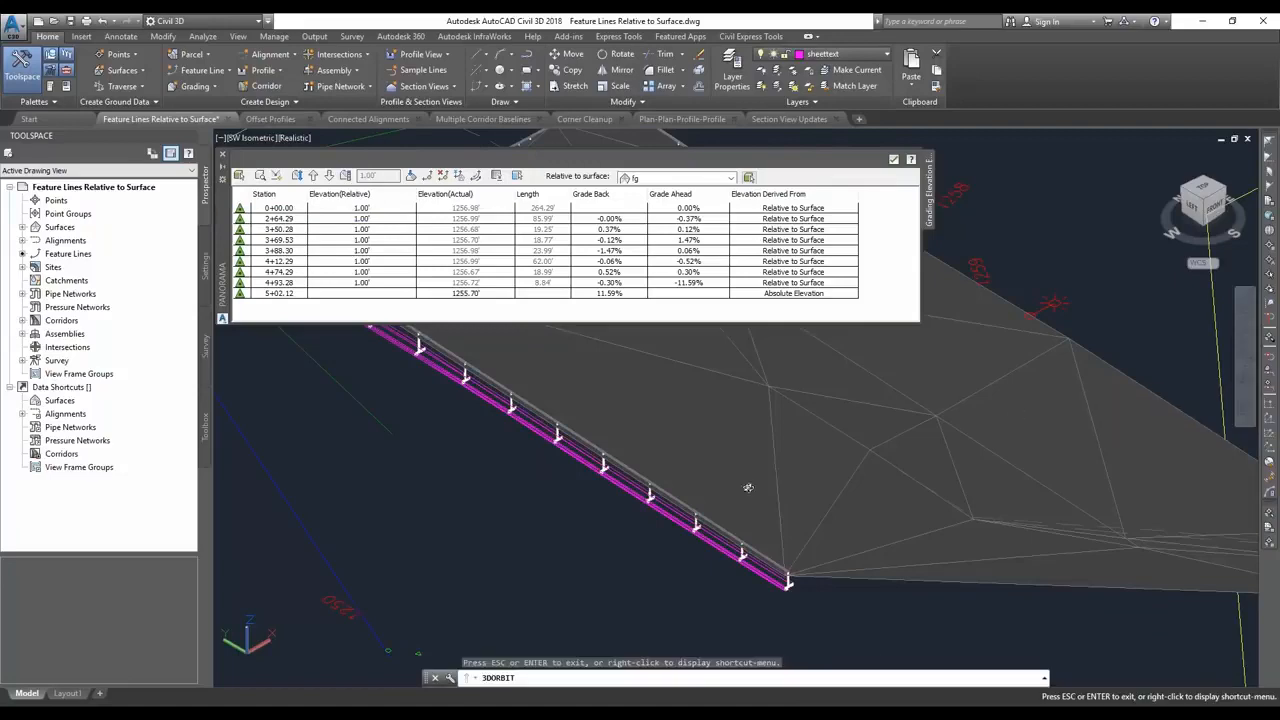
left_click_drag(680, 557, 757, 548)
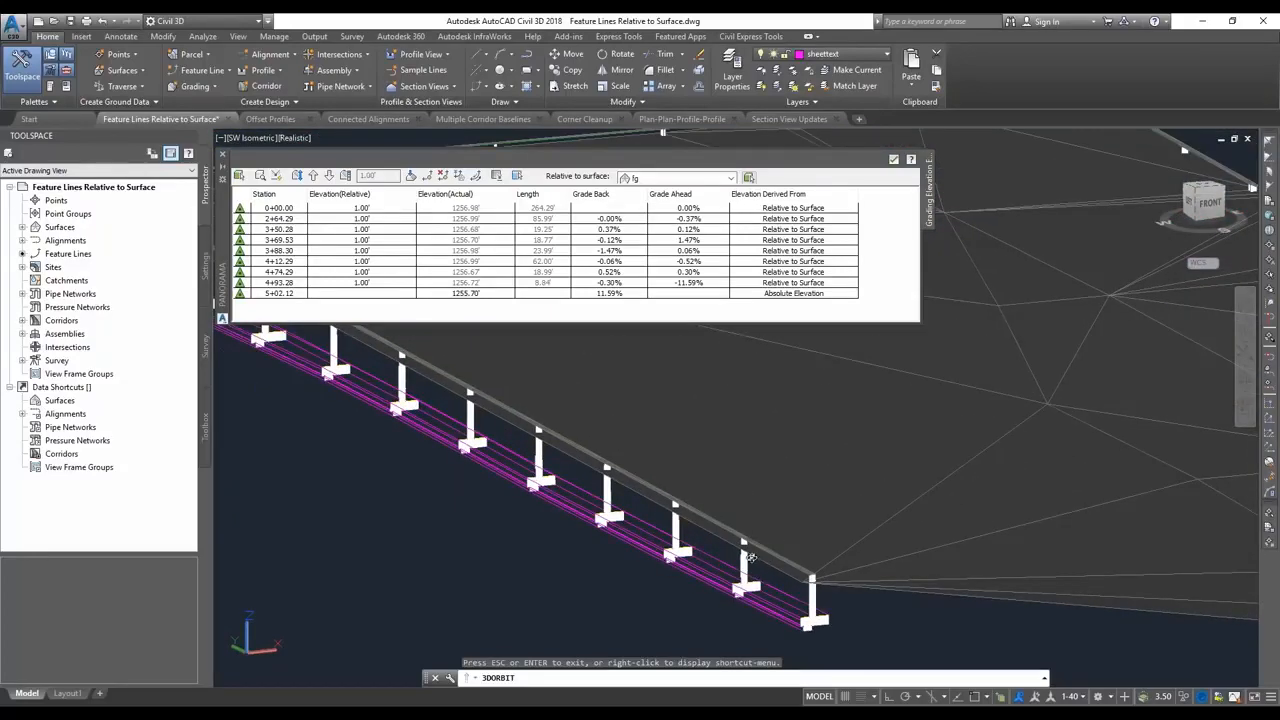
left_click_drag(750, 557, 738, 501)
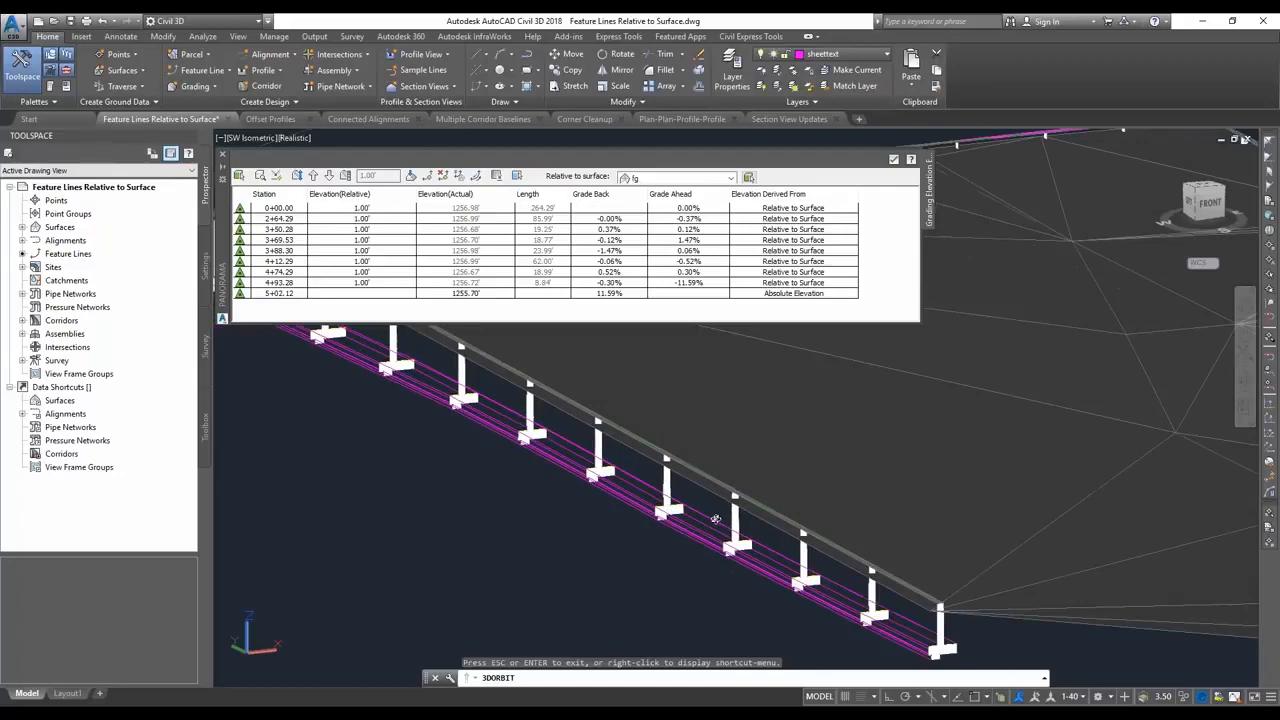
key("Escape")
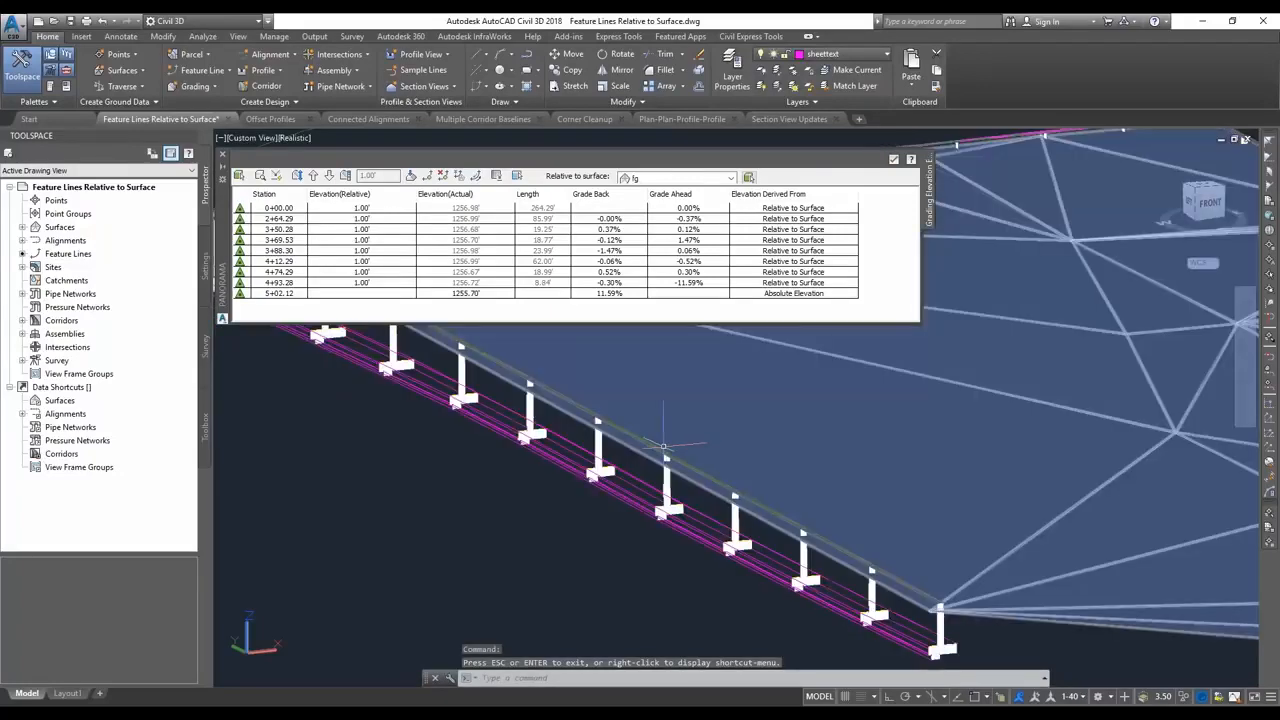
Set the feature line's relative elevation at station 4+93.28 to 2 feet above the fg surface.
left_click(345, 208)
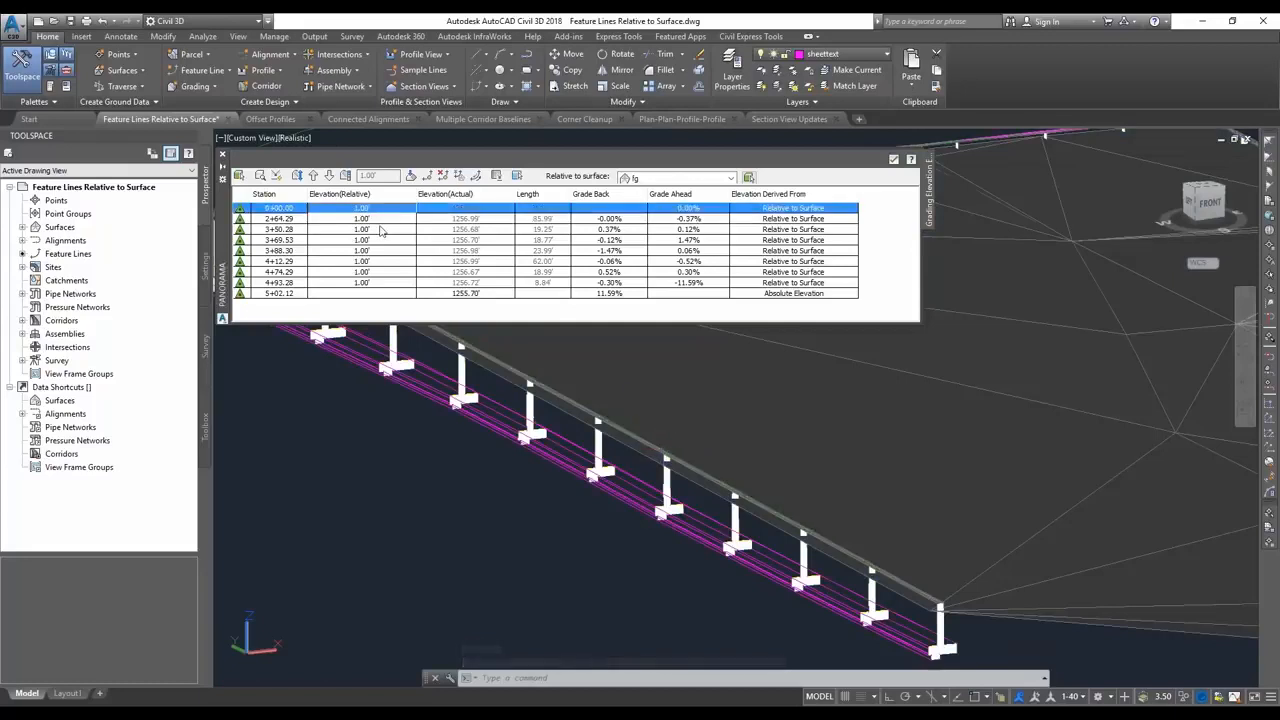
left_click(384, 283, "shift")
left_click(386, 283)
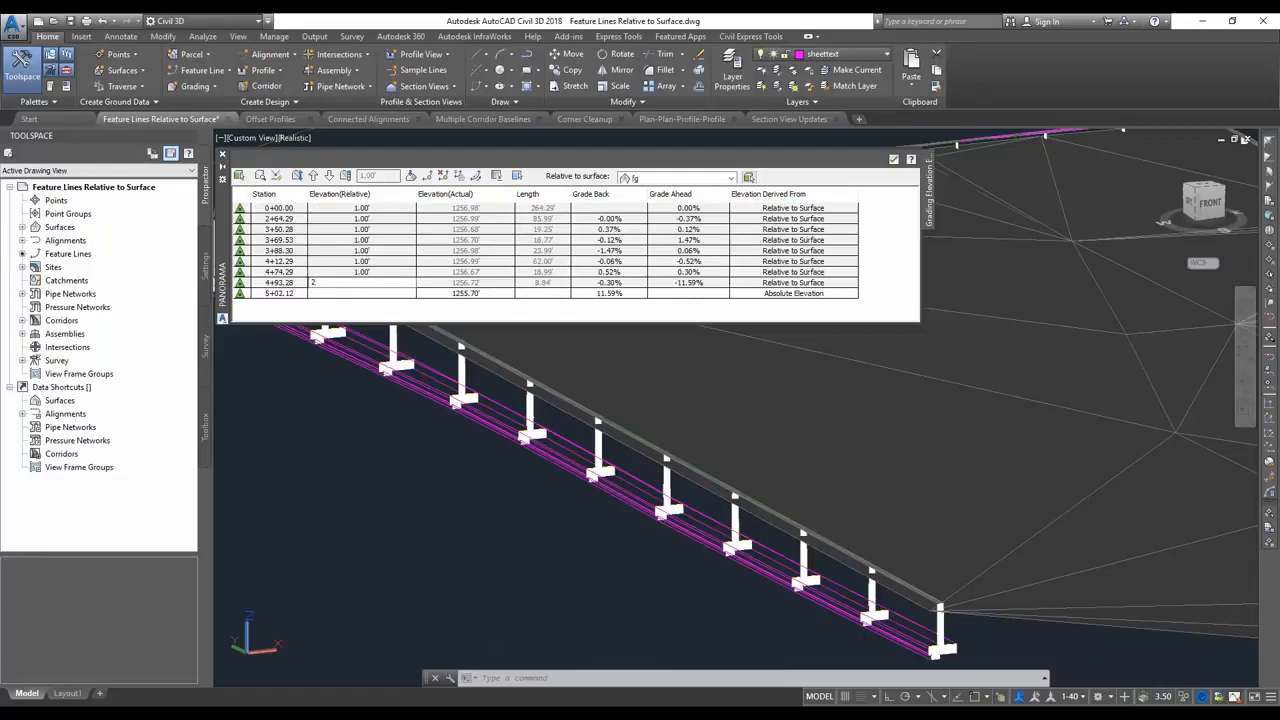
type("2")
key("Return")
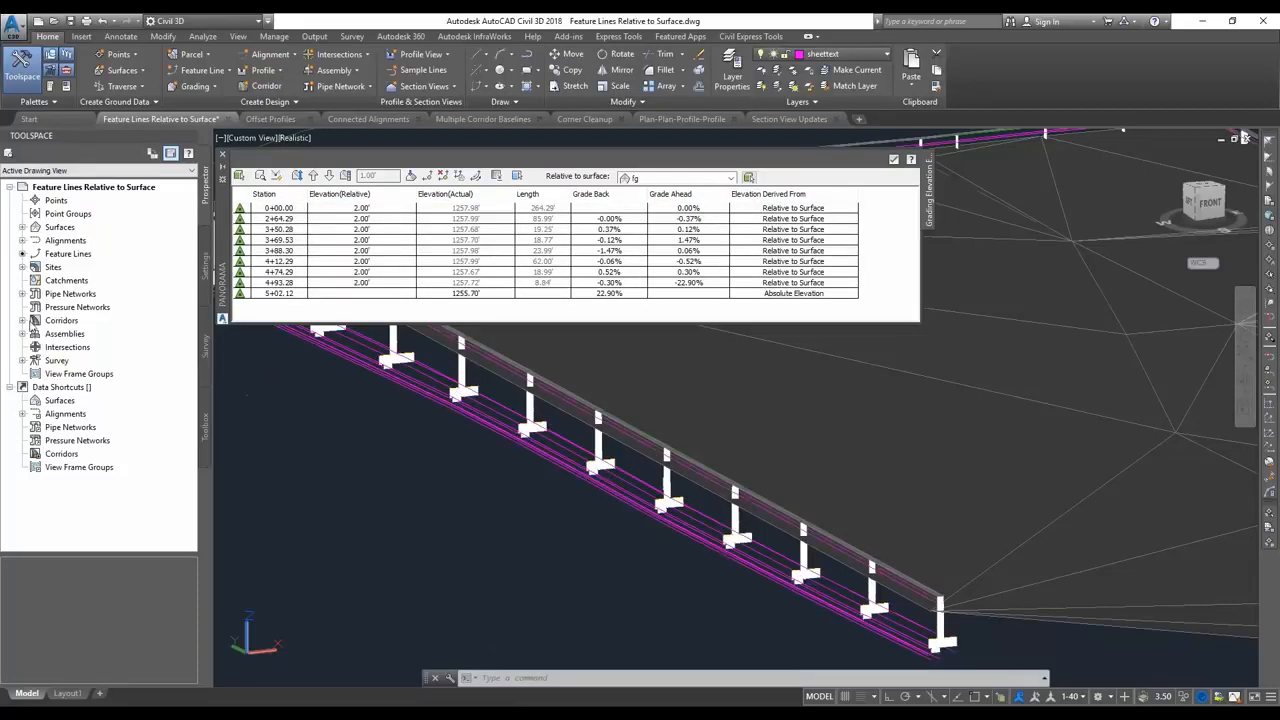
Set the retaining wall corridor to rebuild automatically.
left_click(22, 320)
right_click(92, 333)
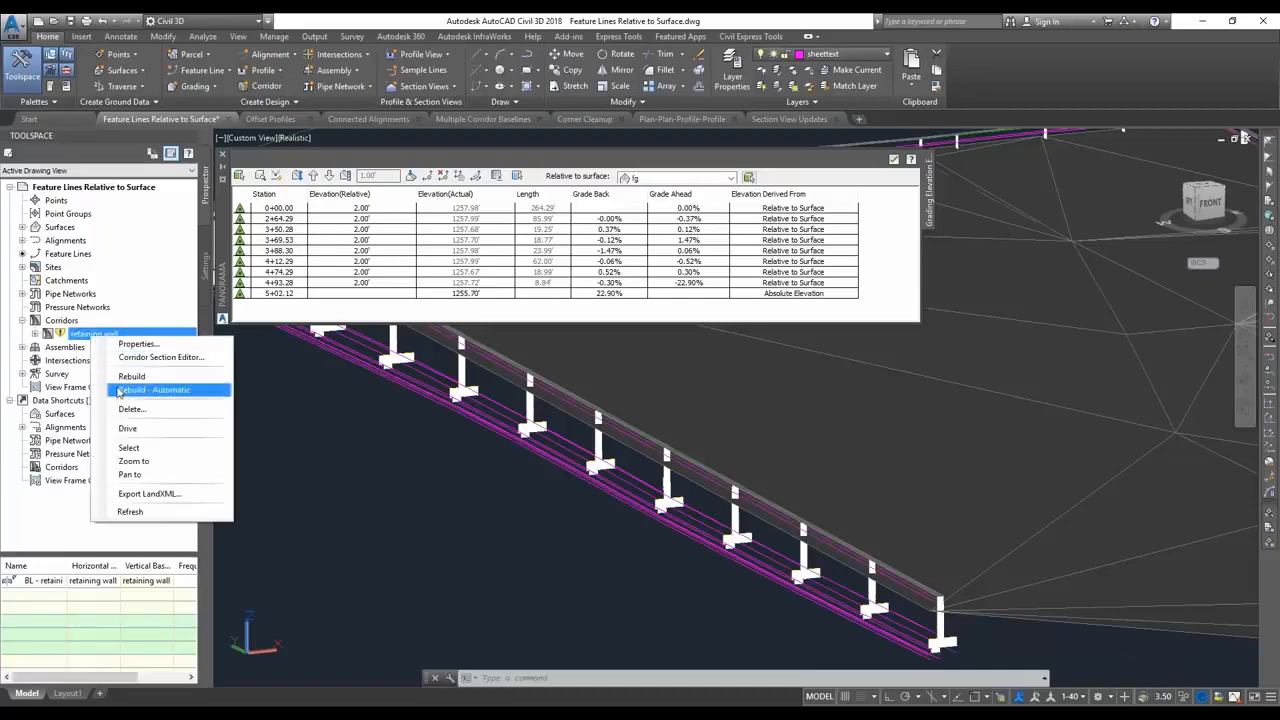
left_click(122, 390)
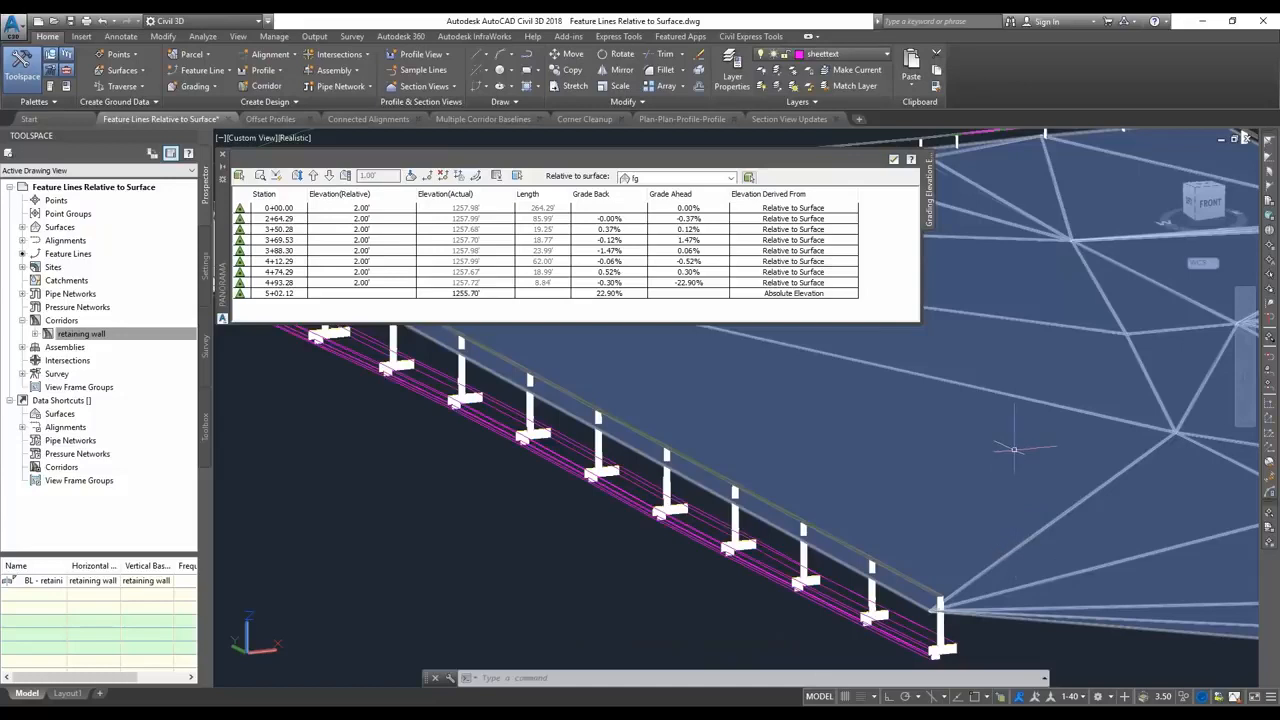
Raise all elevations of the fg surface by 1 foot with Raise/Lower Surface.
key("Escape")
left_click(1040, 525)
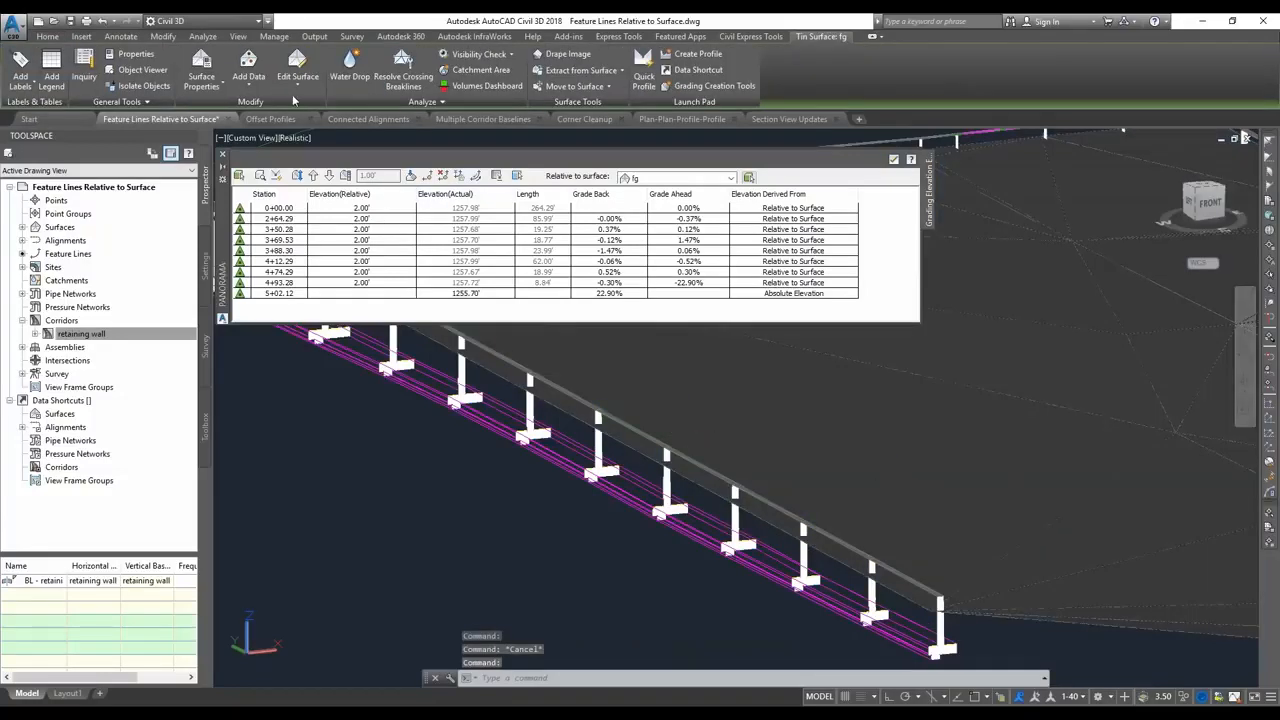
left_click(298, 80)
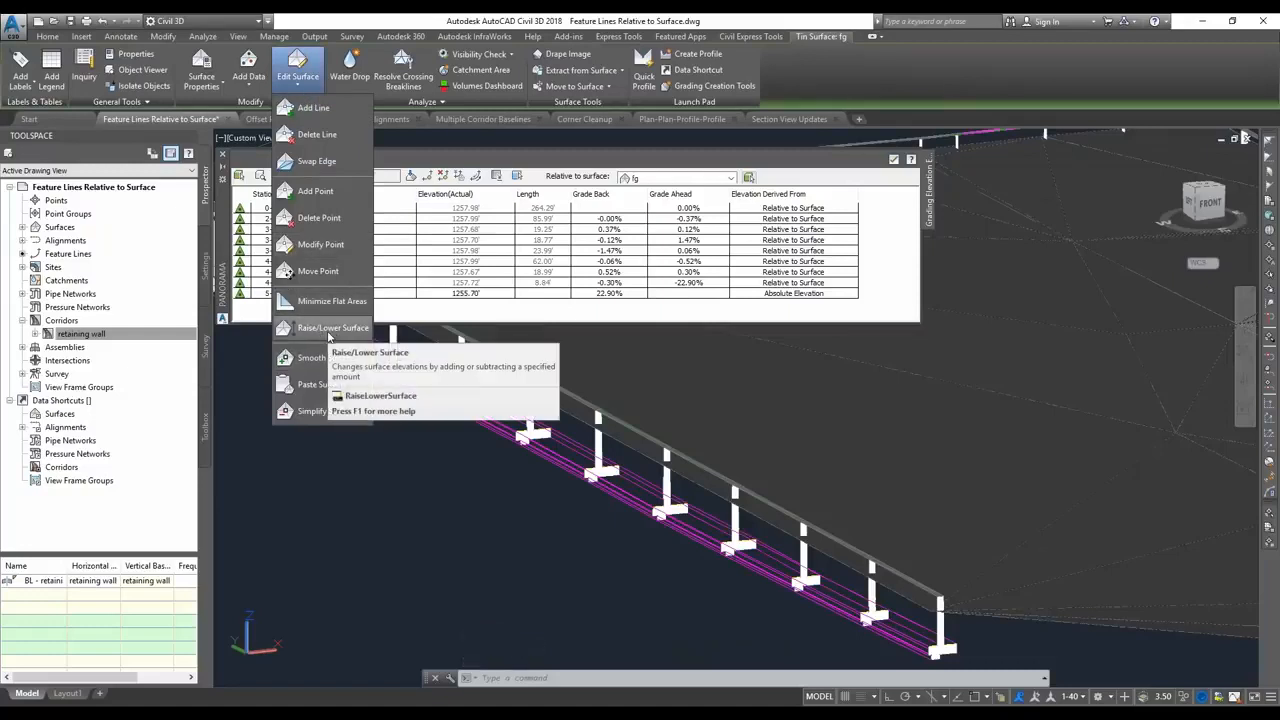
left_click(320, 330)
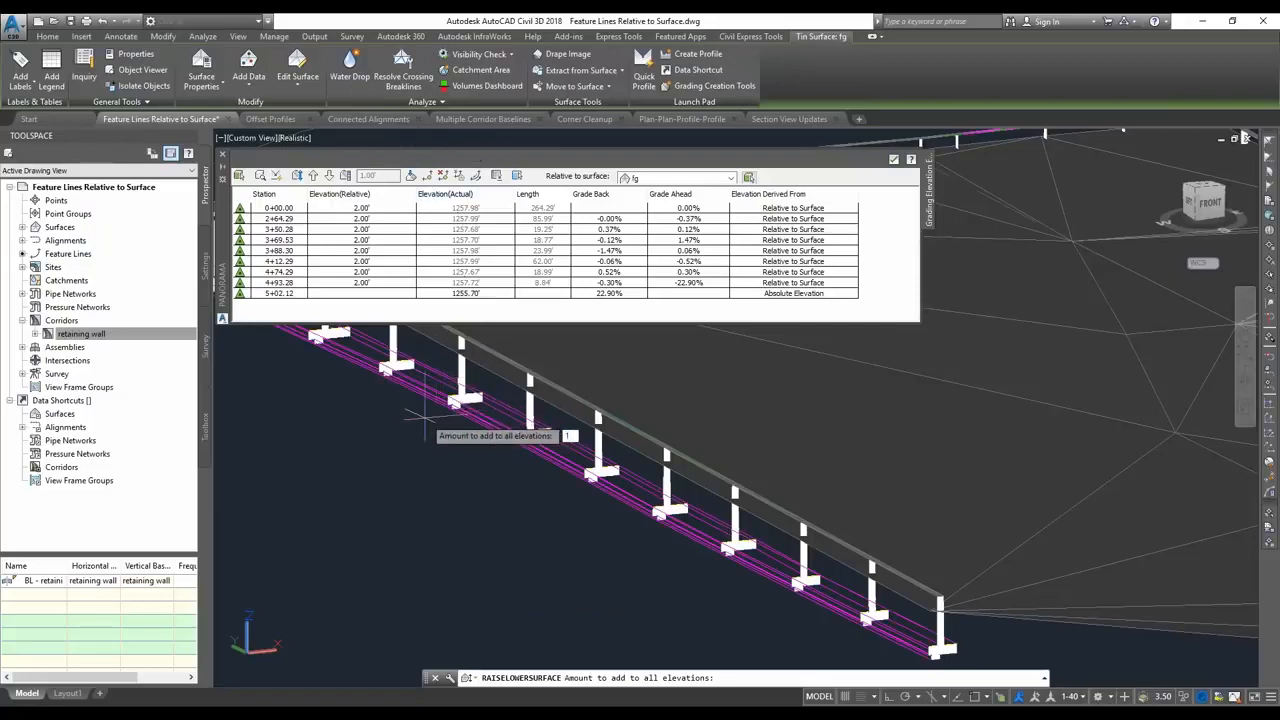
key("Return")
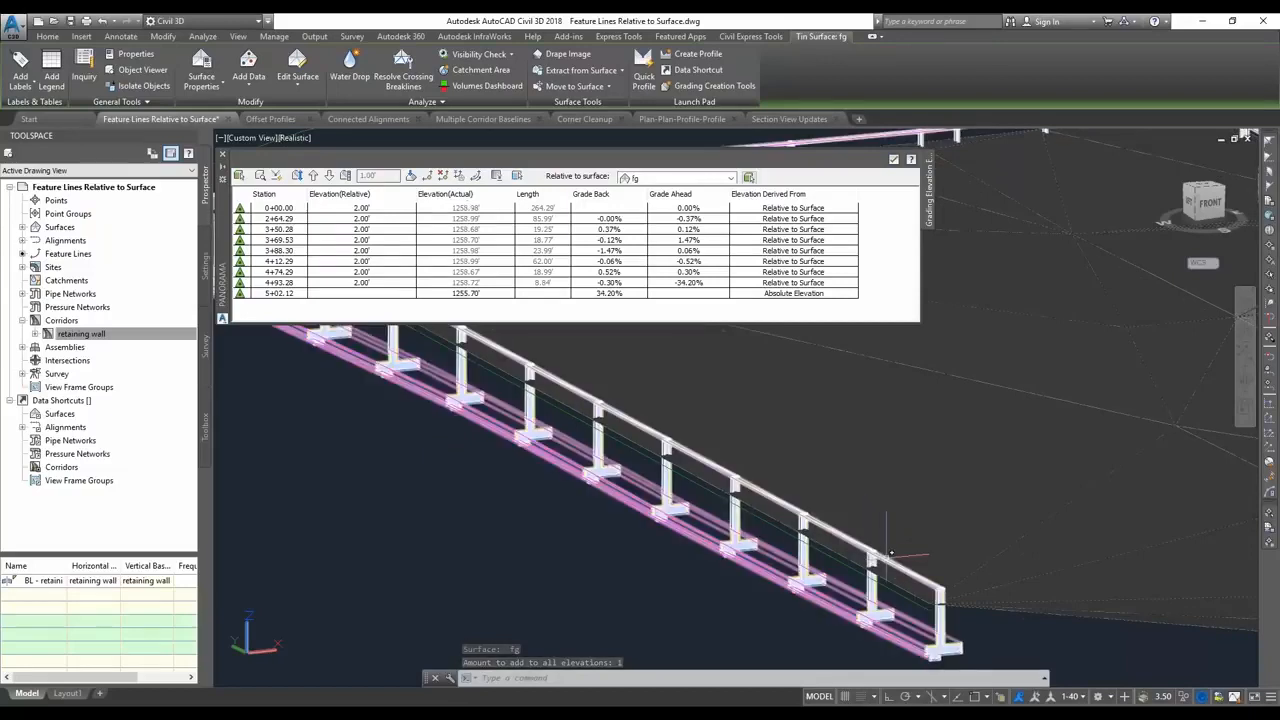
scroll(646, 574, "down", 2)
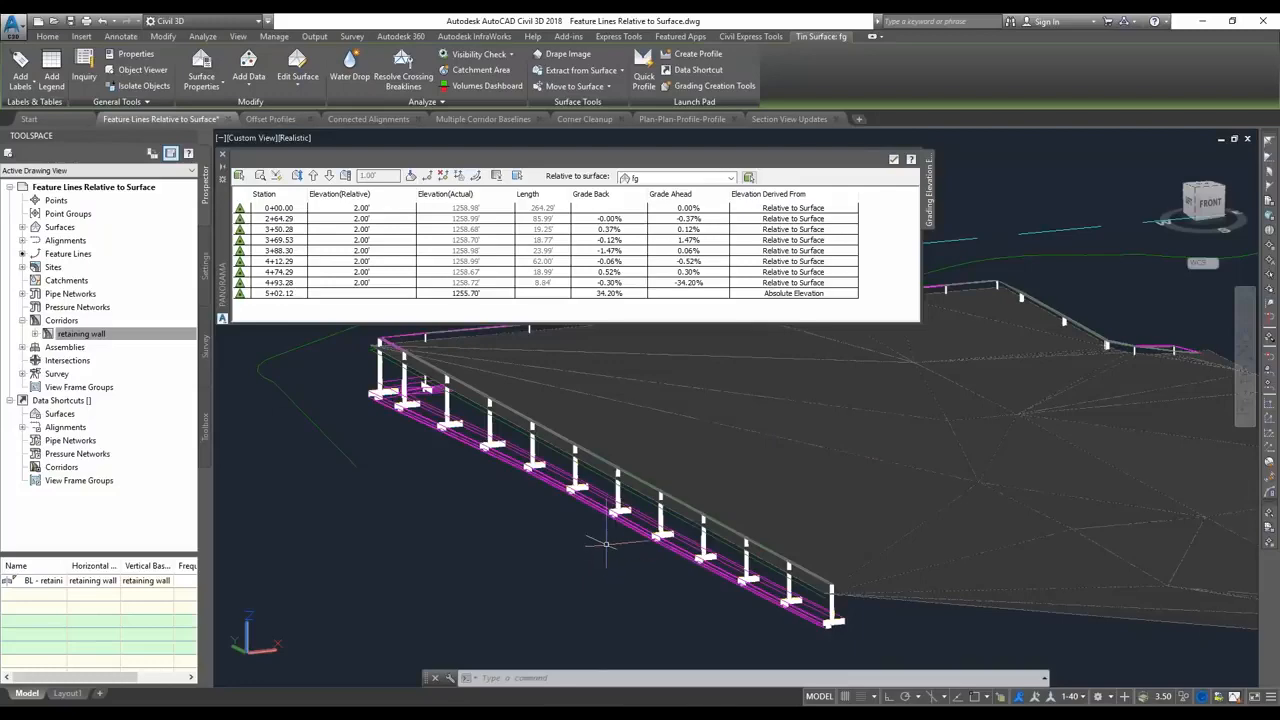
Switch to the PowerPoint slide show and advance to the Offset Profiles demo slide.
key("alt+Tab")
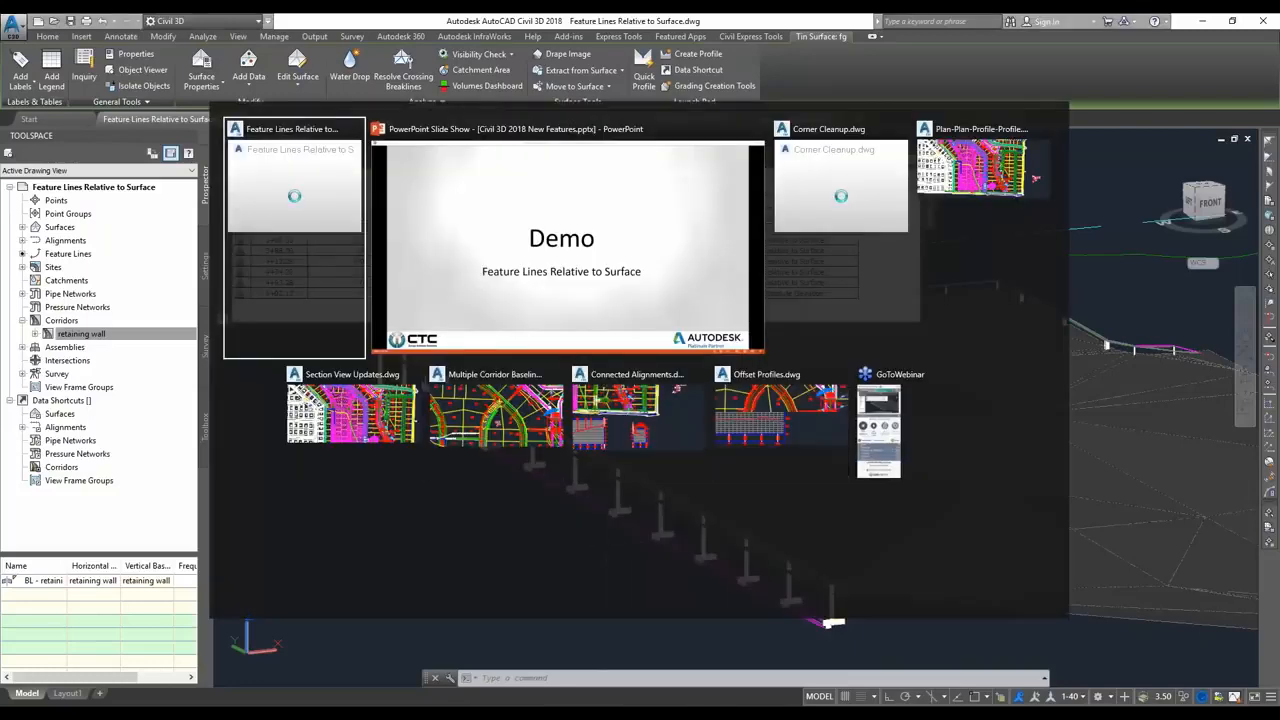
key("Right")
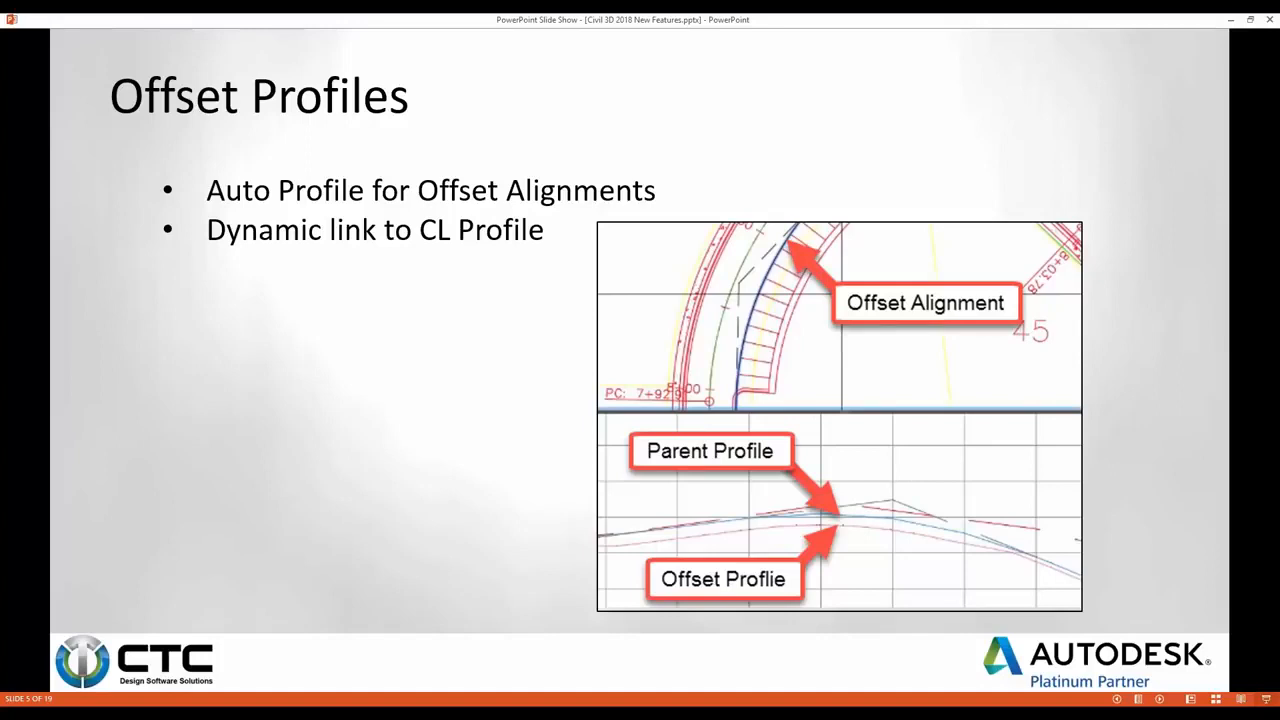
key("Right")
Switch to the Offset Profiles.dwg drawing in Civil 3D and activate its plan viewport.
key("alt+Tab")
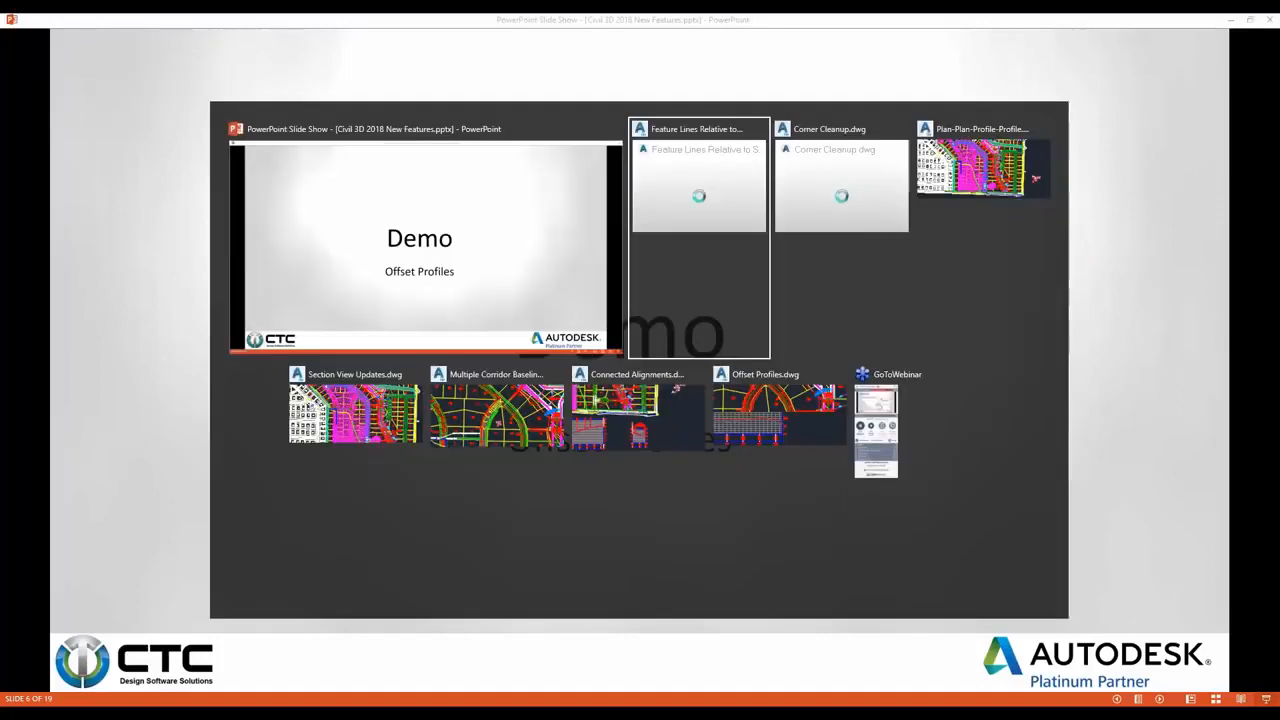
key("alt+Tab")
key("alt+Tab")
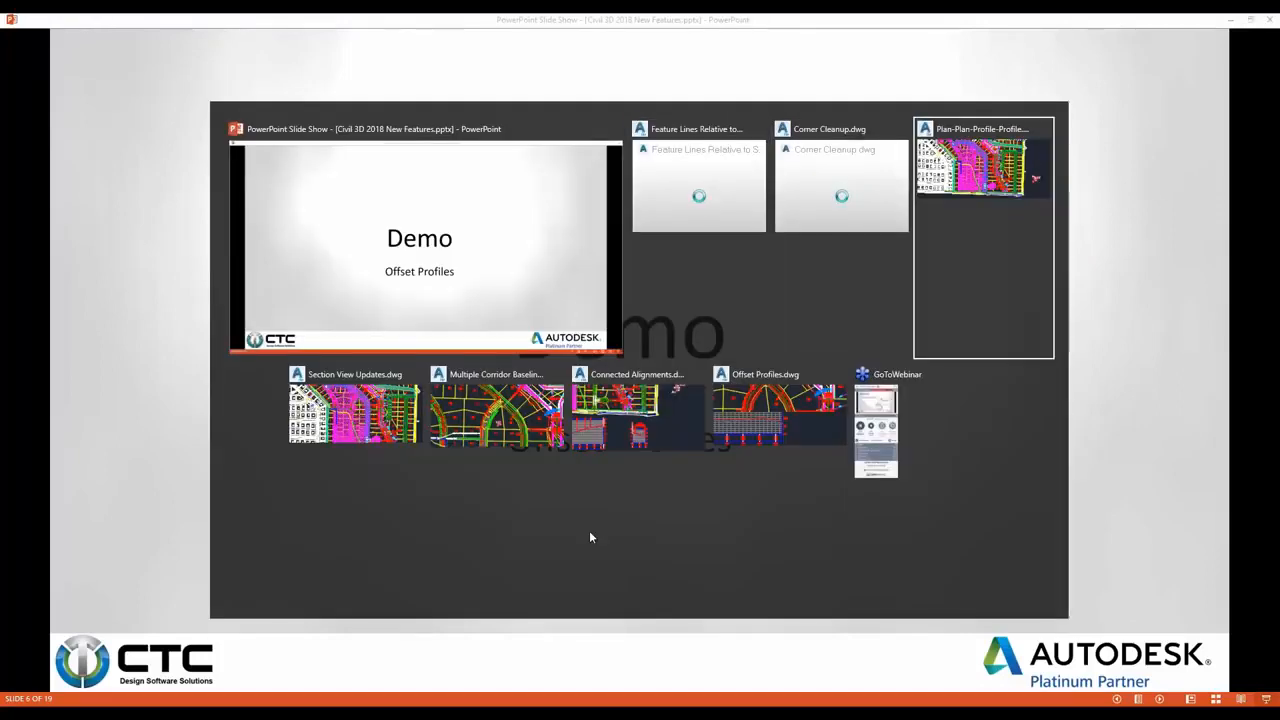
key("alt+Tab")
key("alt+Tab")
key("alt+Tab")
key("alt+Tab")
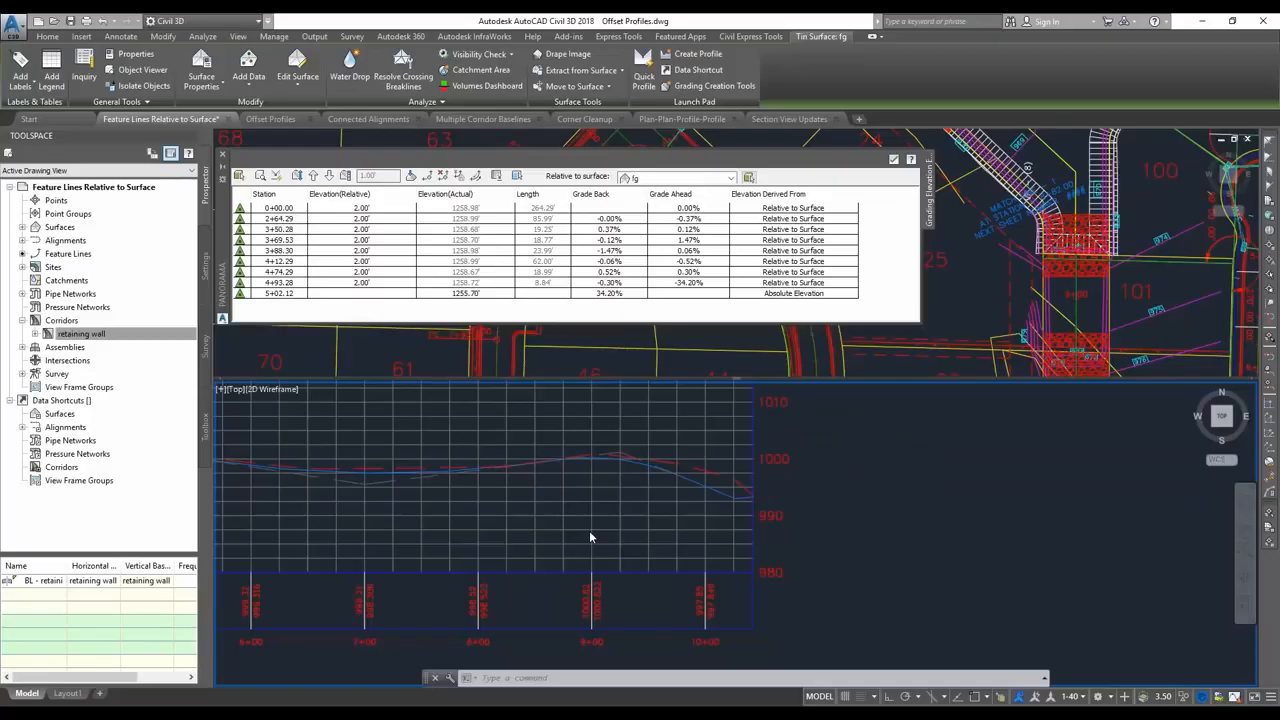
left_click(614, 304)
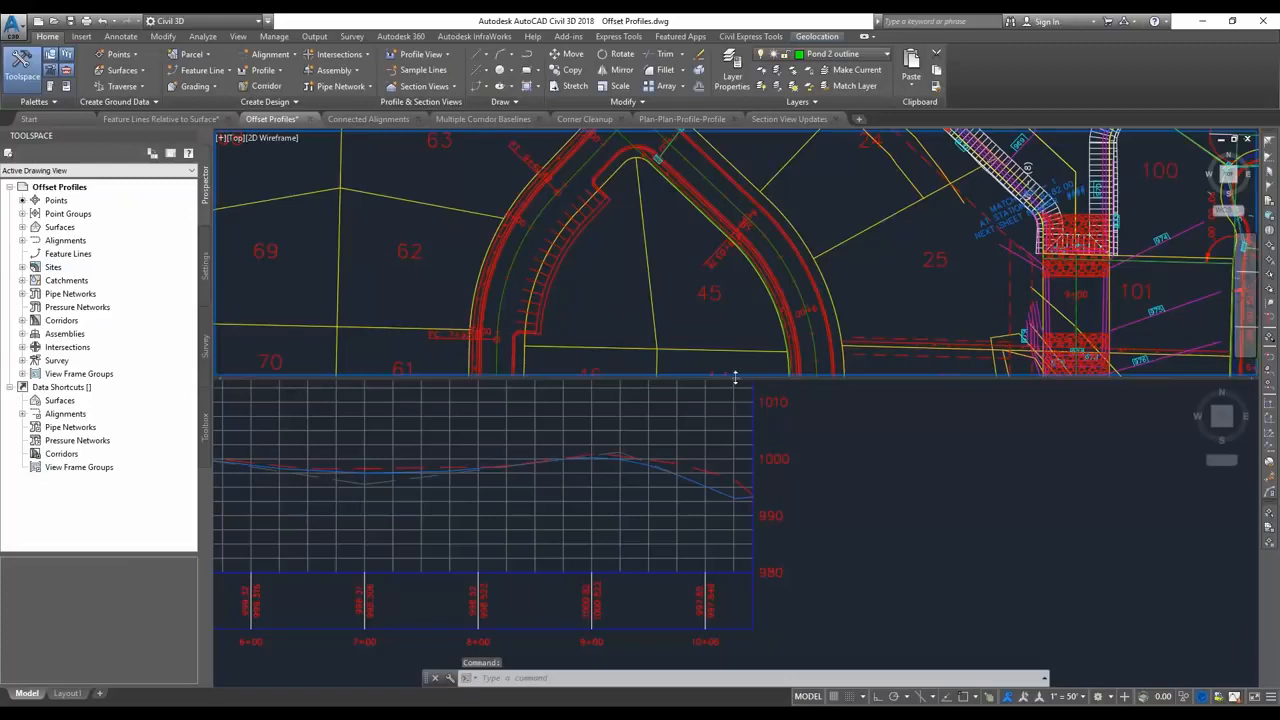
Enlarge the plan viewport by moving its border with the profile viewport, leaving the plan viewport active.
left_click_drag(735, 377, 736, 404)
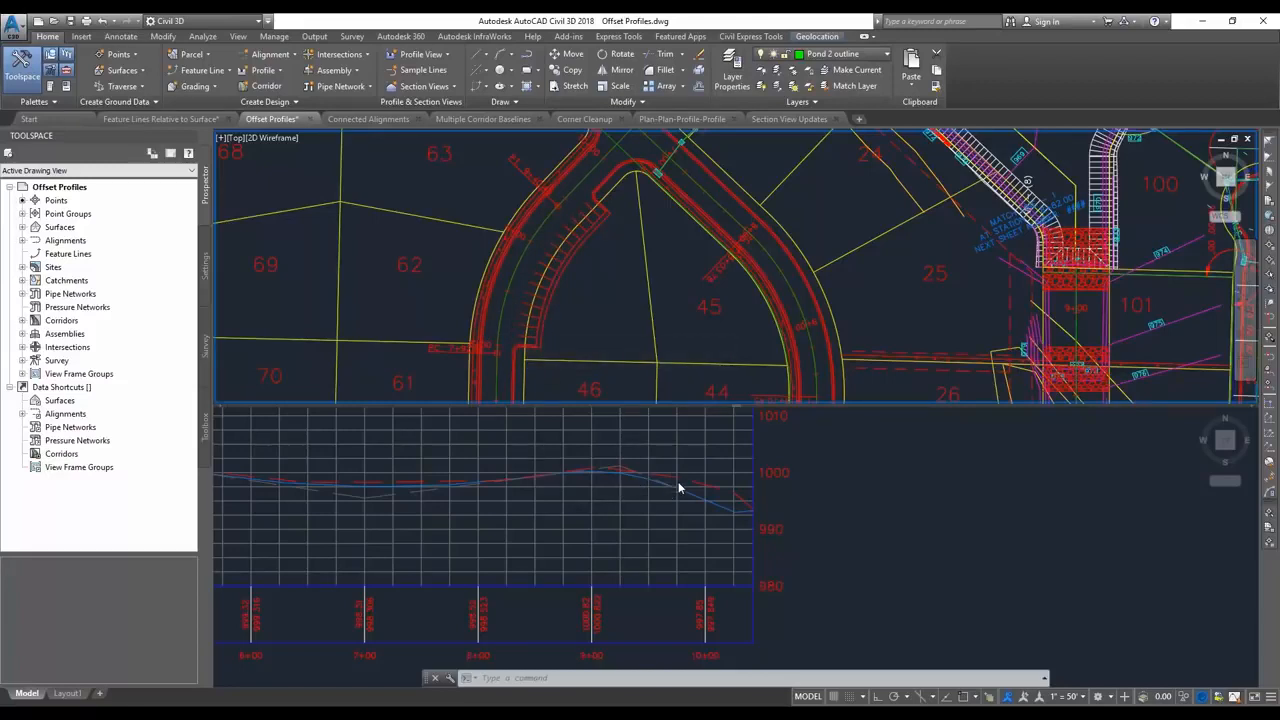
left_click(607, 483)
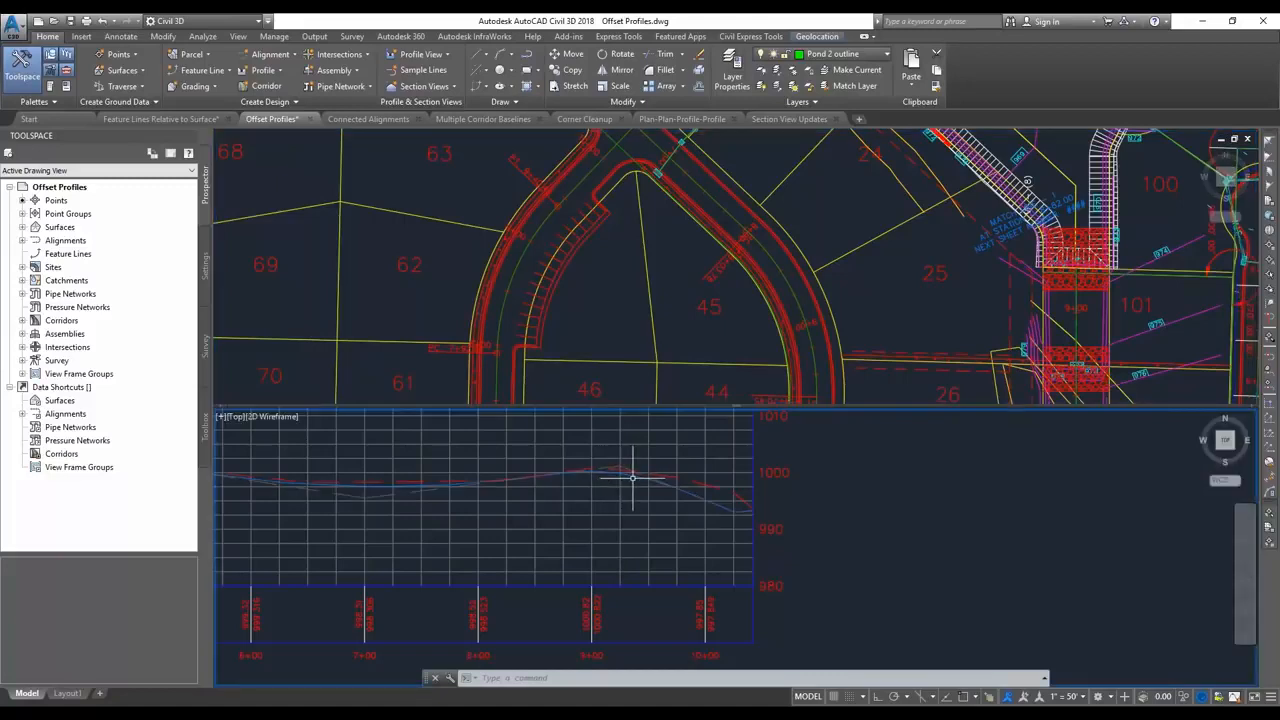
left_click(521, 286)
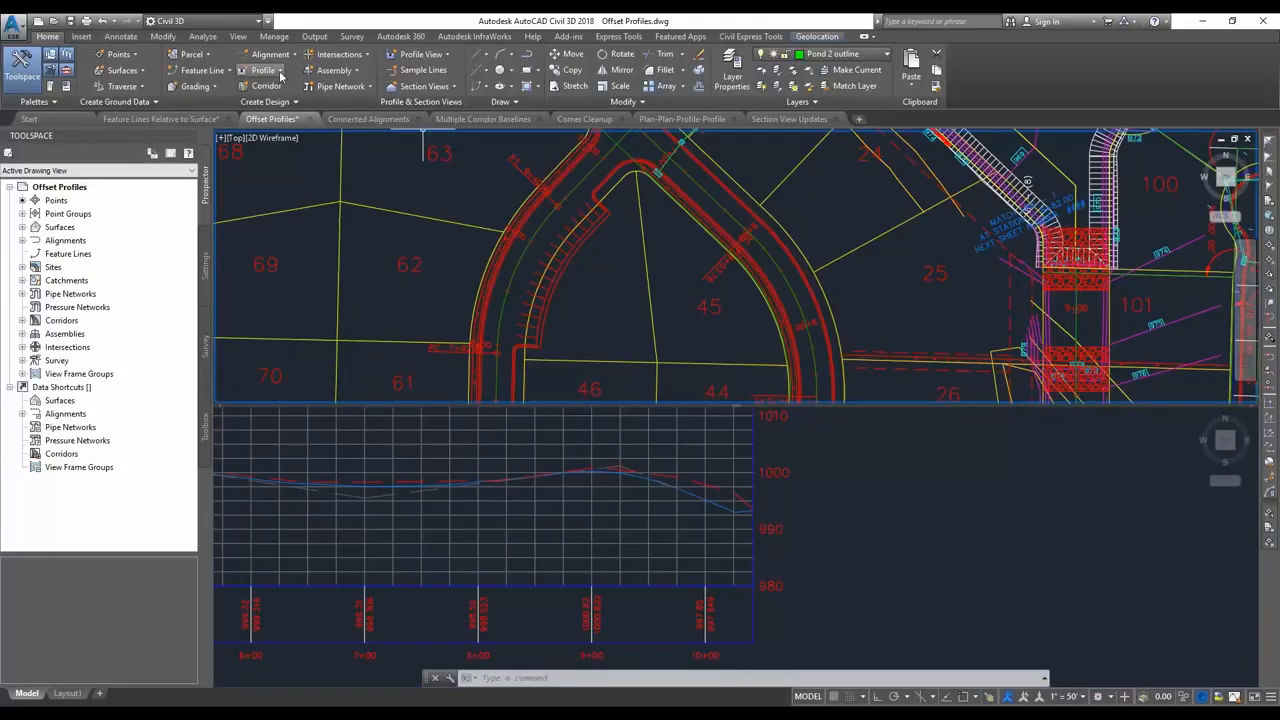
Start an offset alignment from the ROAD B centerline with no left offsets and one right offset of 16 feet.
left_click(266, 54)
left_click(313, 269)
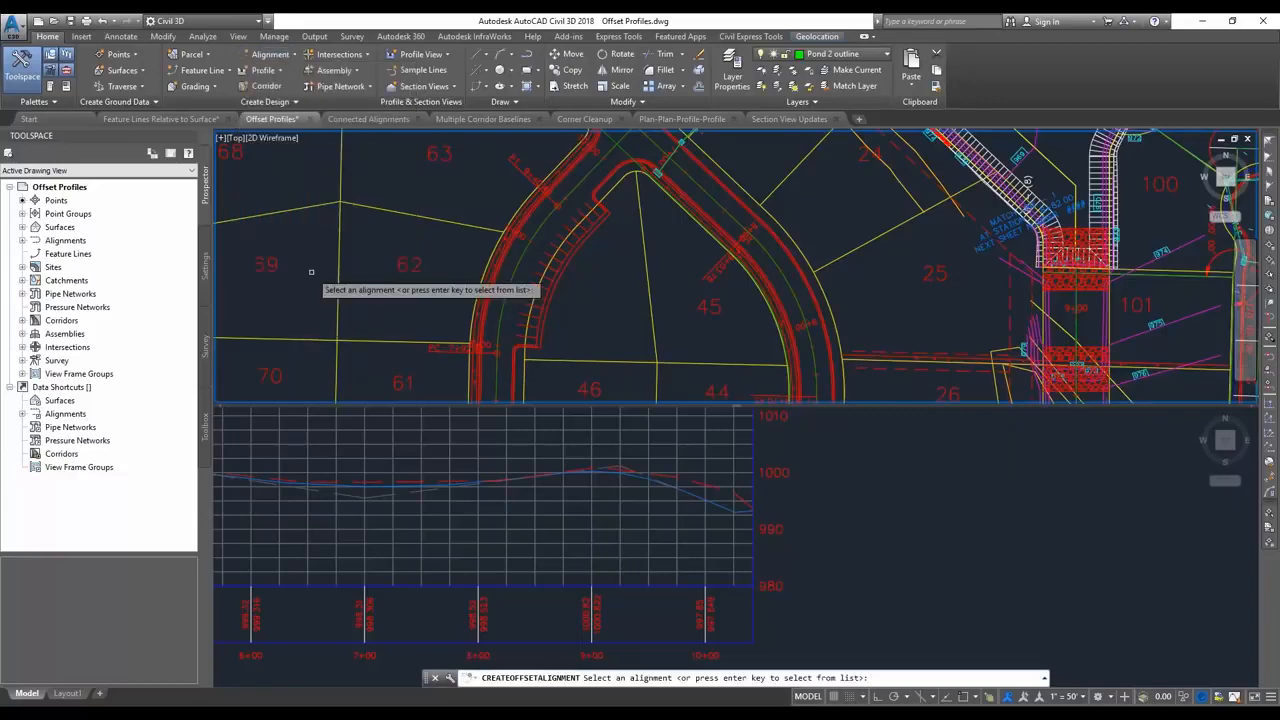
left_click(518, 282)
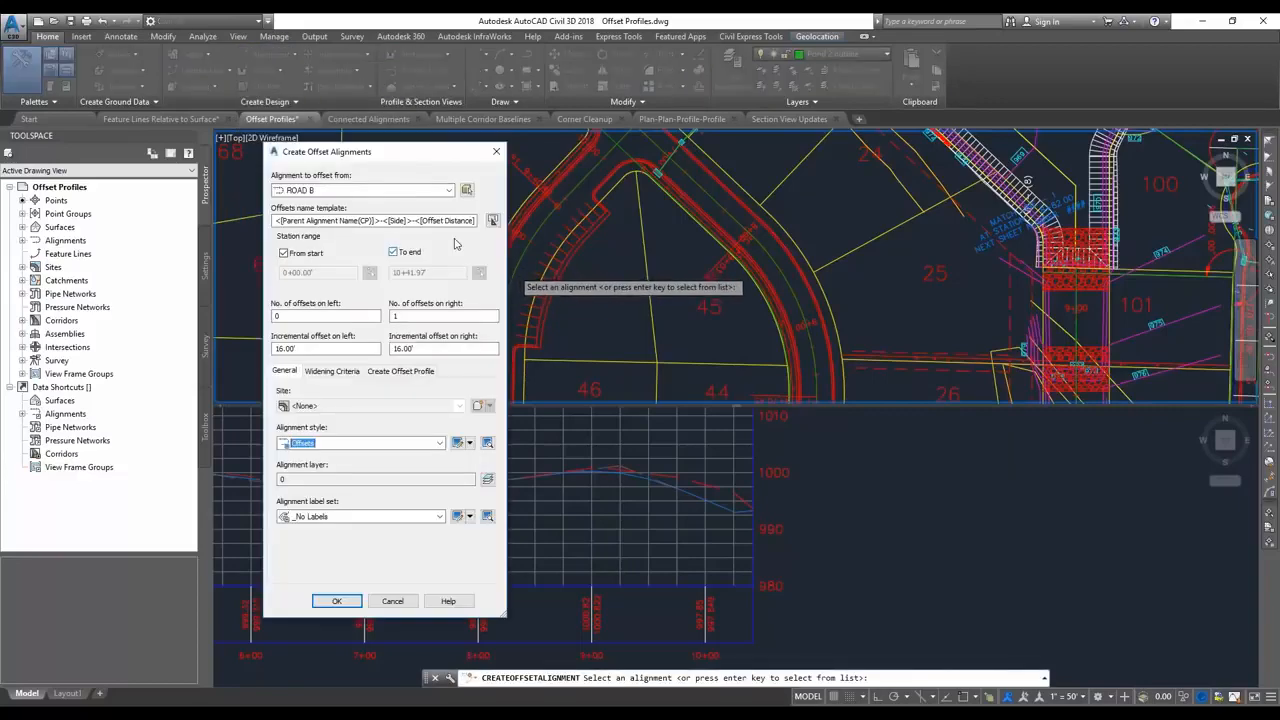
left_click(376, 190)
left_click(375, 190)
left_click_drag(465, 347, 399, 348)
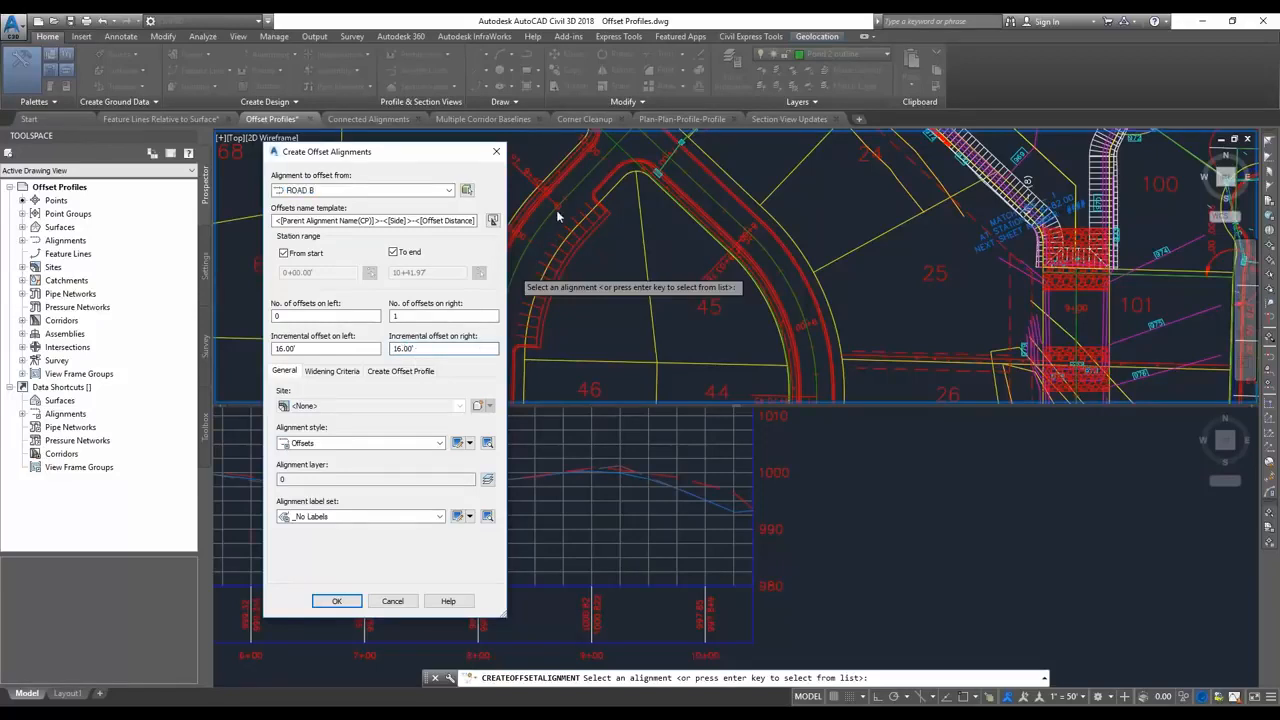
Create the offset alignment with a profile from parent FGC on profile view ROAD B11, at -2.00% cross slope, in Right Sample Profile style.
left_click(399, 372)
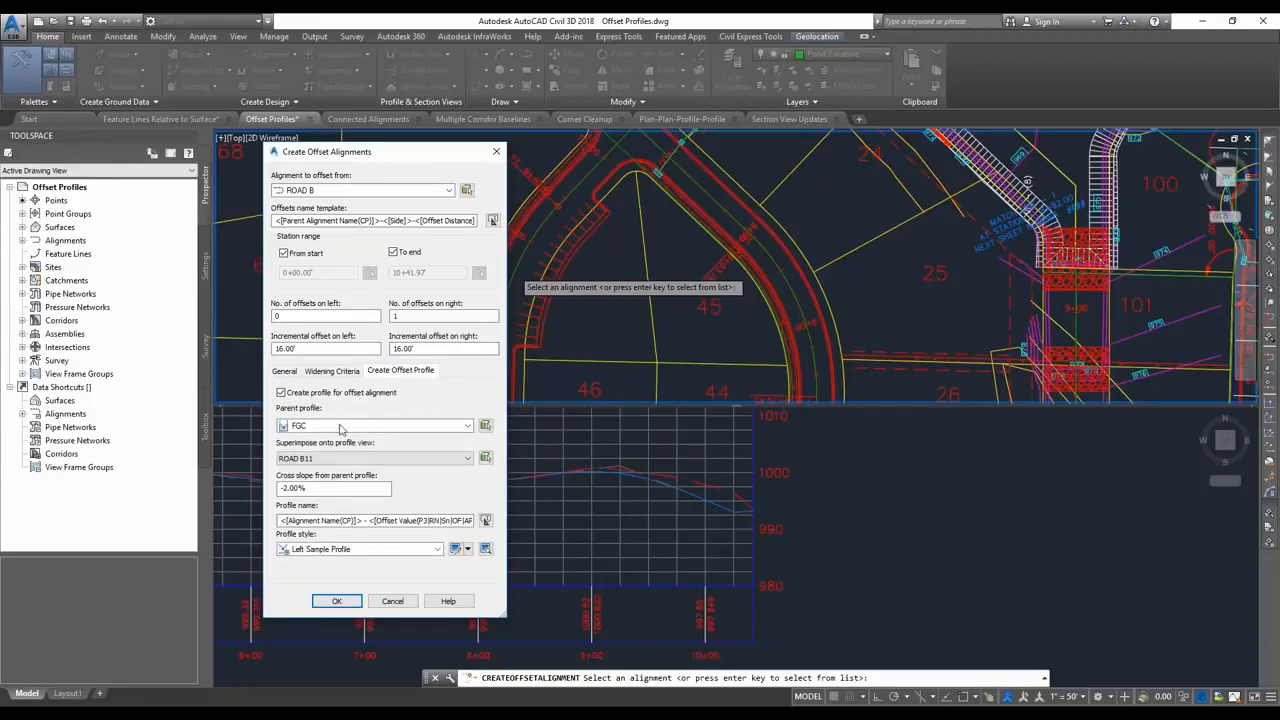
left_click(389, 428)
left_click(389, 428)
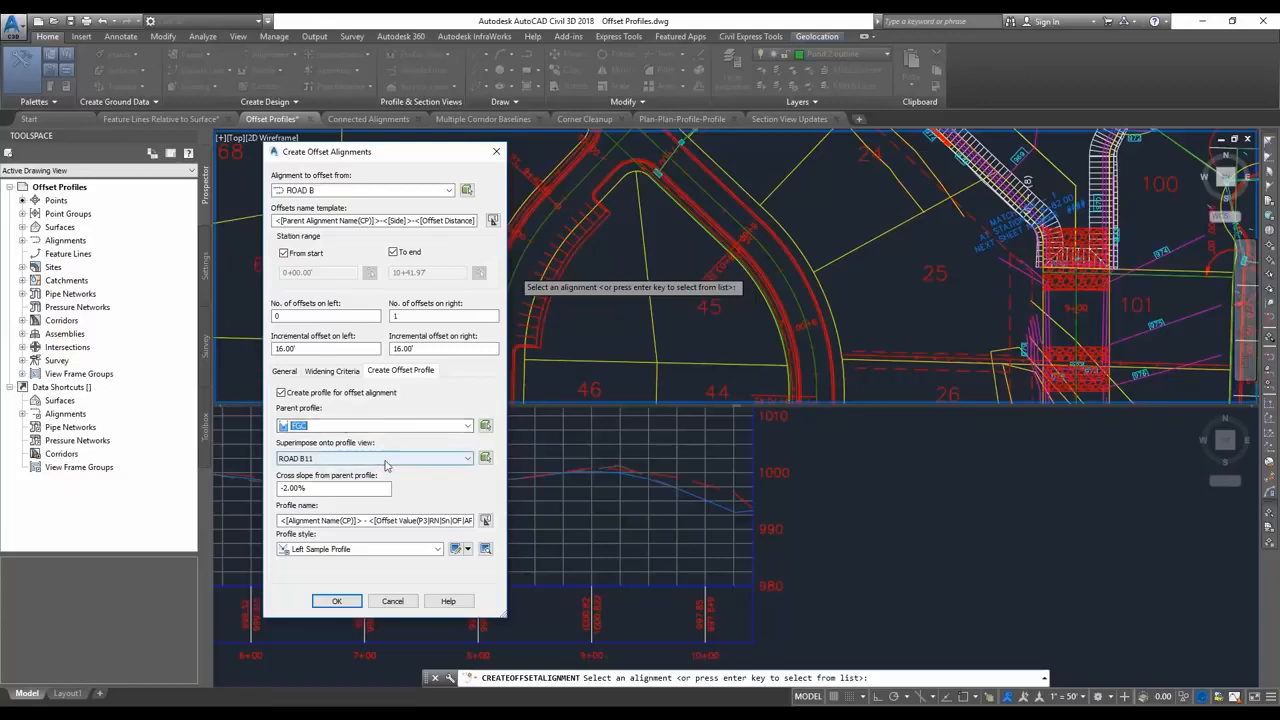
left_click(357, 490)
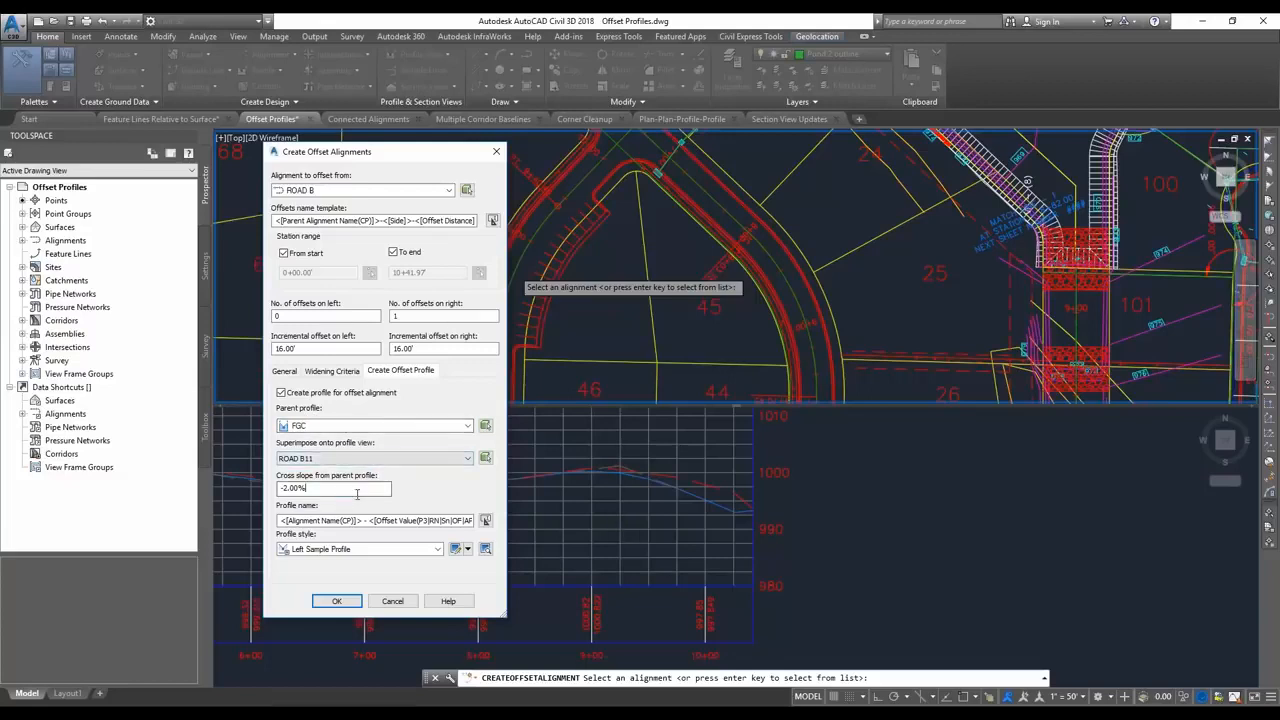
left_click_drag(314, 494, 273, 489)
left_click(314, 491)
left_click(412, 549)
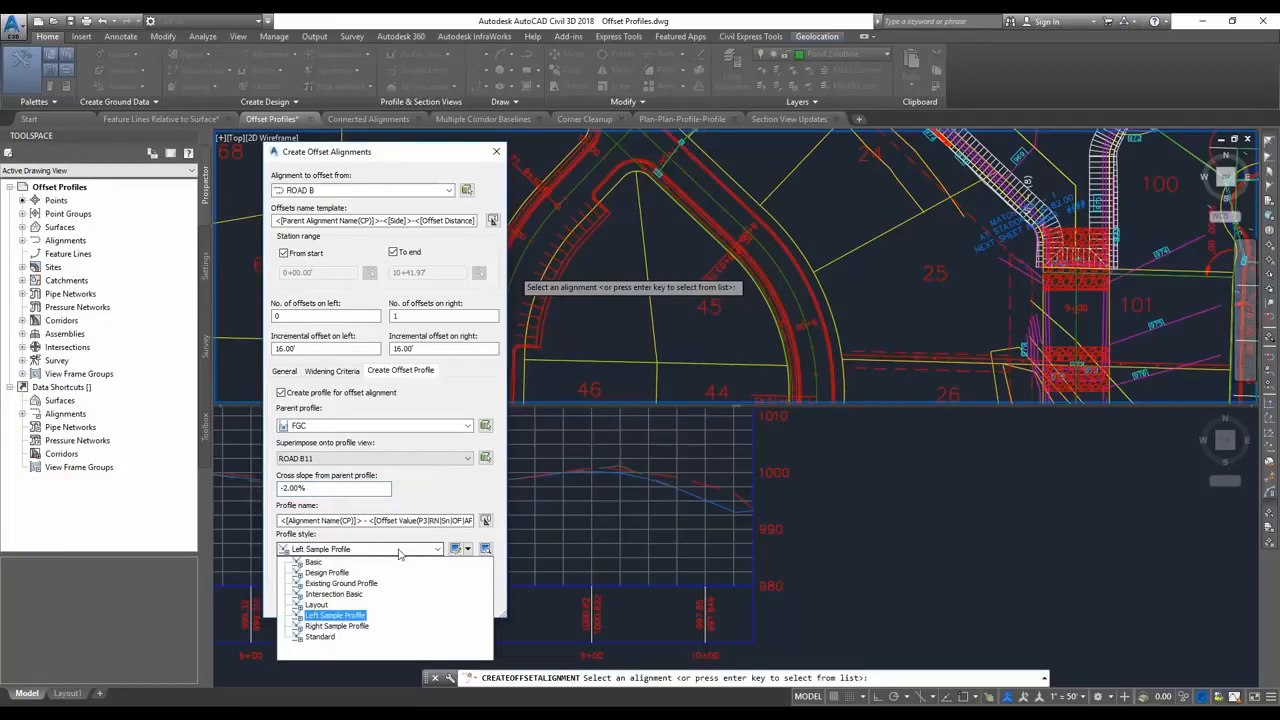
left_click(348, 626)
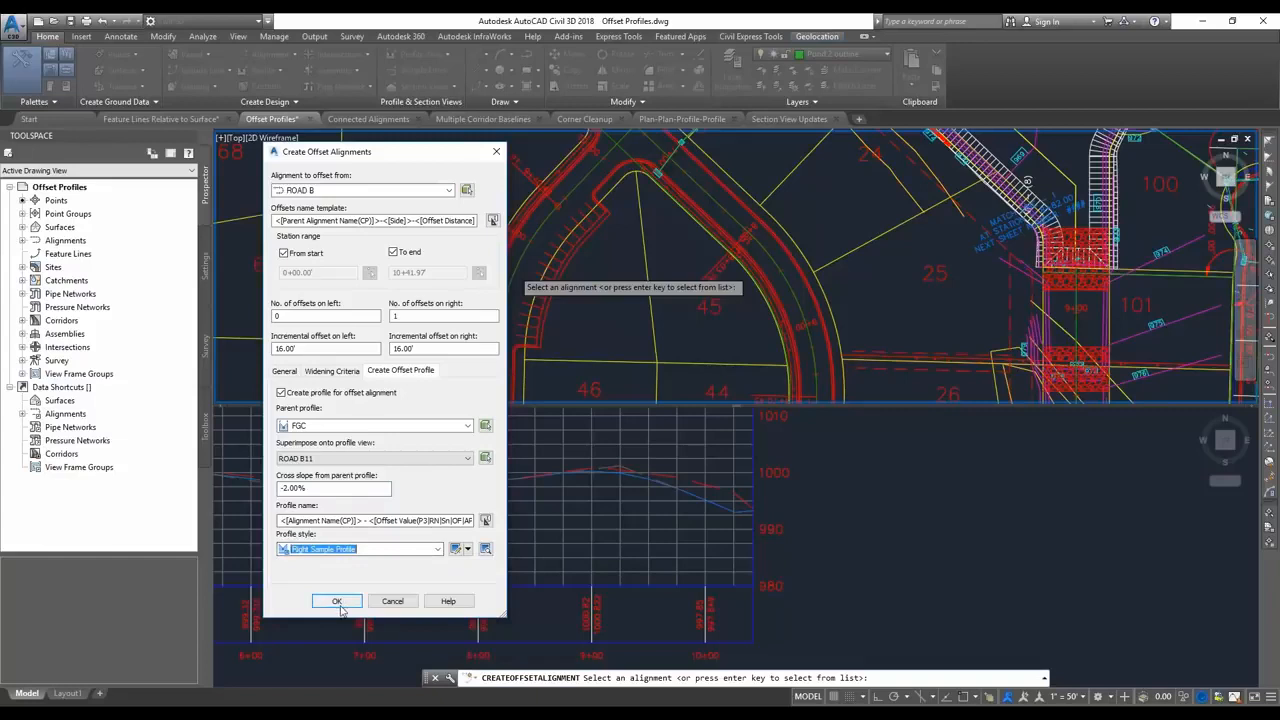
left_click(340, 606)
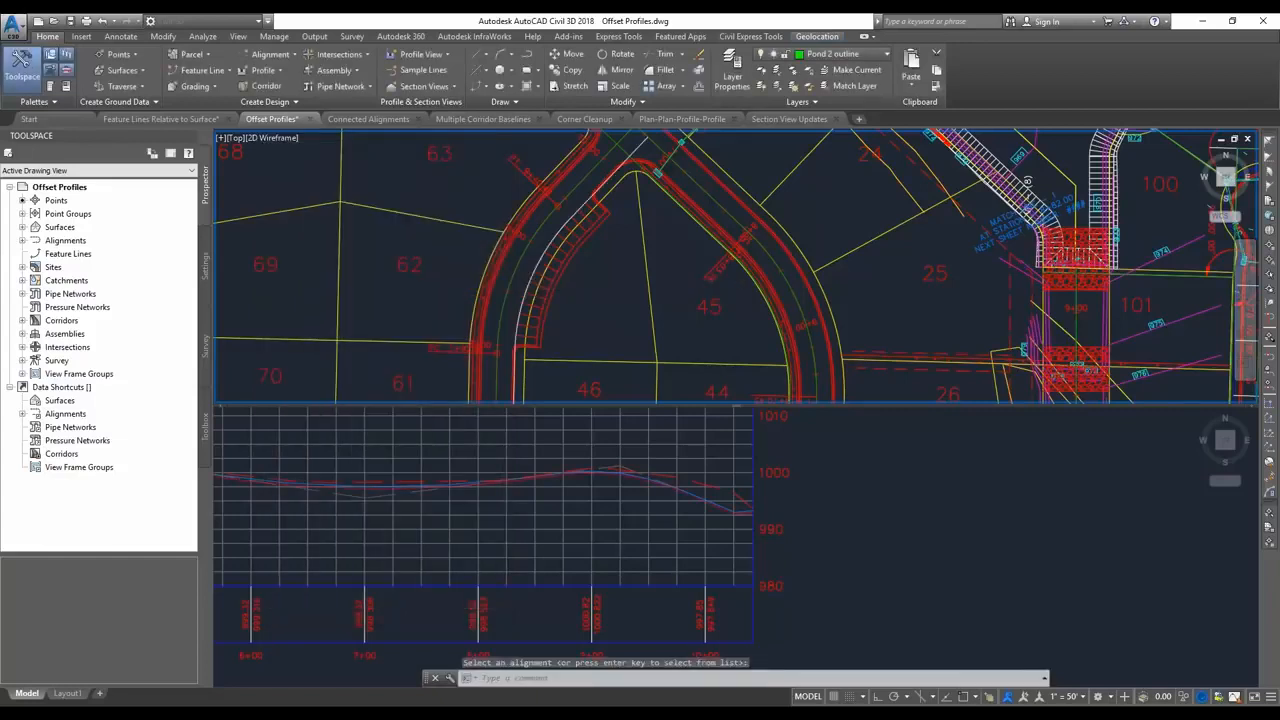
left_click(805, 522)
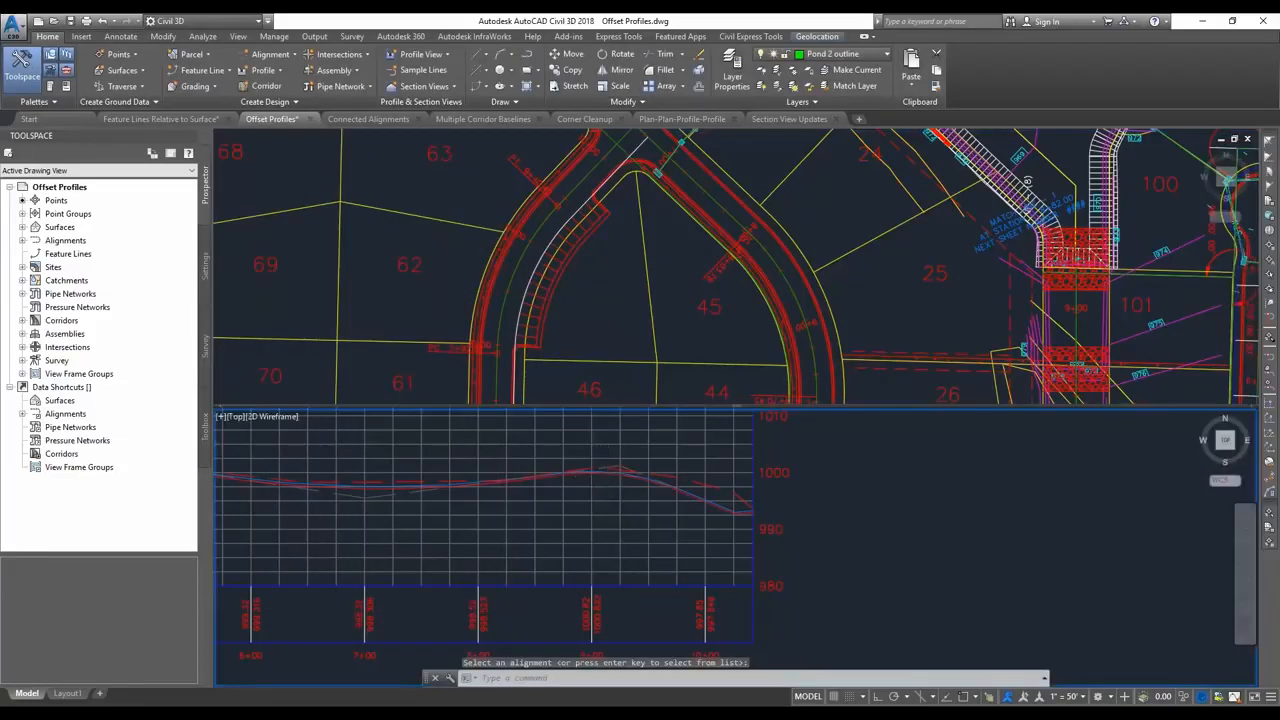
scroll(608, 468, "up", 3)
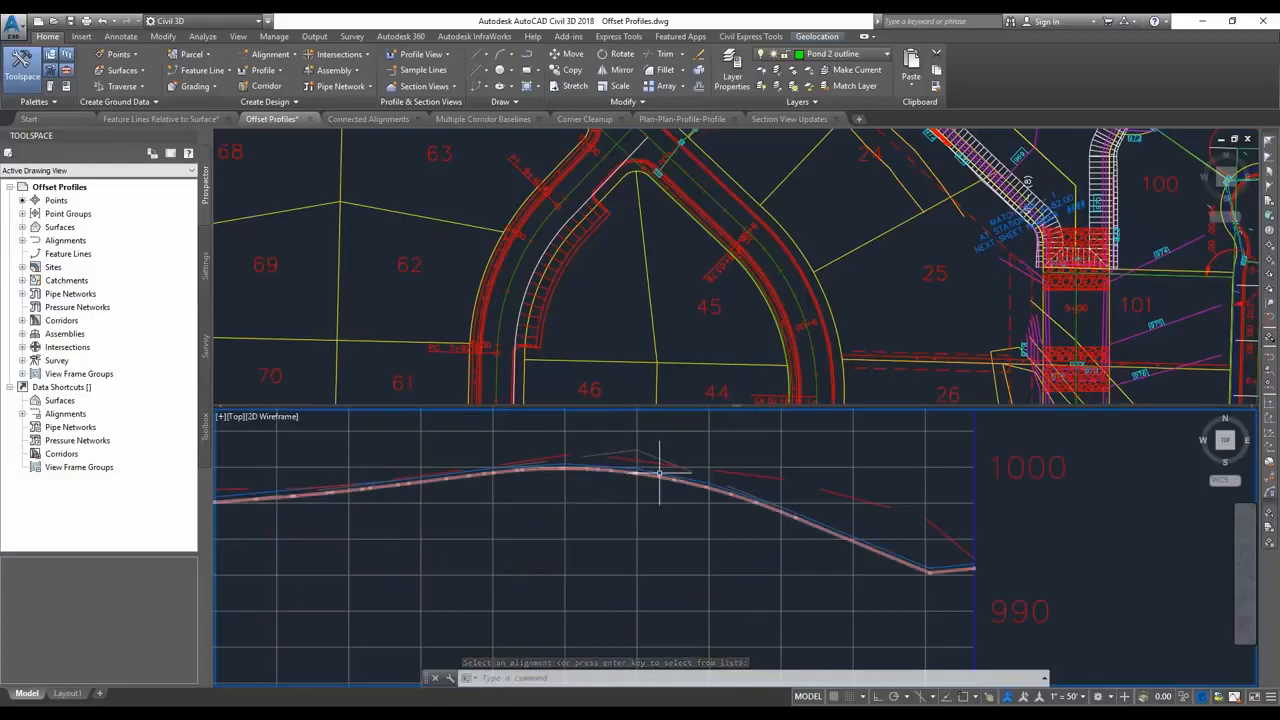
Raise the crest PVI of the FGC profile and move it back down to about its starting elevation.
left_click(650, 469)
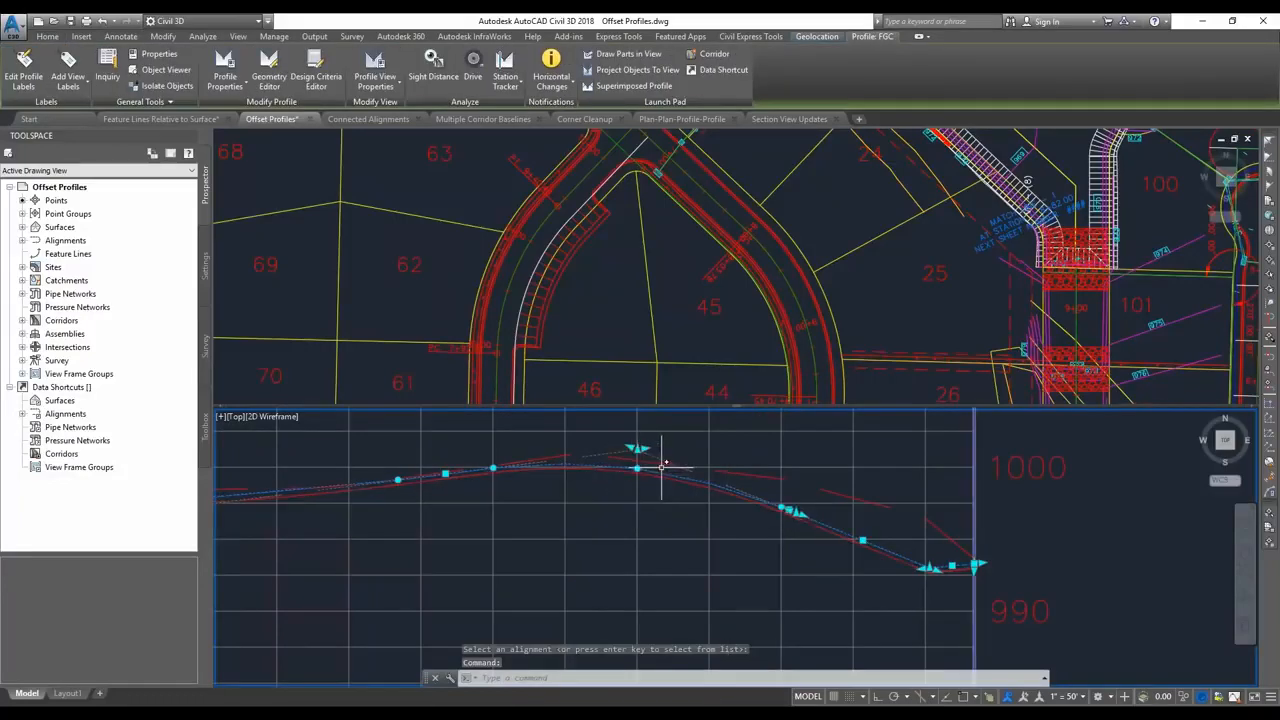
left_click(638, 449)
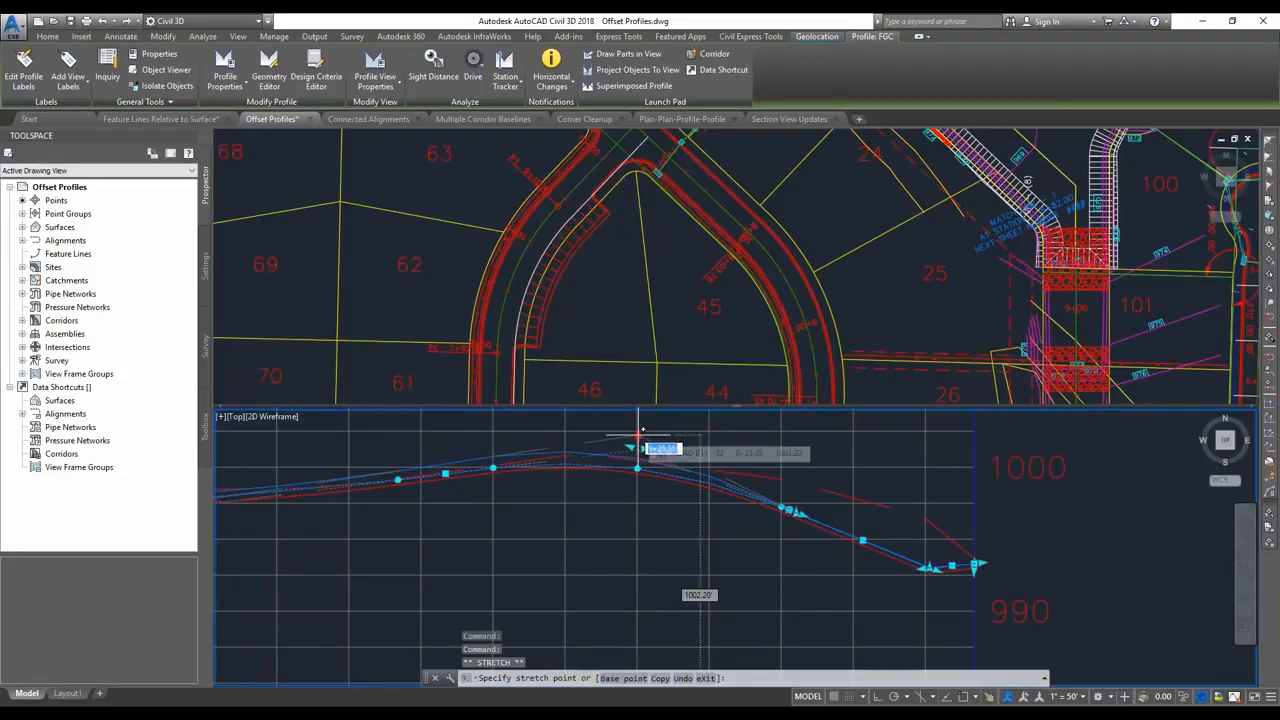
left_click(638, 433)
left_click(638, 436)
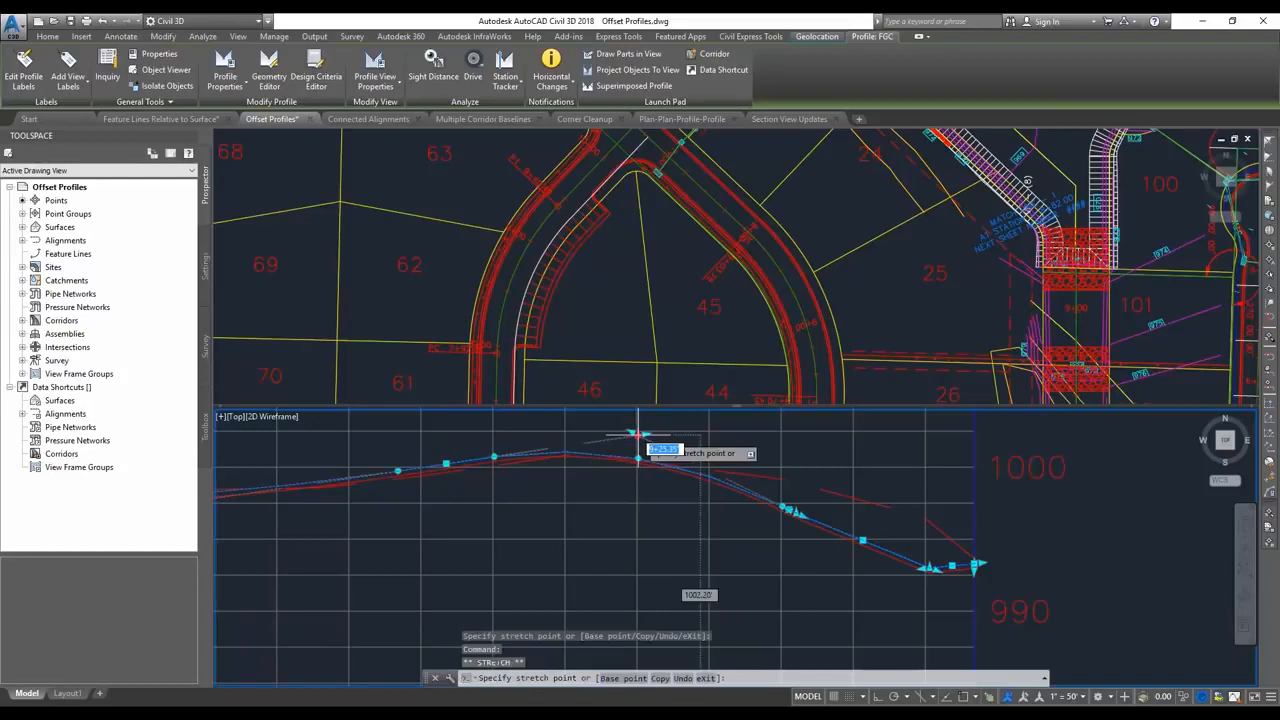
left_click(638, 447)
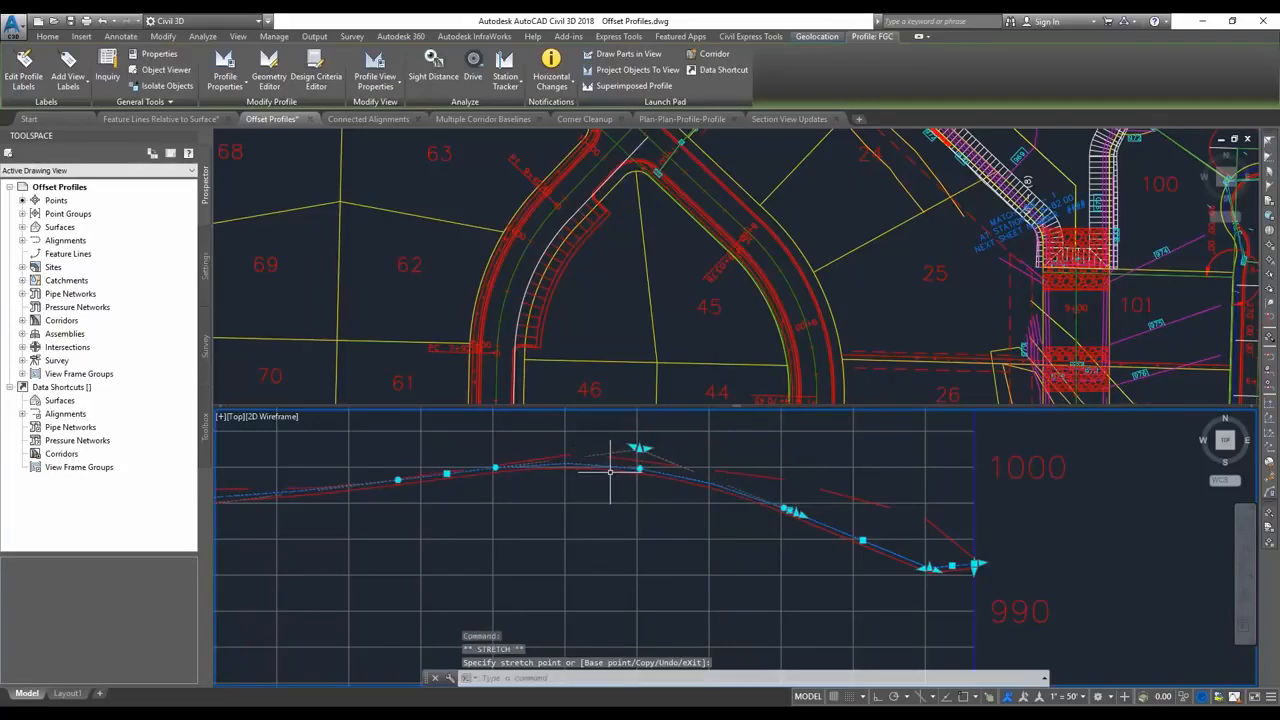
key("Escape")
In the offset parameters of the ROAD B-Right-16.00 offset profile, add a -2% cross slope region at about station 8+02.
left_click(597, 327)
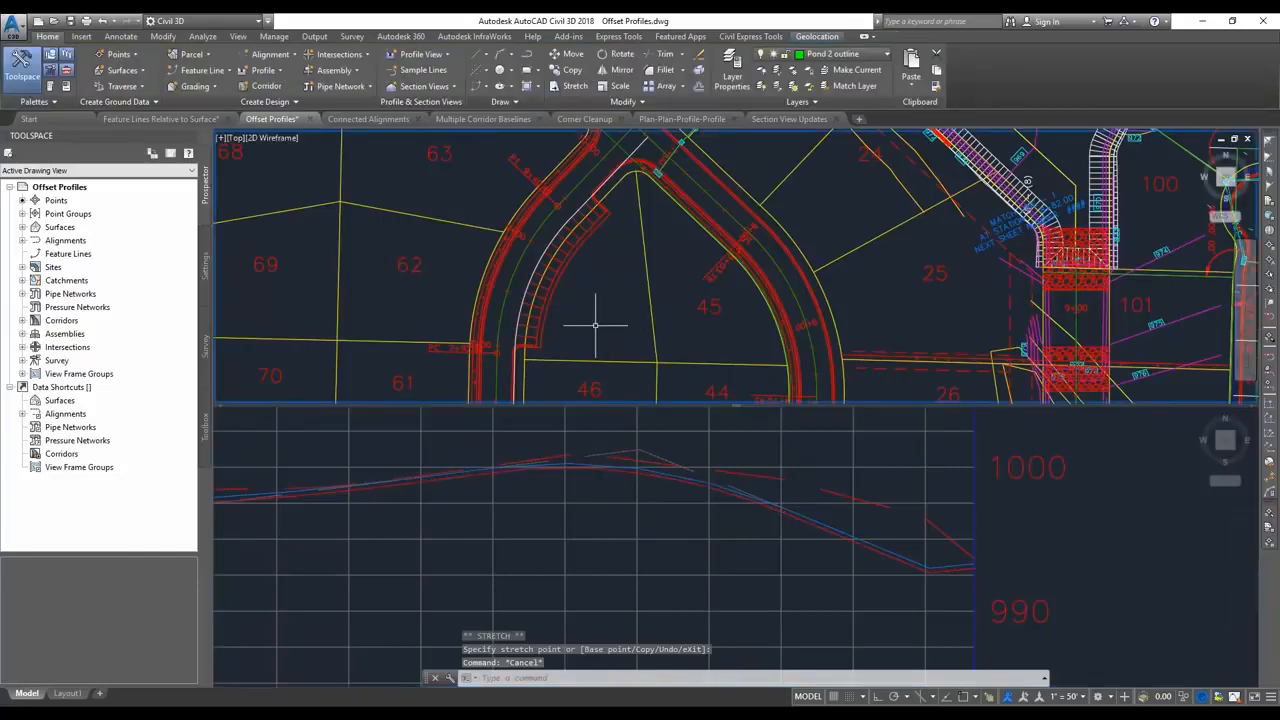
left_click(545, 212)
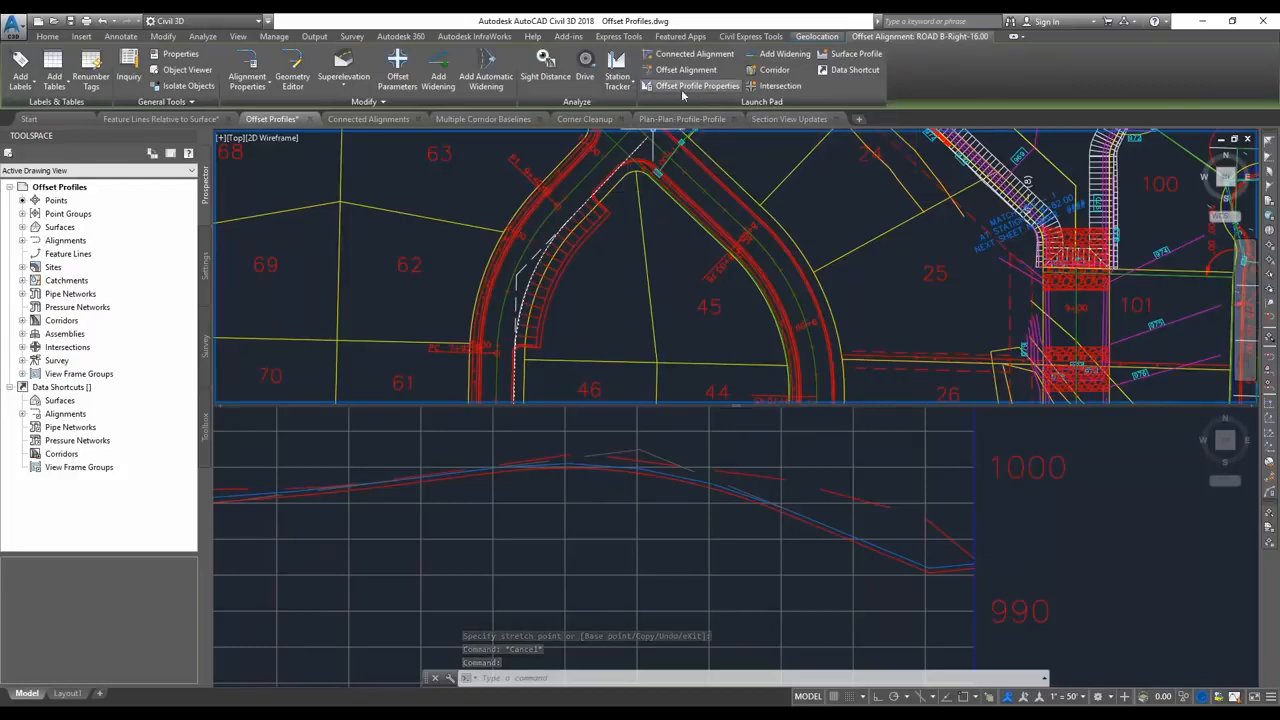
left_click(683, 88)
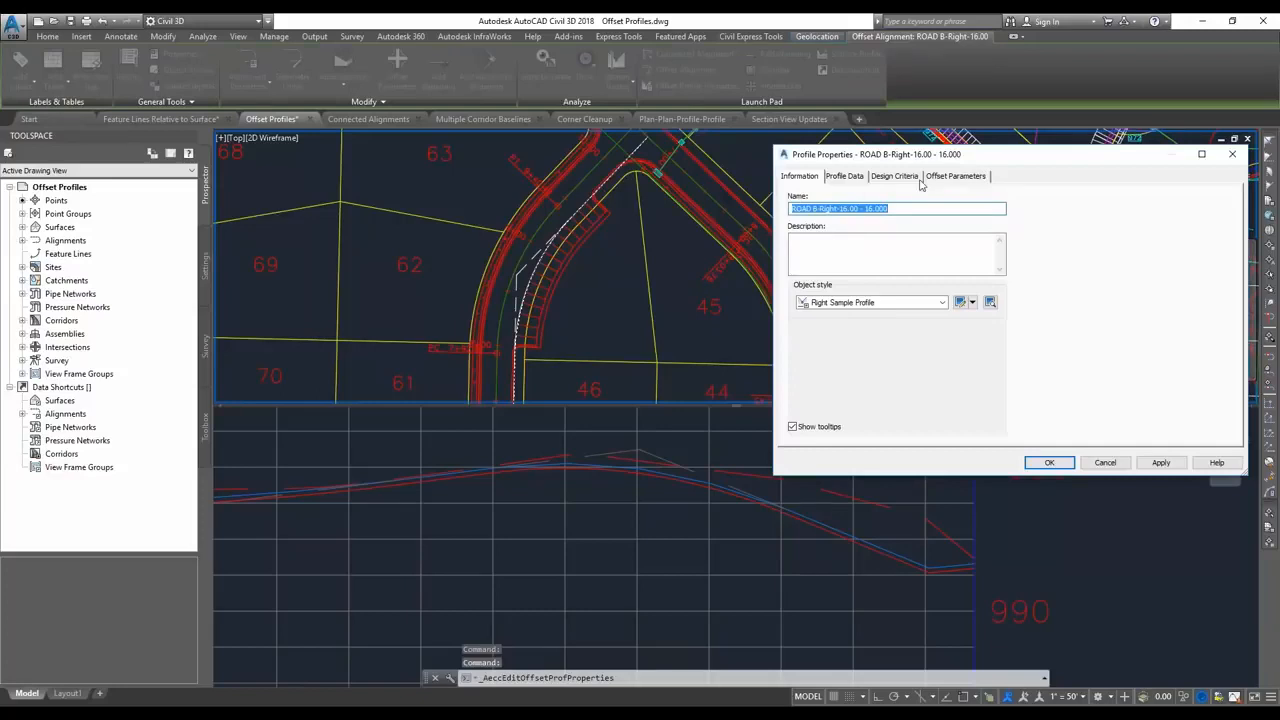
left_click(952, 176)
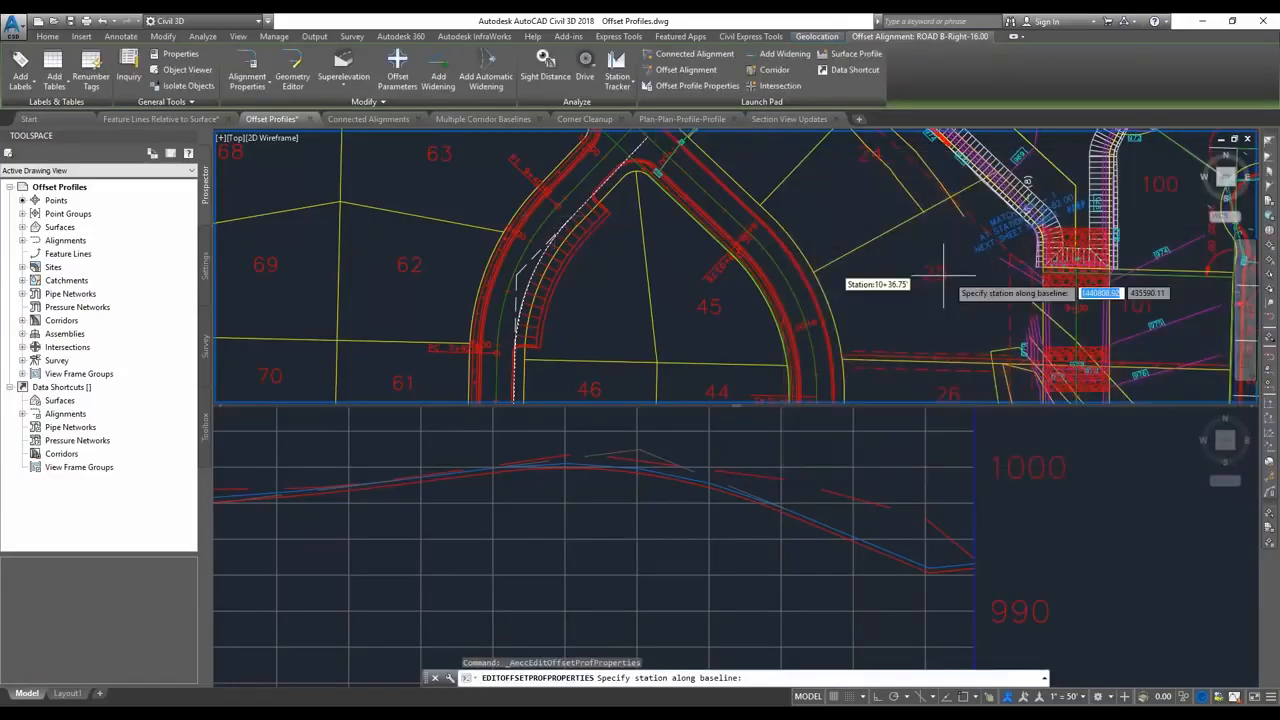
left_click(516, 345)
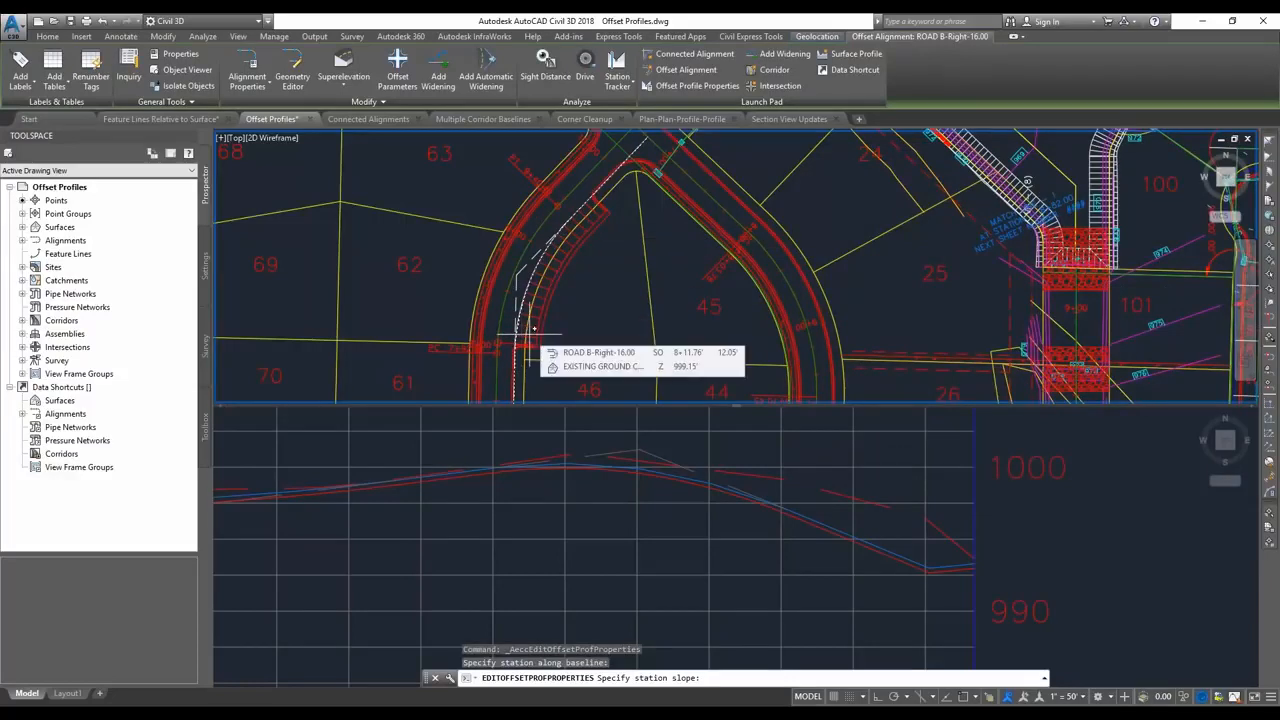
type("-2")
key("Return")
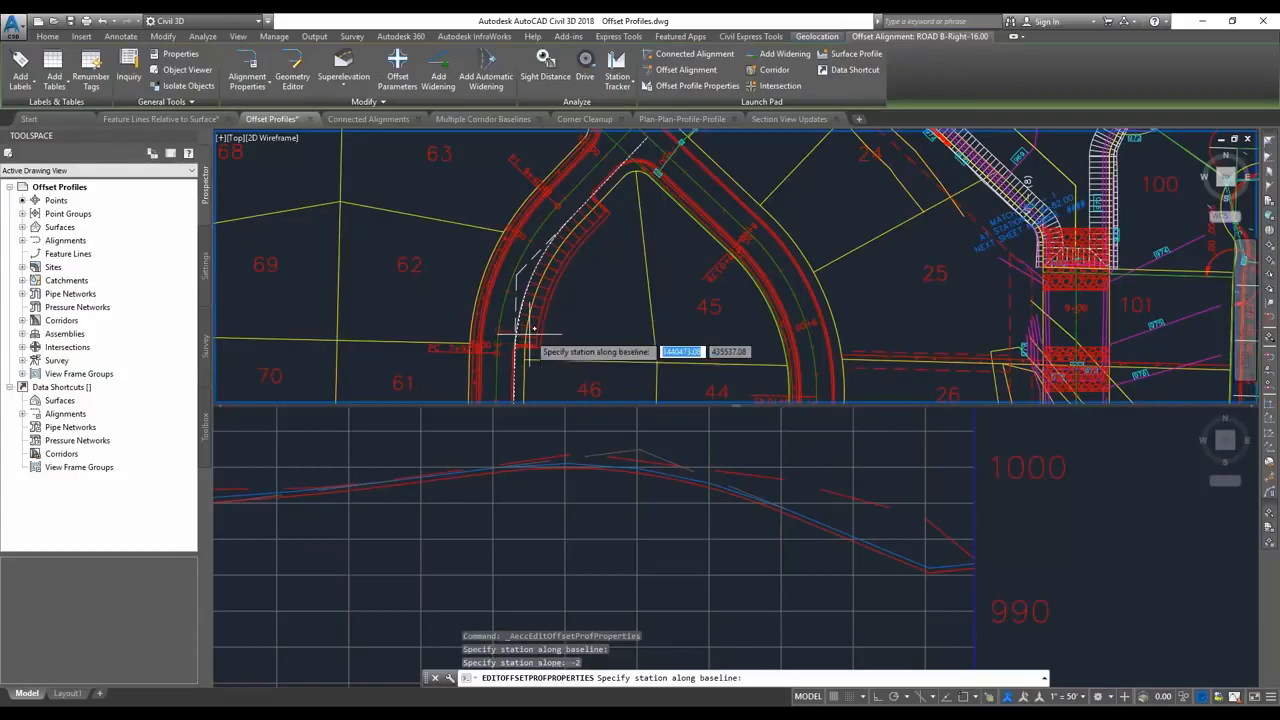
Add two -4% cross slope regions along the offset alignment at about stations 8+64 and 9+26.
left_click(540, 290)
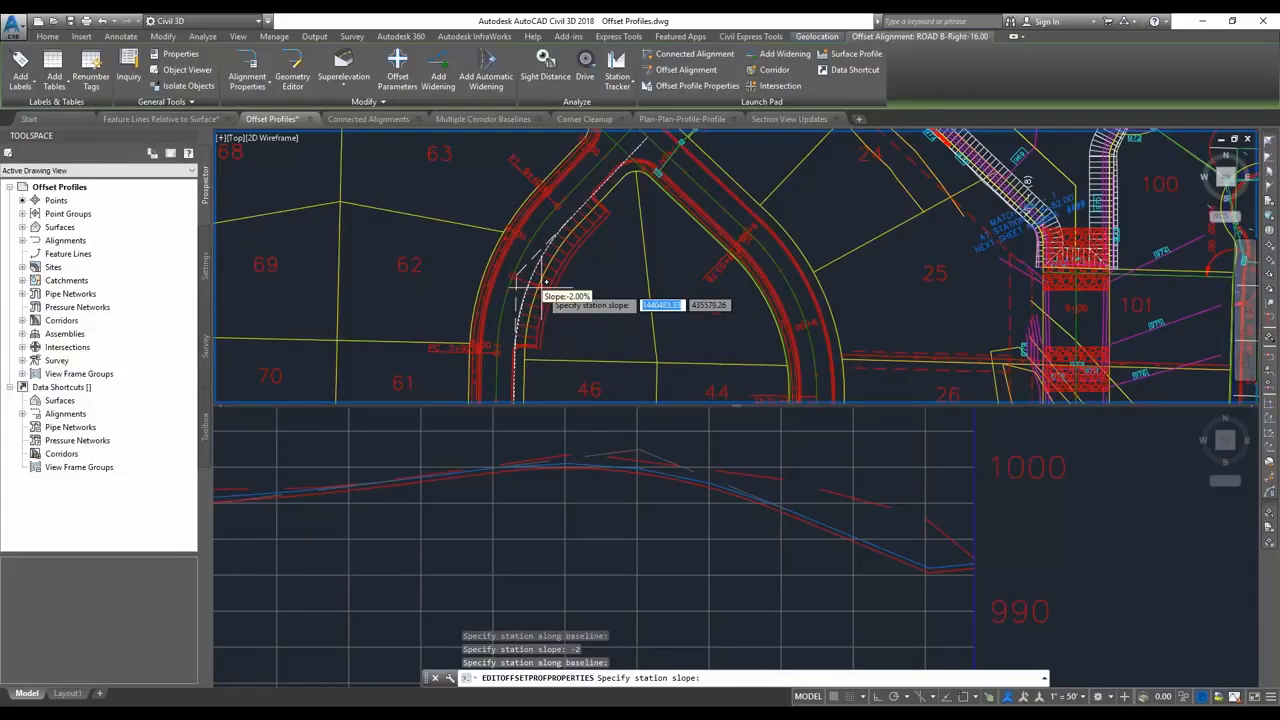
type("-4")
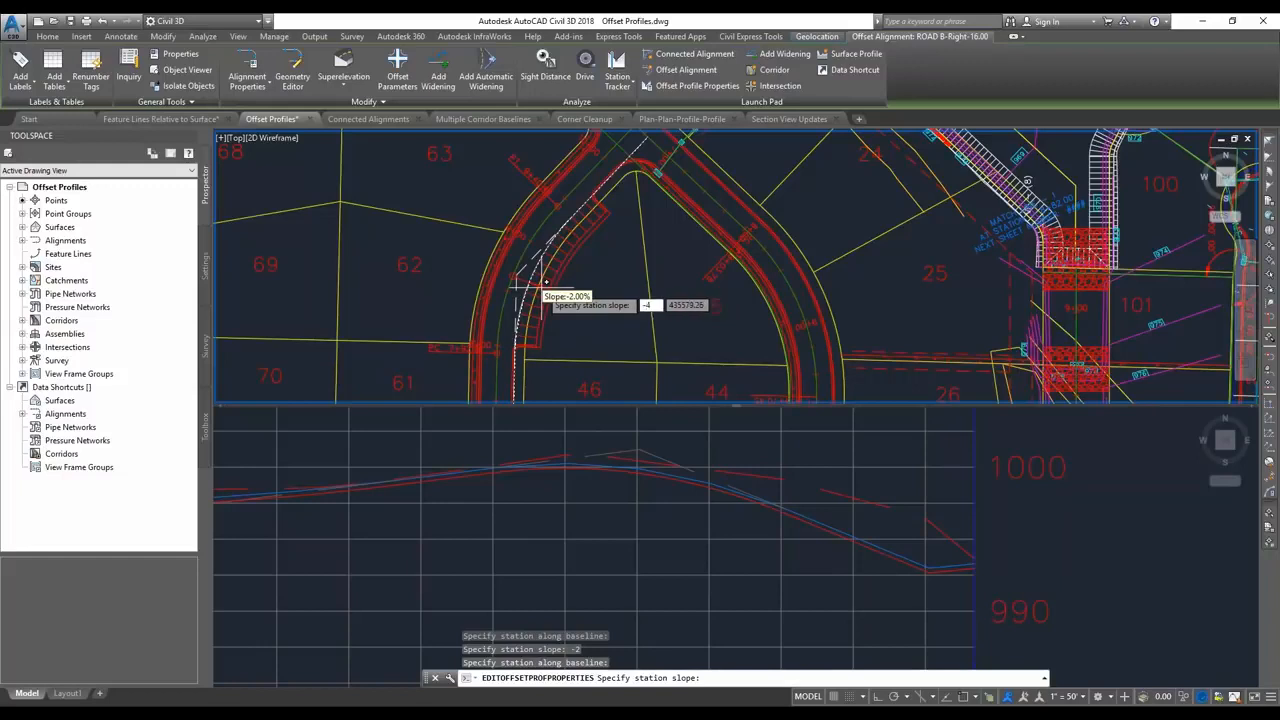
key("Return")
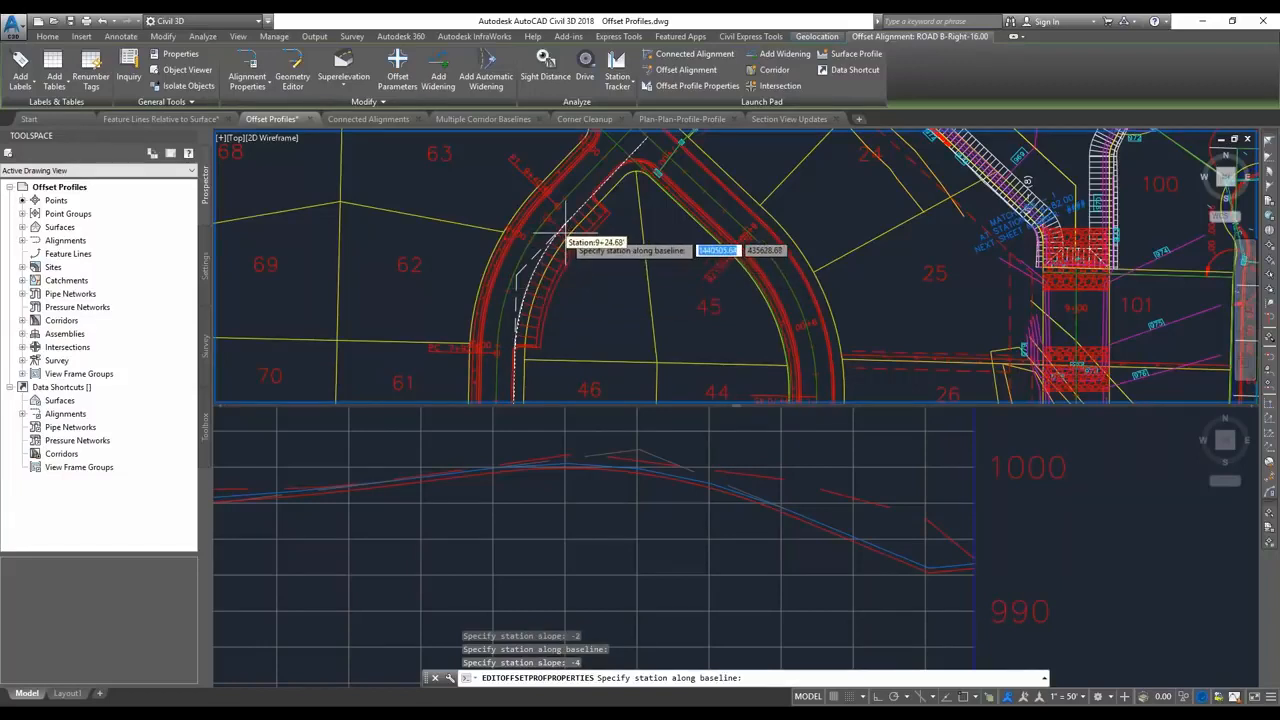
left_click(570, 235)
type("-4")
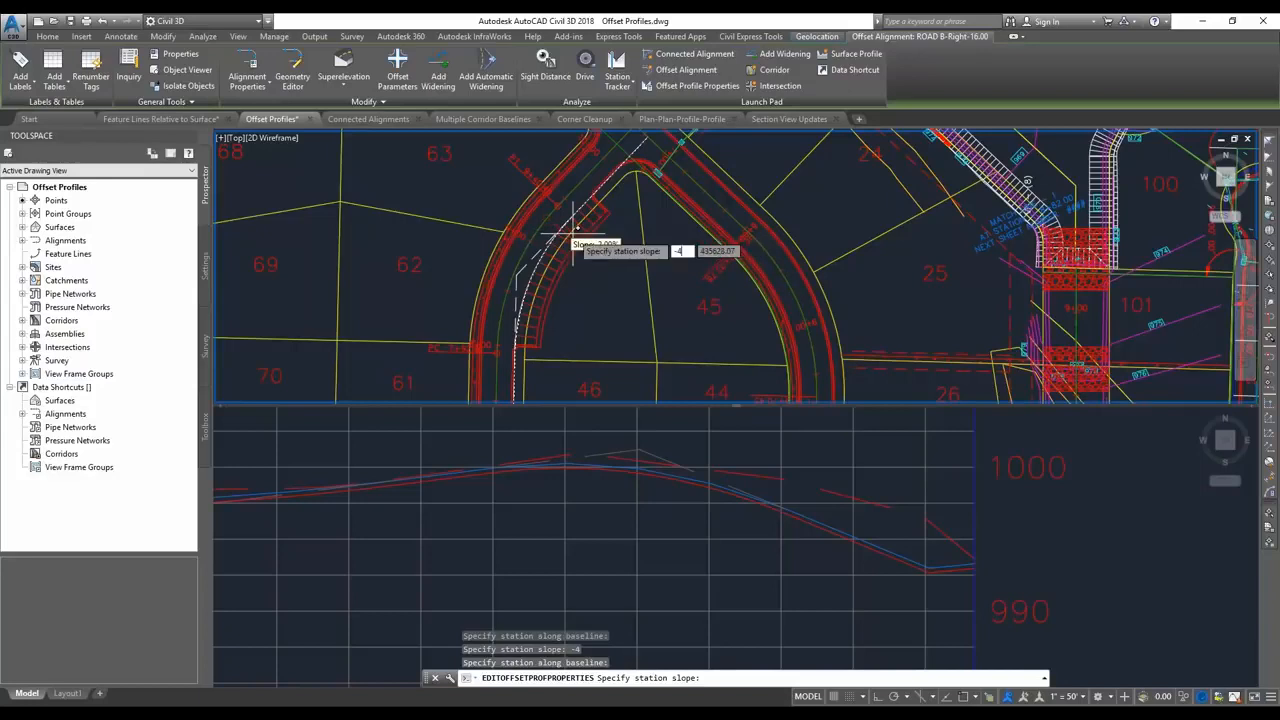
key("Return")
Add a -2% cross slope region at about station 9+67 and finish adding regions.
left_click(604, 206)
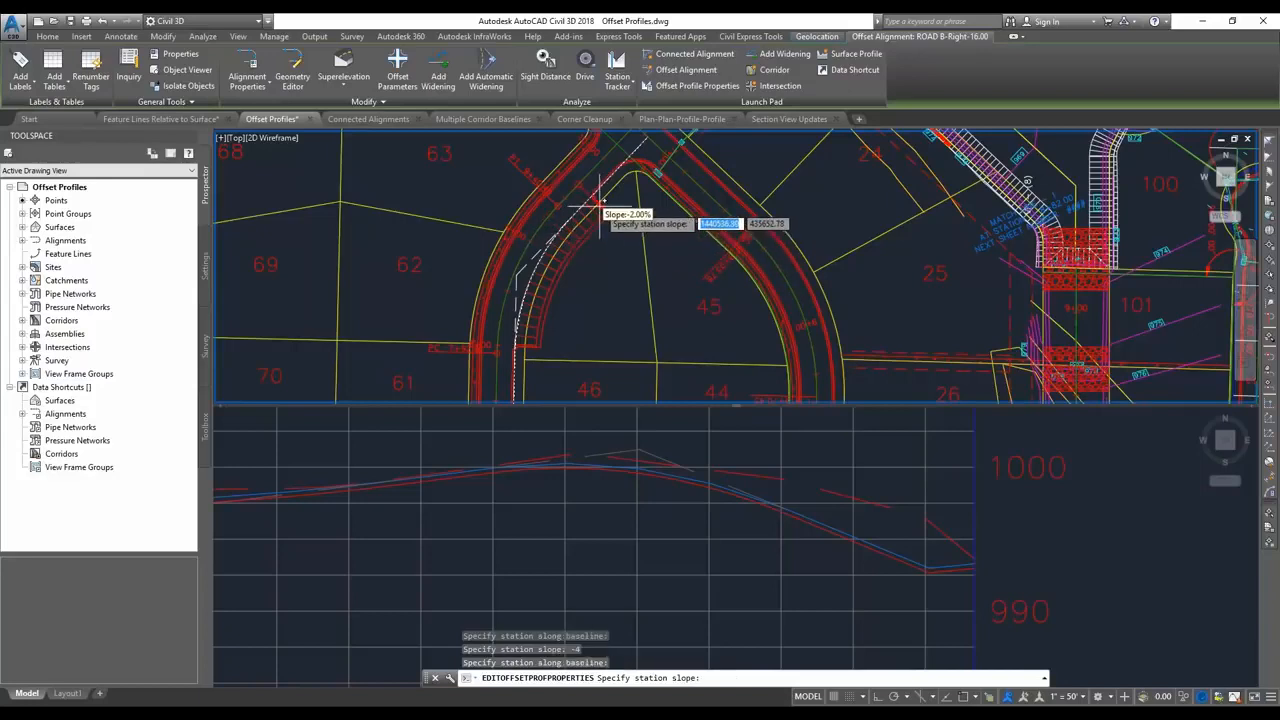
type("-2")
key("Return")
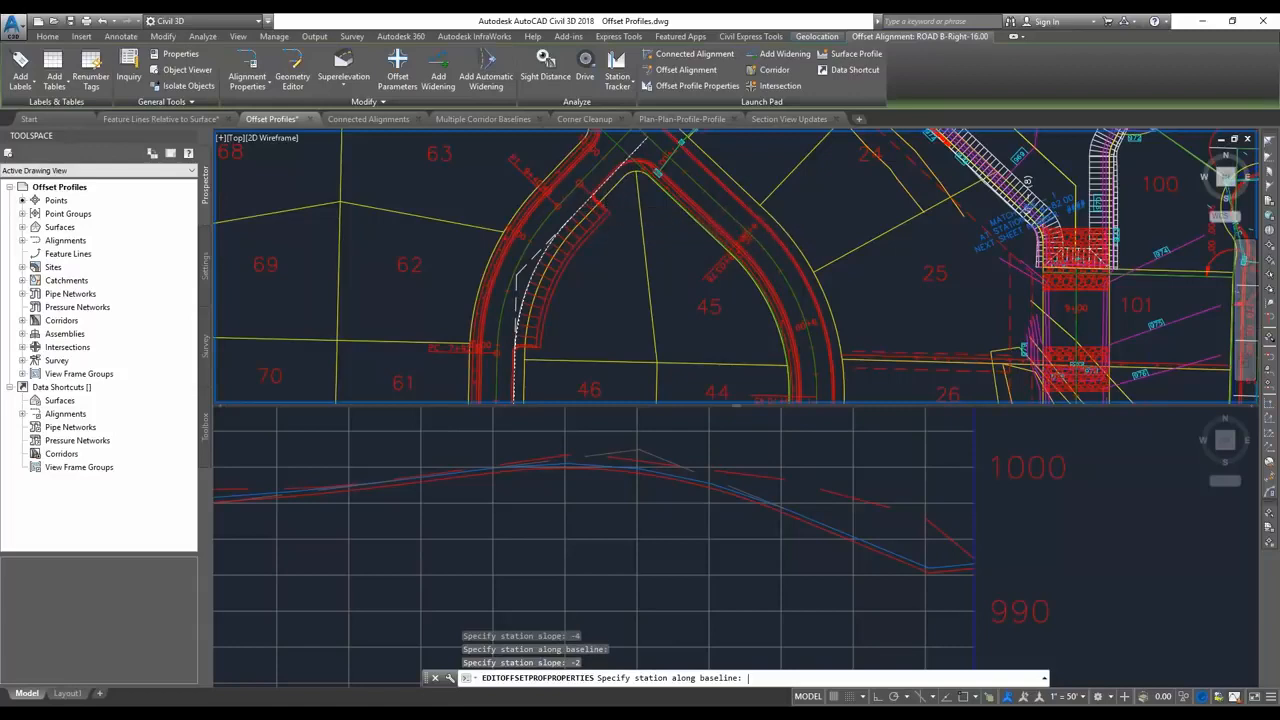
key("Return")
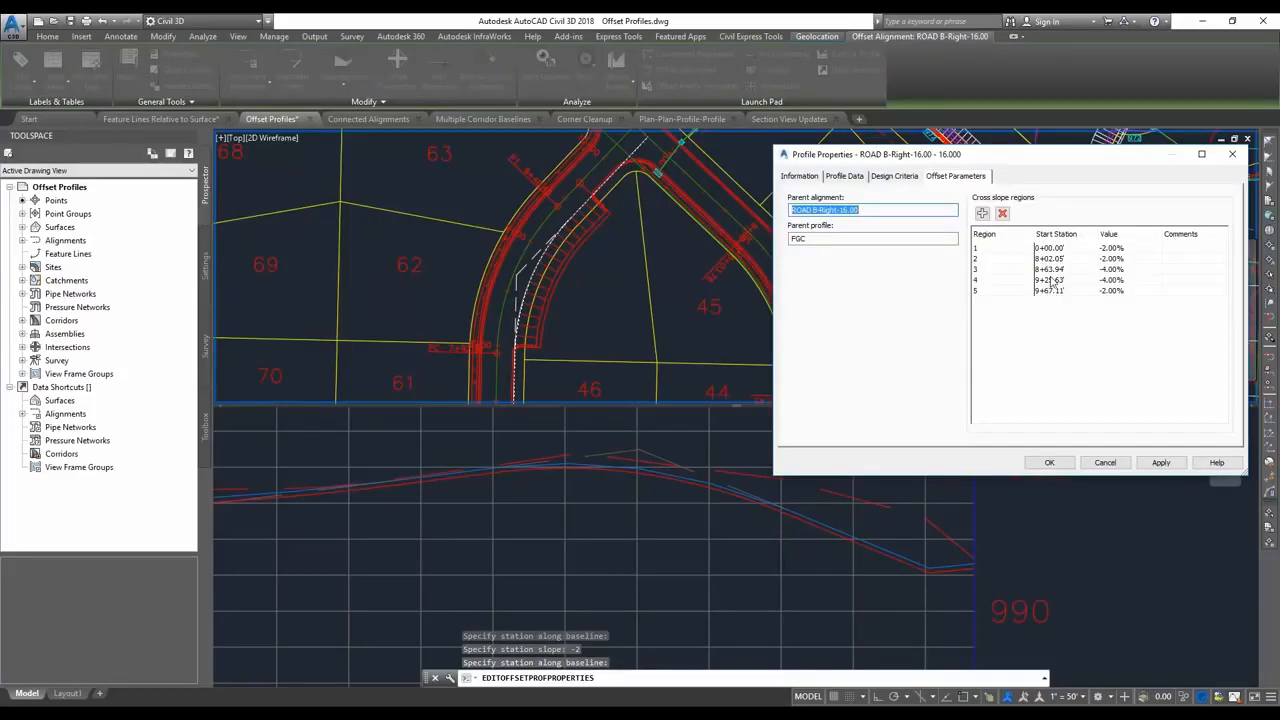
Set cross slope region 2 to start at station 8+00 and region 3's value to -5%, and apply the changes.
double_click(1062, 259)
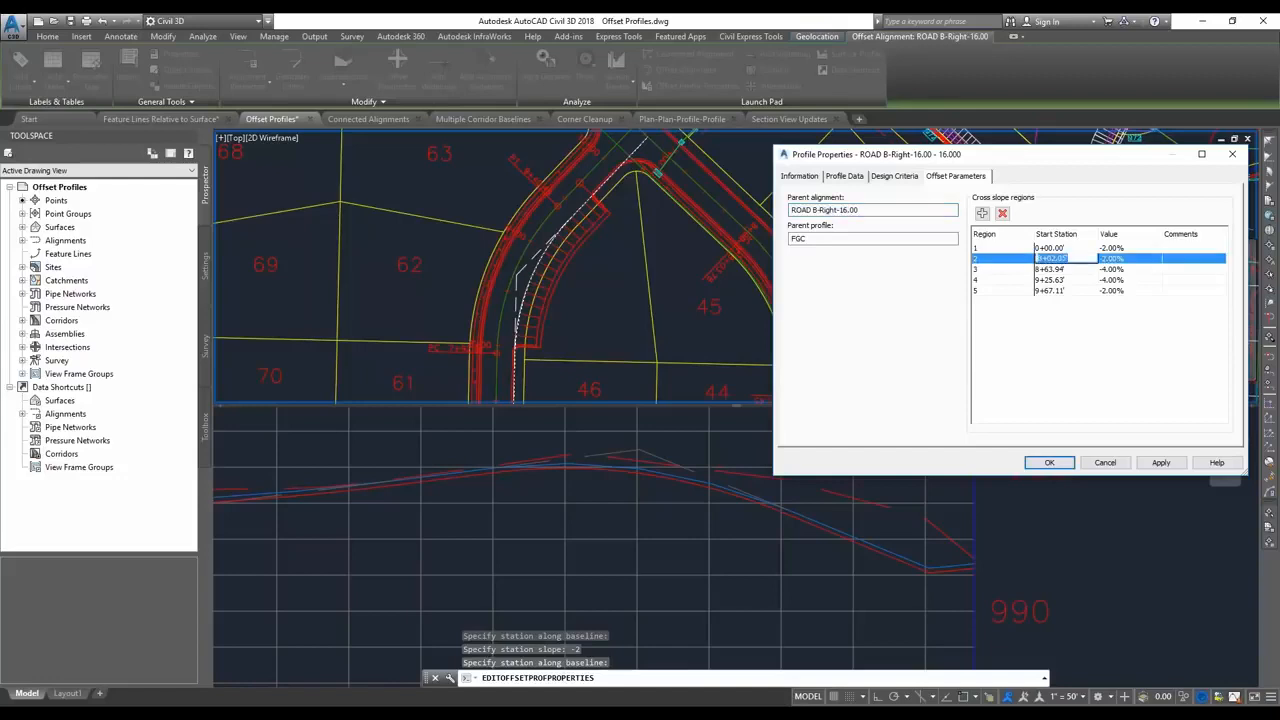
type("800")
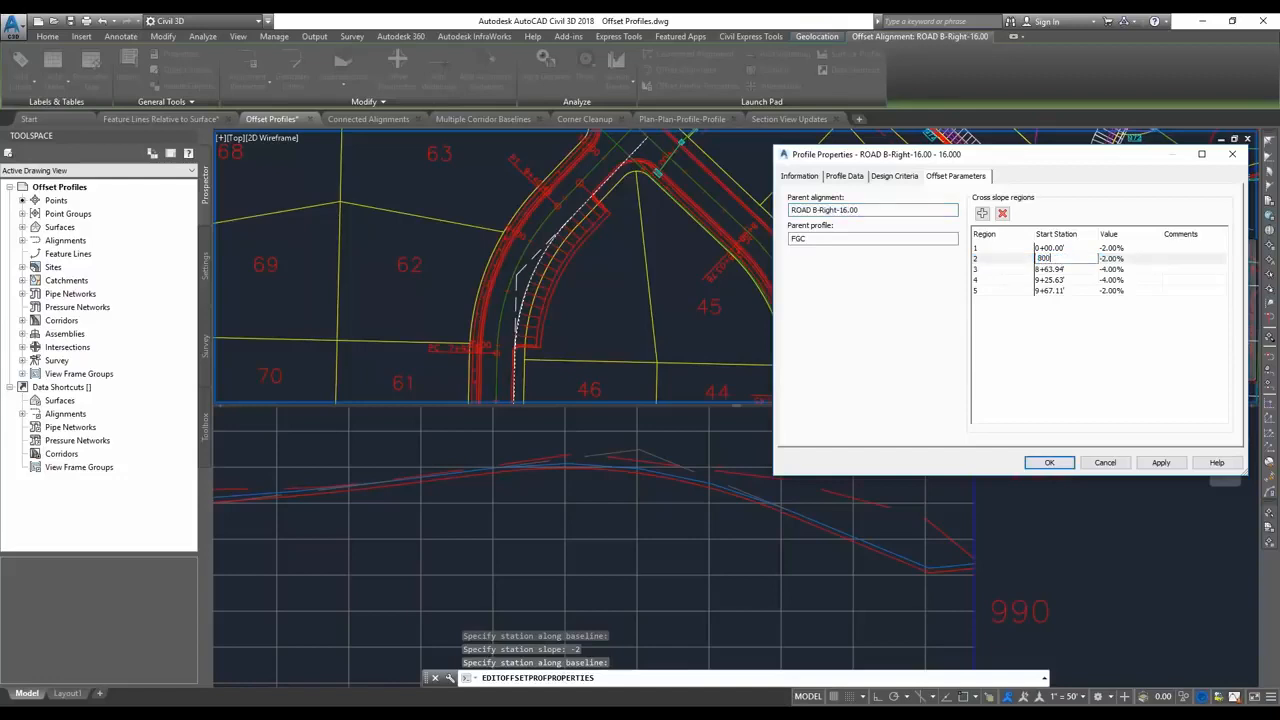
key("Return")
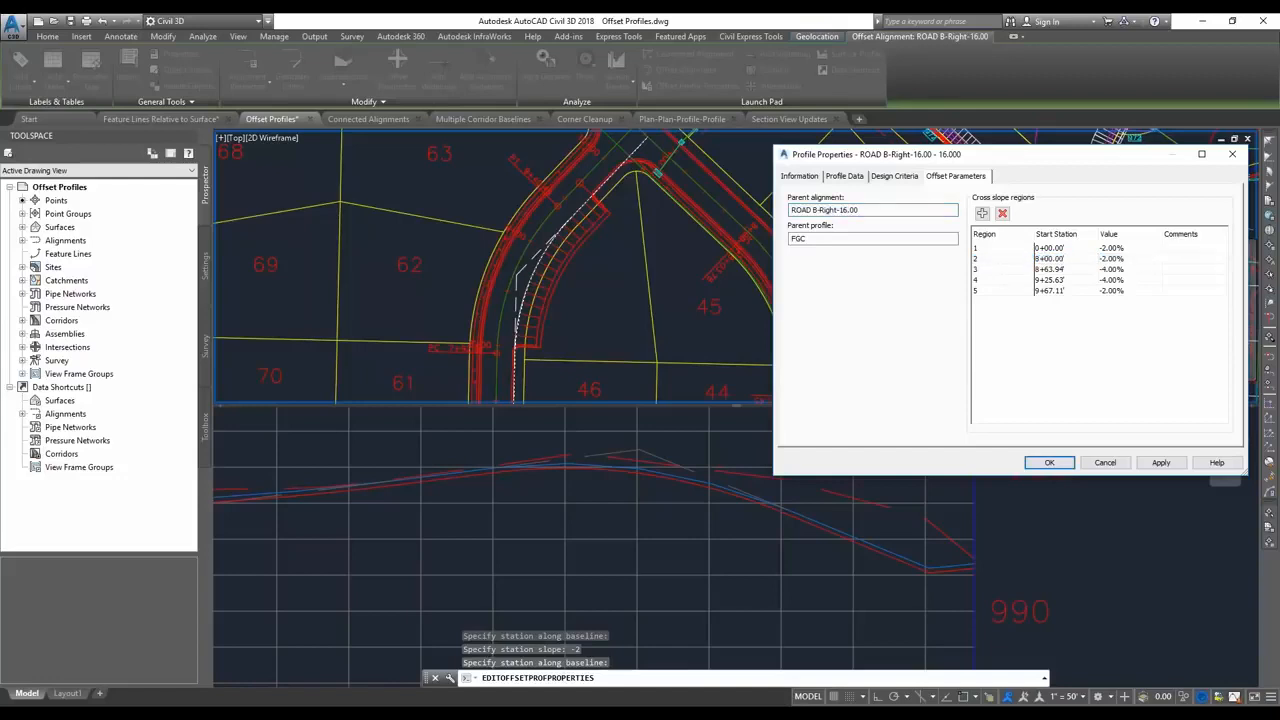
double_click(1116, 269)
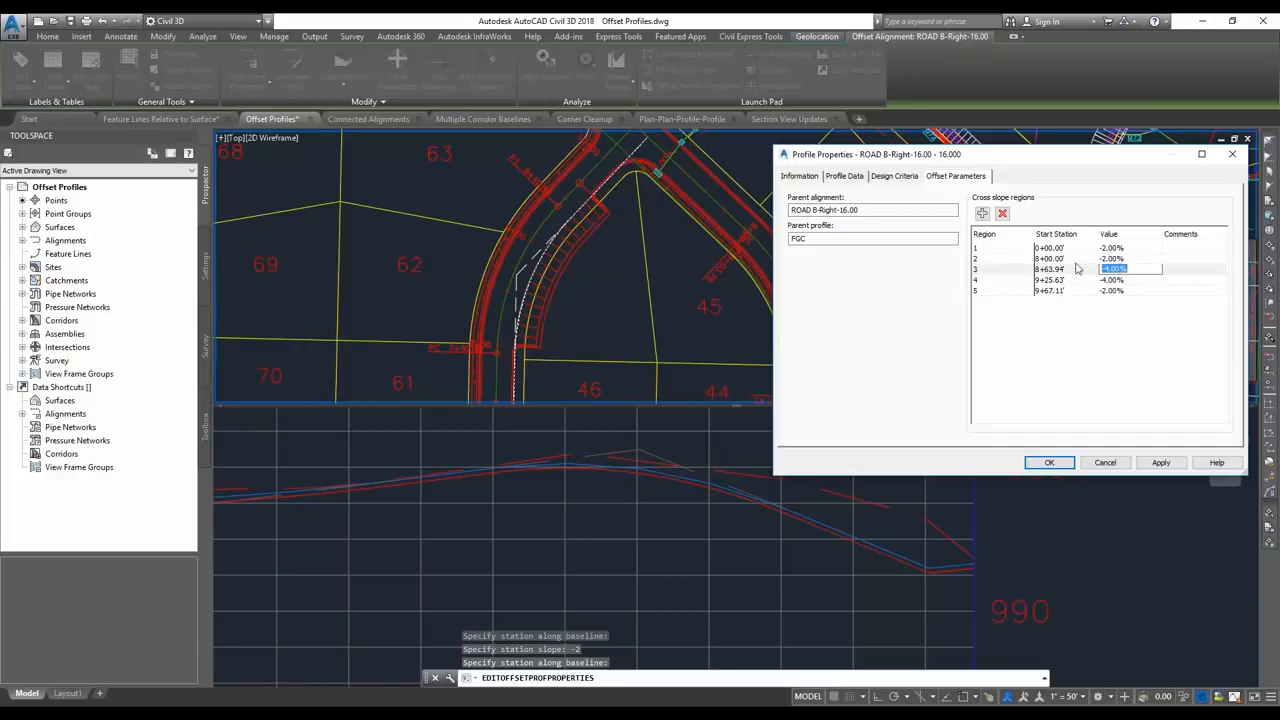
type("-5")
key("Return")
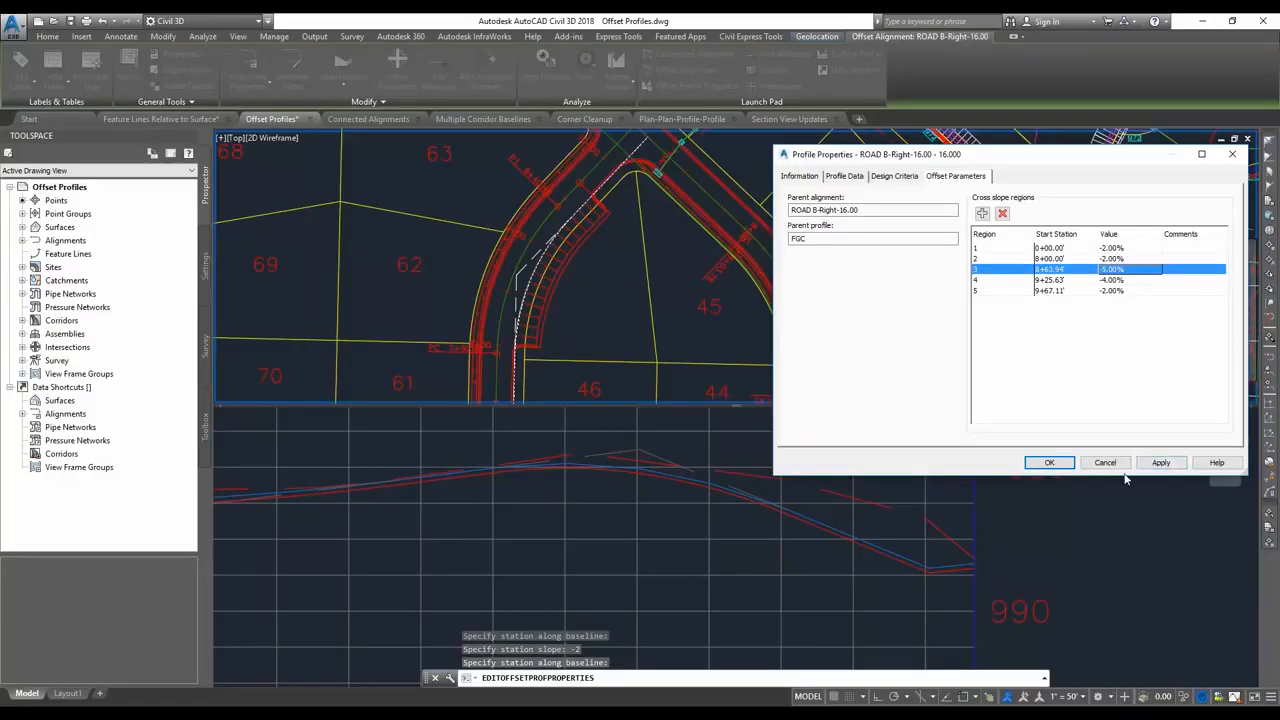
left_click(1155, 464)
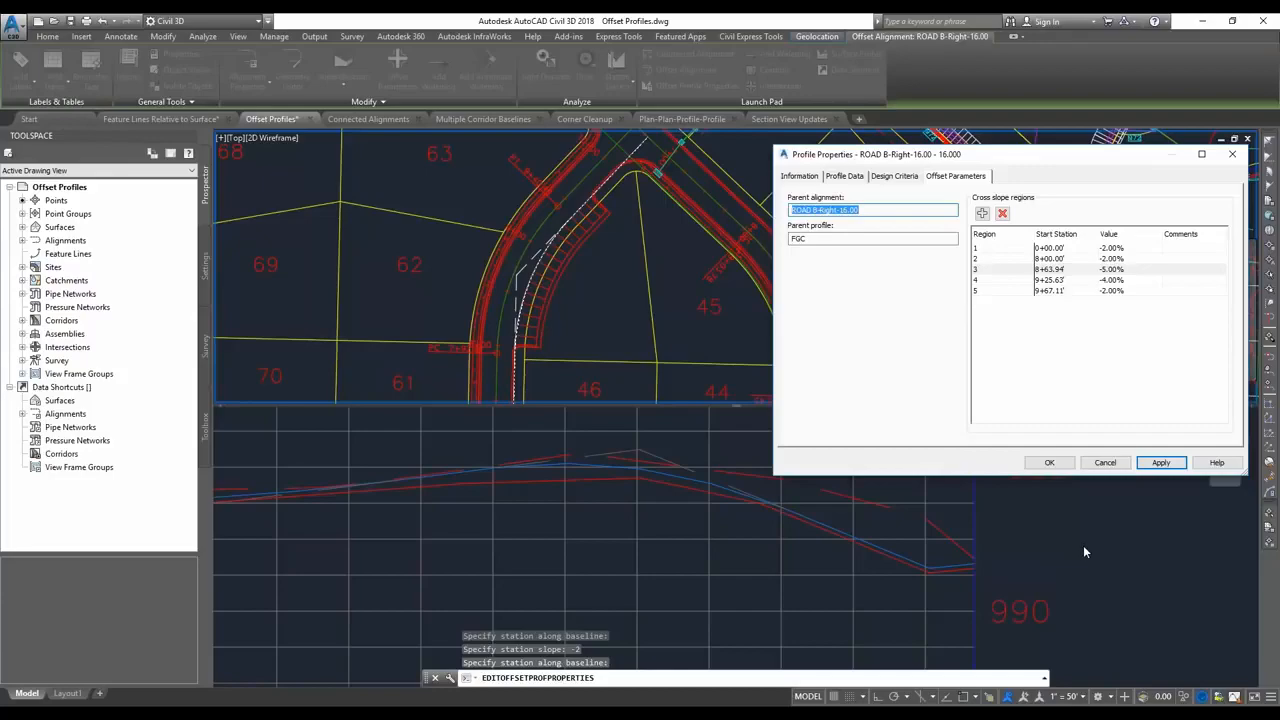
Switch to the PowerPoint slide show and advance to the Connected Alignments slide.
key("alt+Tab")
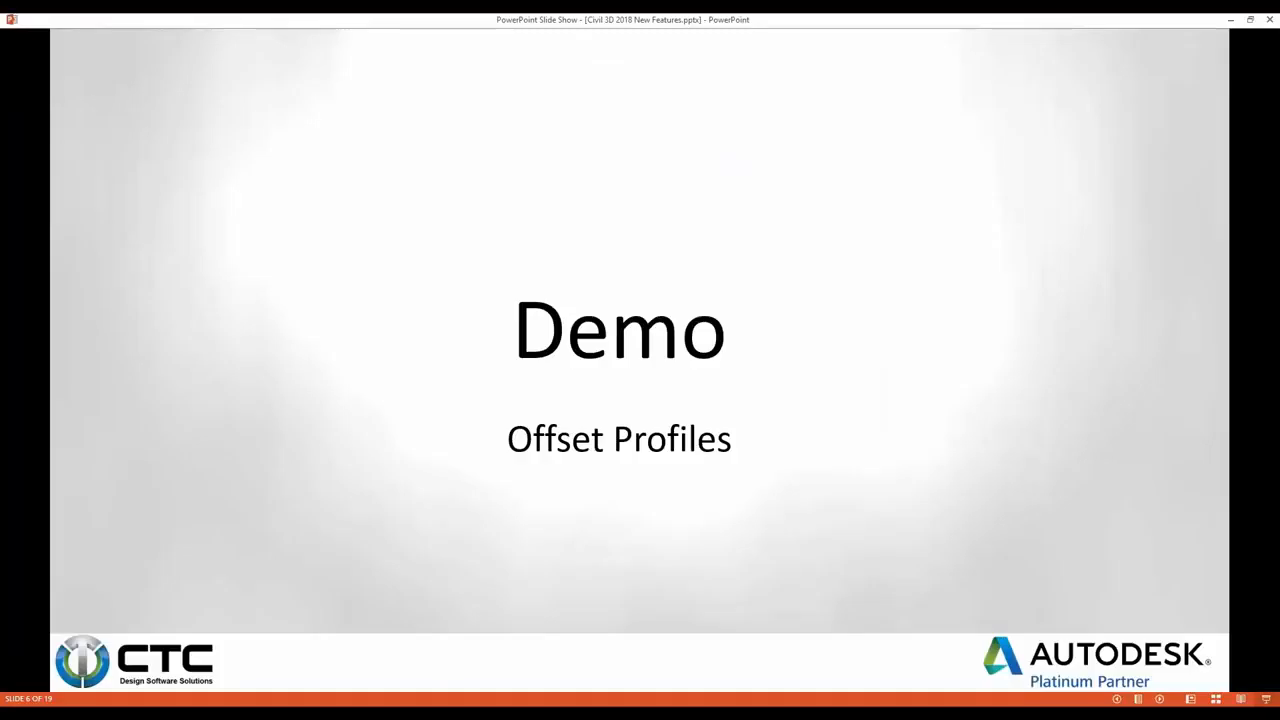
key("Right")
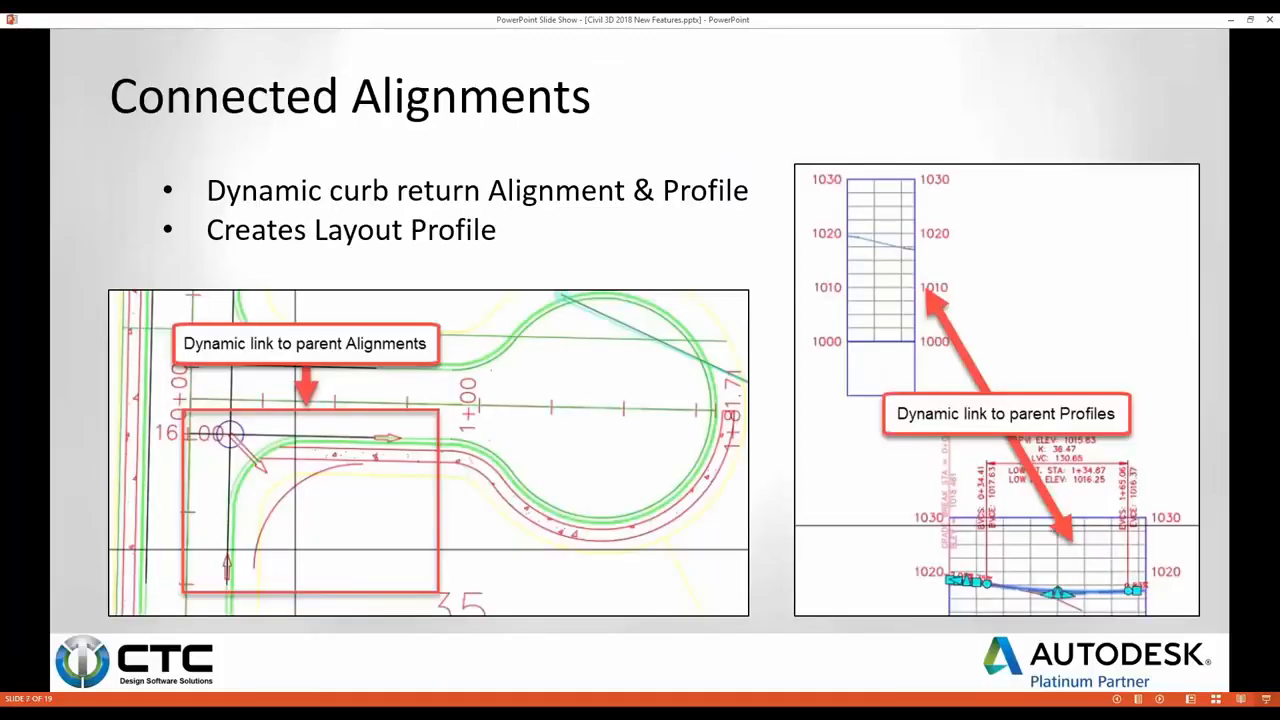
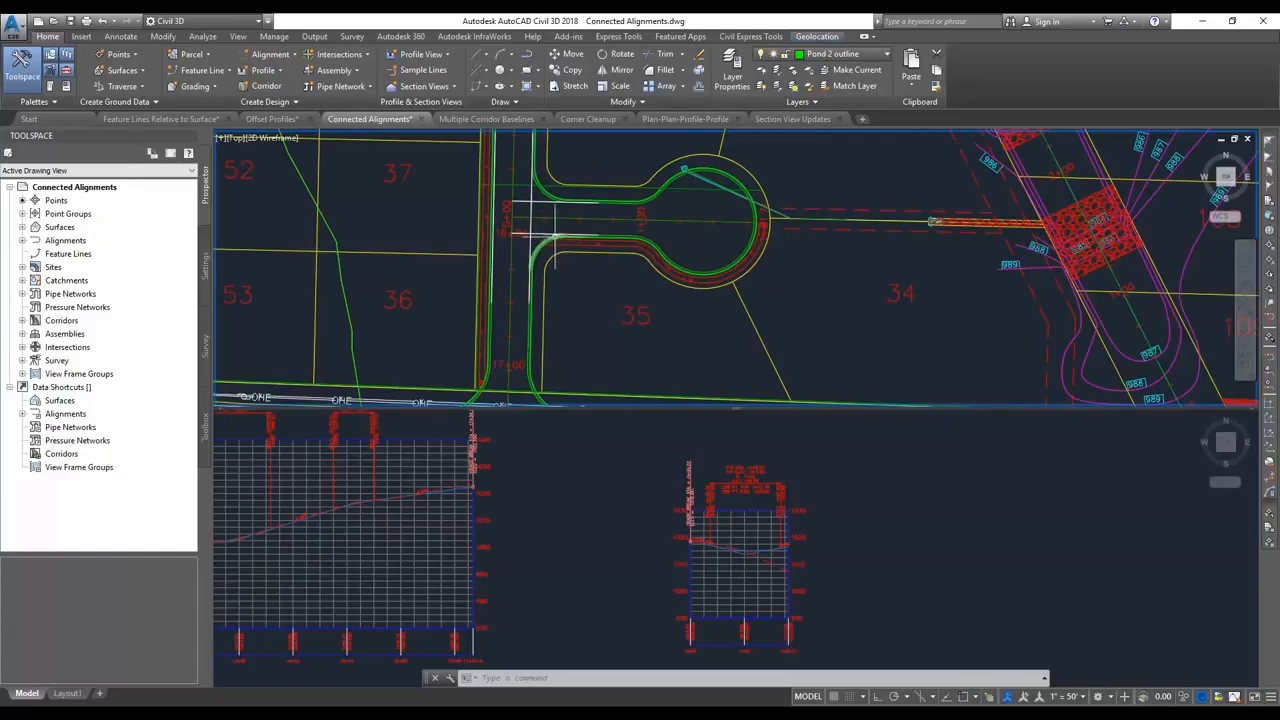
Start a connected alignment between Road C's left offset and road d's right offset, located at the southeast corner of their intersection.
left_click(268, 54)
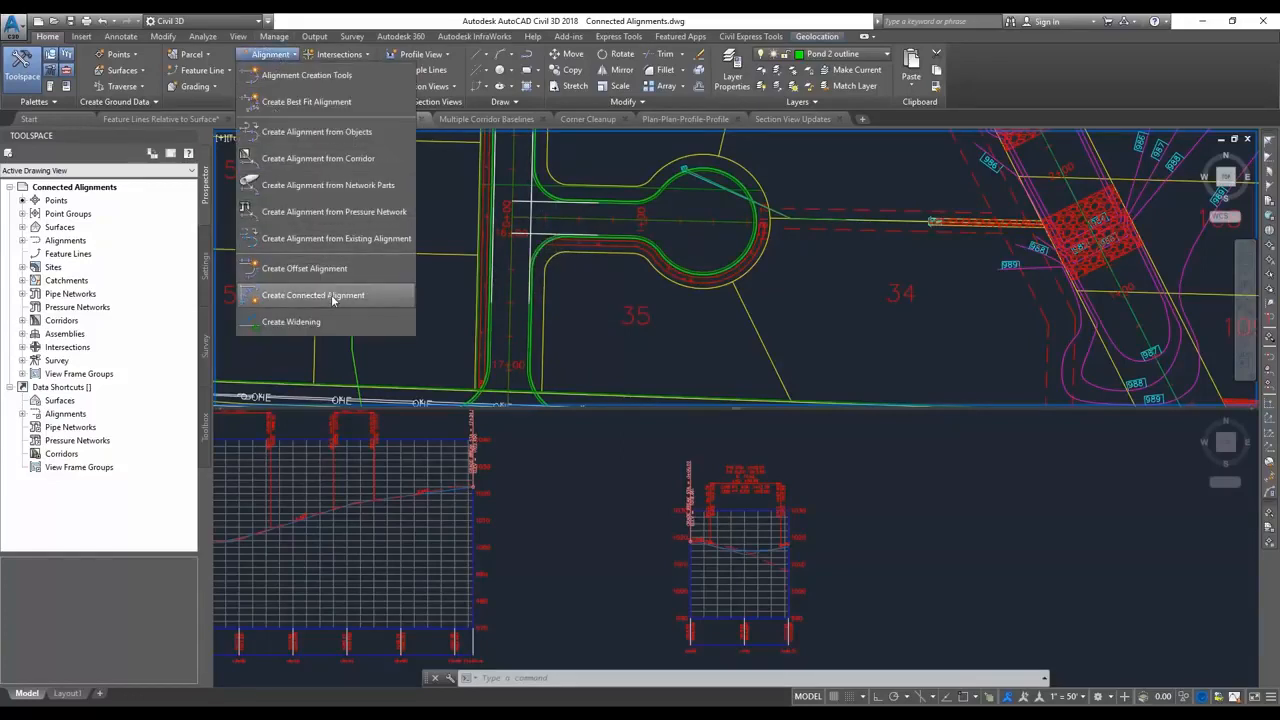
left_click(313, 295)
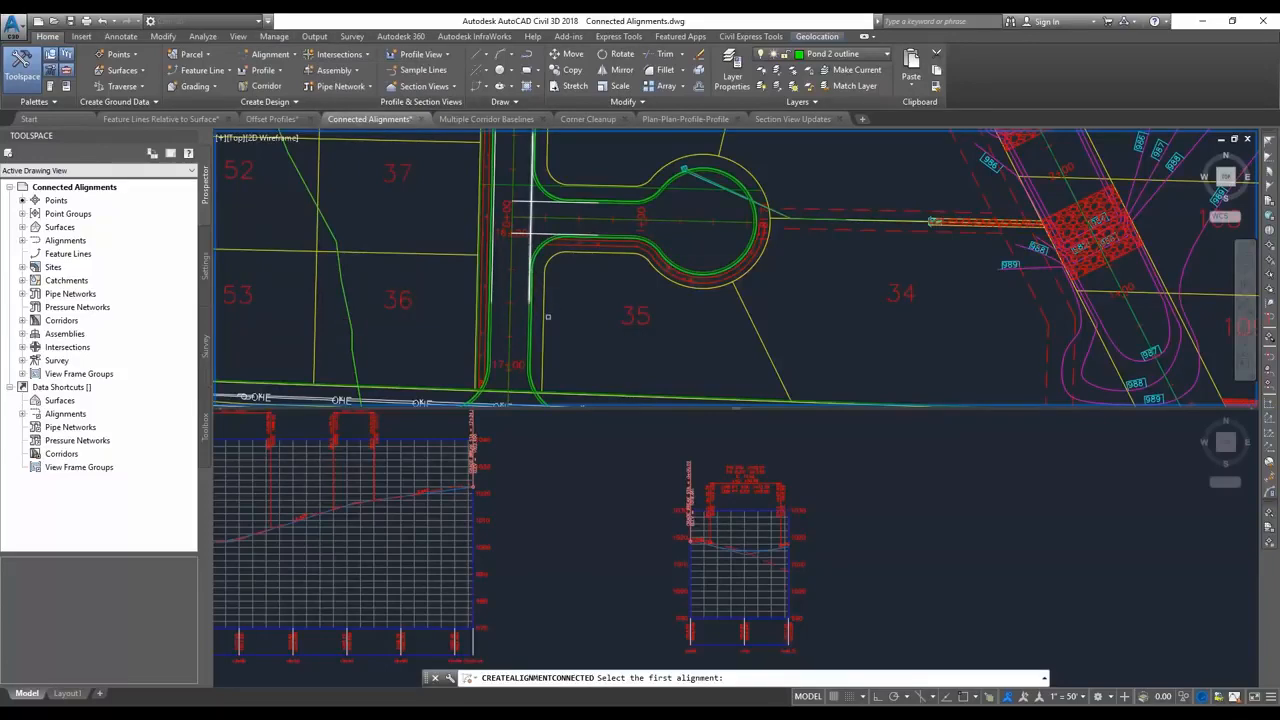
left_click(531, 242)
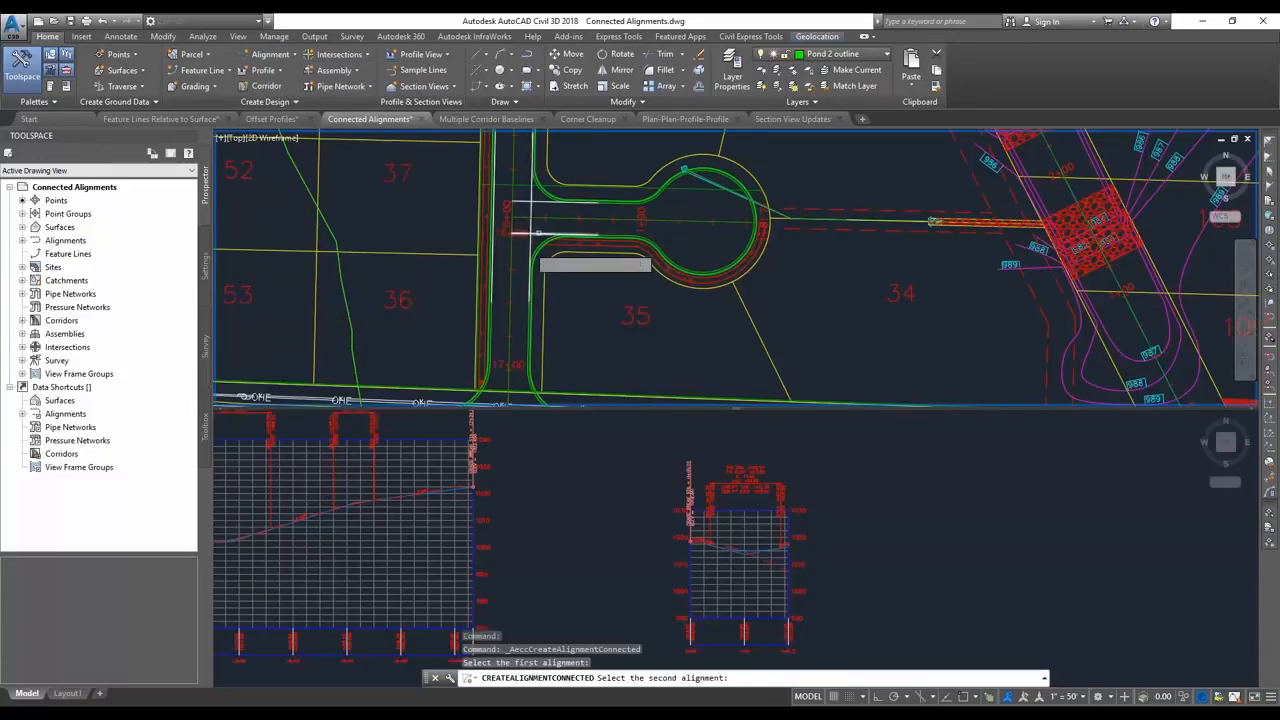
left_click(537, 234)
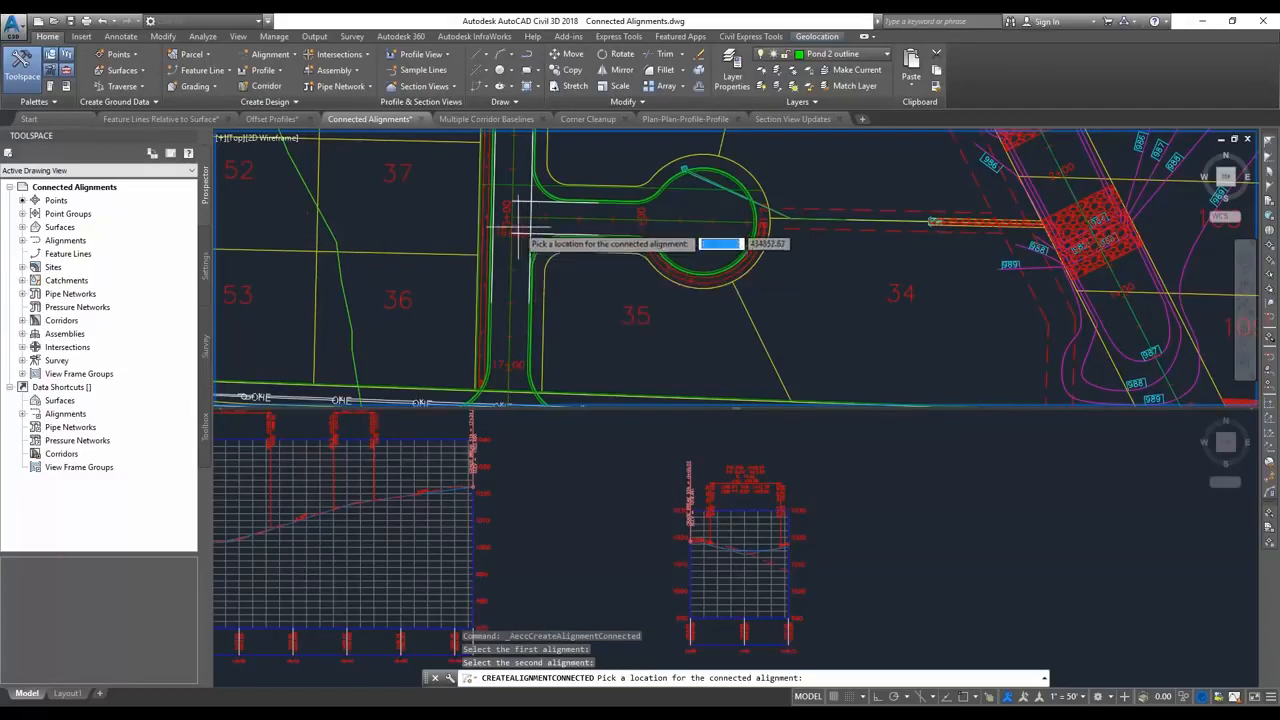
left_click(559, 274)
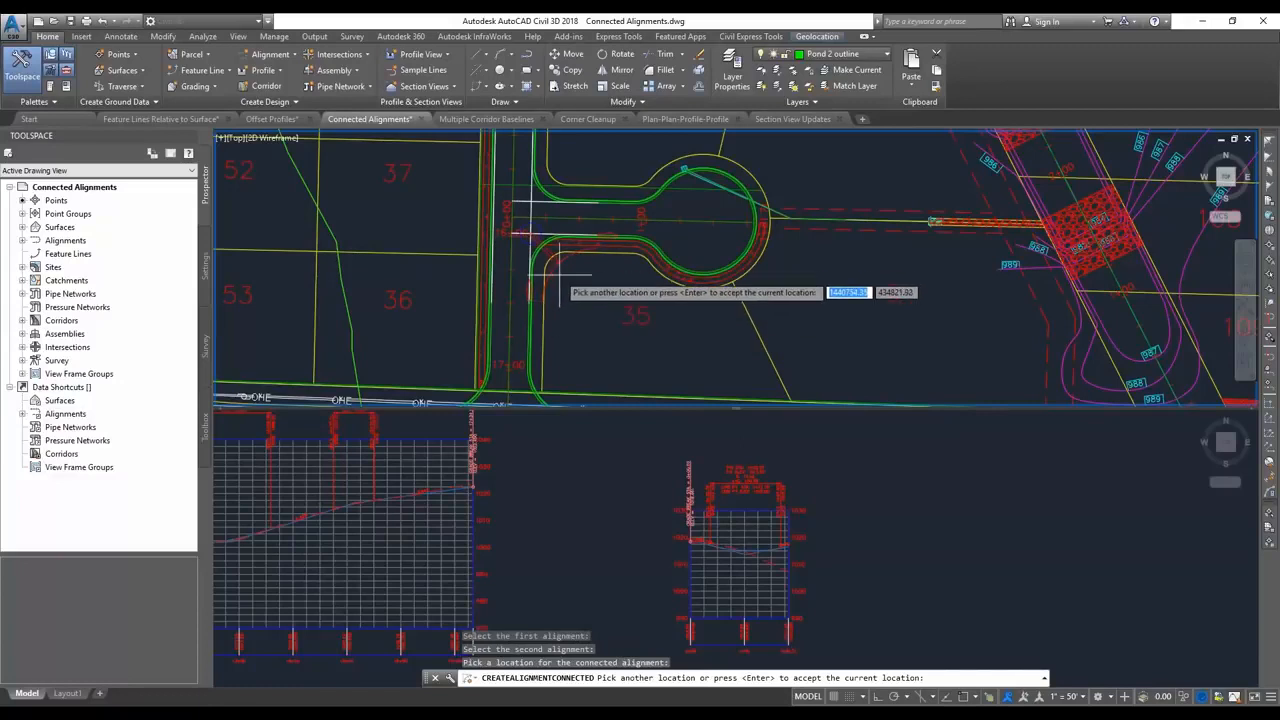
key("Return")
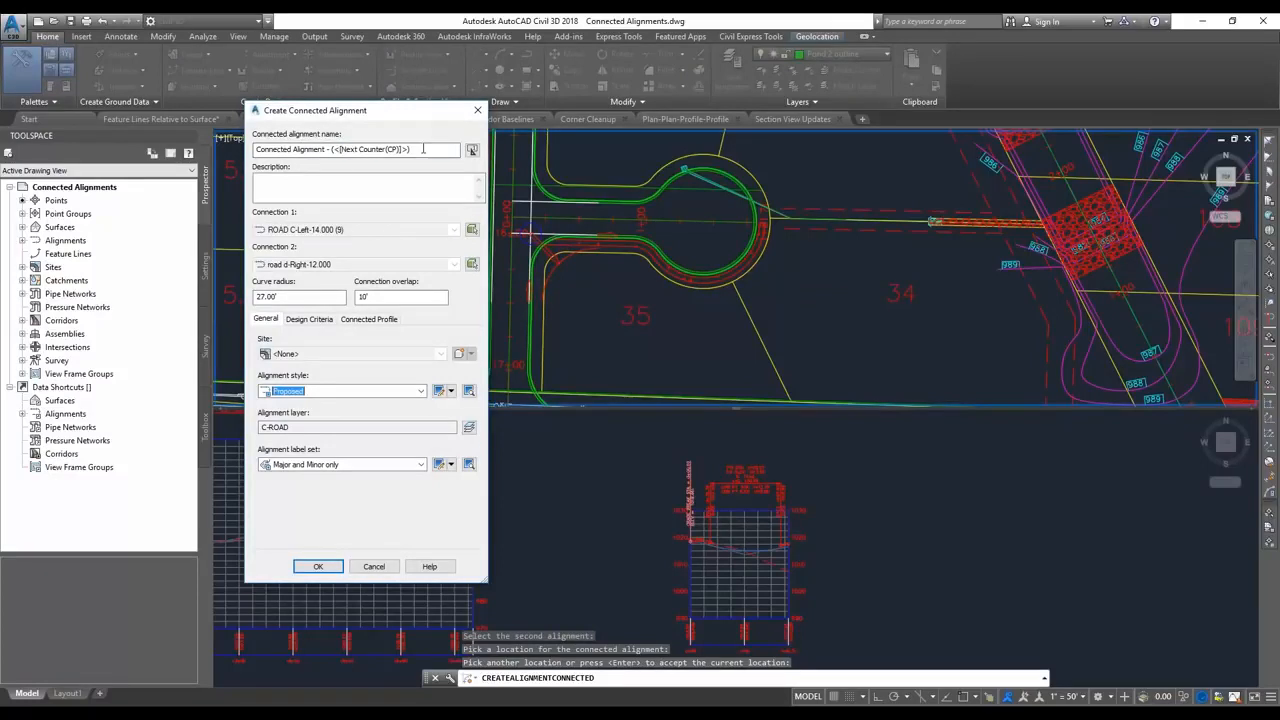
Name the connected alignment "Road C_Road D Curb Return SE" and create it together with its connected profile.
left_click_drag(412, 149, 229, 151)
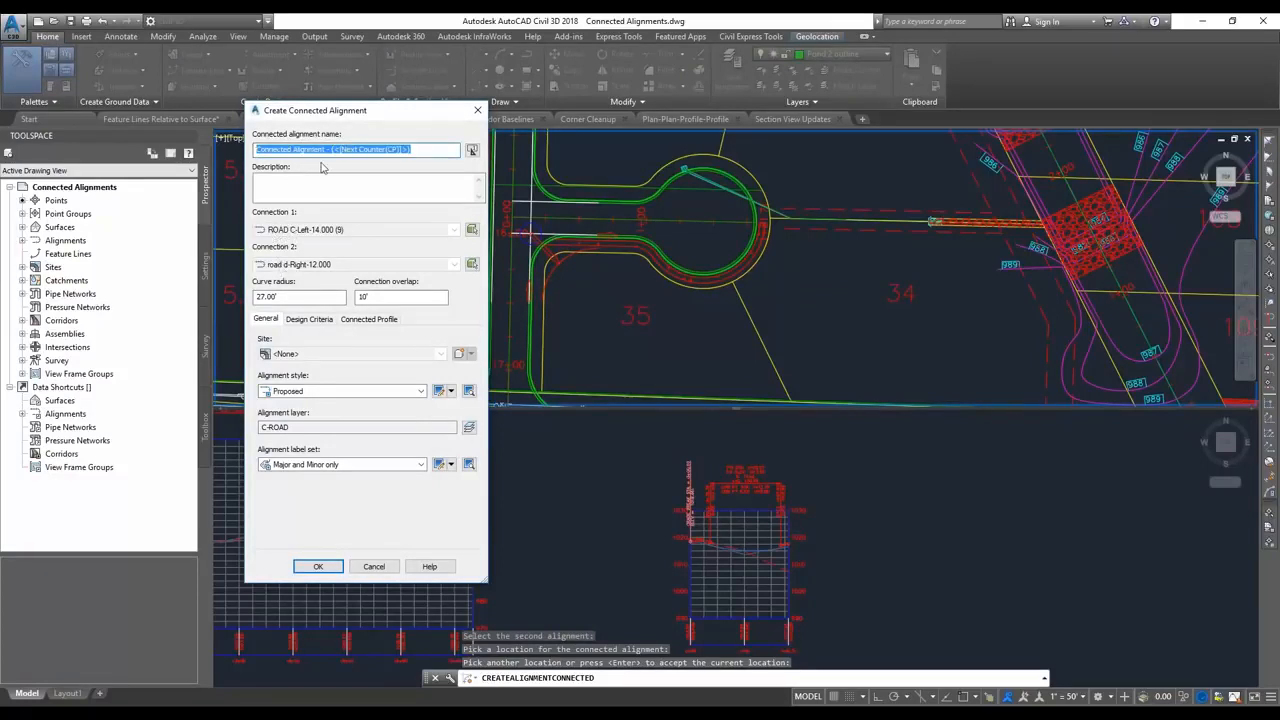
type("Road C_Road D Curb Return SE")
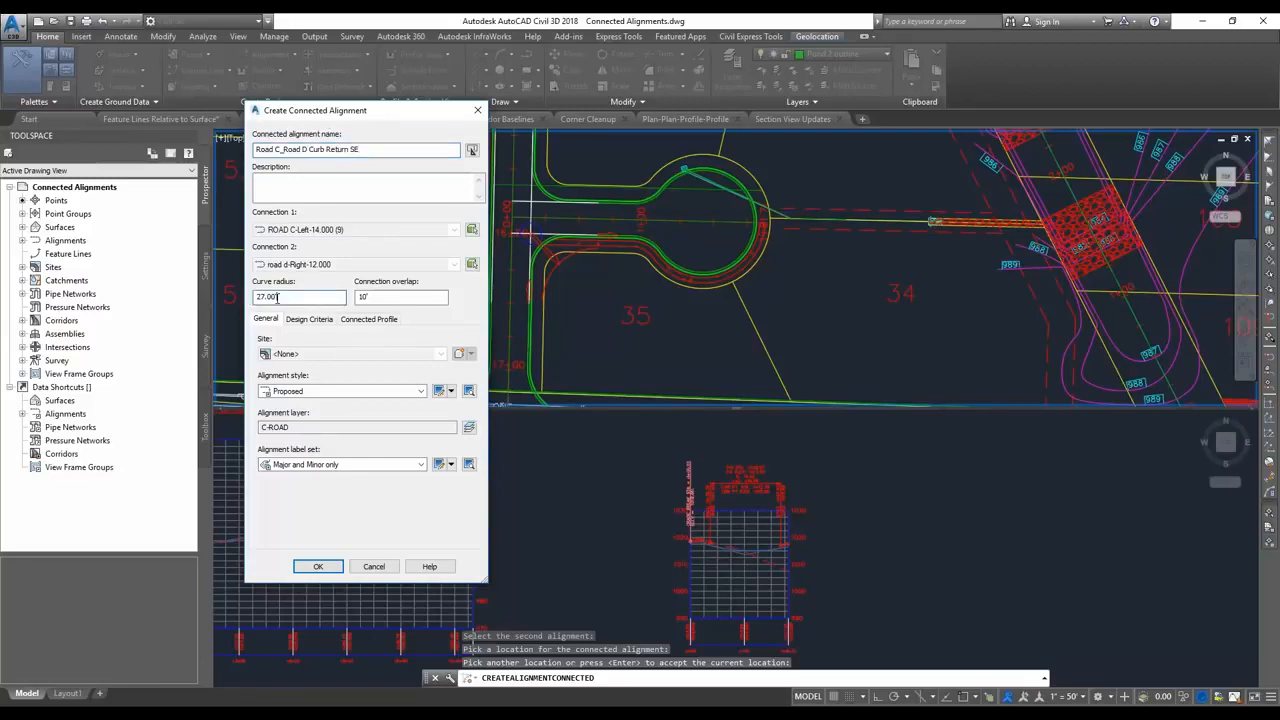
left_click(386, 298)
left_click_drag(386, 298, 343, 298)
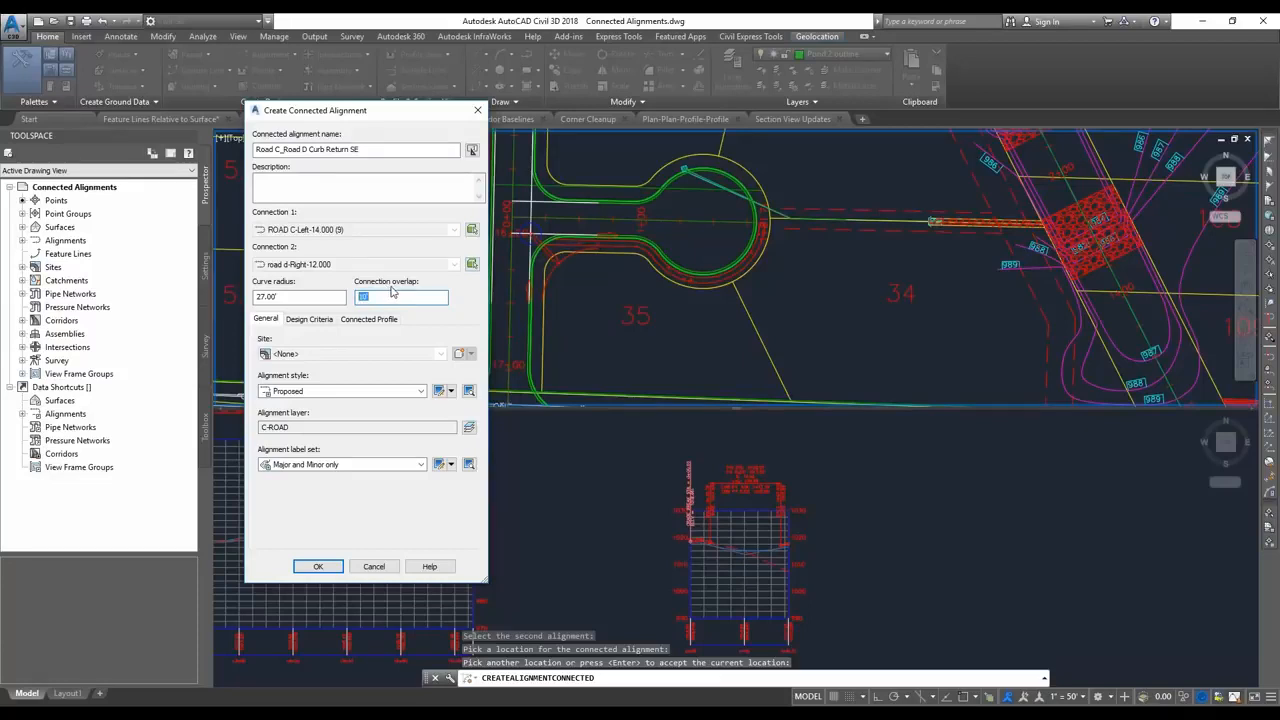
left_click(369, 319)
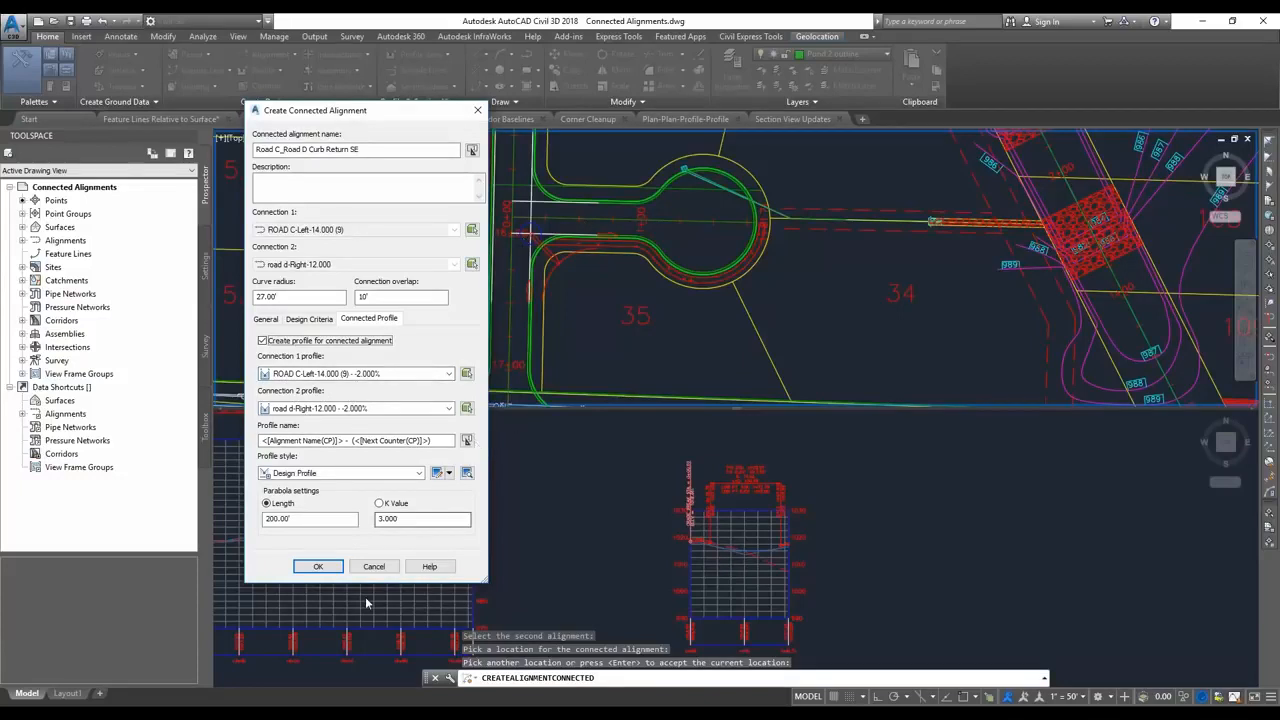
left_click(320, 566)
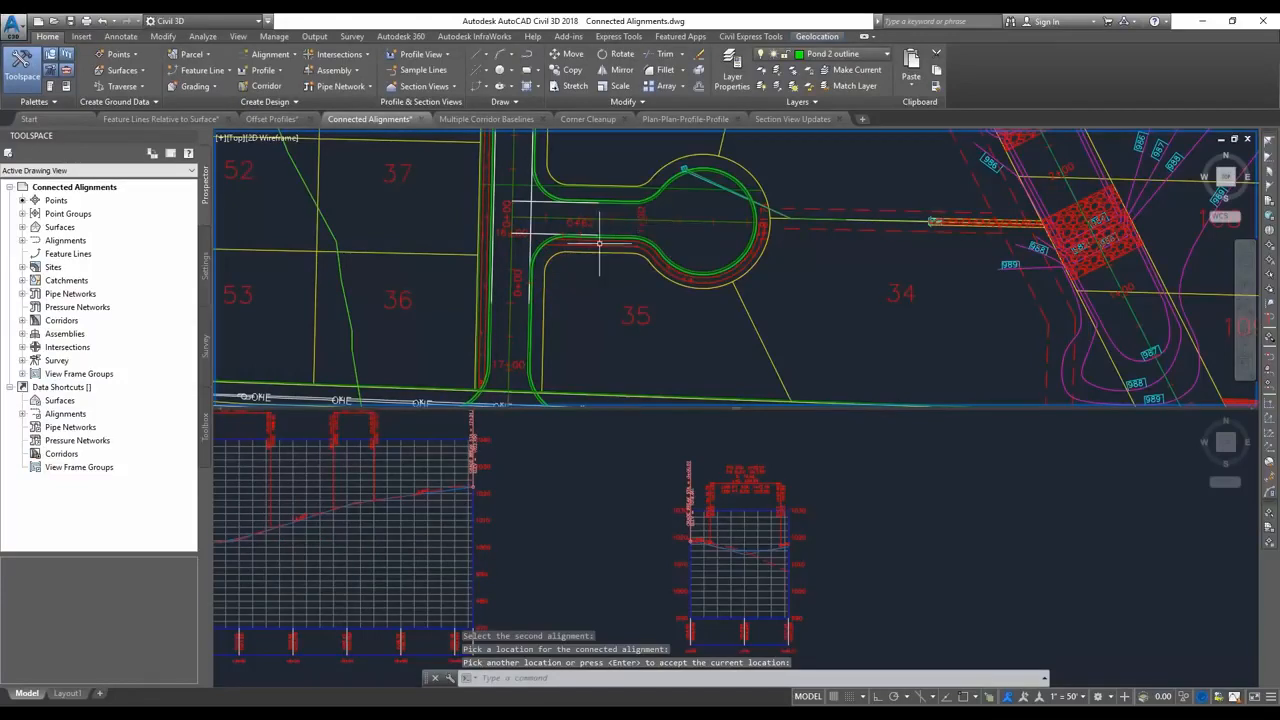
Try stretching the road d alignment's end point at the cul-de-sac to a different location.
key("Return")
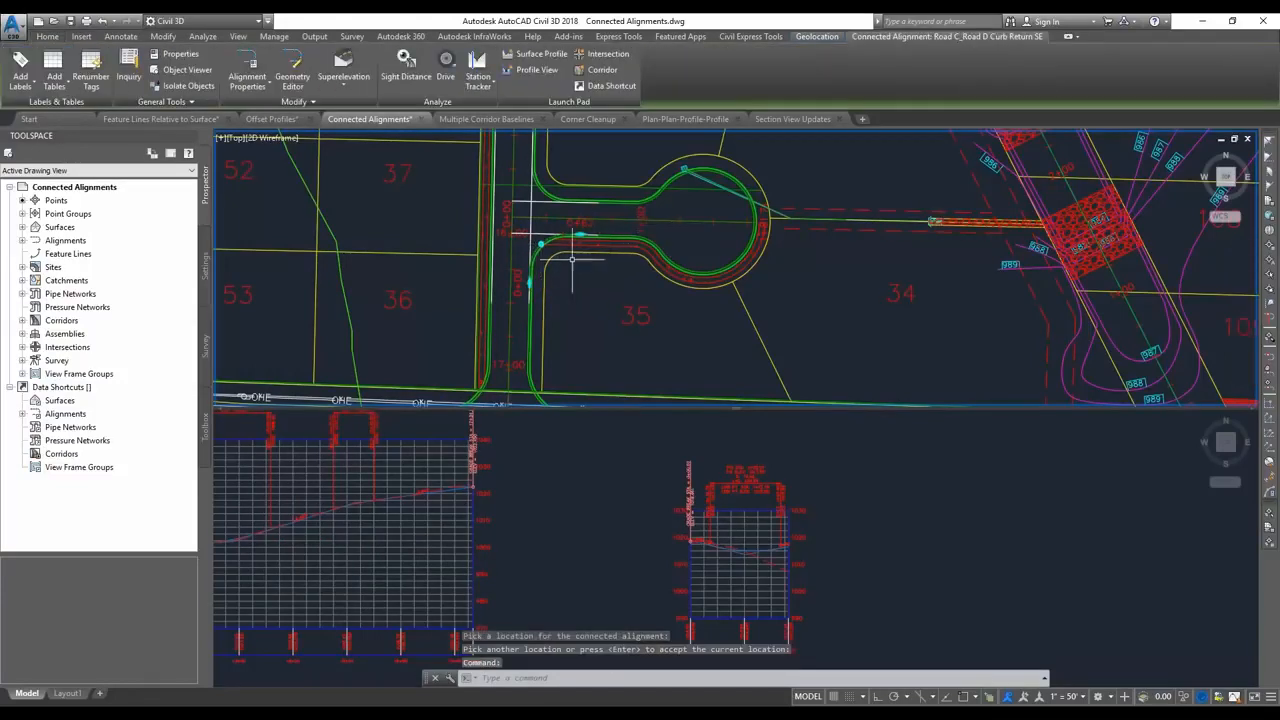
key("Escape")
left_click(680, 220)
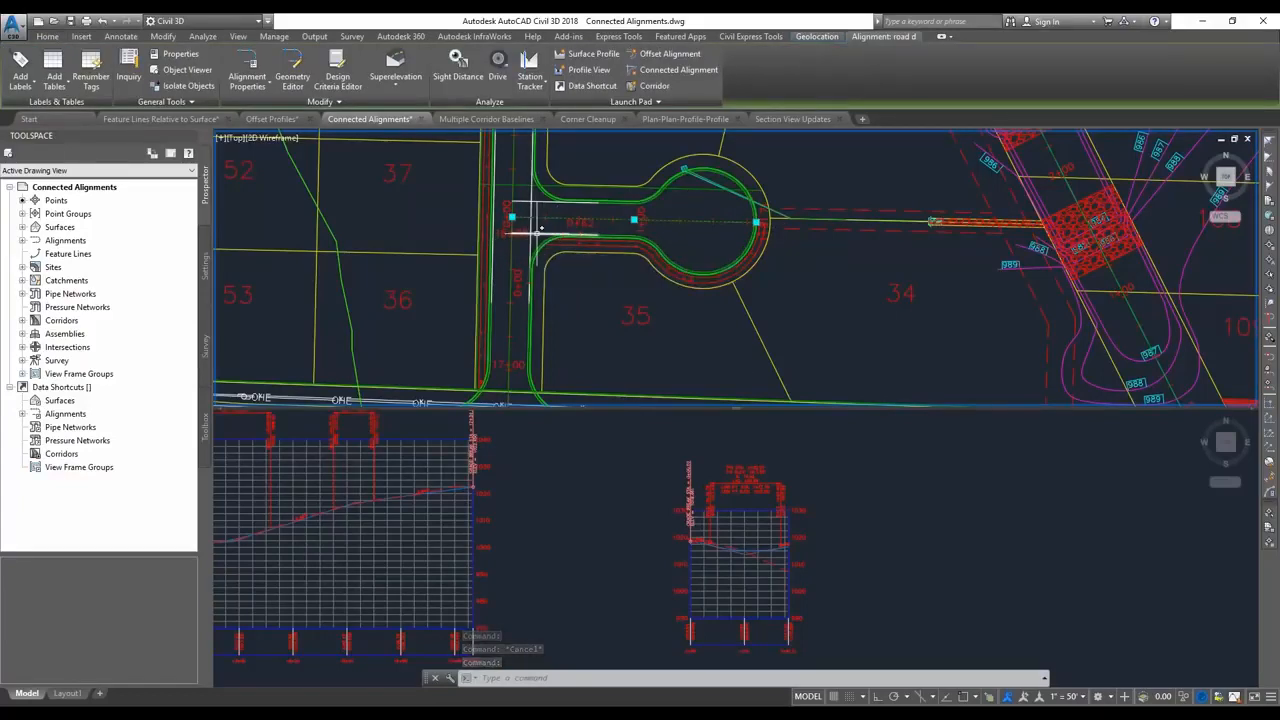
scroll(547, 222, "up", 2)
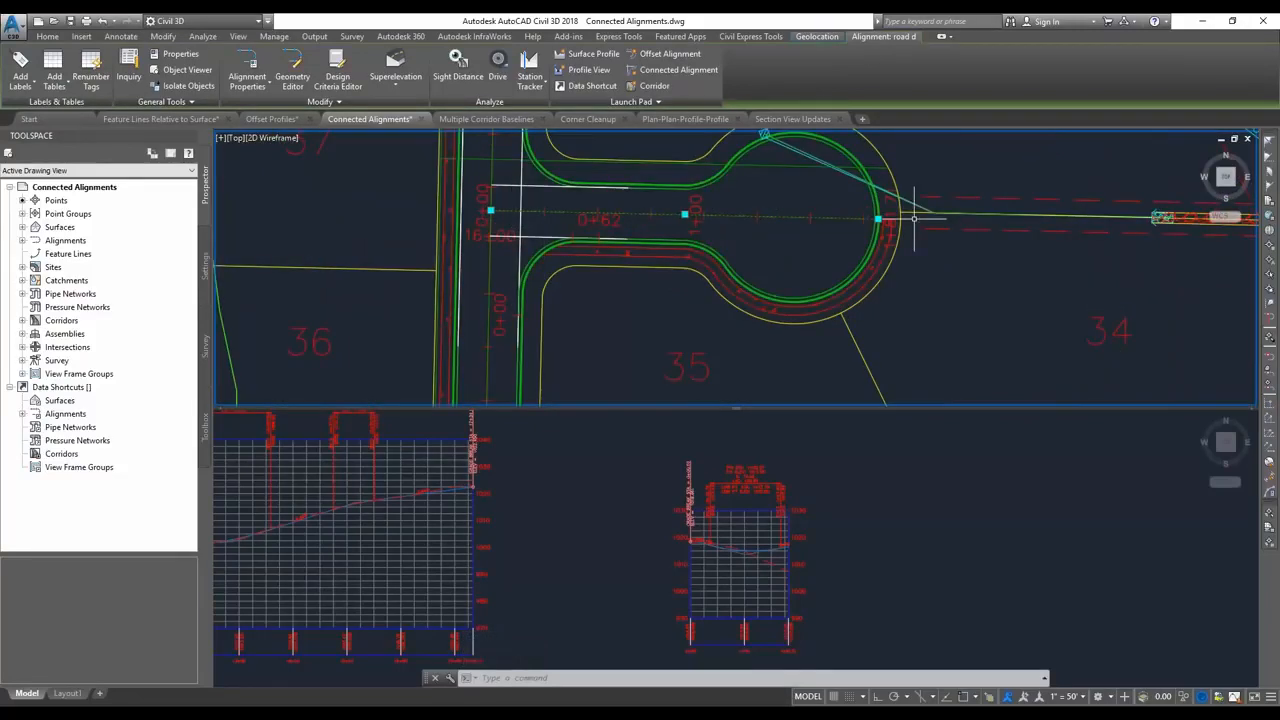
left_click(877, 218)
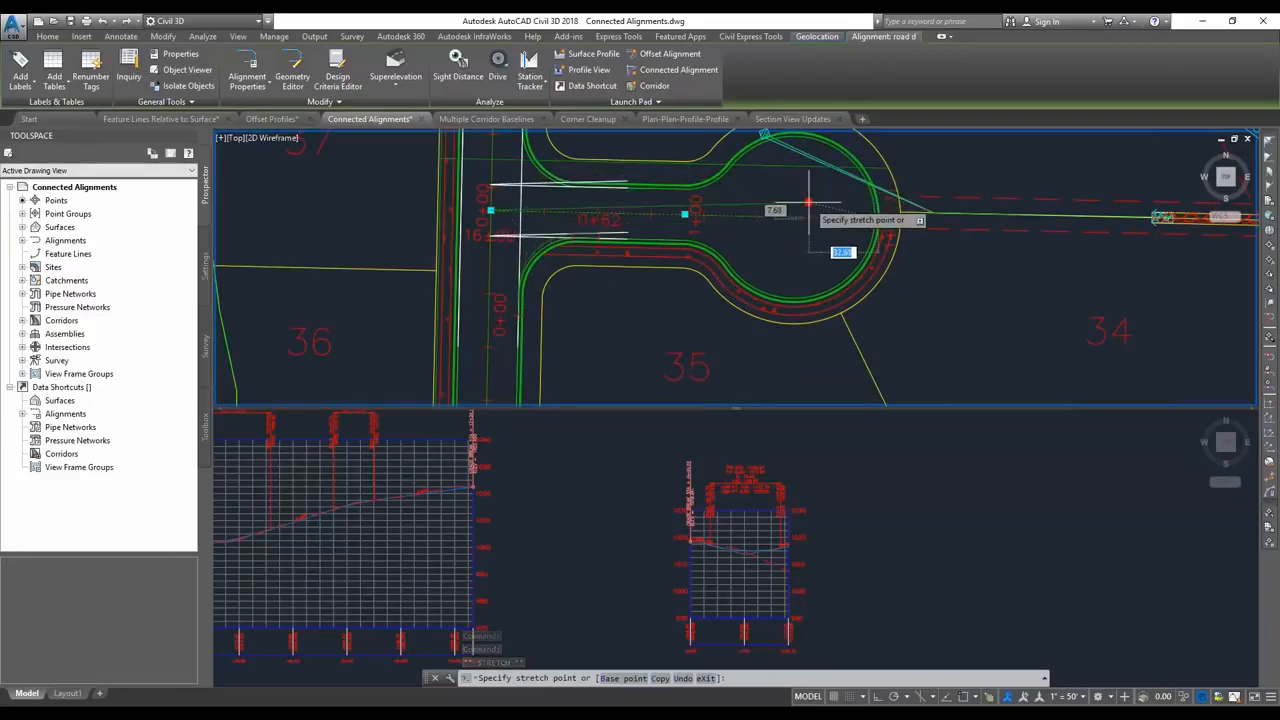
key("Escape")
key("Escape")
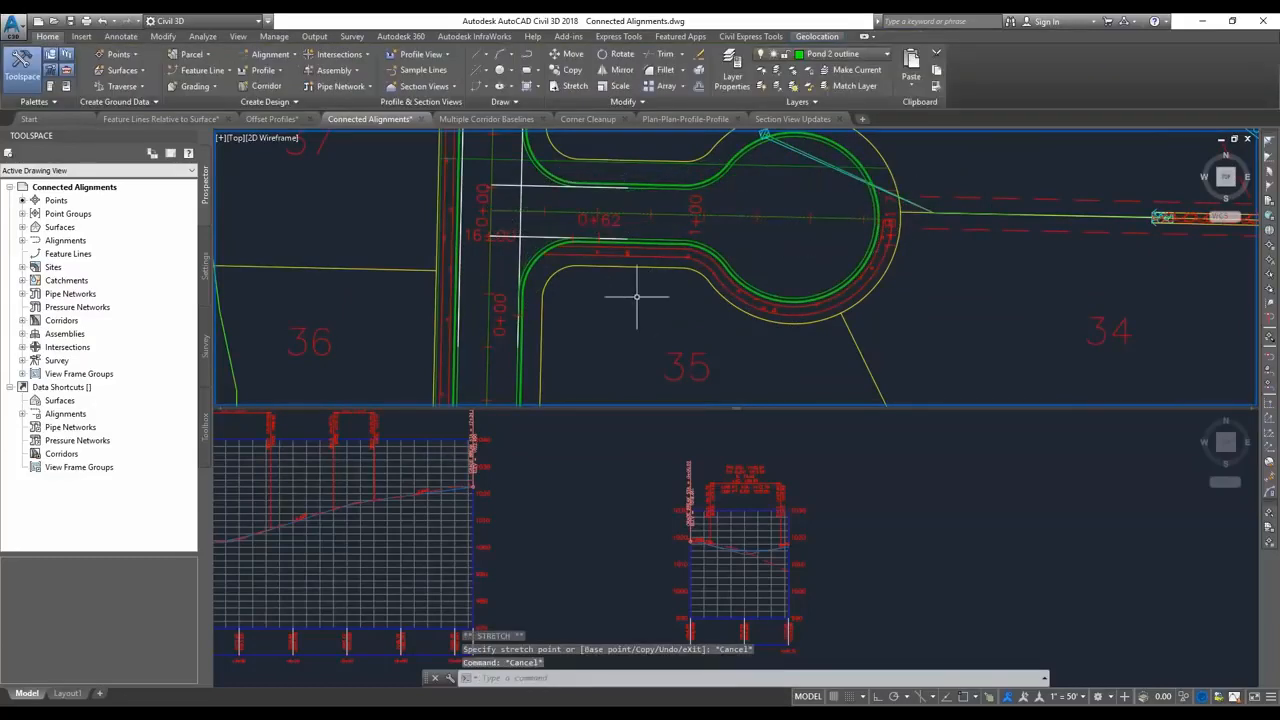
Create a profile view of the Road C_Road D Curb Return SE alignment, placed between the two existing profile views.
left_click(420, 54)
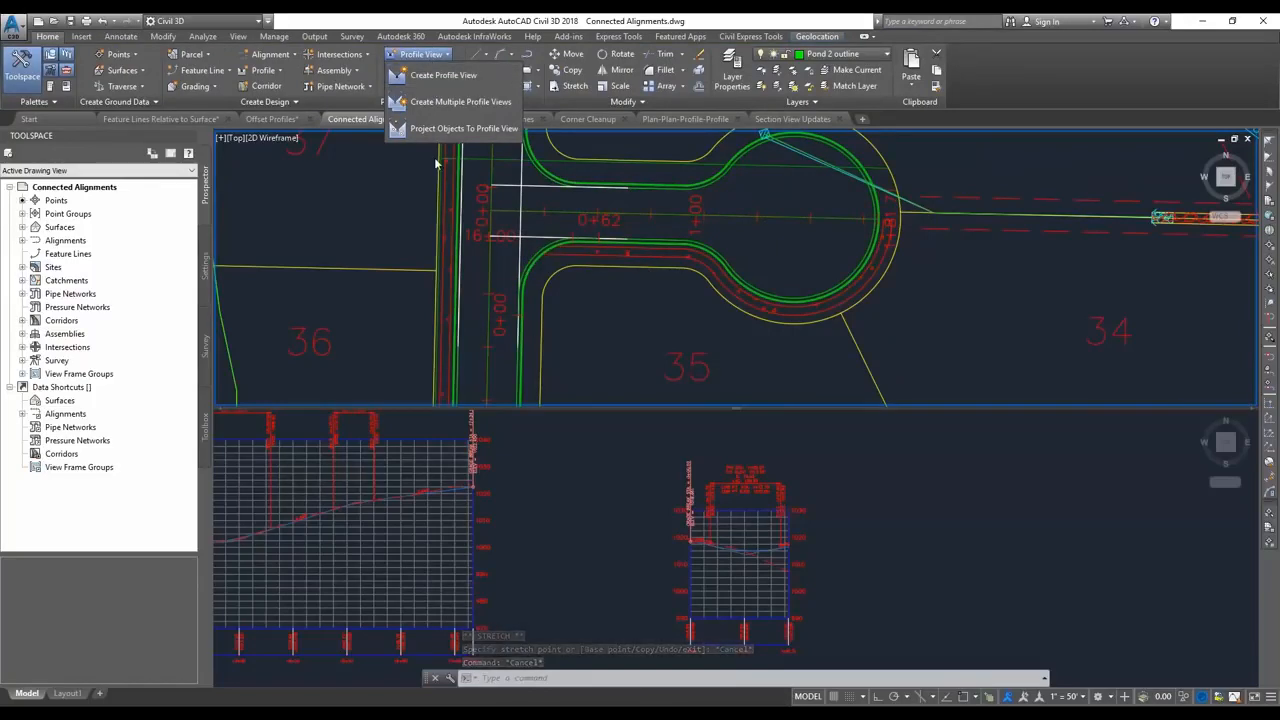
left_click(440, 76)
left_click(603, 253)
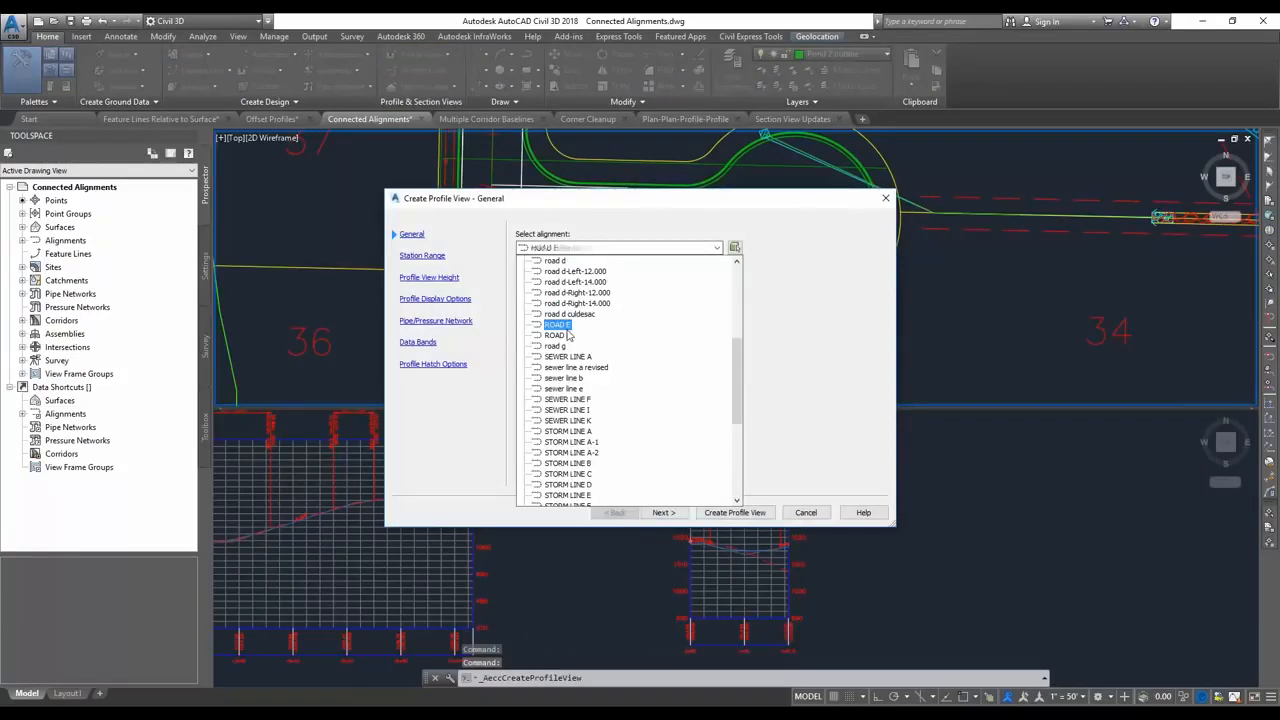
scroll(738, 305, "up", 3)
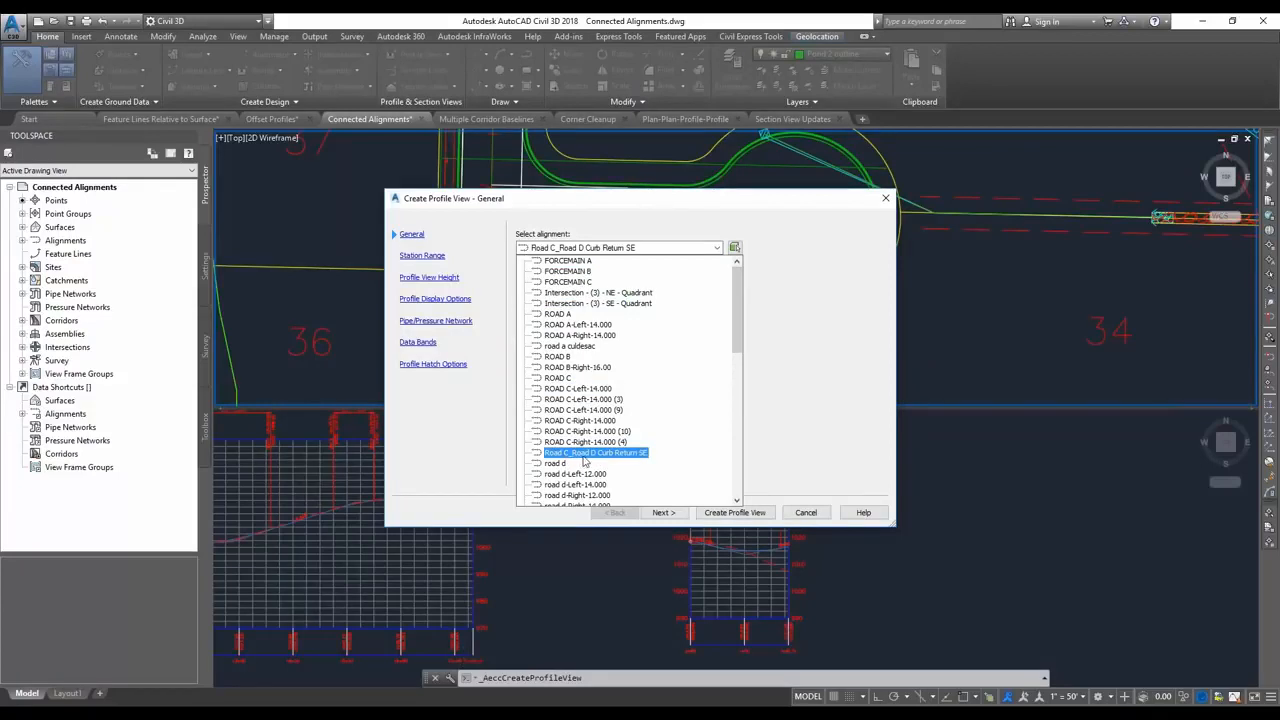
left_click(585, 456)
left_click(663, 512)
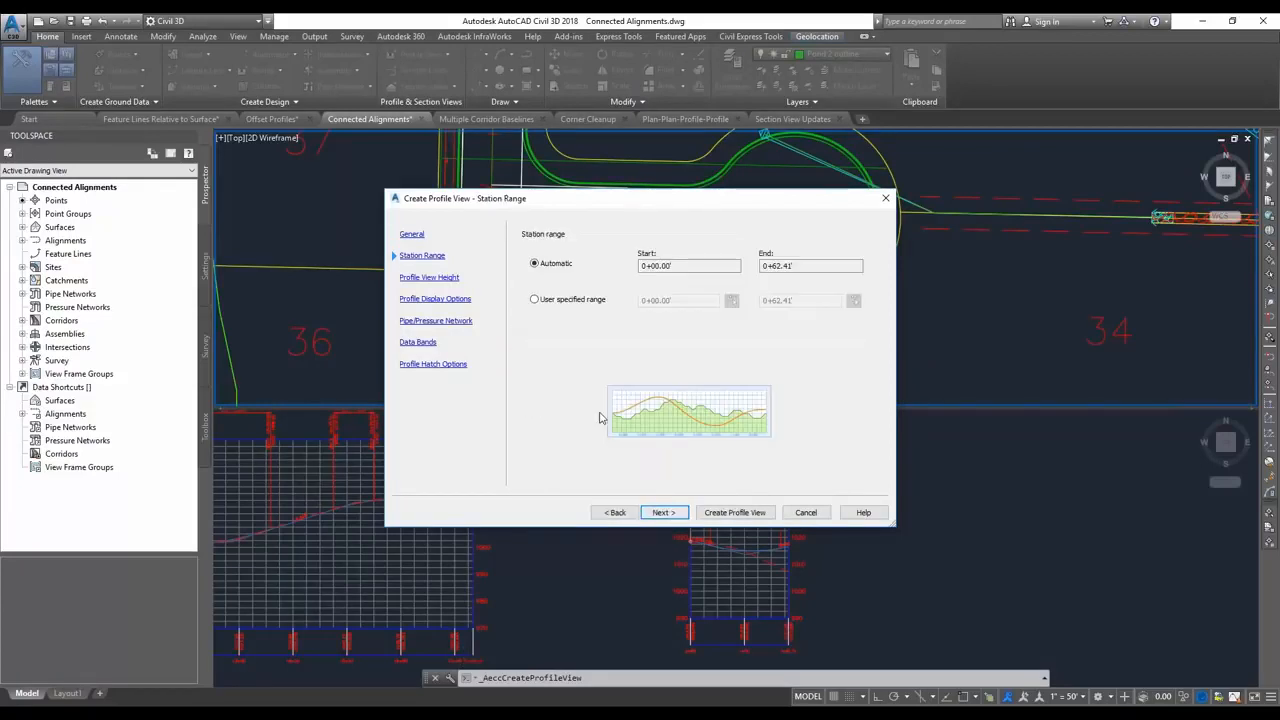
left_click(736, 512)
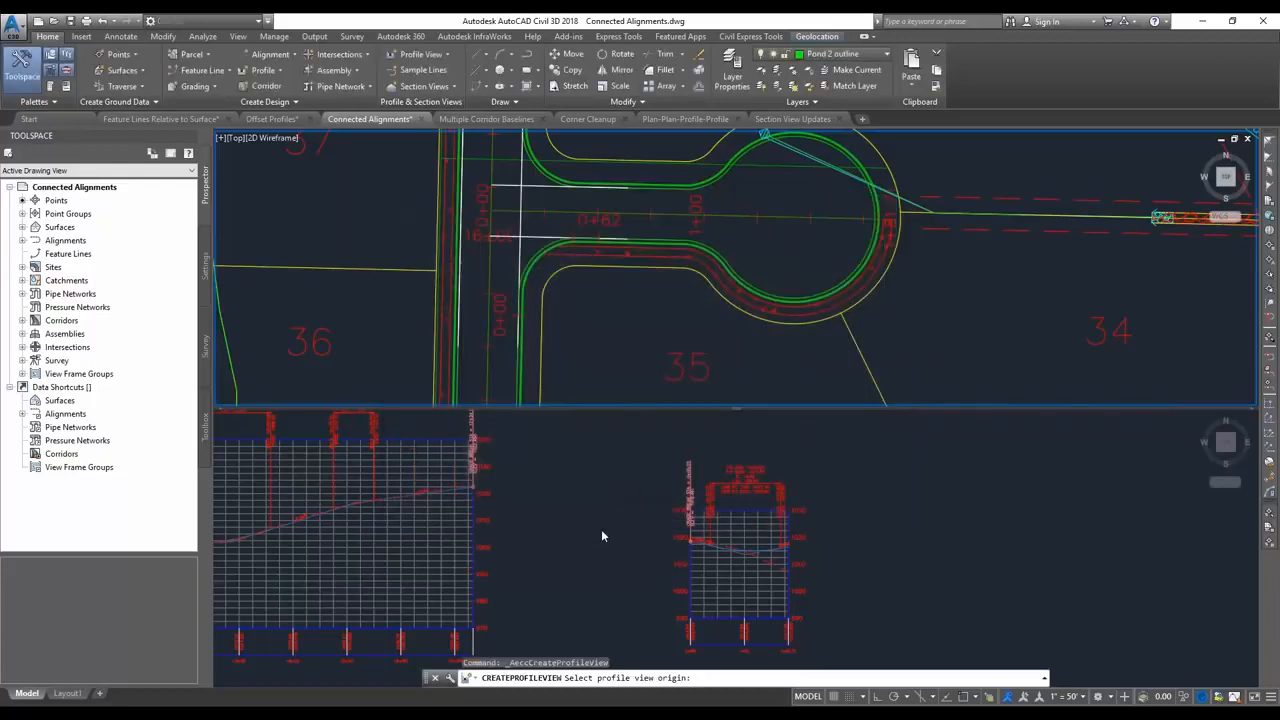
left_click(570, 613)
left_click(548, 585)
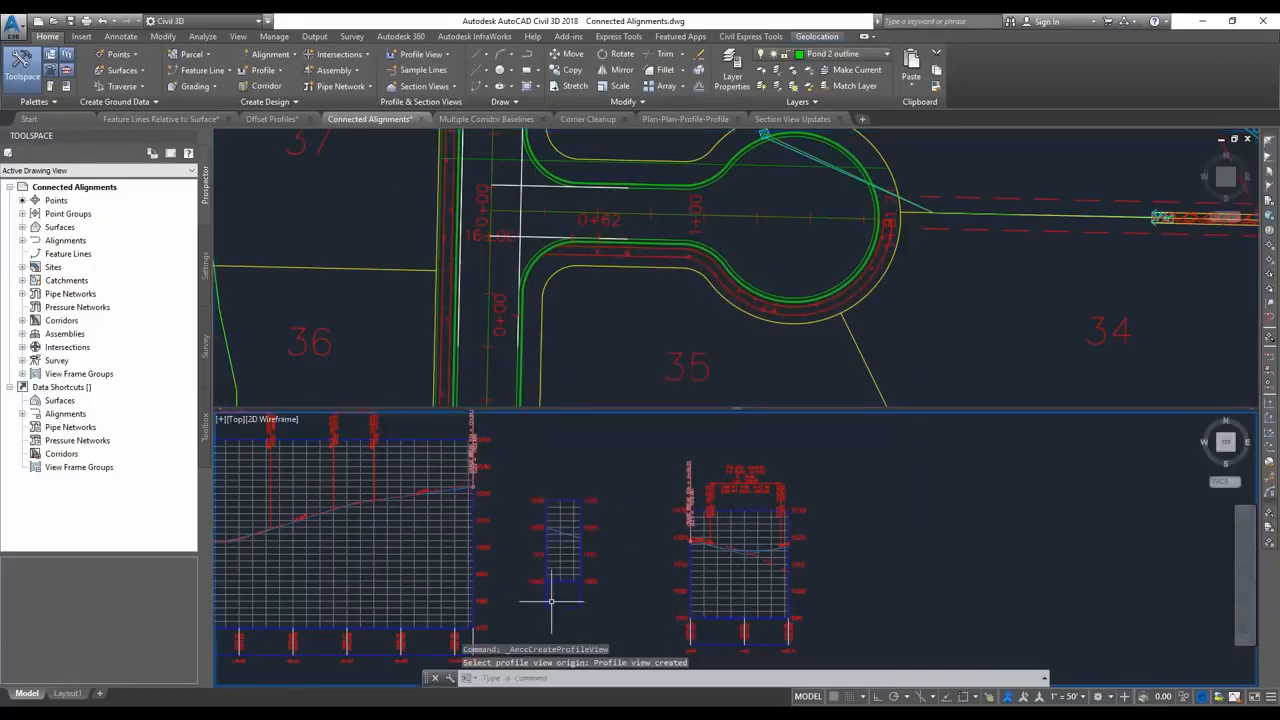
Examine the curb return profile and its end transitions alongside the Road C and road d profiles.
middle_click_drag(552, 594, 571, 576)
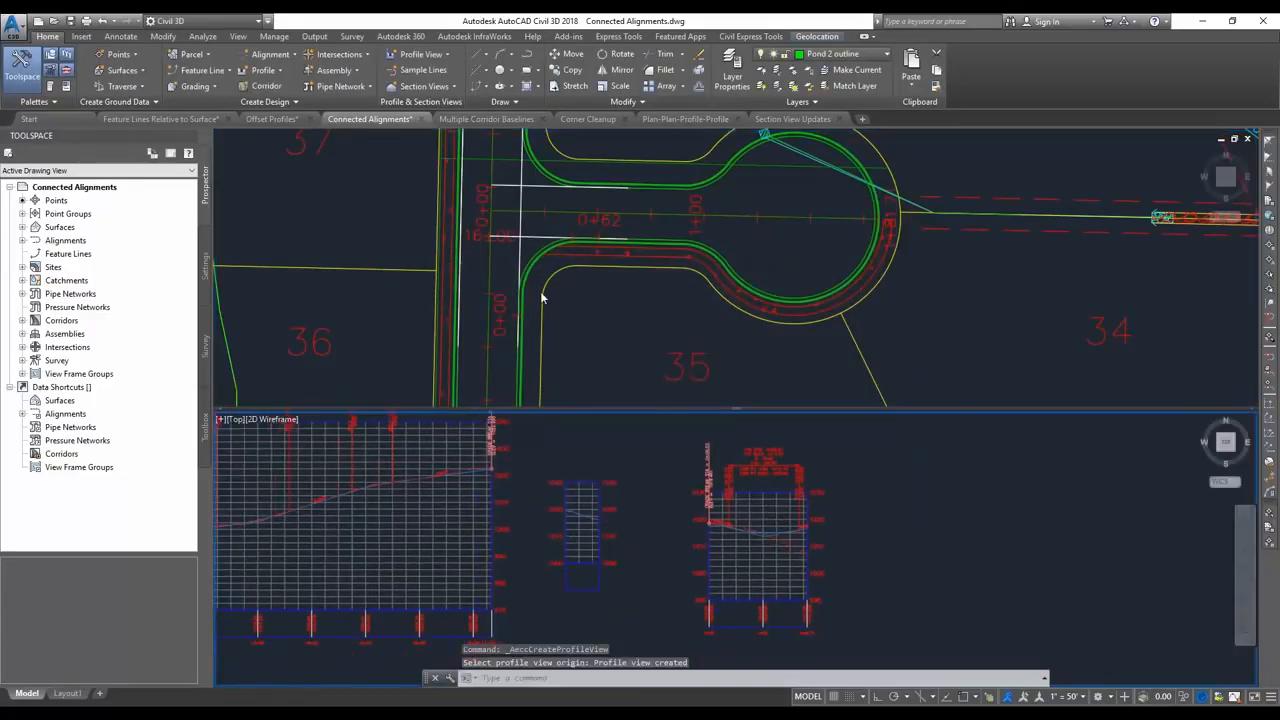
left_click(582, 515)
scroll(568, 508, "up", 3)
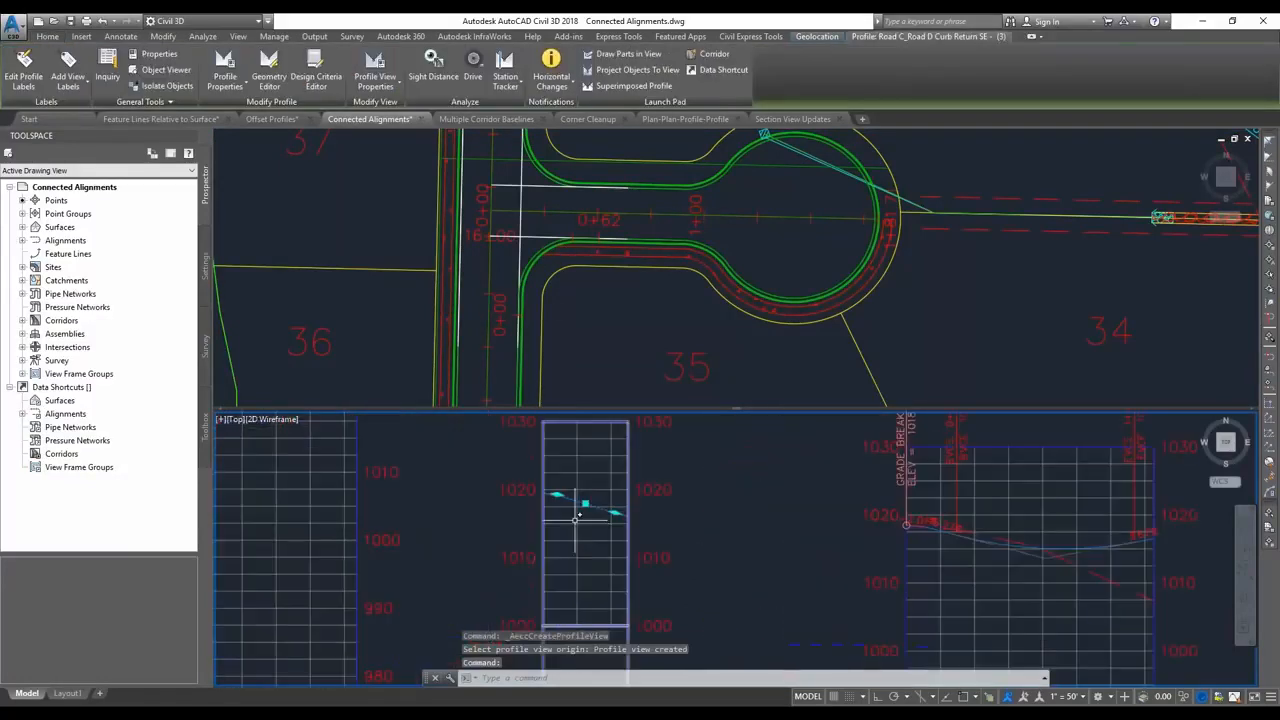
mouse_move(556, 495)
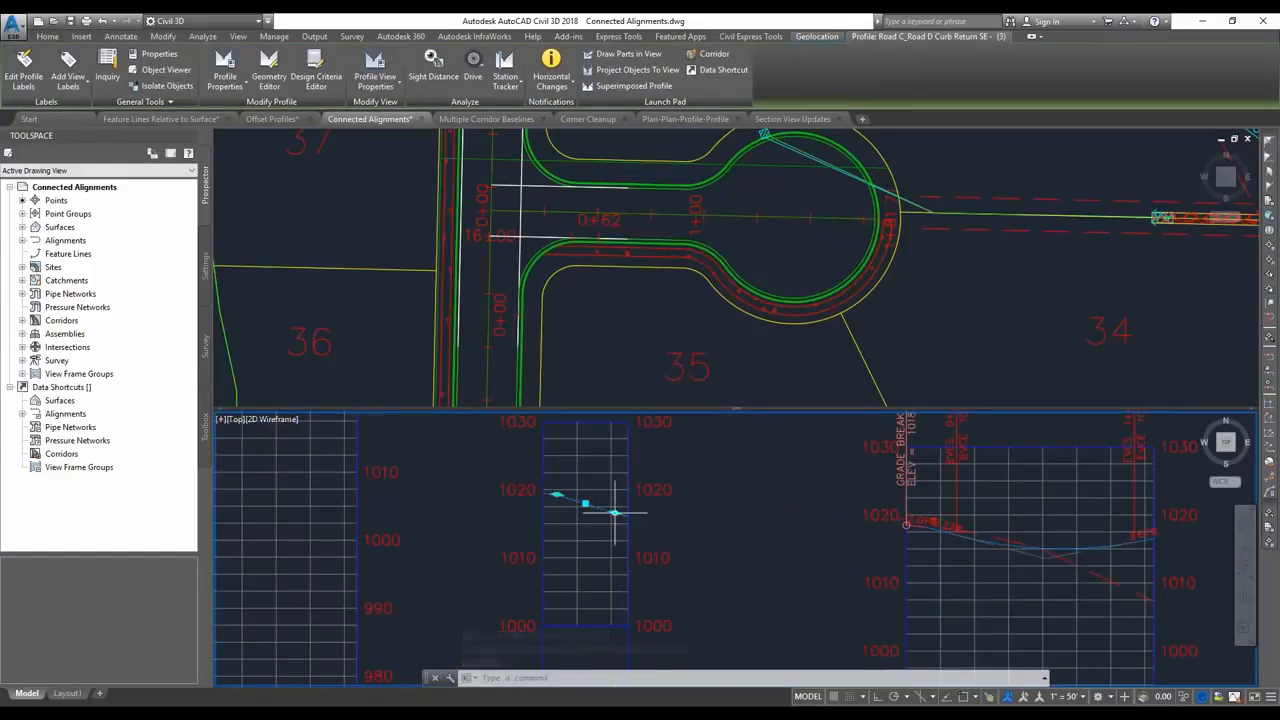
scroll(706, 512, "down", 4)
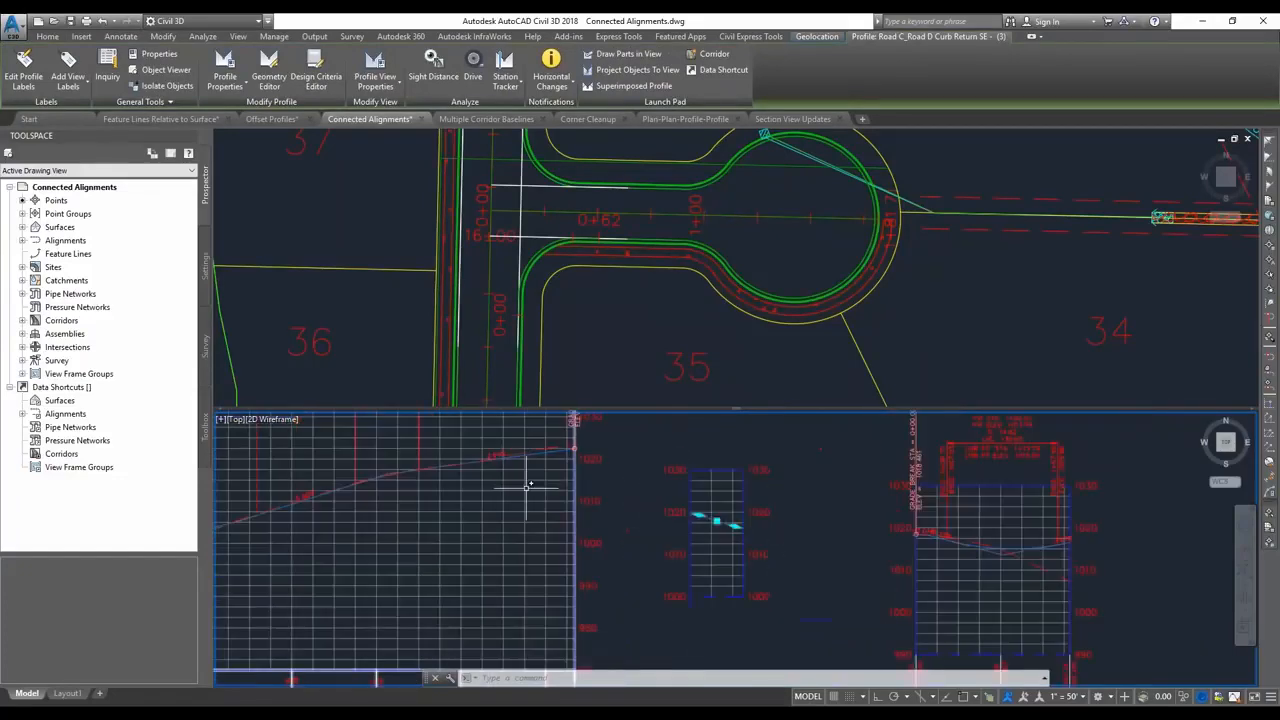
middle_click_drag(519, 598, 569, 514)
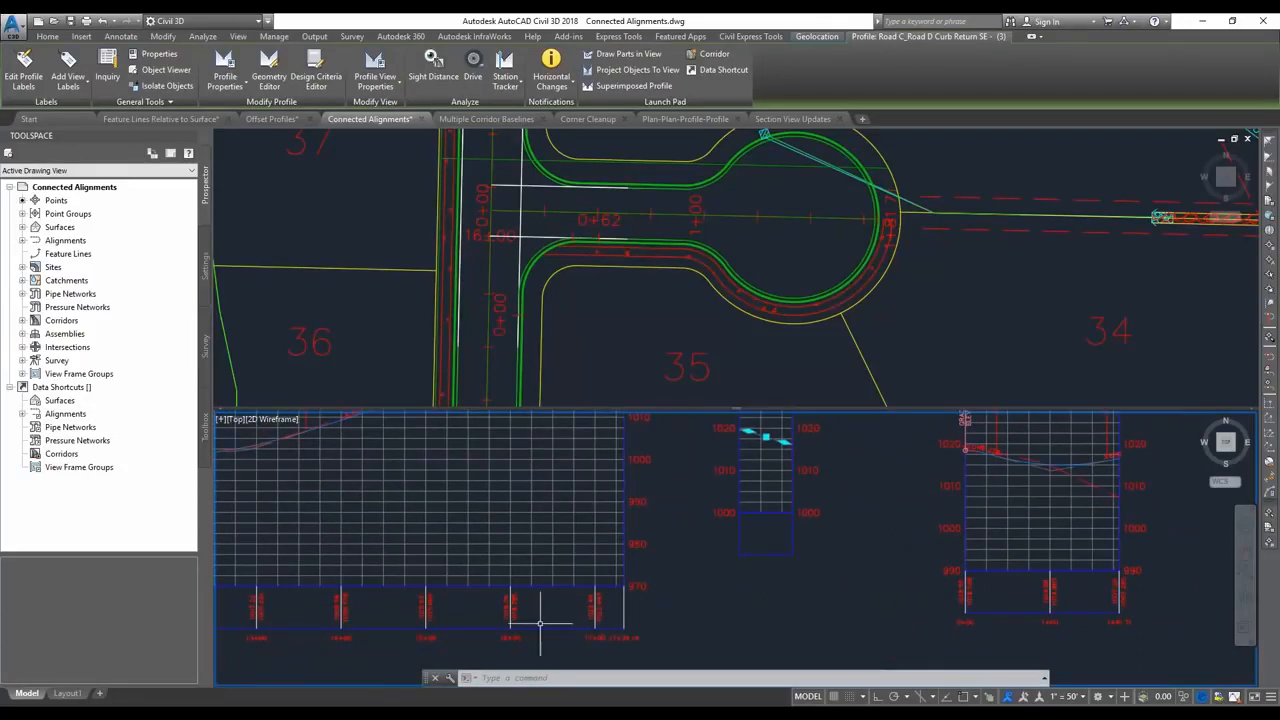
middle_click_drag(505, 430, 514, 480)
key("Escape")
Raise the PVI near the end of Road C's FGC profile to an elevation of about 1022.
left_click(569, 437)
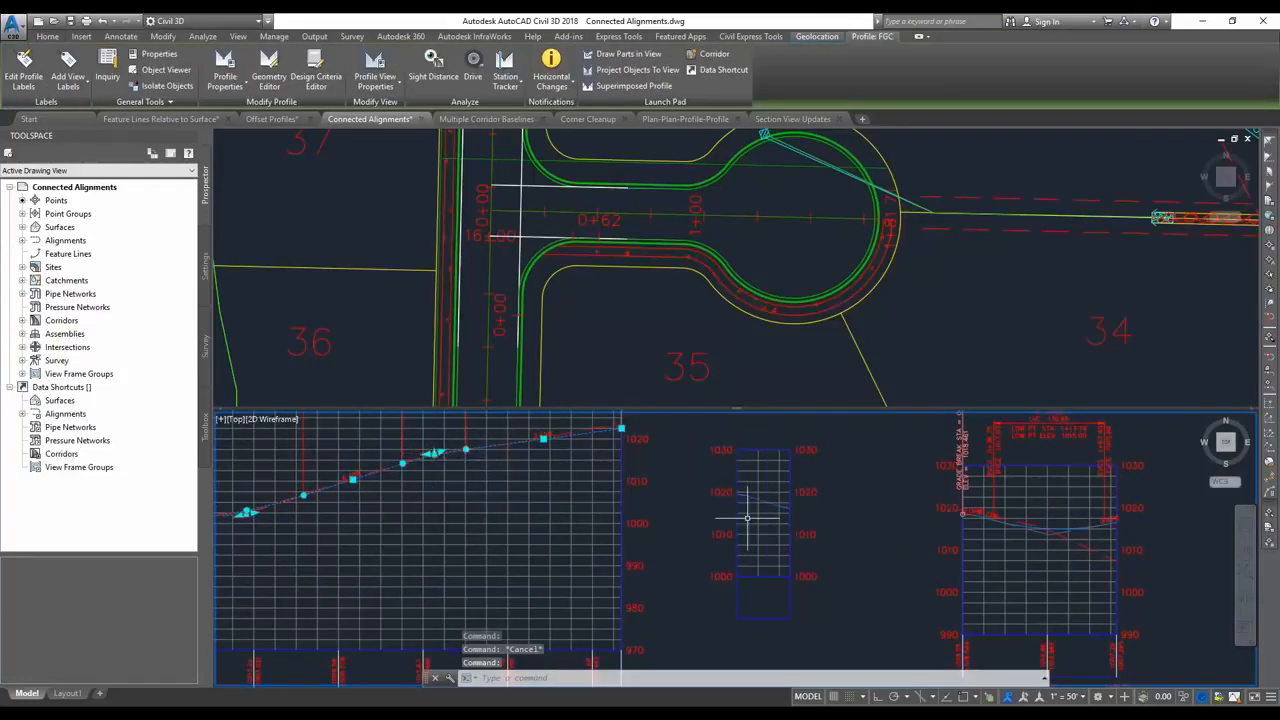
left_click(433, 454)
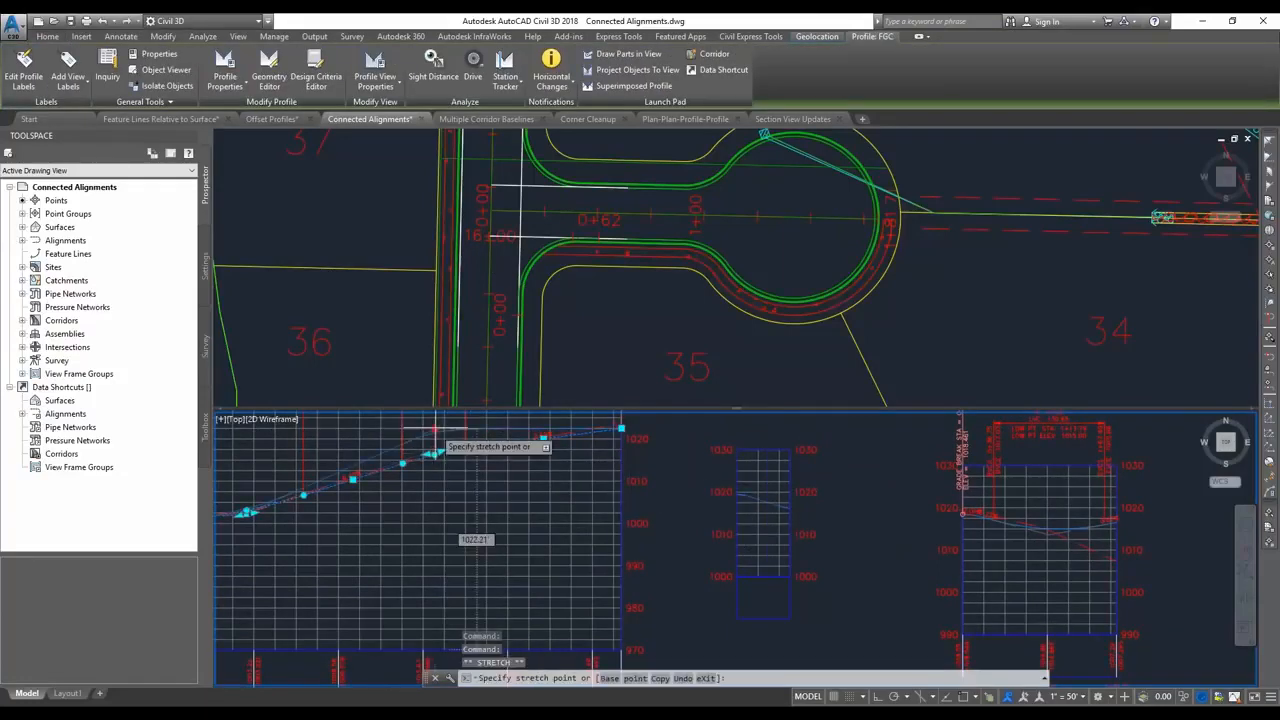
left_click(436, 425)
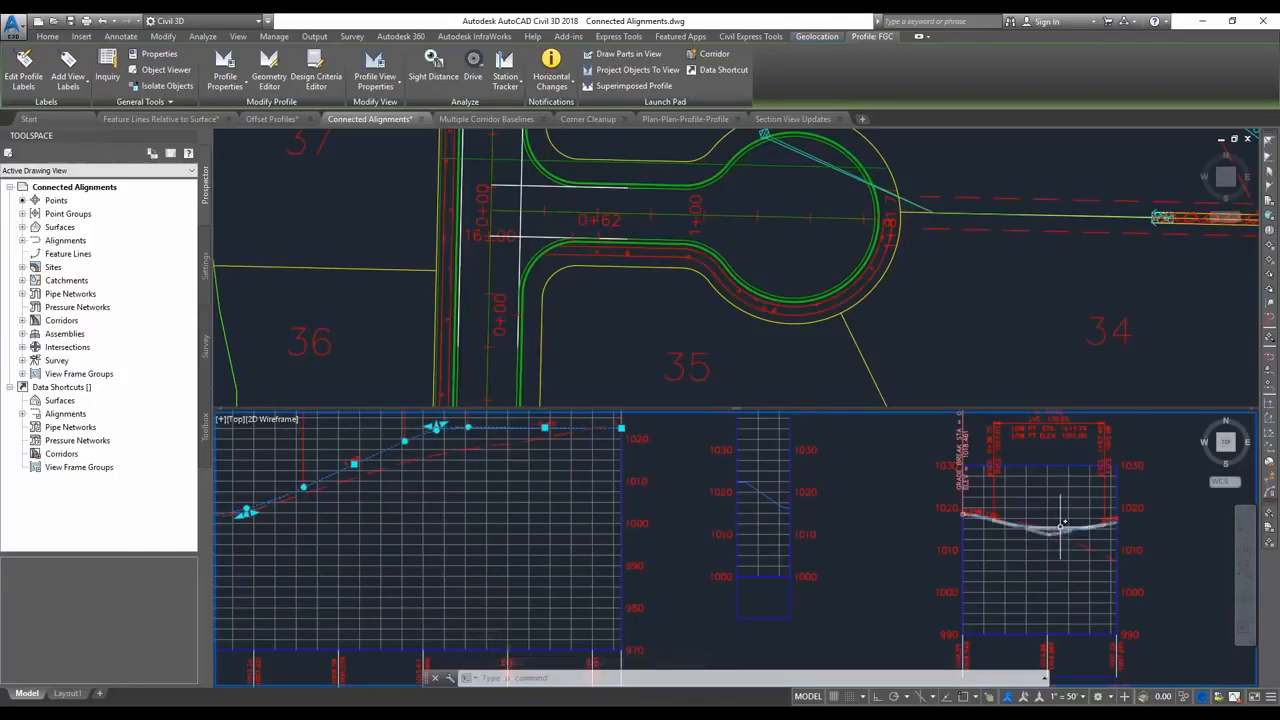
Insert a new PVI midway along the Road C_Road D Curb Return SE profile, at about station 0+32 and elevation 1020.
left_click(762, 492)
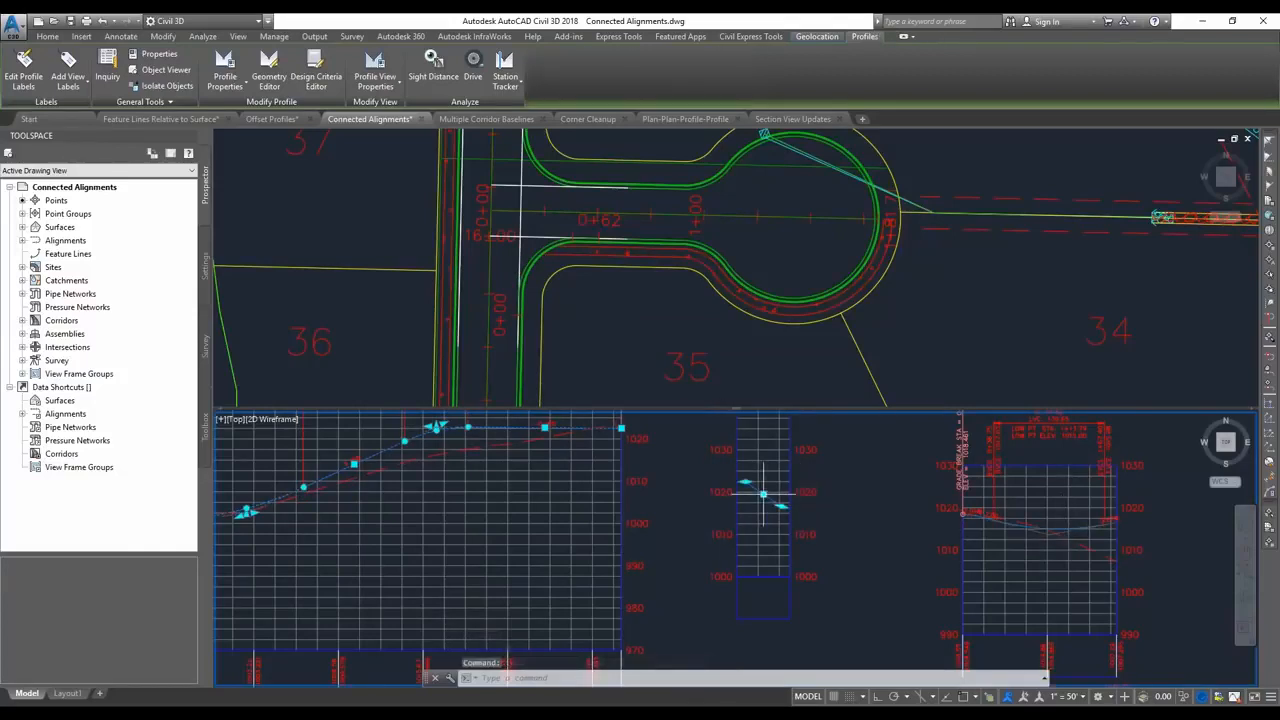
key("Escape")
left_click(770, 497)
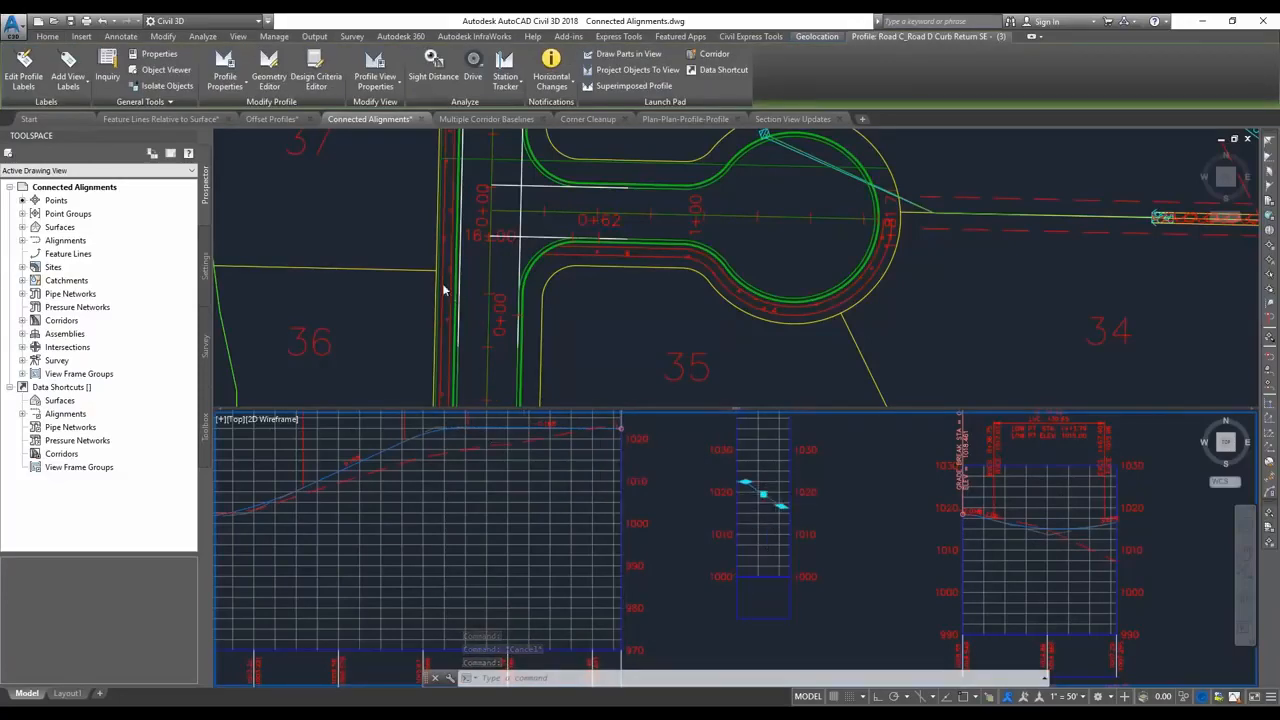
left_click(269, 70)
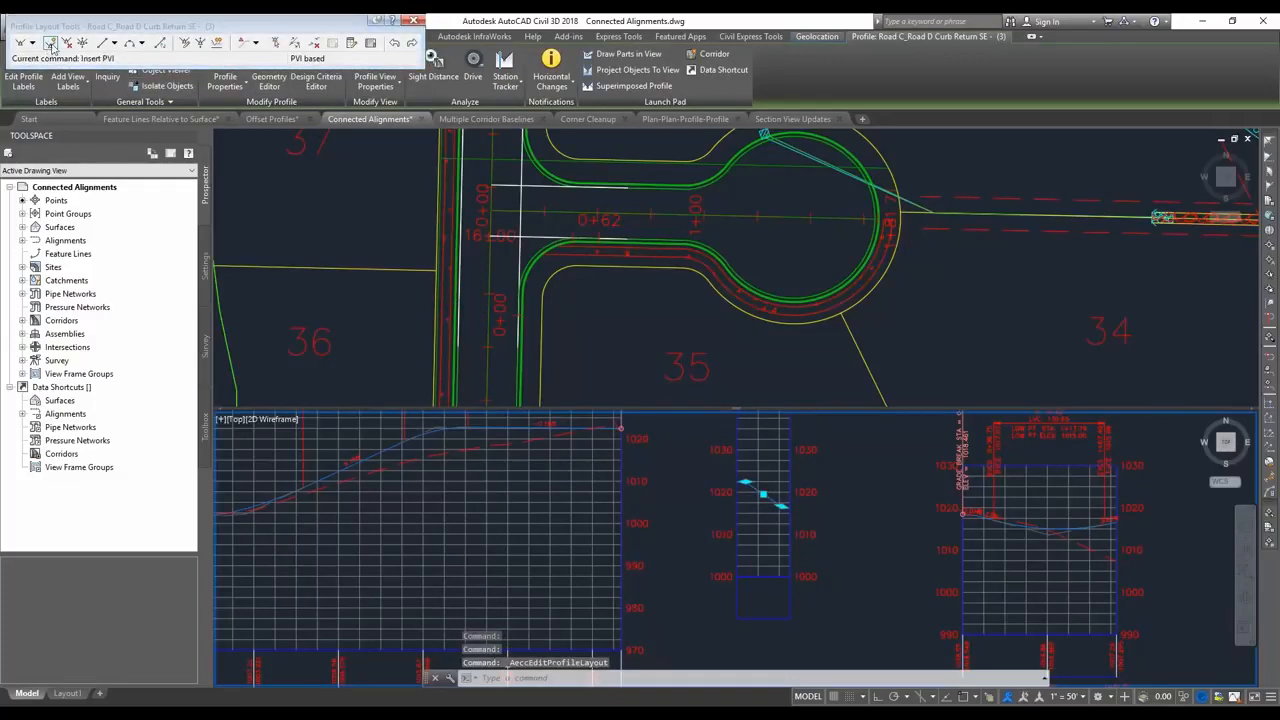
left_click(50, 45)
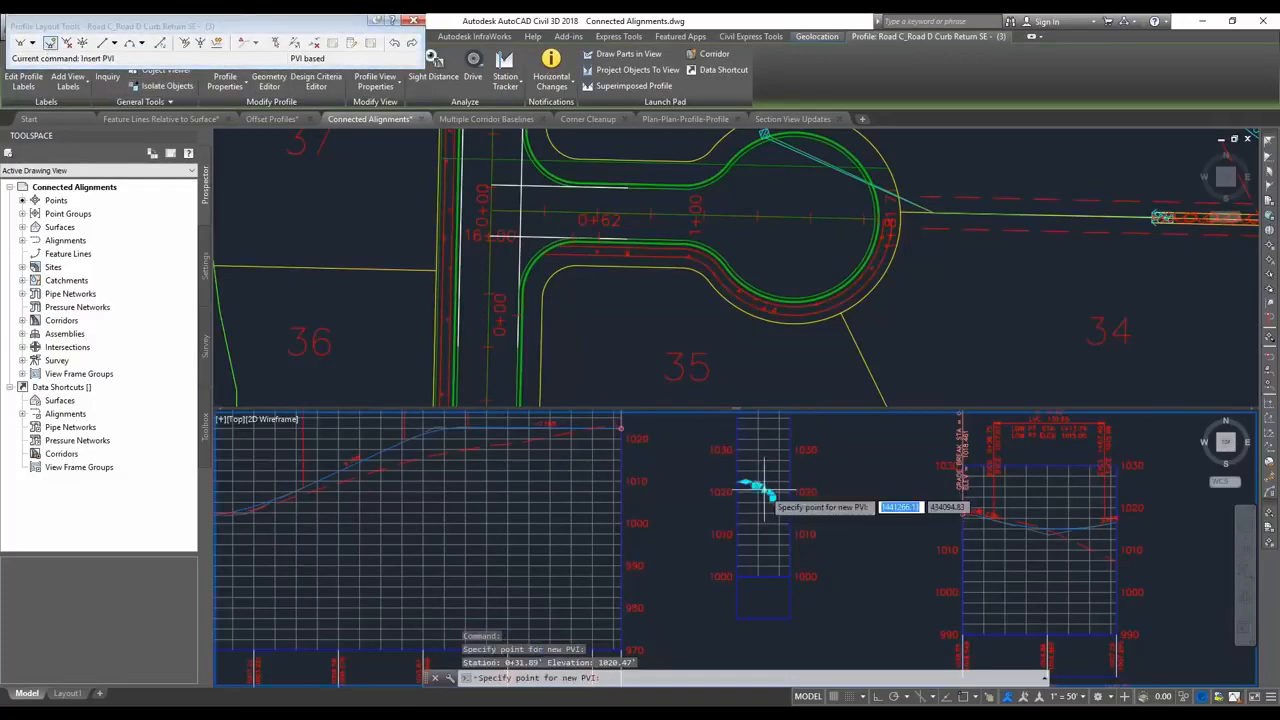
key("Escape")
Raise the curb return profile's middle PVI to an elevation of about 1023.
left_click(764, 478)
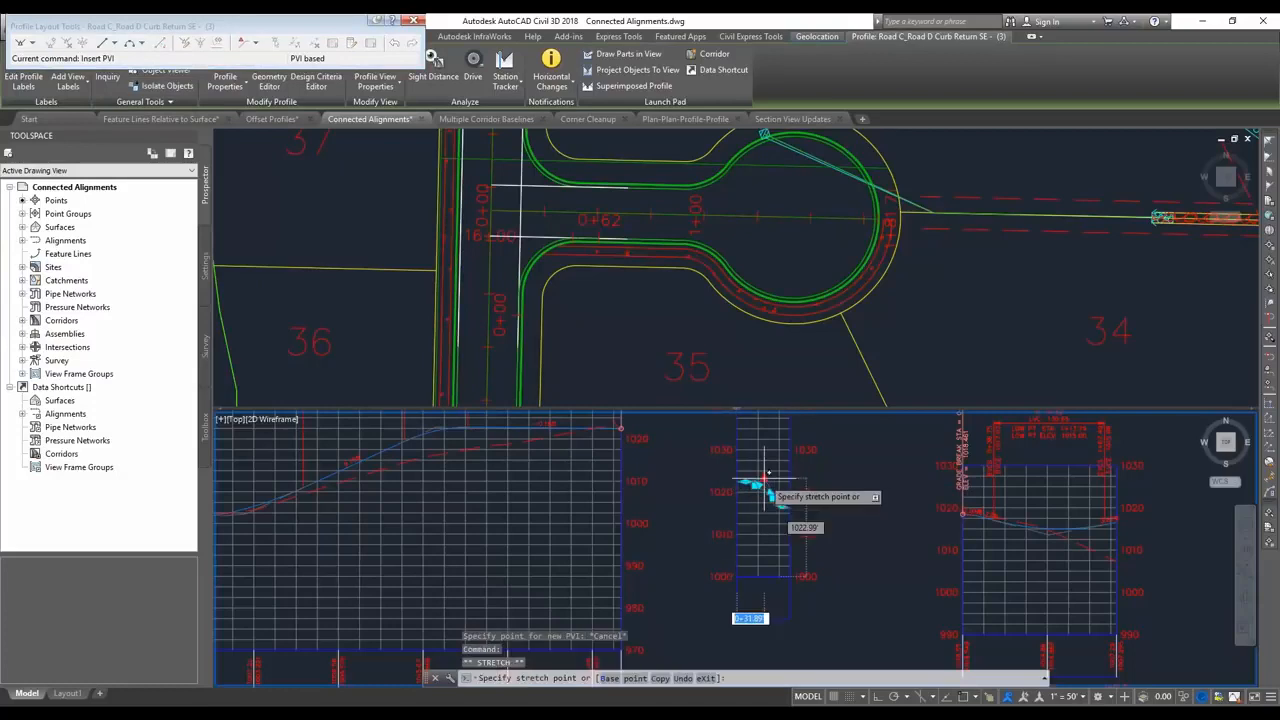
key("Escape")
key("Escape")
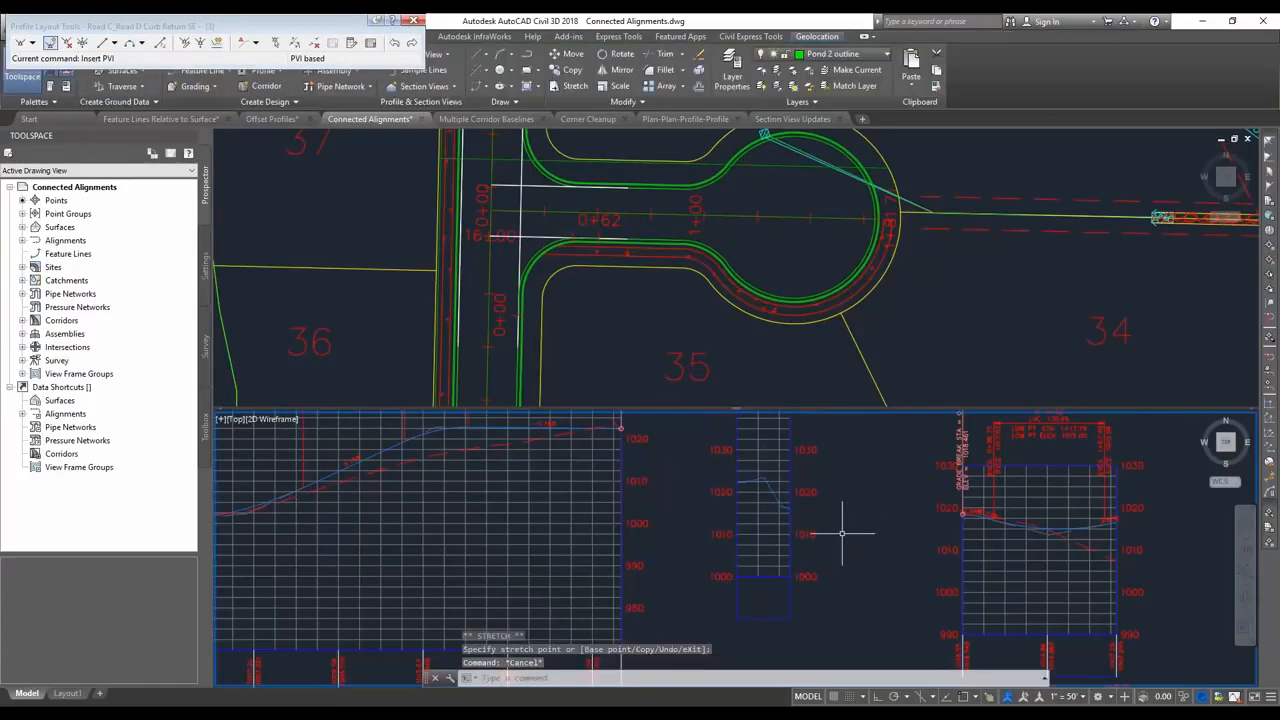
Lower the PVI near the end of Road C's FGC profile to an elevation of about 1016.
left_click(496, 428)
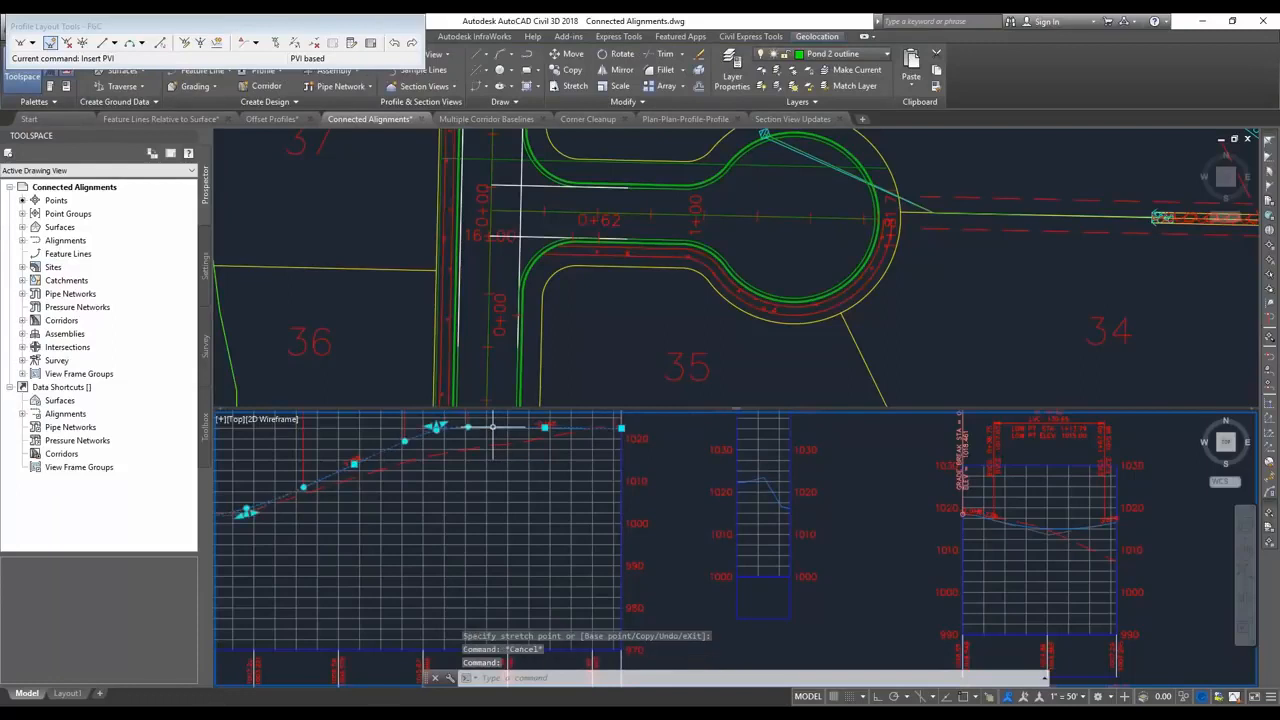
left_click(437, 427)
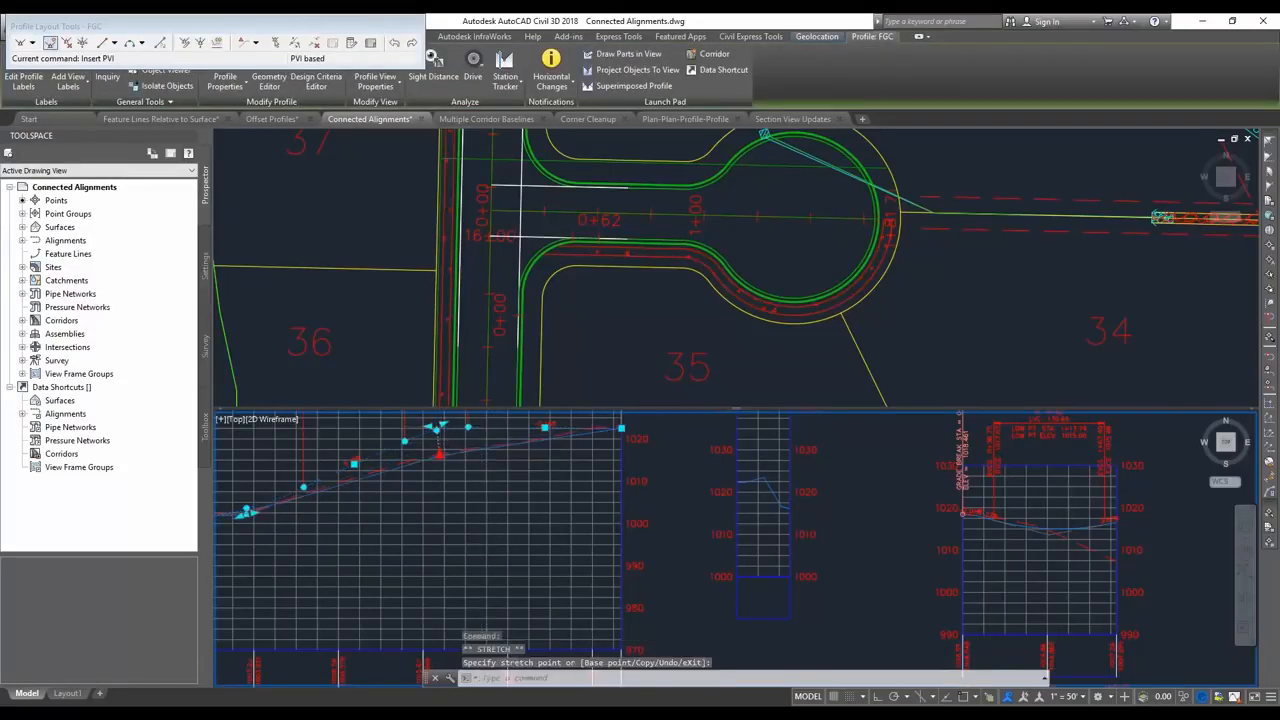
left_click(438, 455)
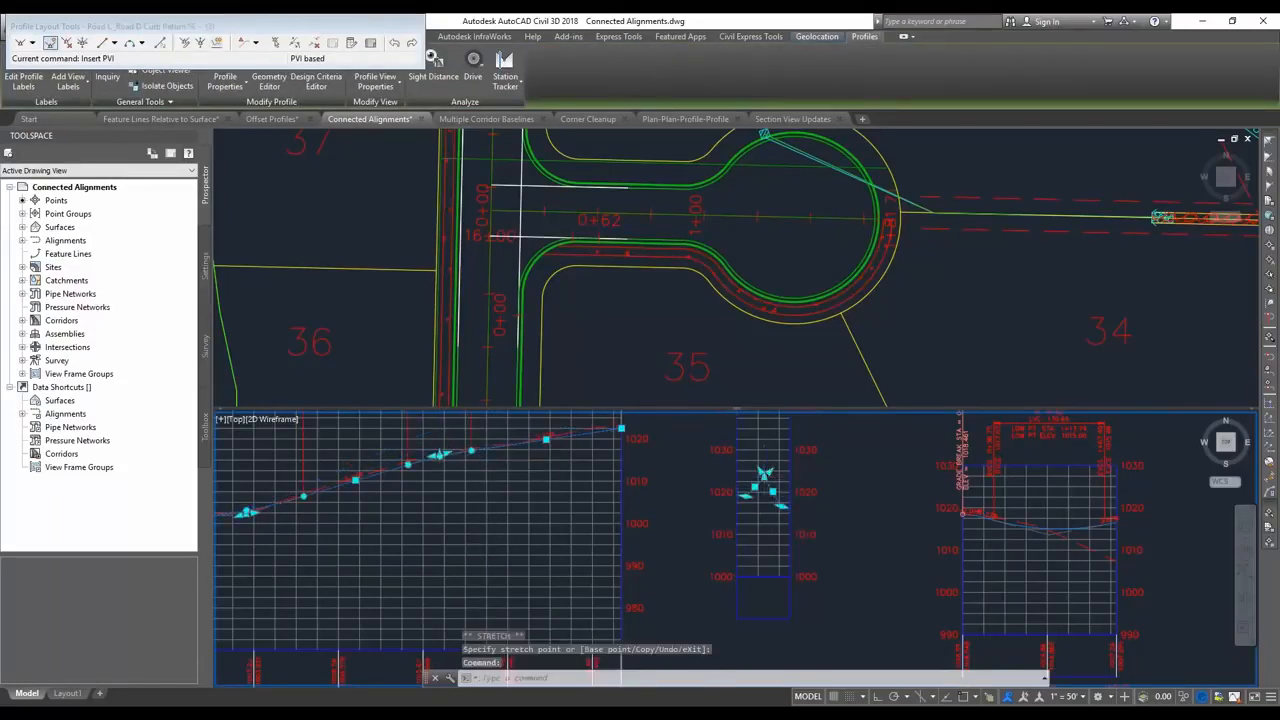
key("Escape")
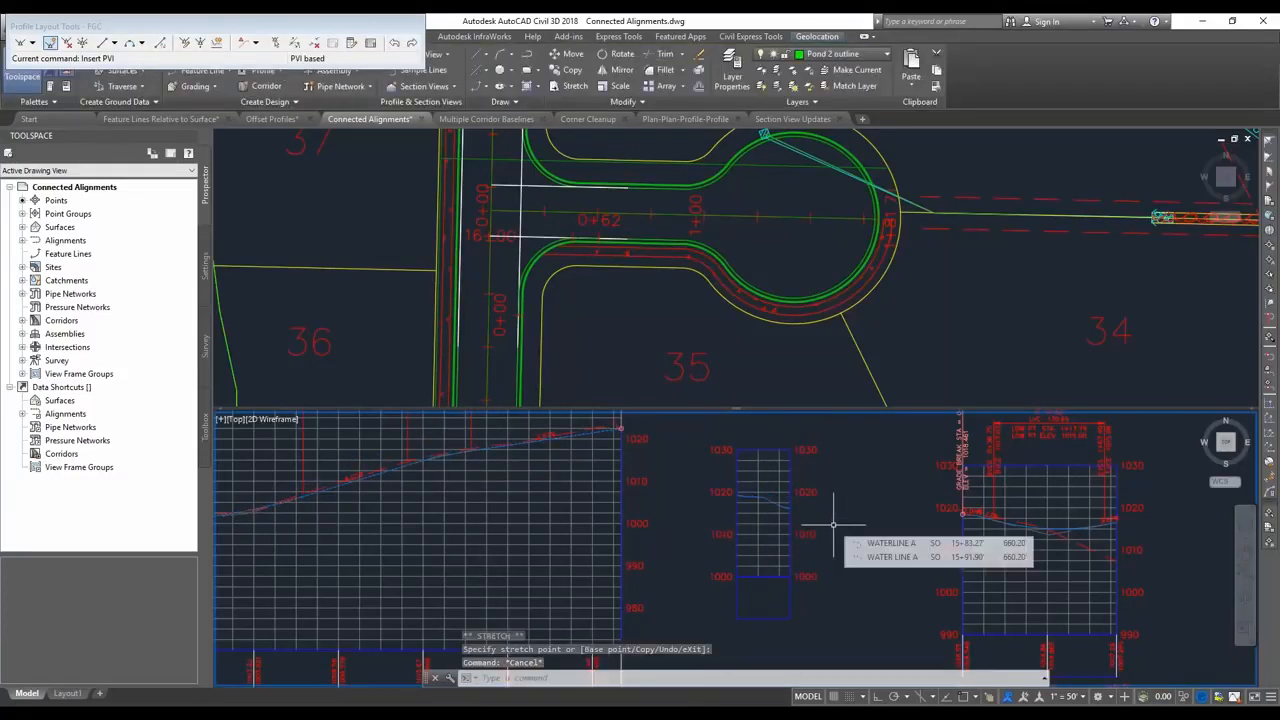
Switch to the PowerPoint slide show and advance past the Multiple Dynamic Baselines in Corridor slide to its demo slide.
key("alt+Tab")
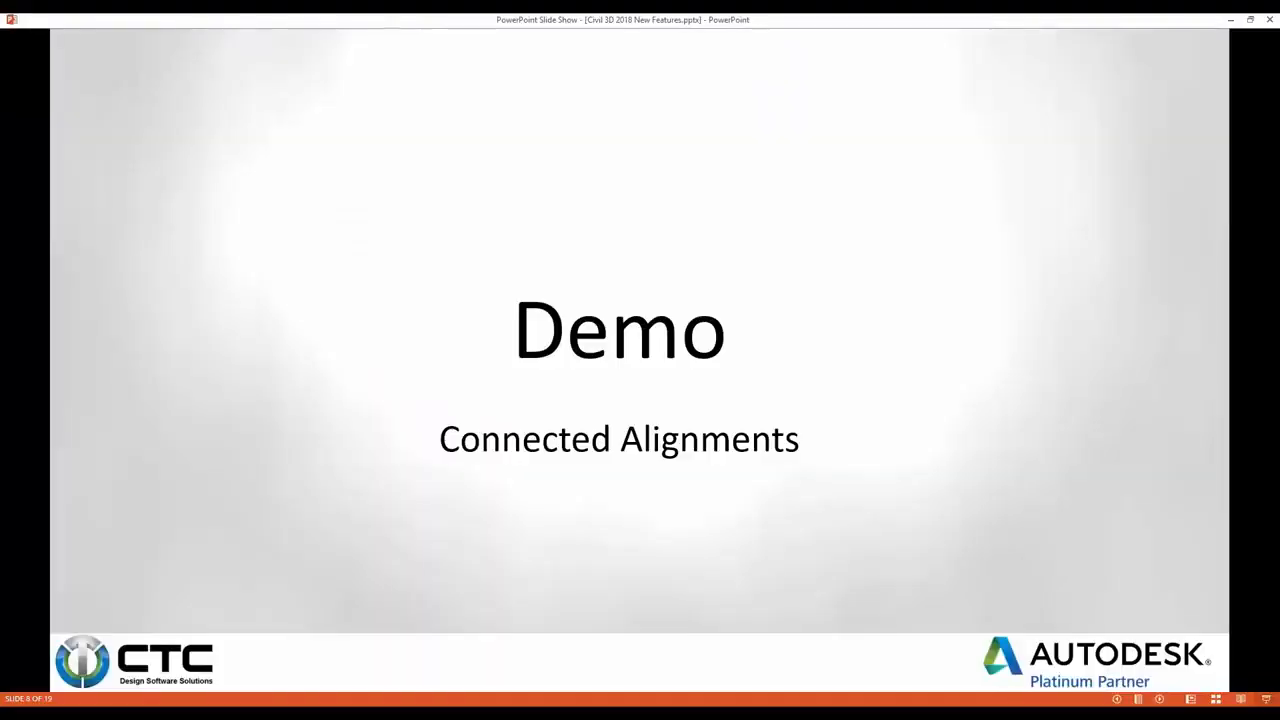
key("Right")
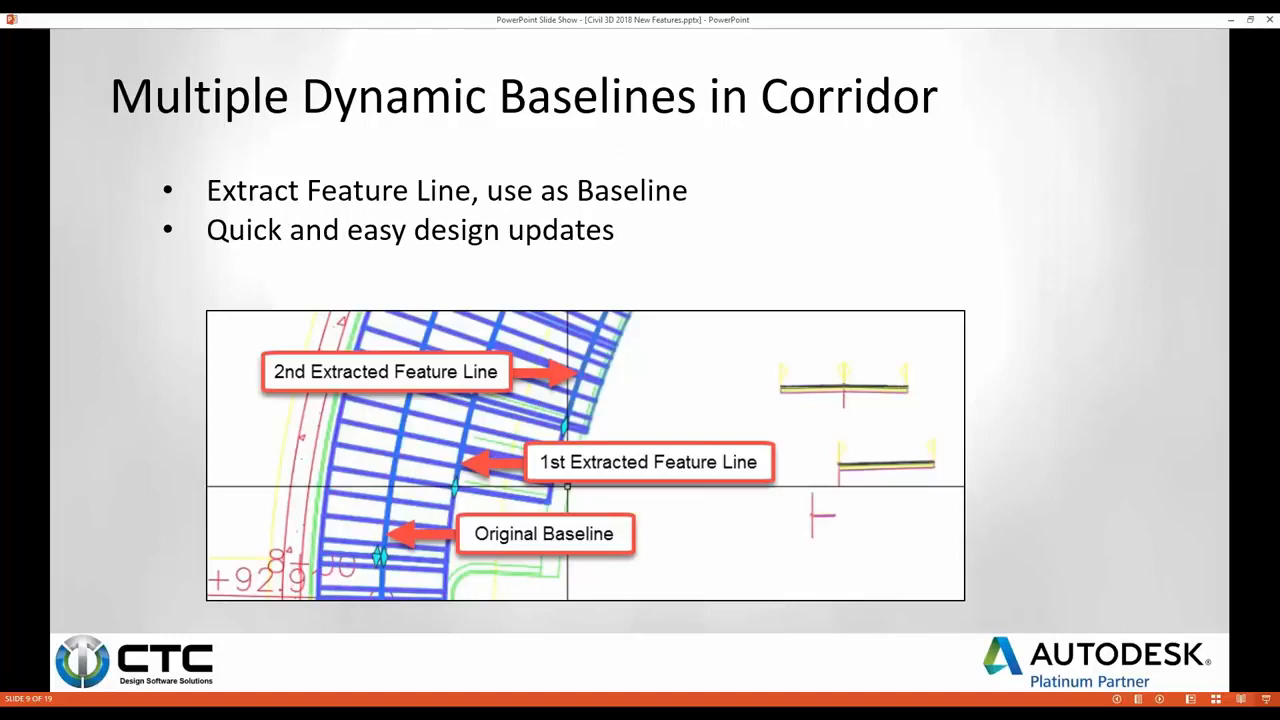
key("Right")
Switch to the Multiple Corridor Baselines drawing in Civil 3D.
key("alt+Tab")
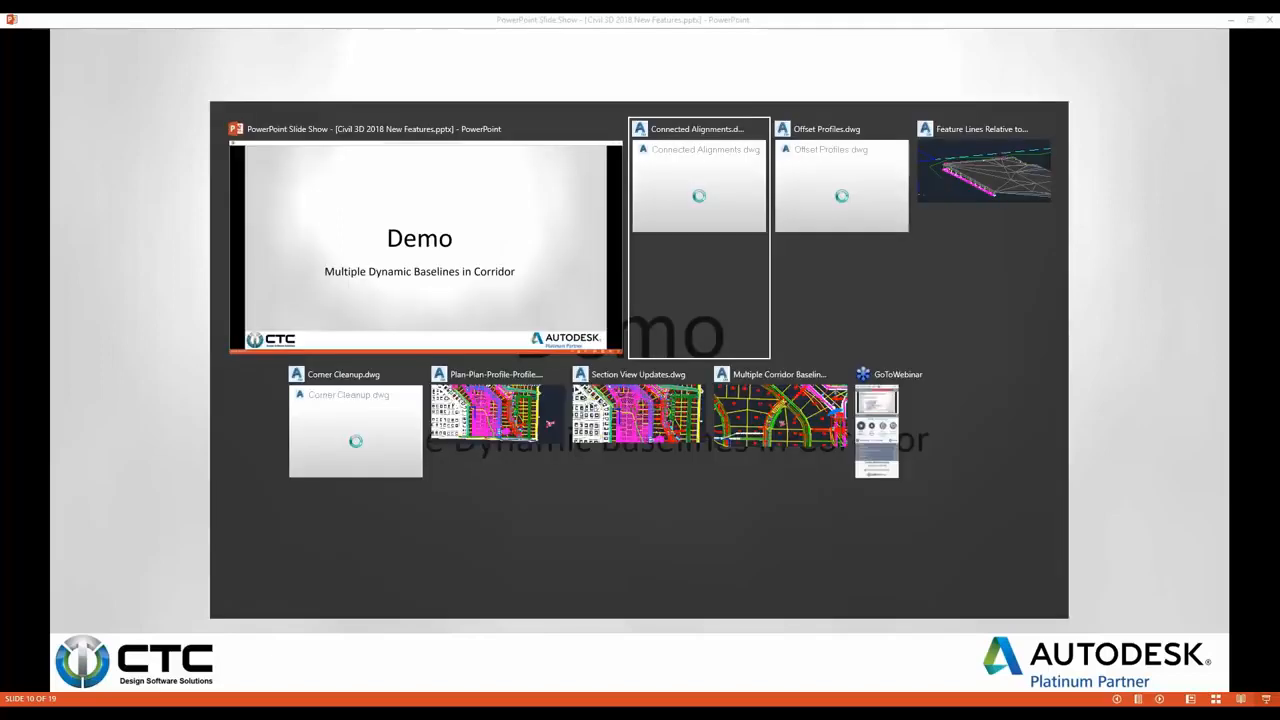
key("alt+Tab")
key("alt+Tab")
key("alt+Tab")
key("alt+Tab")
key("alt+Tab")
key("alt+Tab")
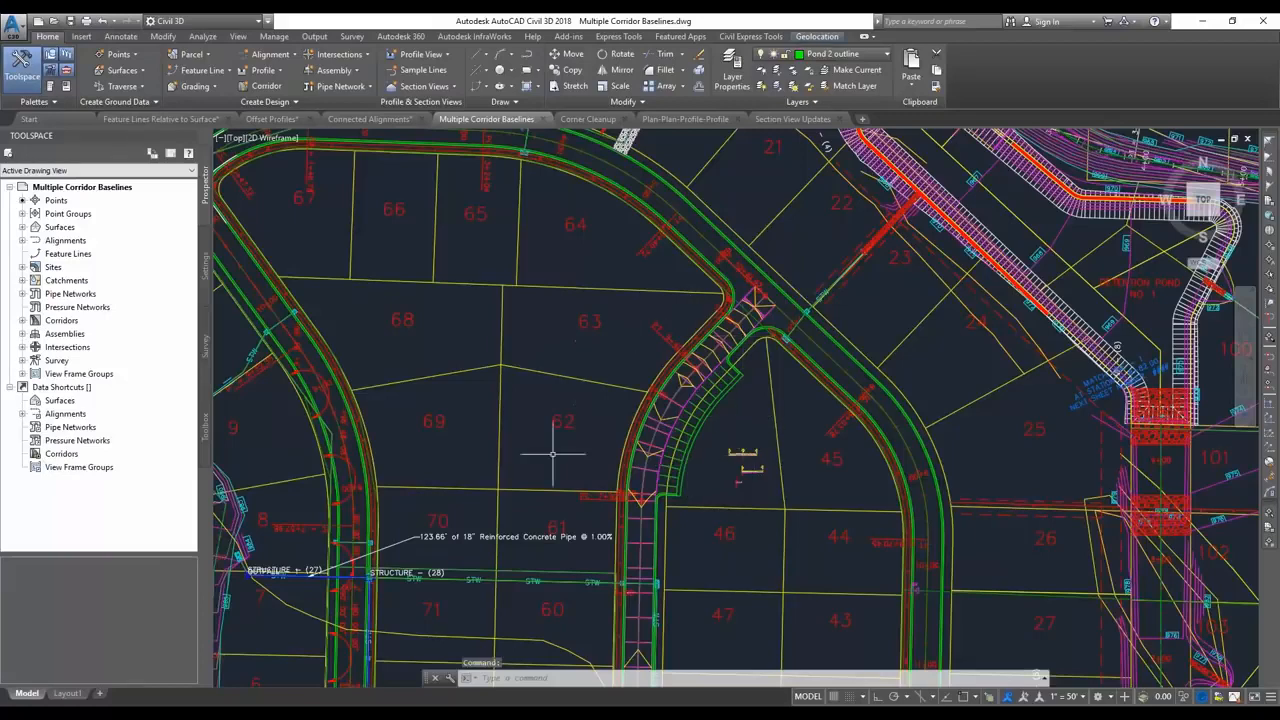
Extract only the ETW feature line from the edge of the test corridor beside the parking area.
scroll(722, 405, "up", 2)
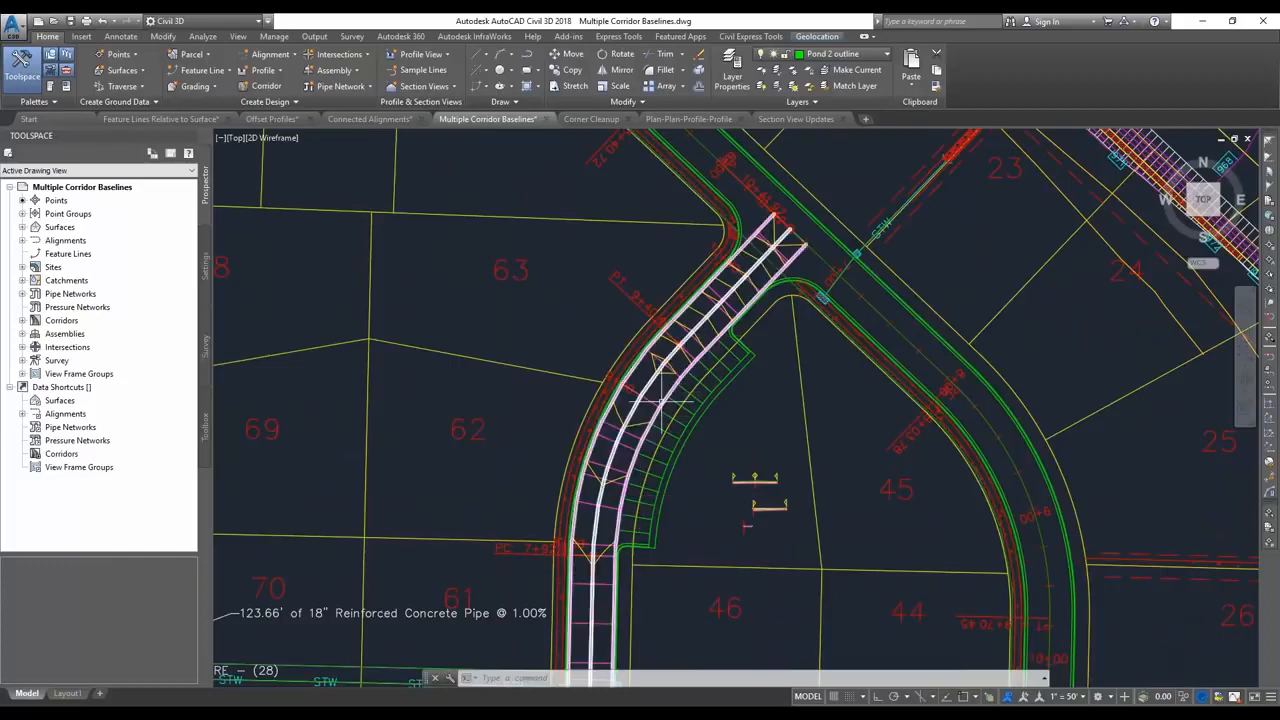
left_click(621, 390)
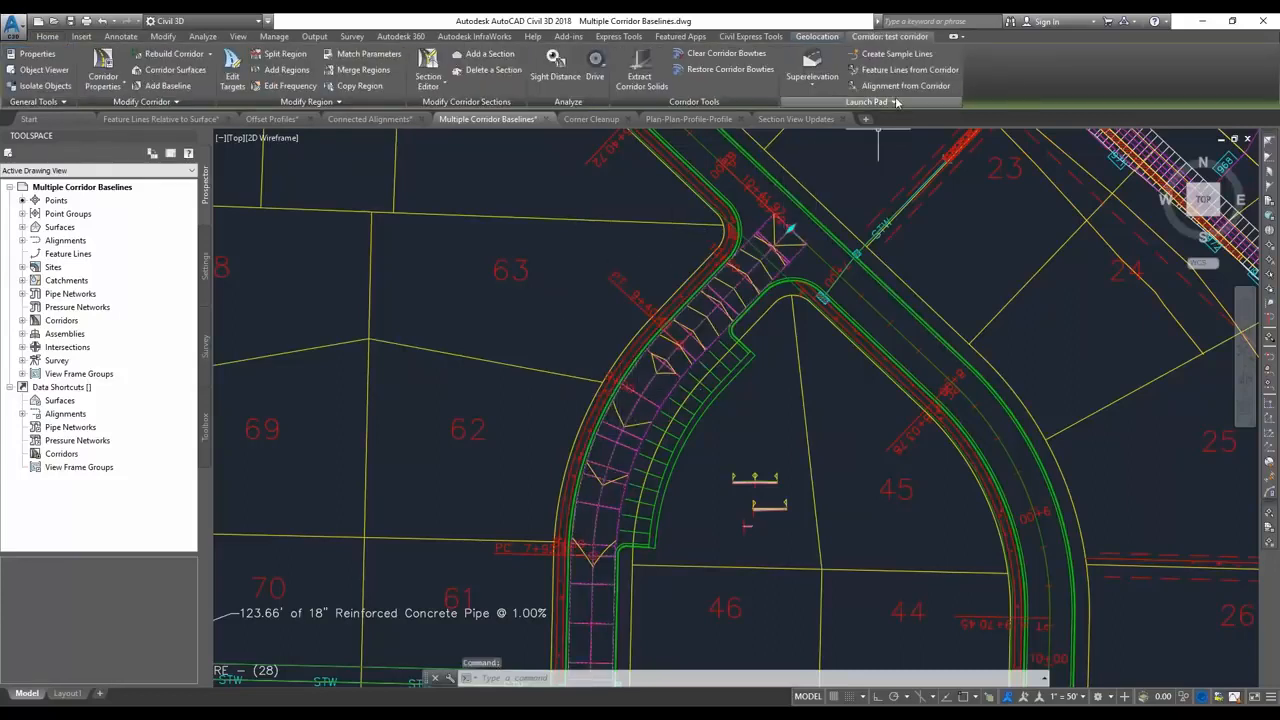
left_click(906, 69)
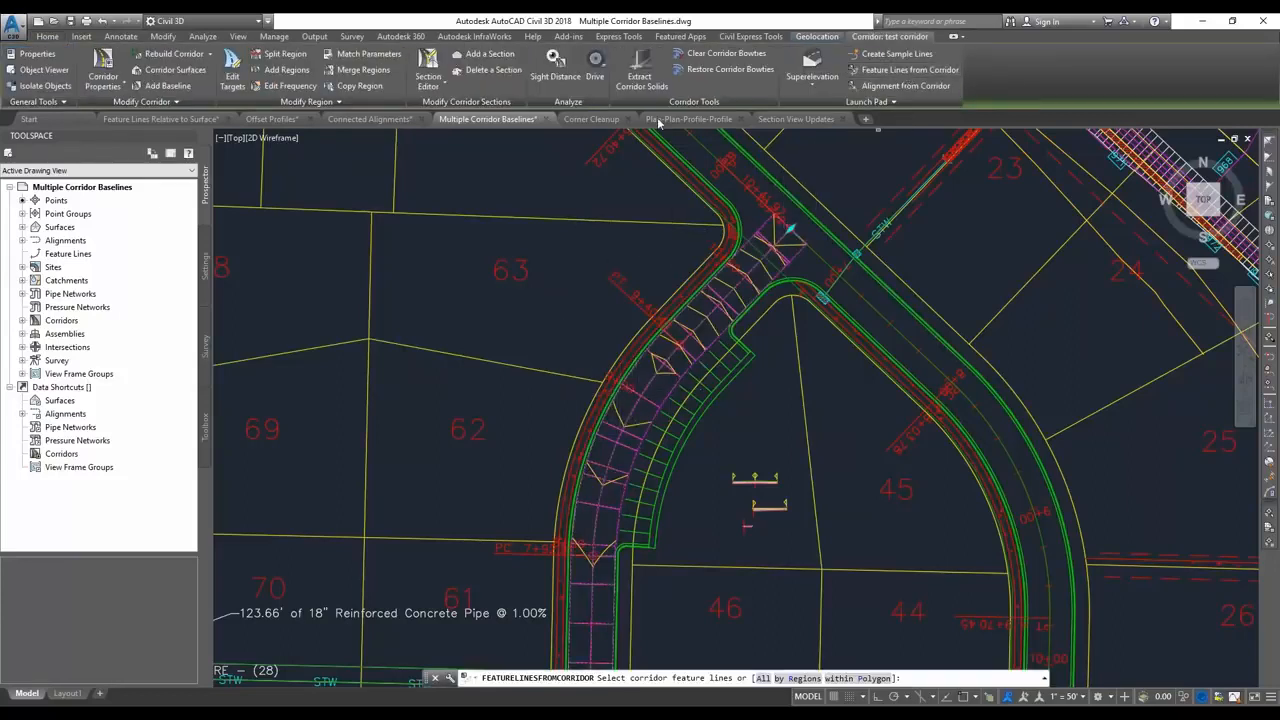
left_click(797, 256)
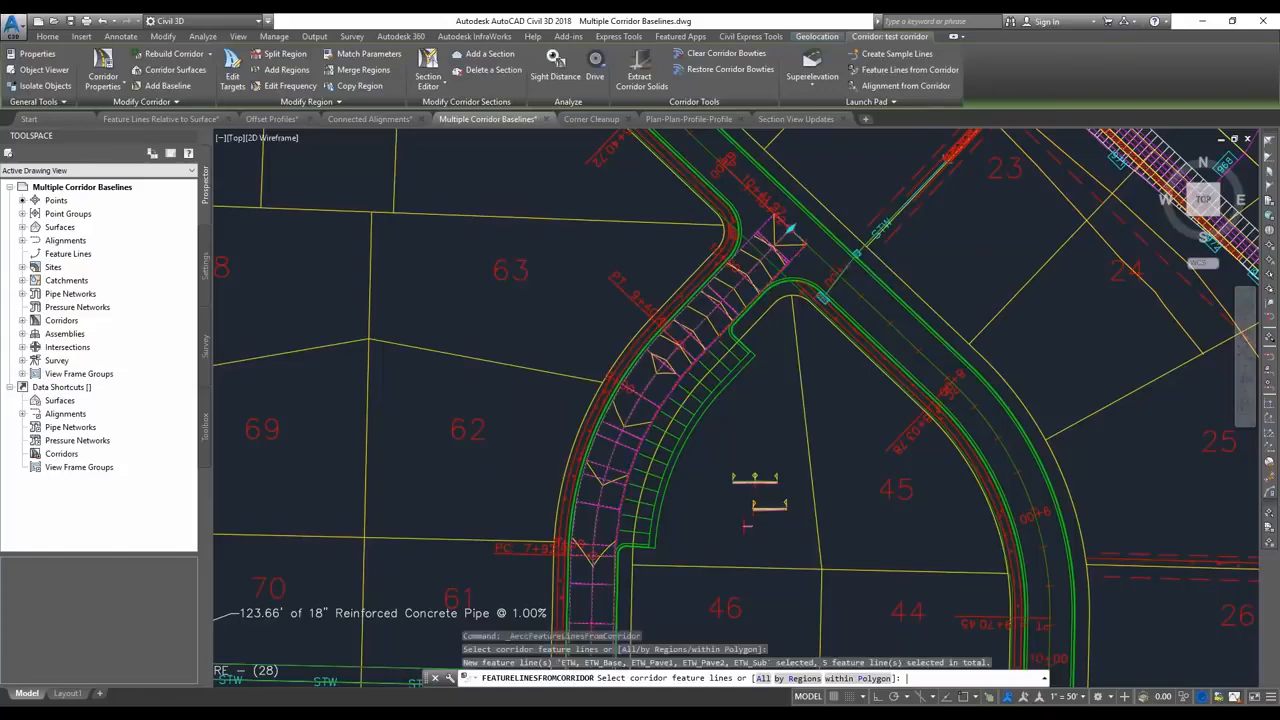
key("Return")
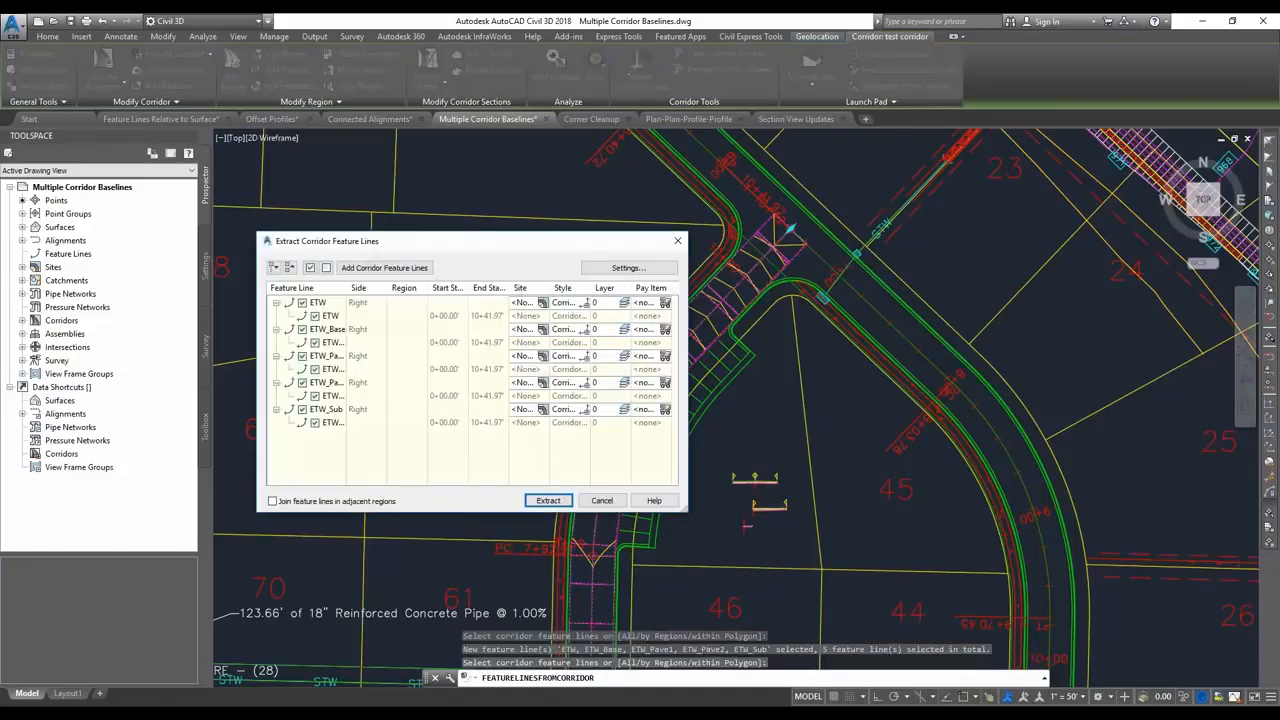
left_click(326, 267)
left_click(302, 302)
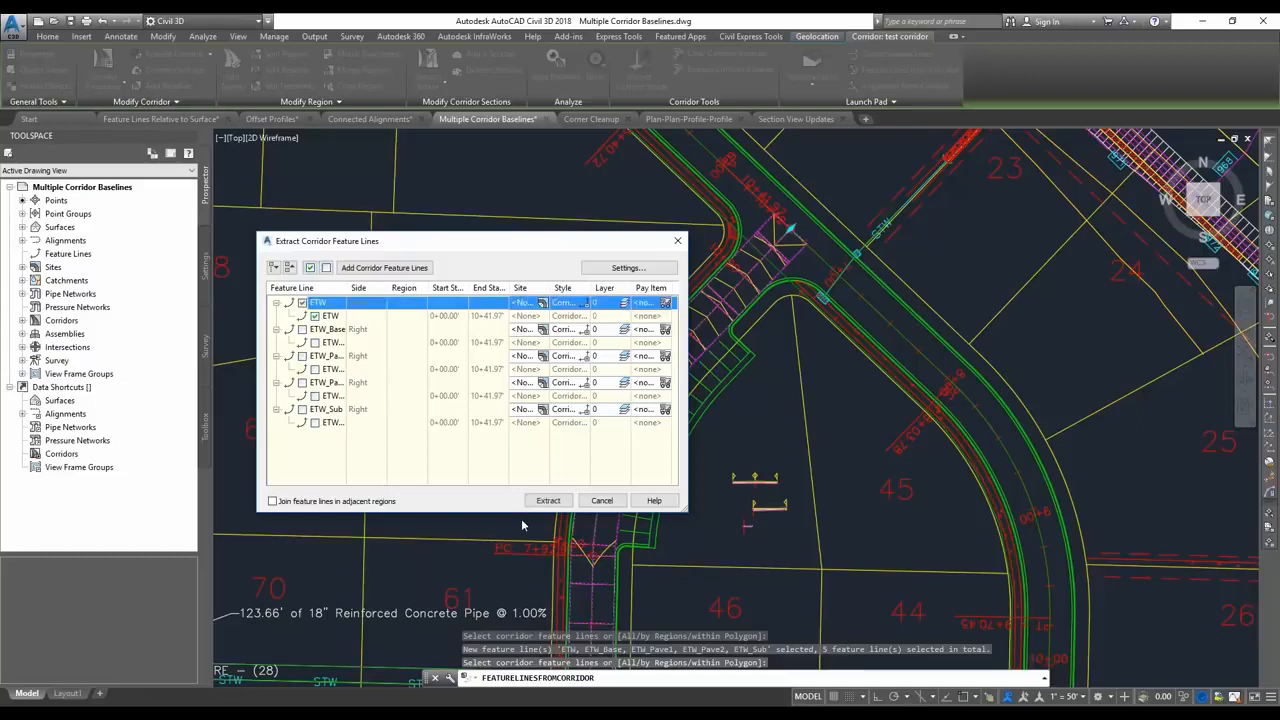
left_click(545, 503)
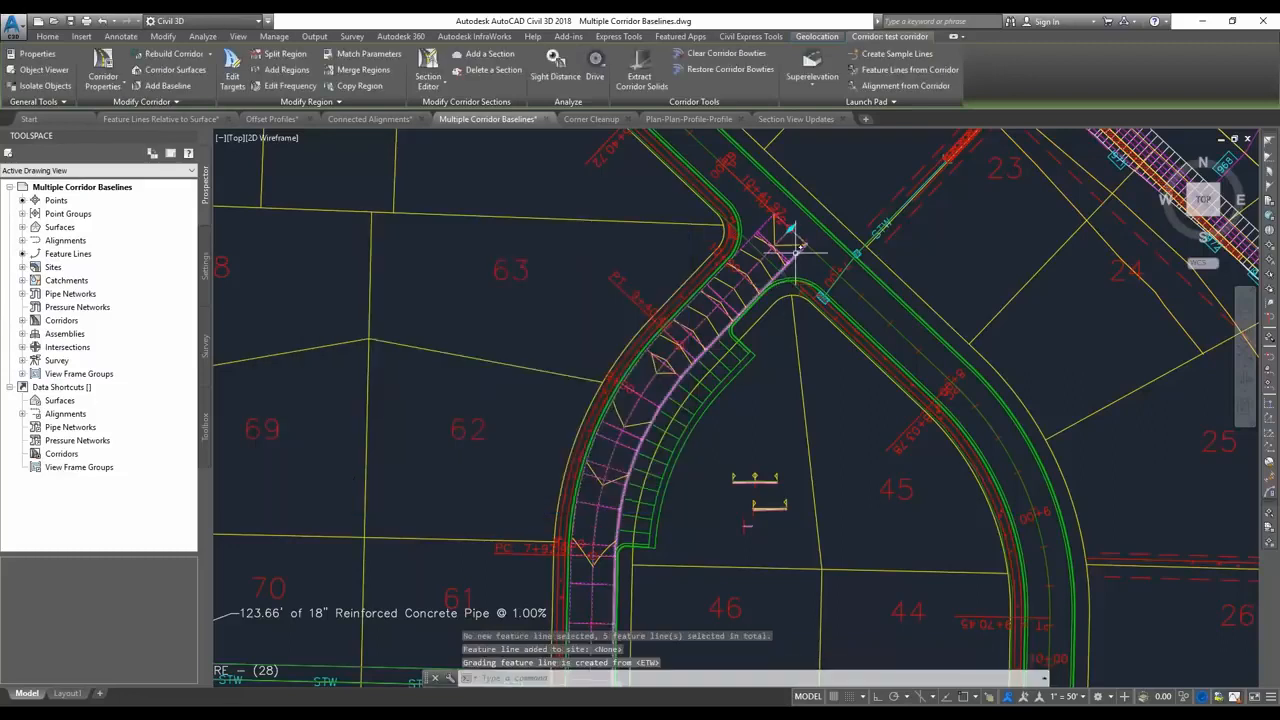
Add a feature line baseline to the test corridor using the extracted edge feature line, naming that line EOP.
mouse_move(795, 250)
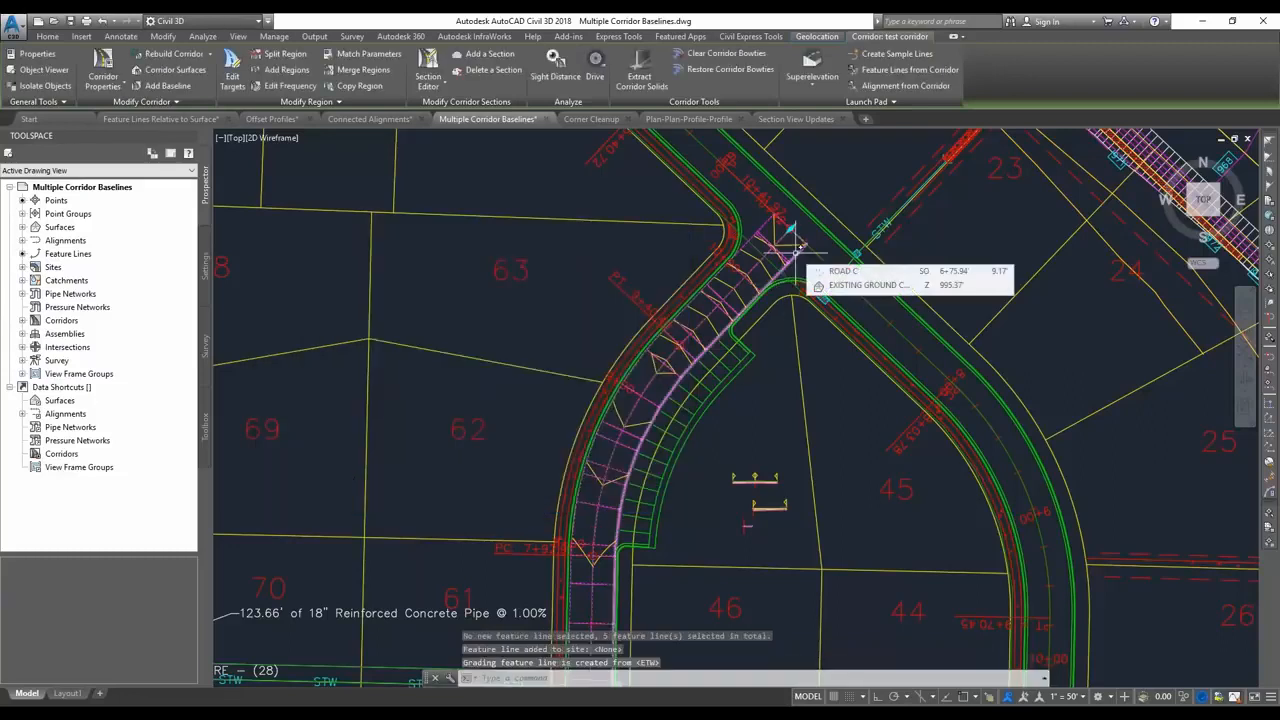
left_click(166, 85)
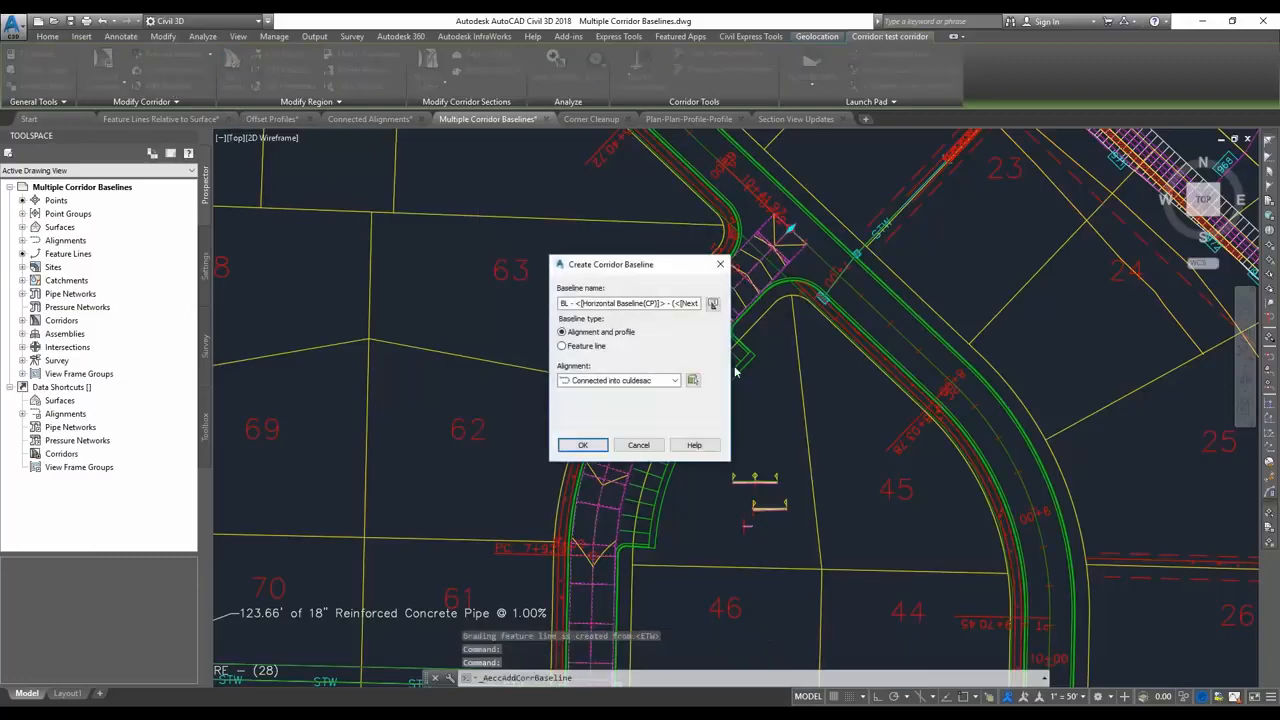
left_click(562, 346)
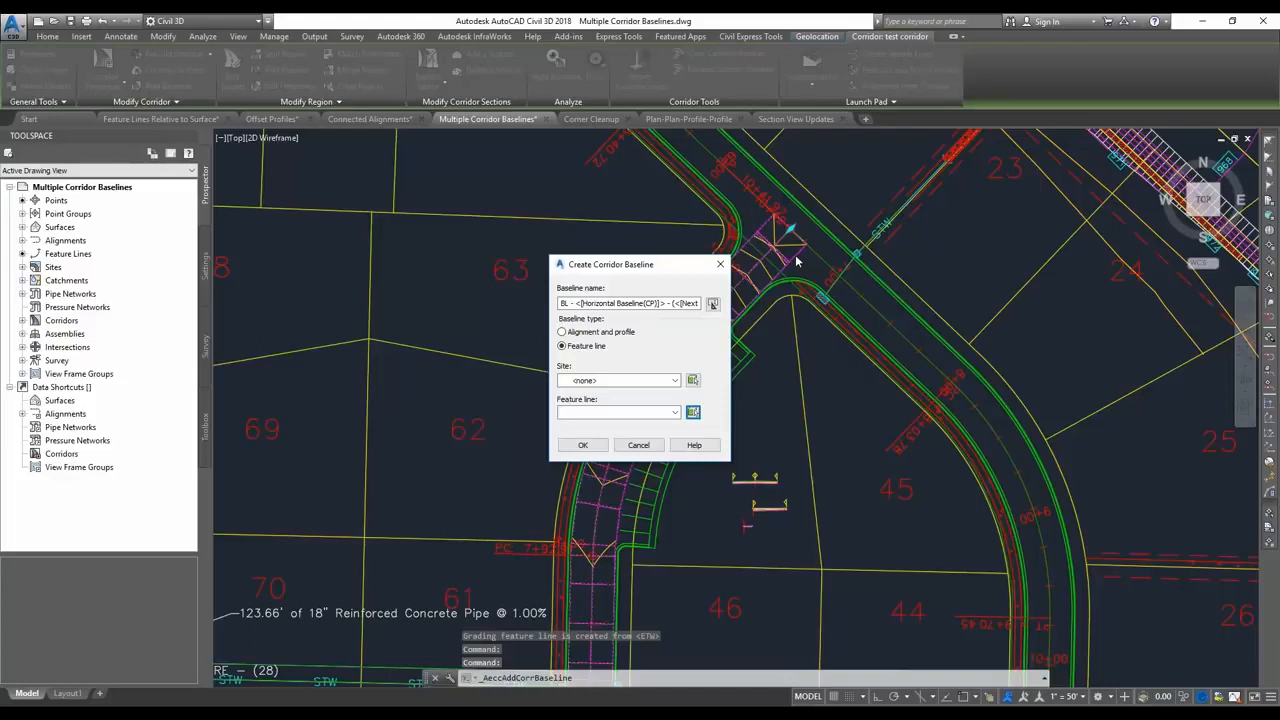
left_click(792, 287)
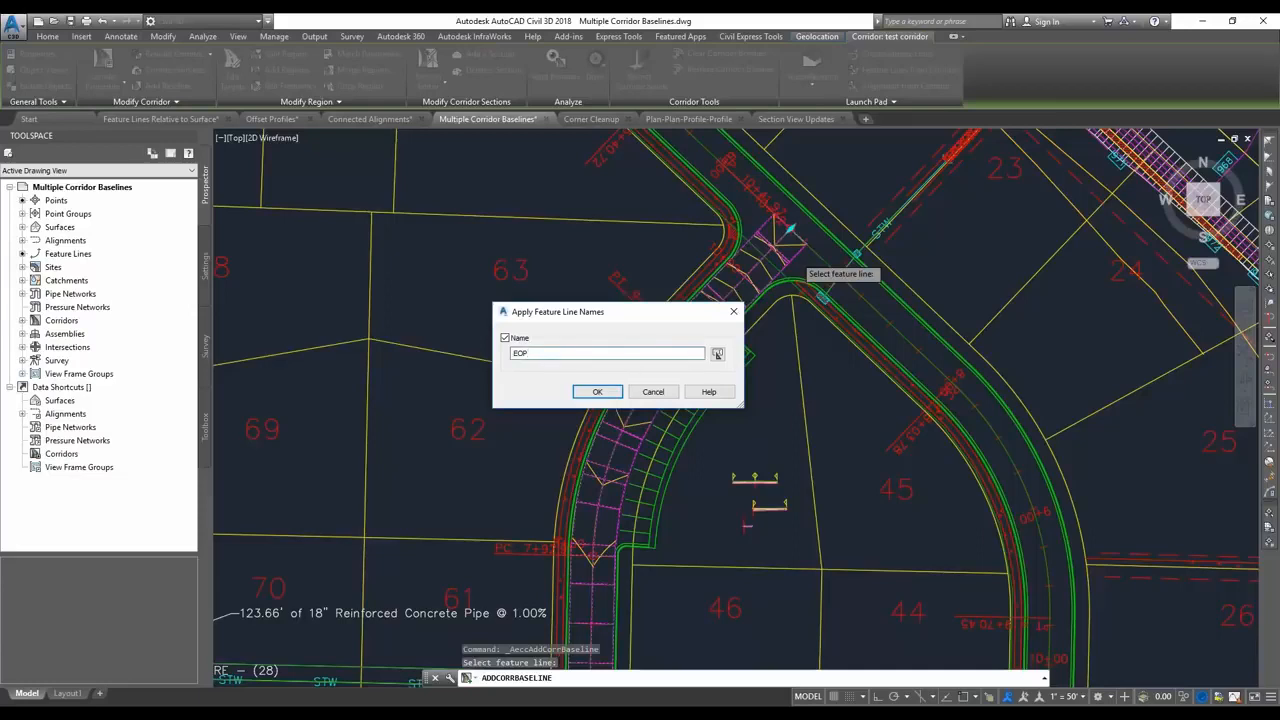
left_click(597, 392)
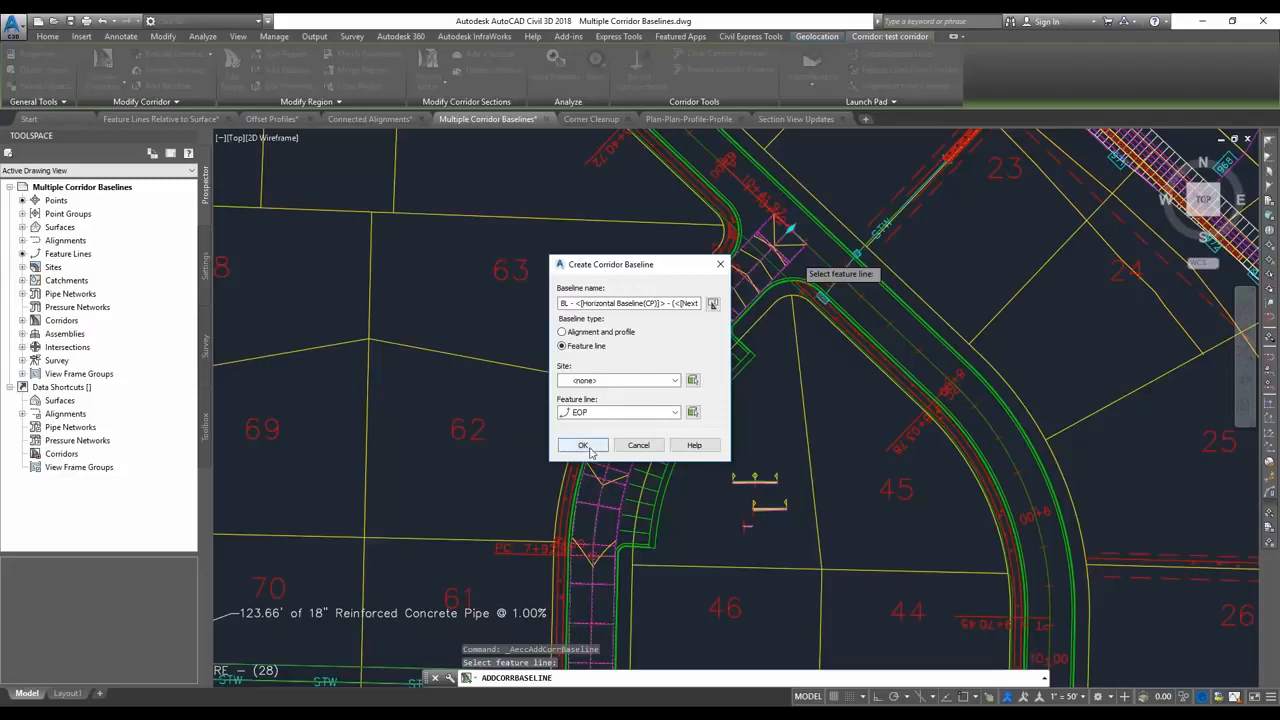
left_click(588, 447)
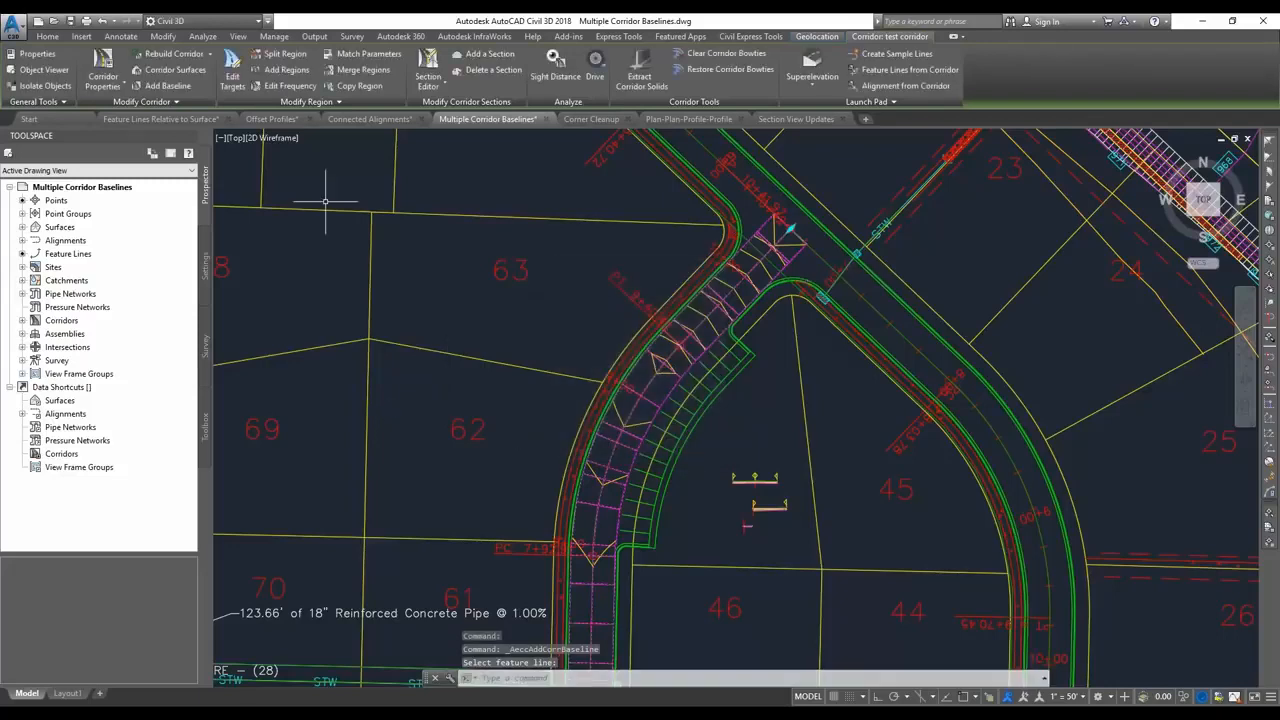
Add a region with the parking assembly to the EOP baseline, from about station 8+02 to 9+57, without setting targets.
left_click(284, 70)
left_click(694, 385)
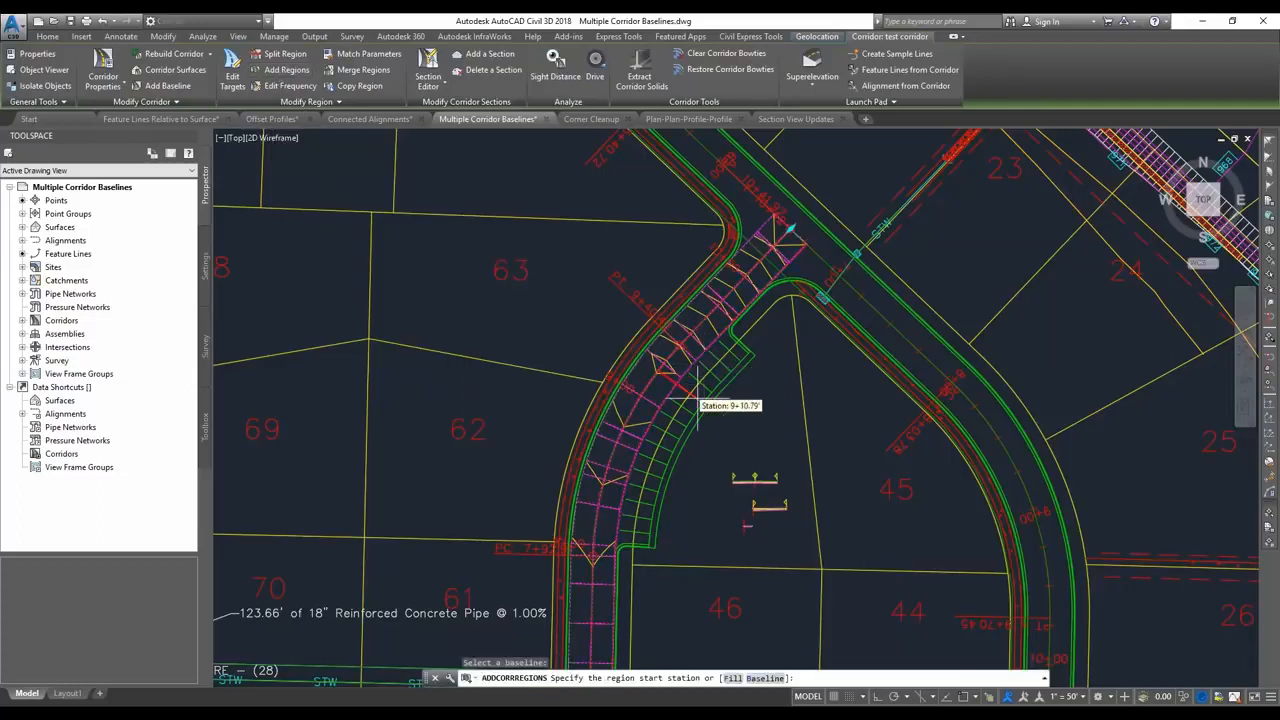
left_click(604, 542)
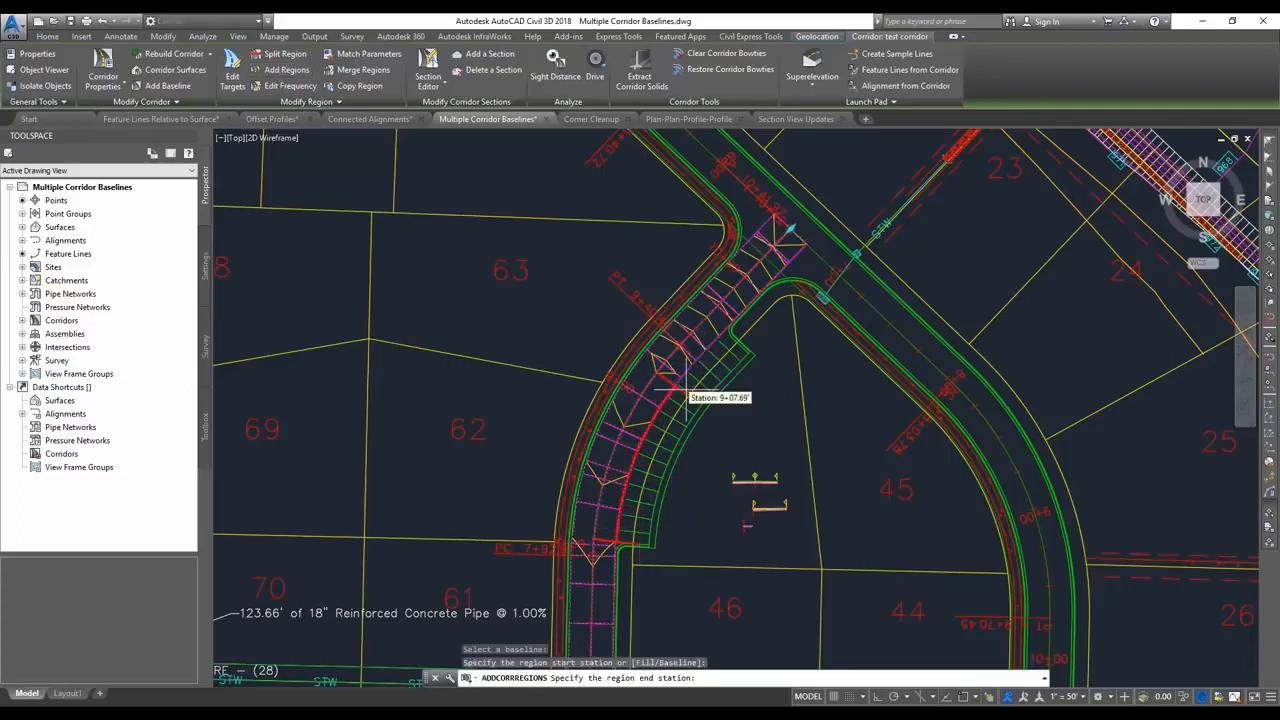
left_click(733, 344)
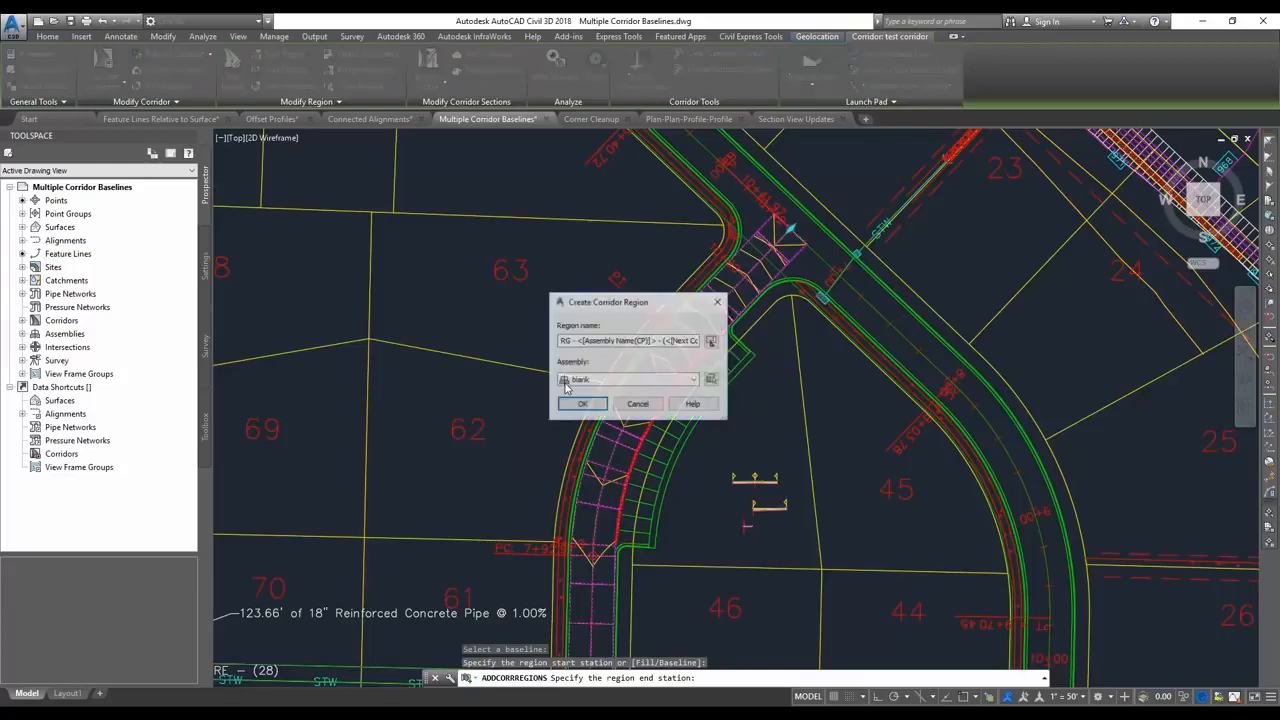
left_click(627, 380)
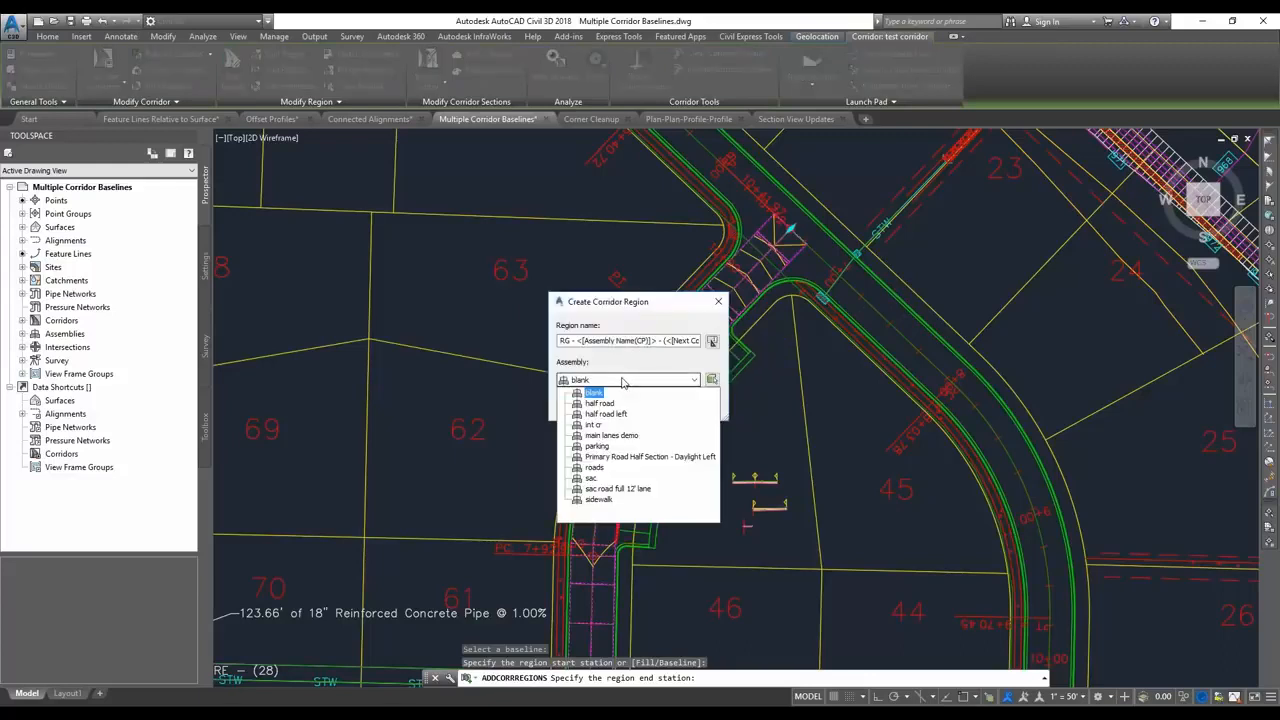
left_click(615, 453)
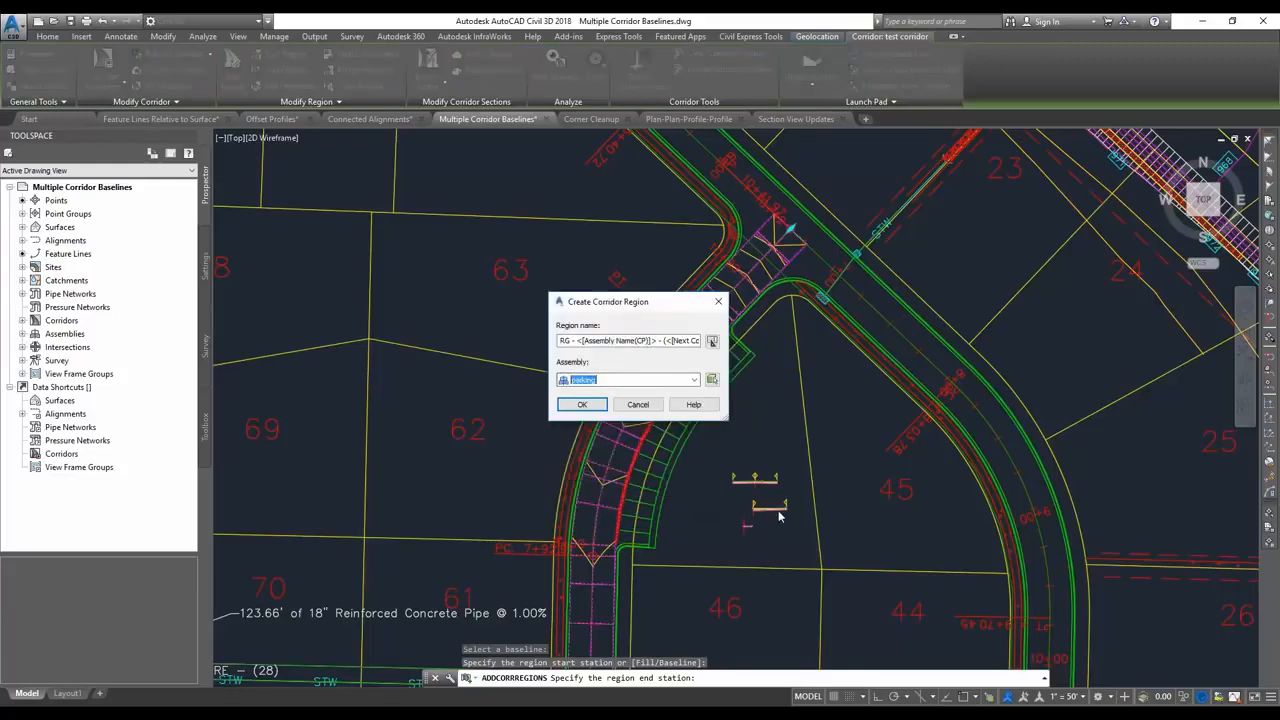
left_click(582, 405)
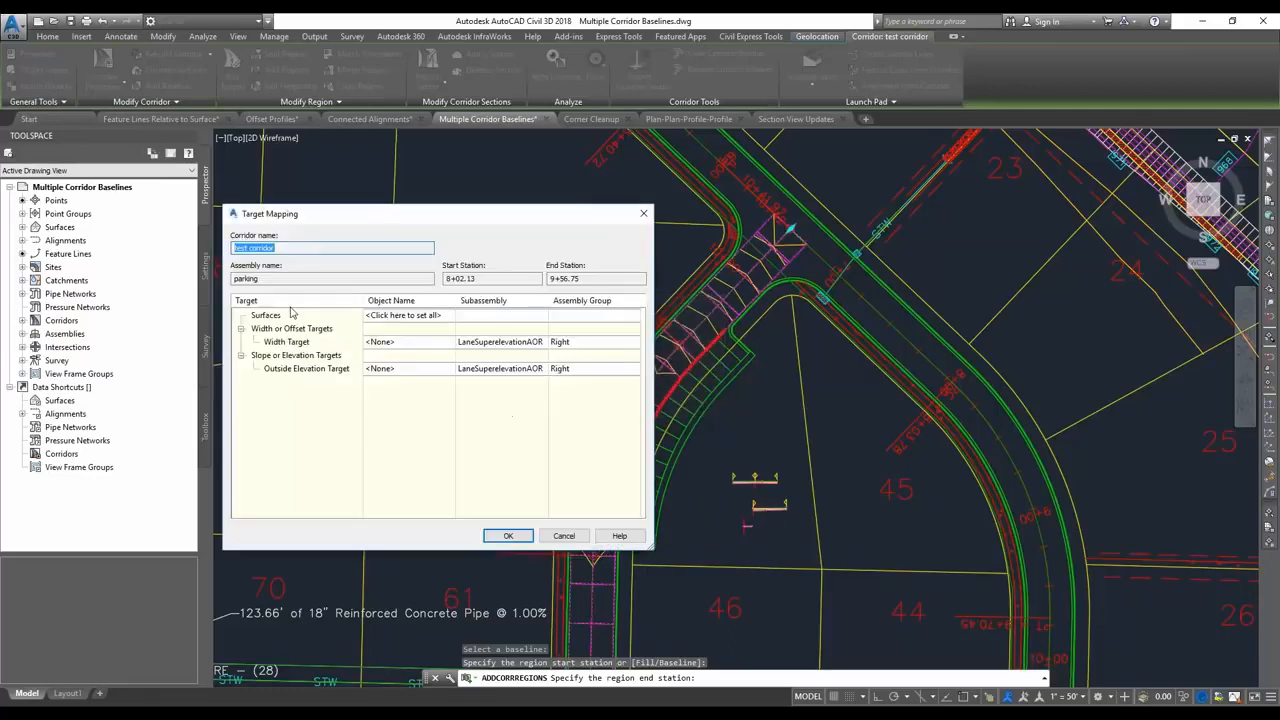
left_click(507, 535)
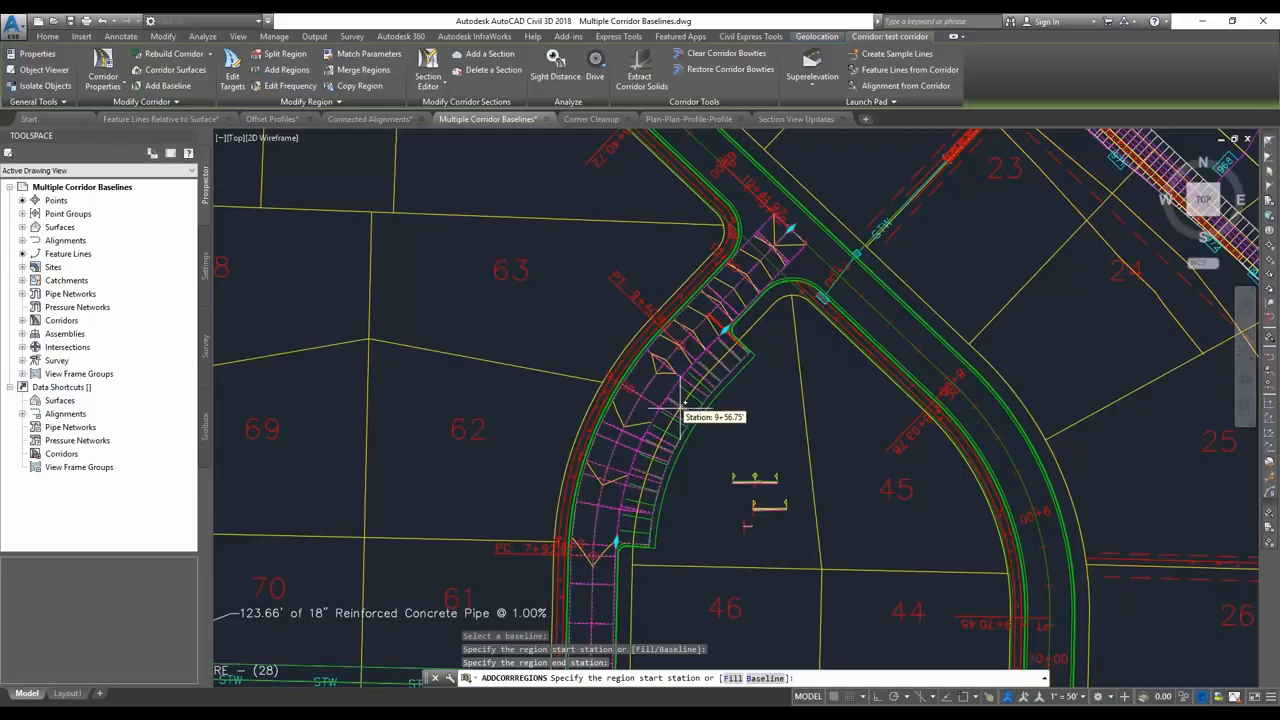
key("Escape")
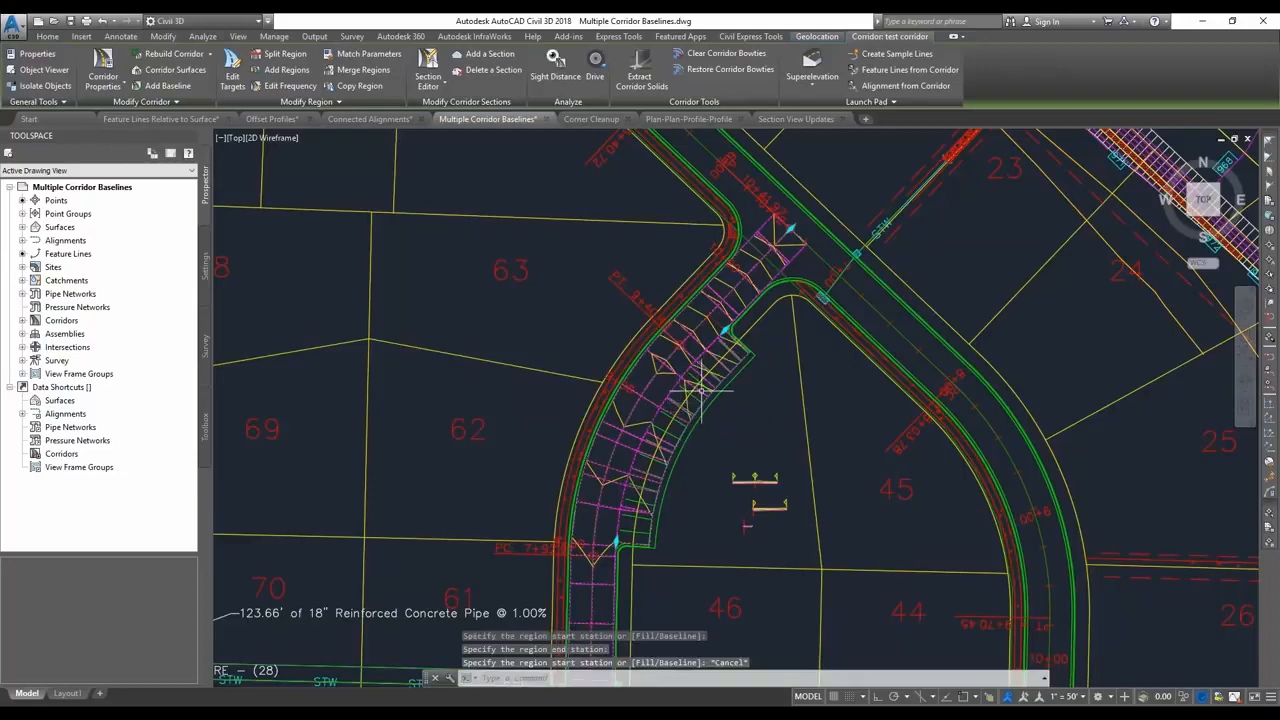
Extract only the ETW feature line from the outer edge of the test corridor's parking region.
key("Escape")
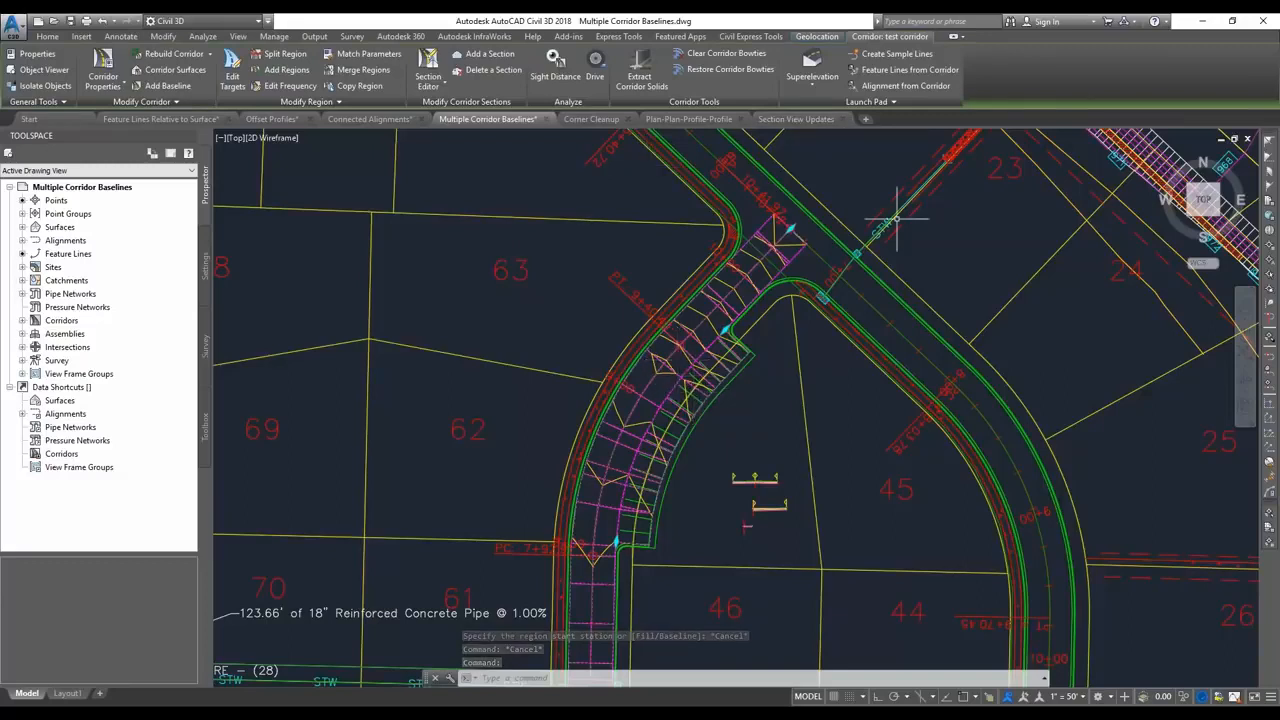
left_click(905, 69)
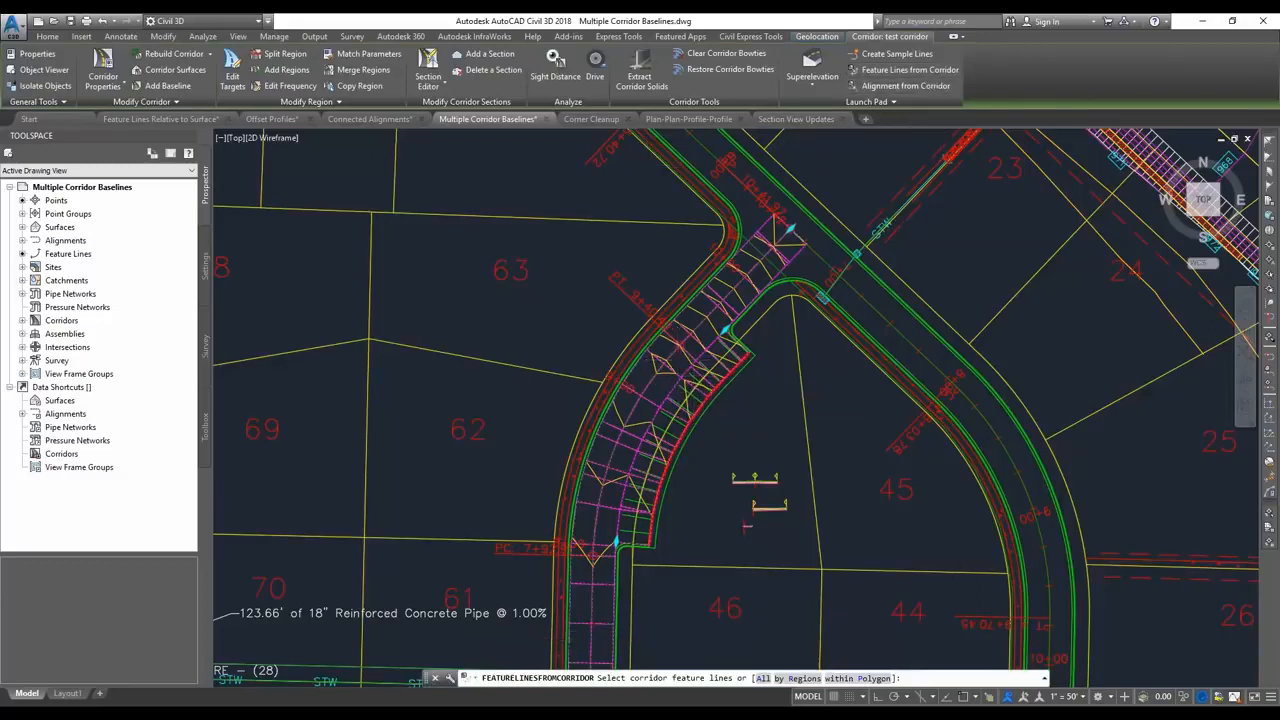
left_click(709, 392)
right_click(660, 373)
left_click(688, 386)
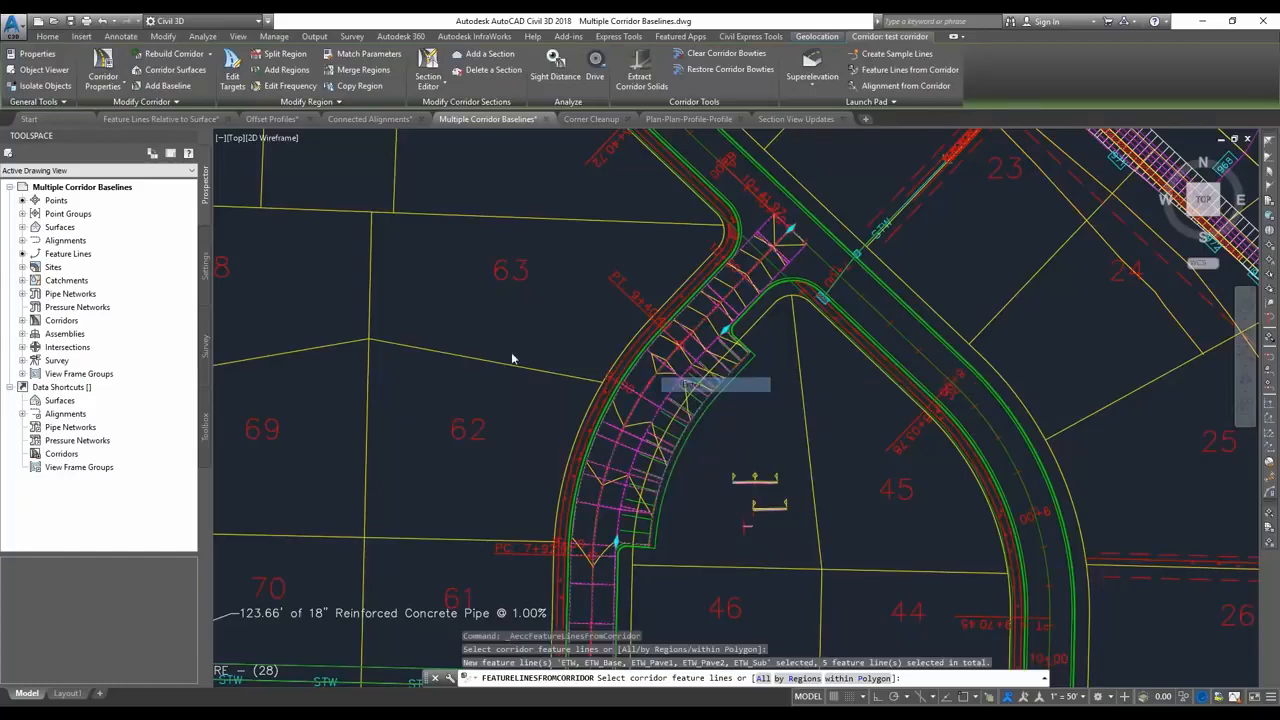
left_click(326, 267)
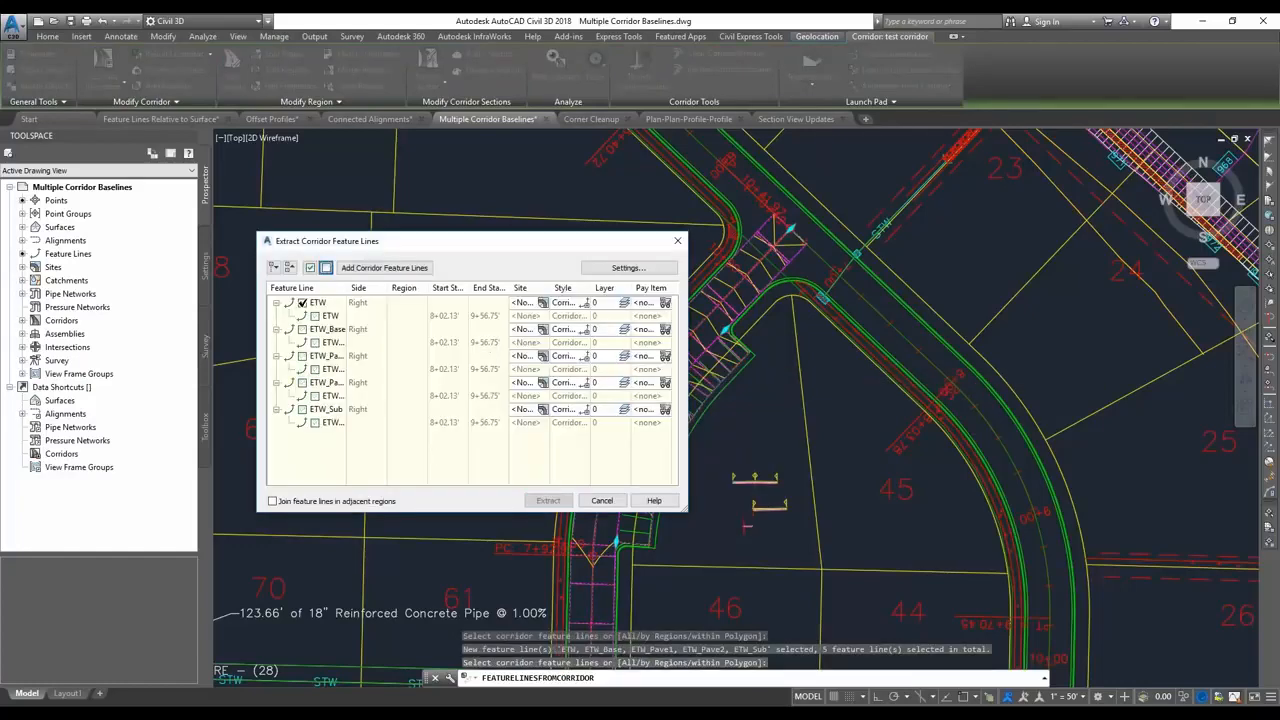
left_click(548, 500)
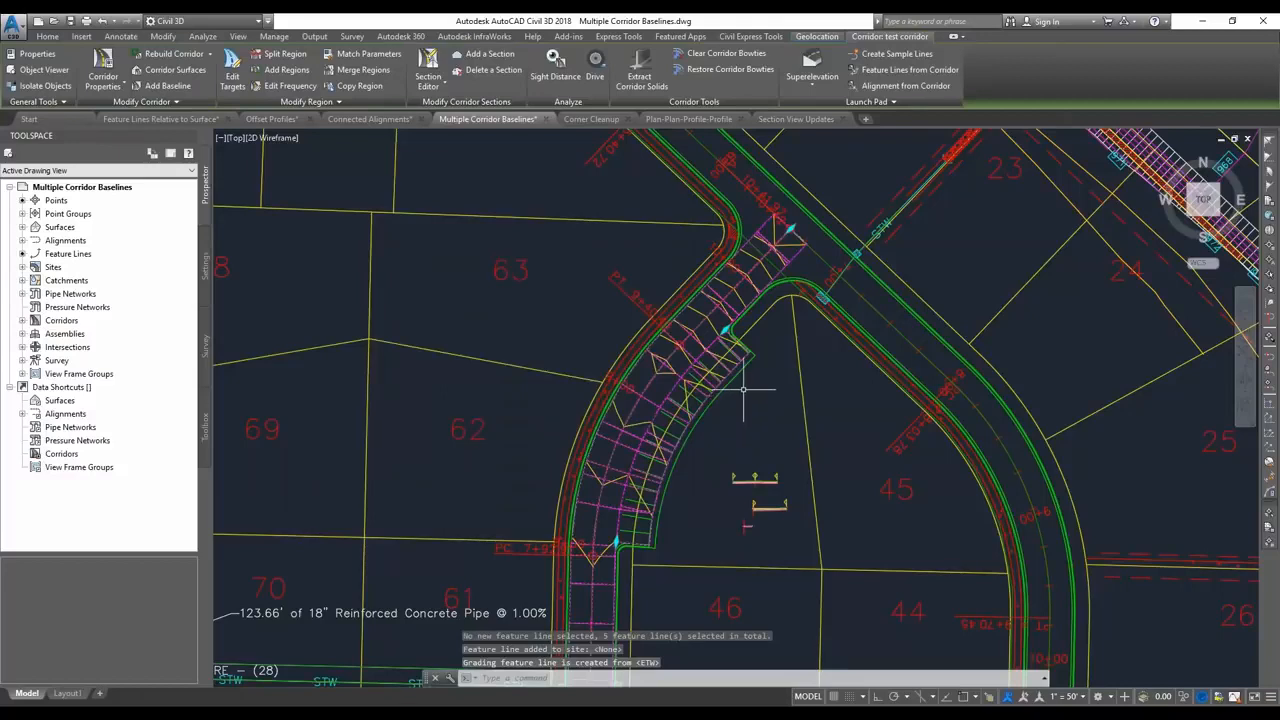
Add a feature line baseline to the test corridor using the extracted outer parking edge, naming that feature line parking.
left_click(165, 85)
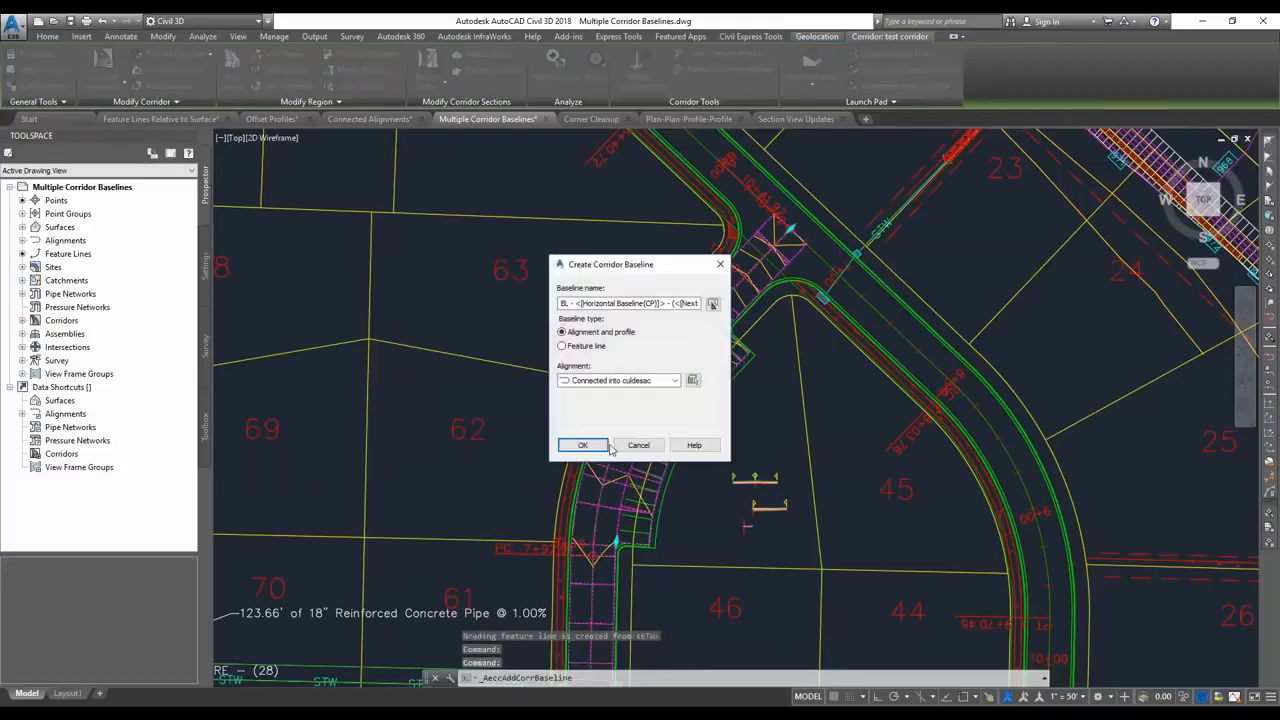
left_click(562, 346)
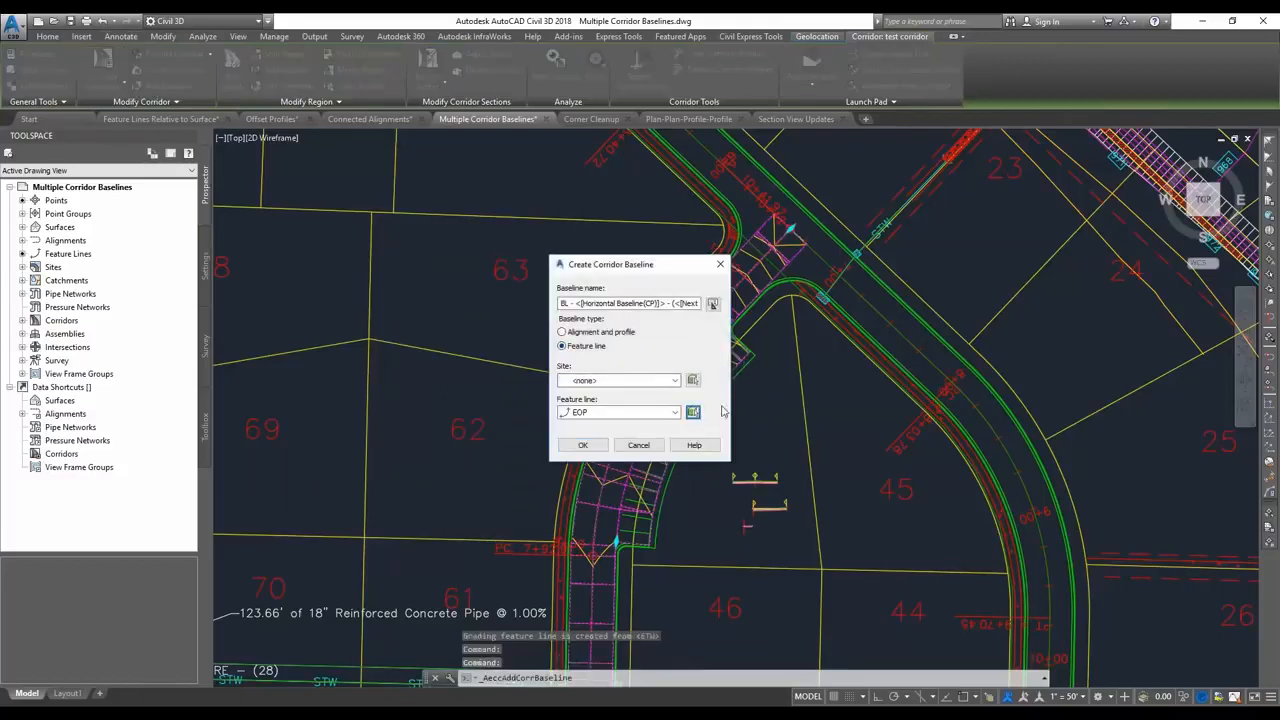
left_click(693, 412)
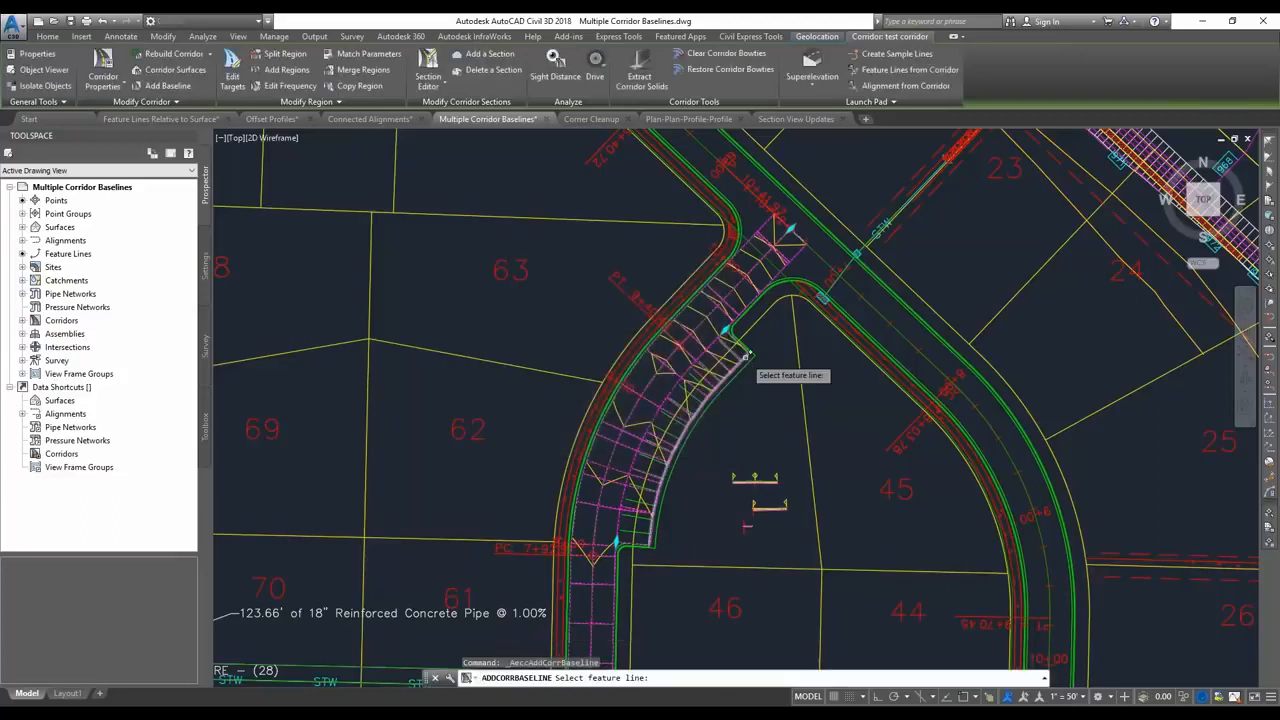
left_click(750, 362)
left_click(575, 352)
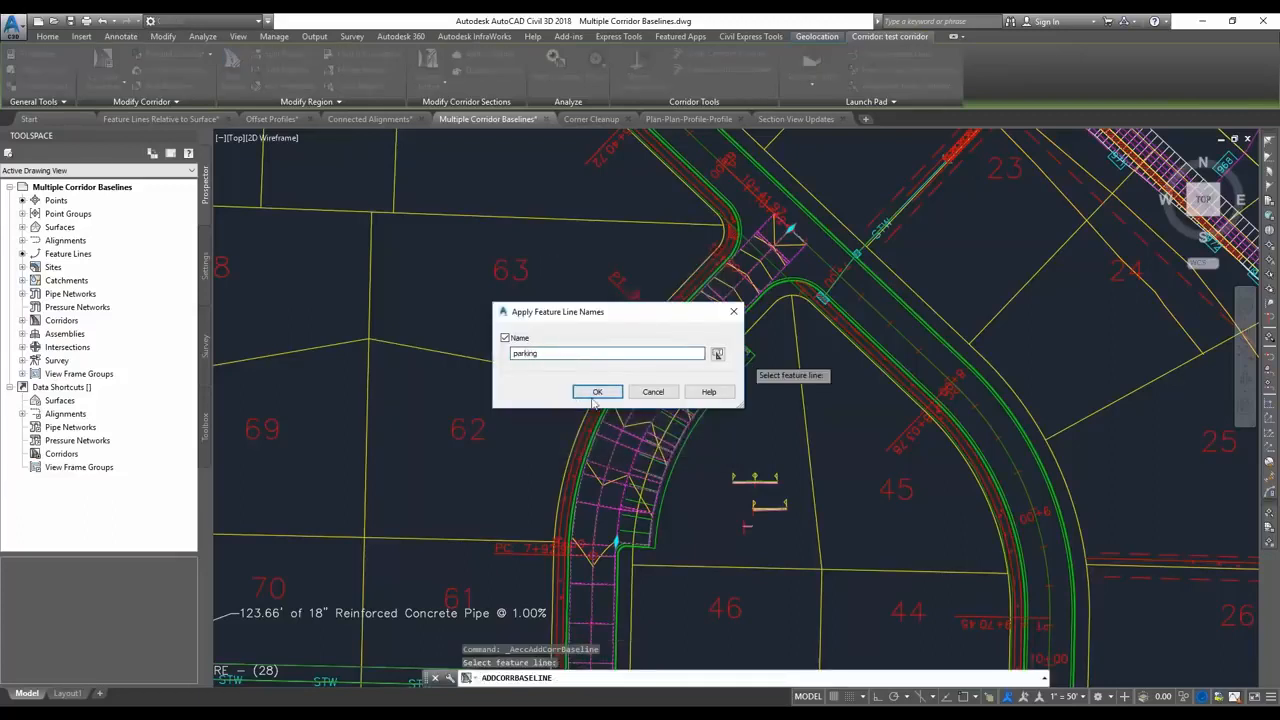
left_click(595, 396)
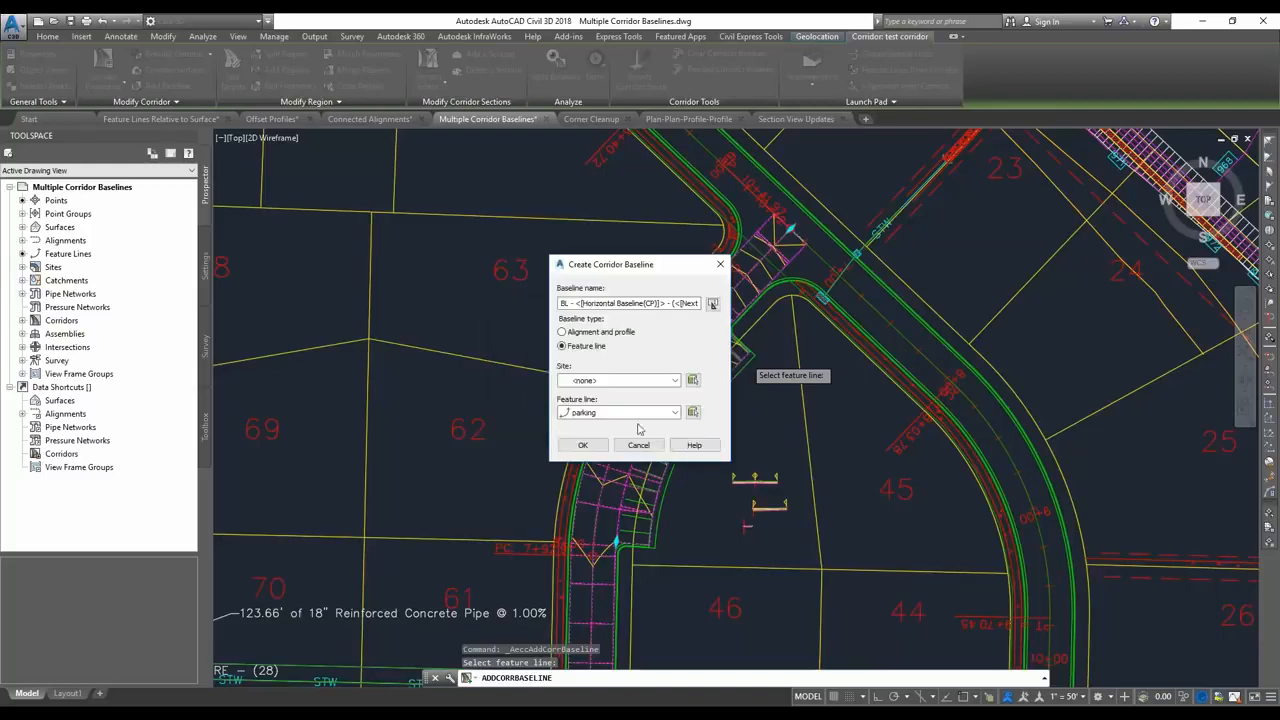
left_click(584, 445)
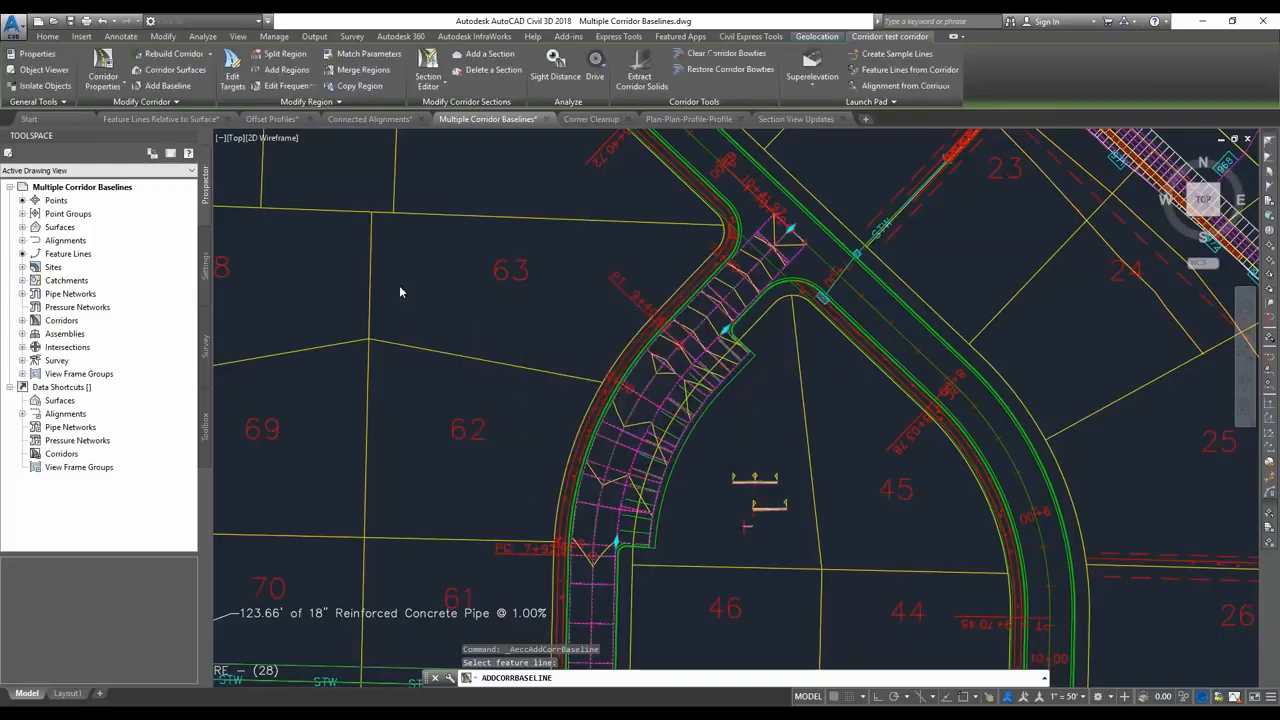
Fill the whole parking baseline with a new corridor region that uses the sidewalk assembly.
left_click(271, 70)
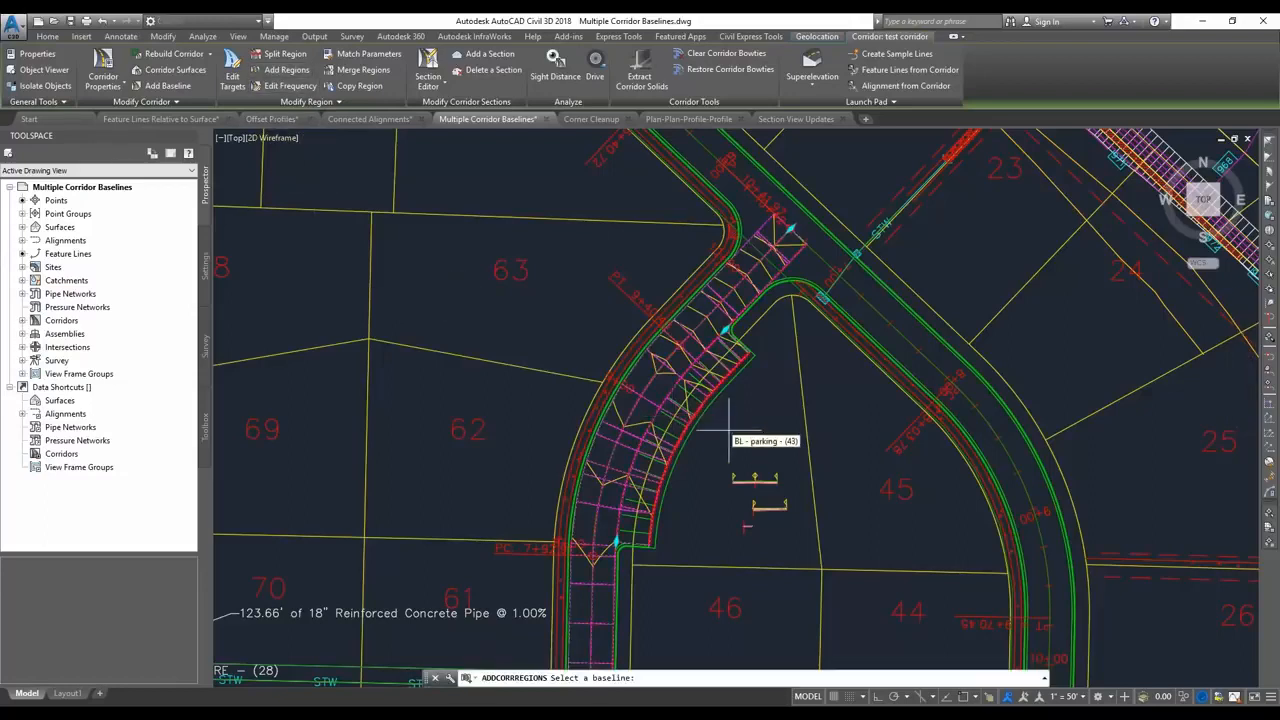
left_click(684, 375)
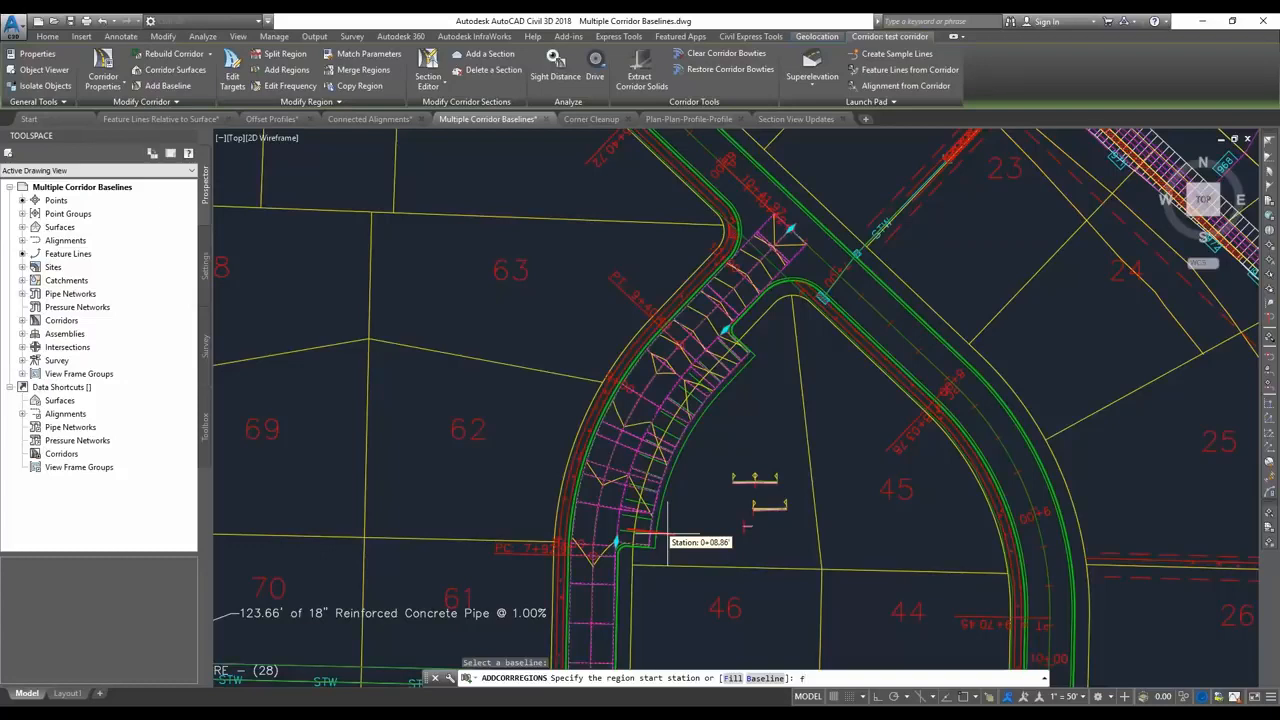
type("f")
key("Return")
left_click(599, 383)
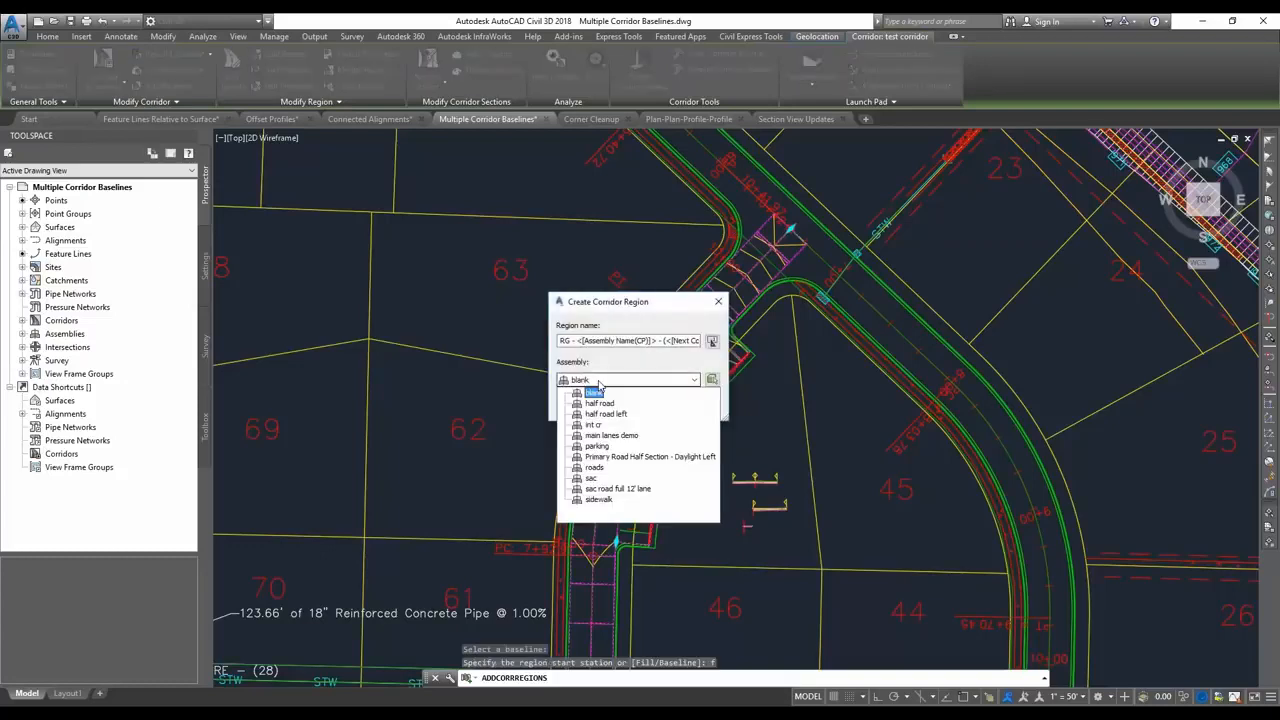
left_click(599, 500)
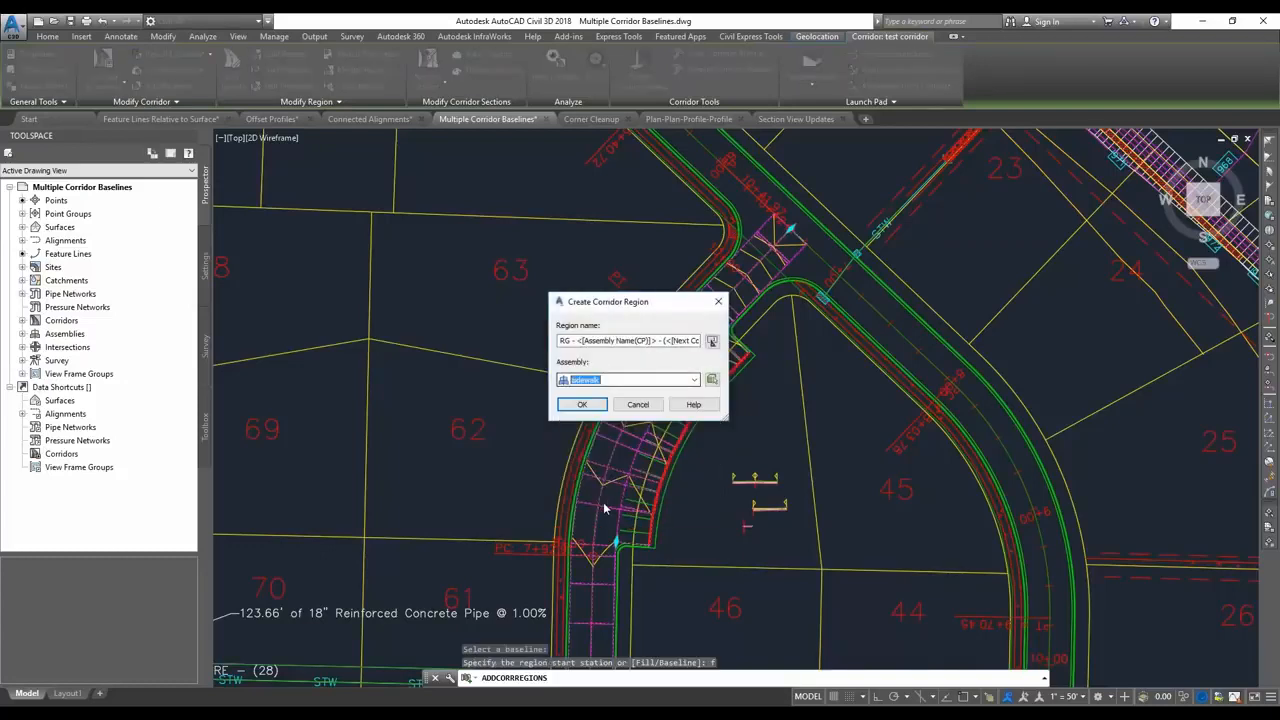
left_click(582, 405)
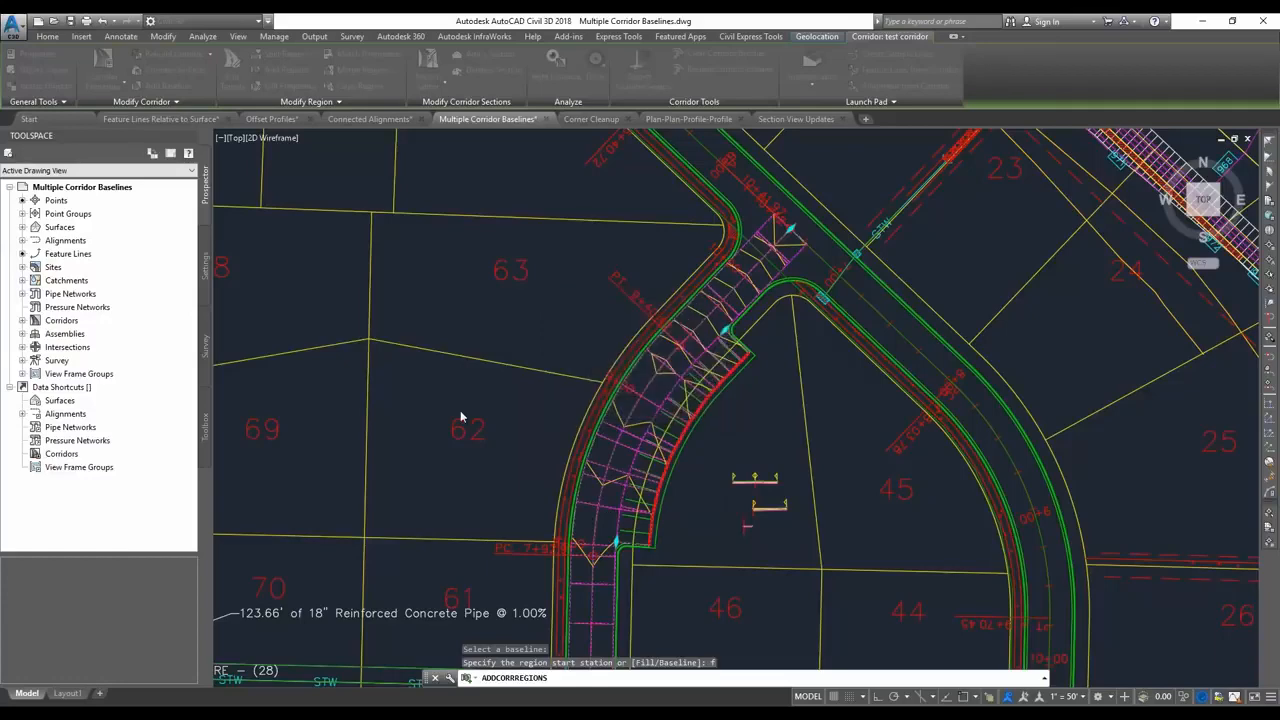
left_click(508, 535)
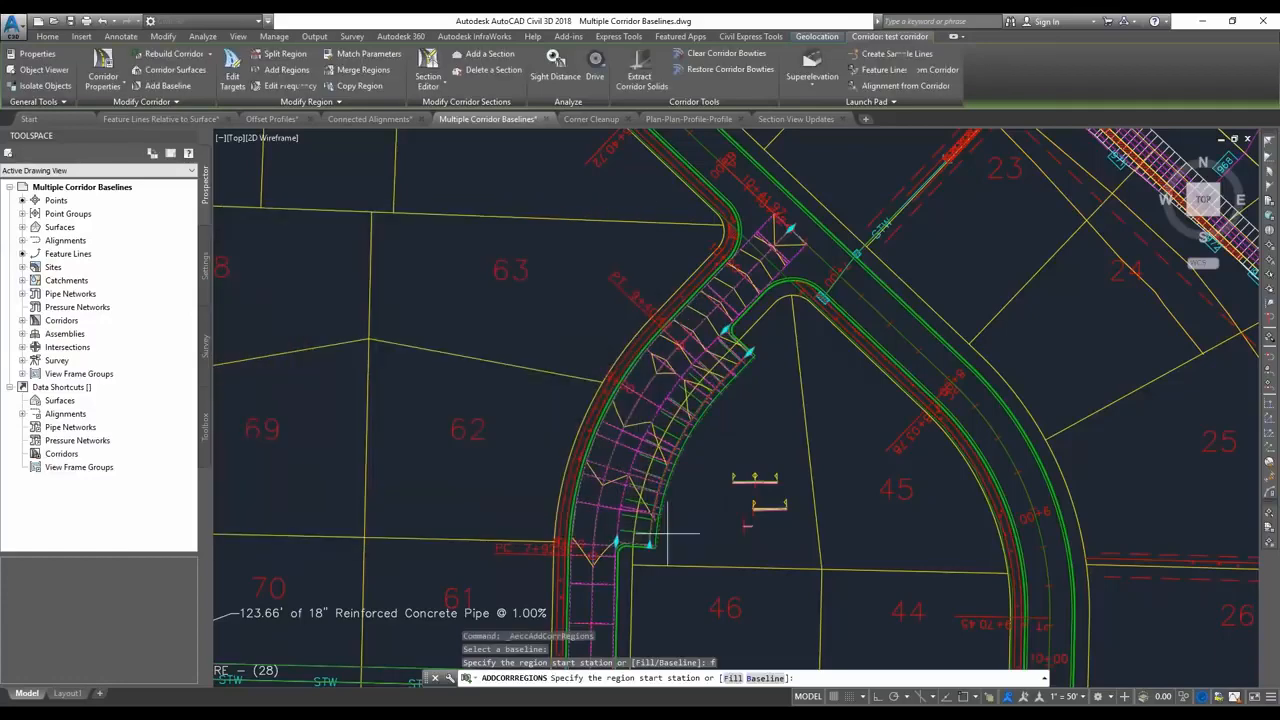
scroll(664, 557, "up", 2)
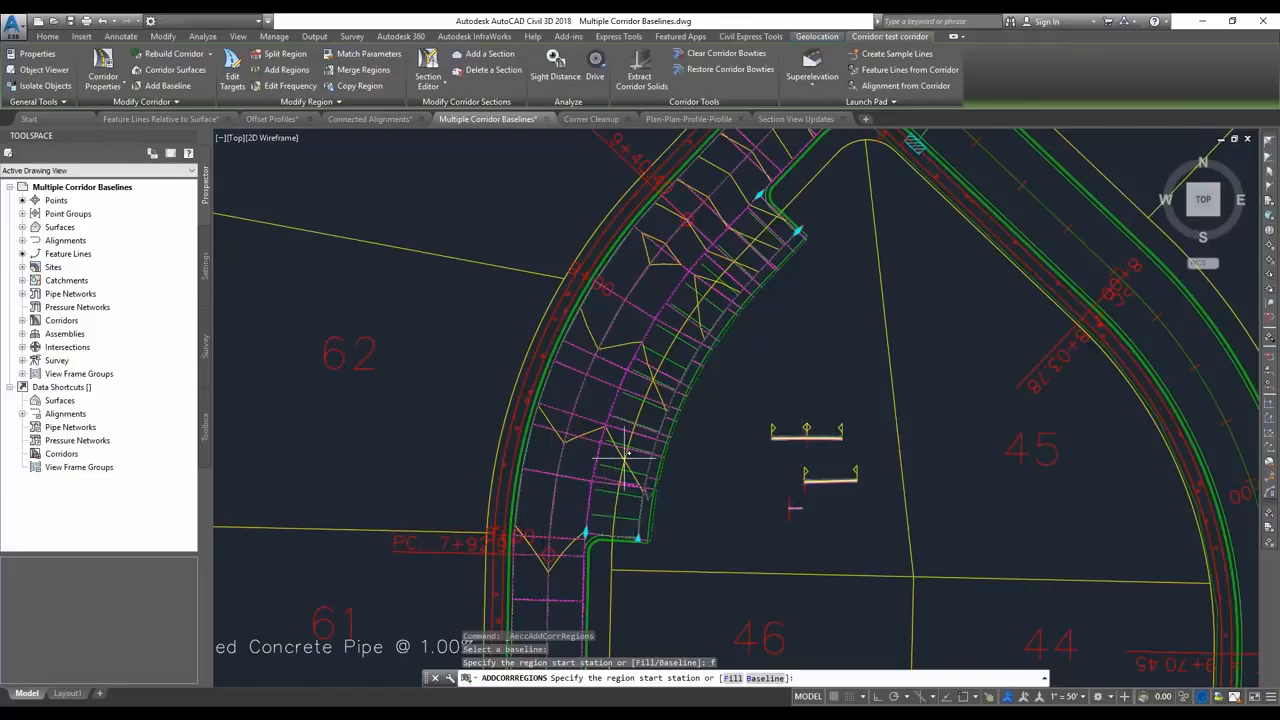
key("Escape")
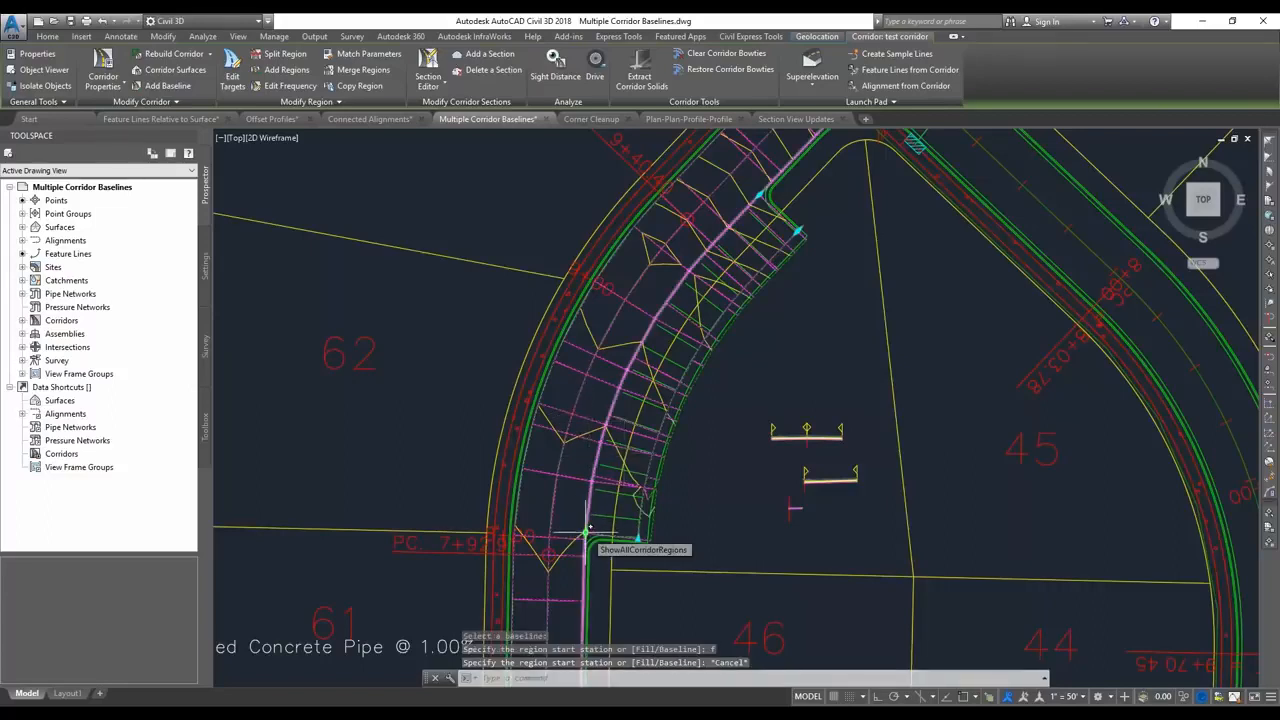
Move the start stations of the parking and sidewalk regions farther along their baselines, away from the southern end.
left_click(604, 484)
left_click(595, 470)
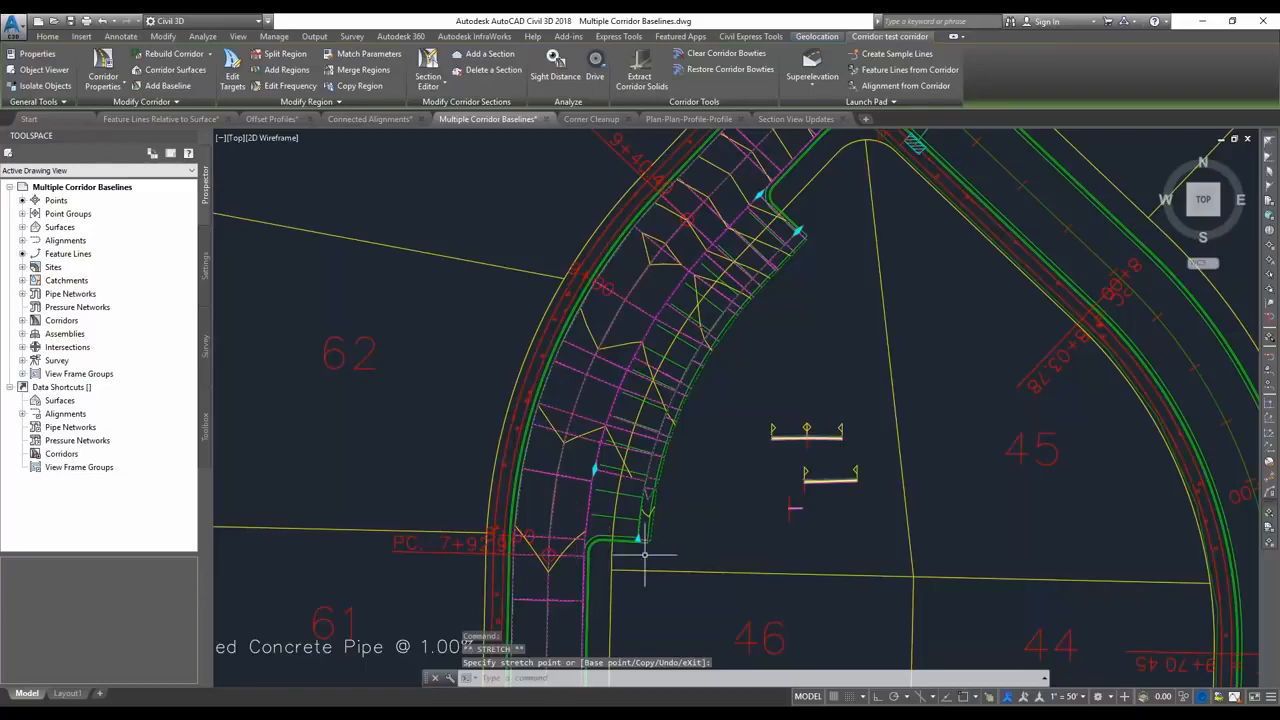
left_click(661, 425)
Shorten the sidewalk and parking regions at their northern ends by moving both end stations back along the baselines.
left_click(797, 231)
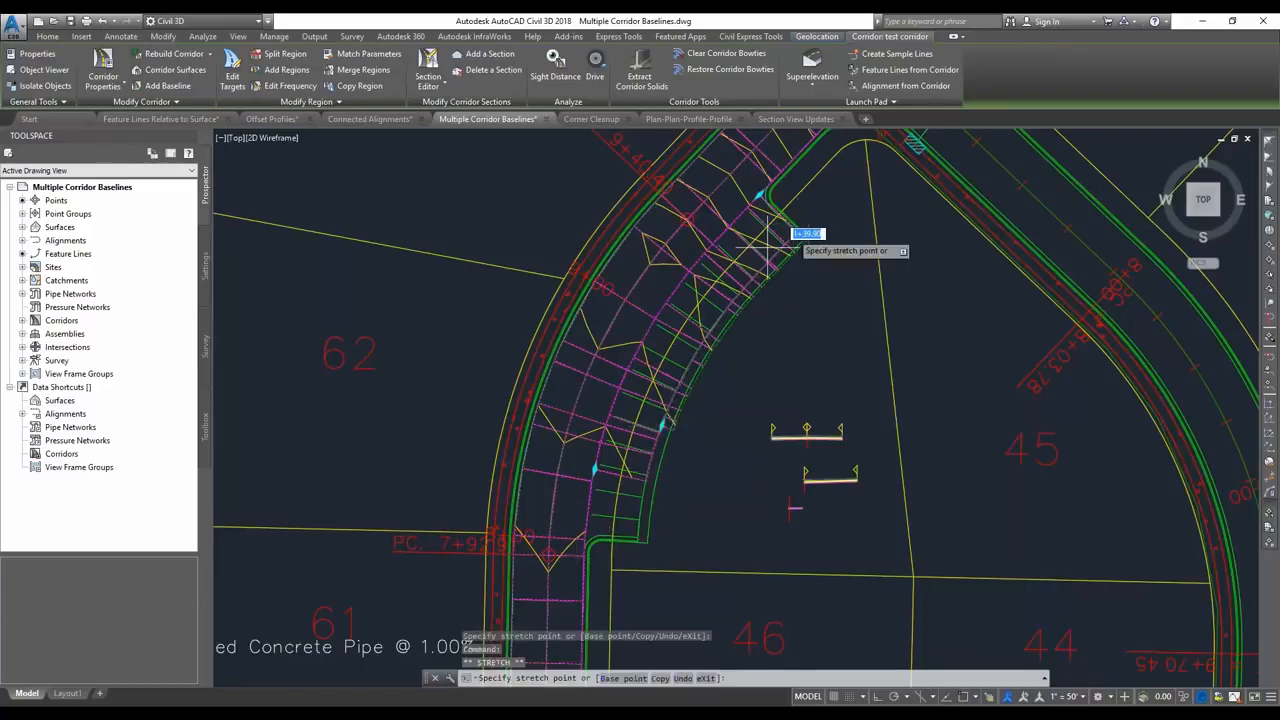
left_click(740, 288)
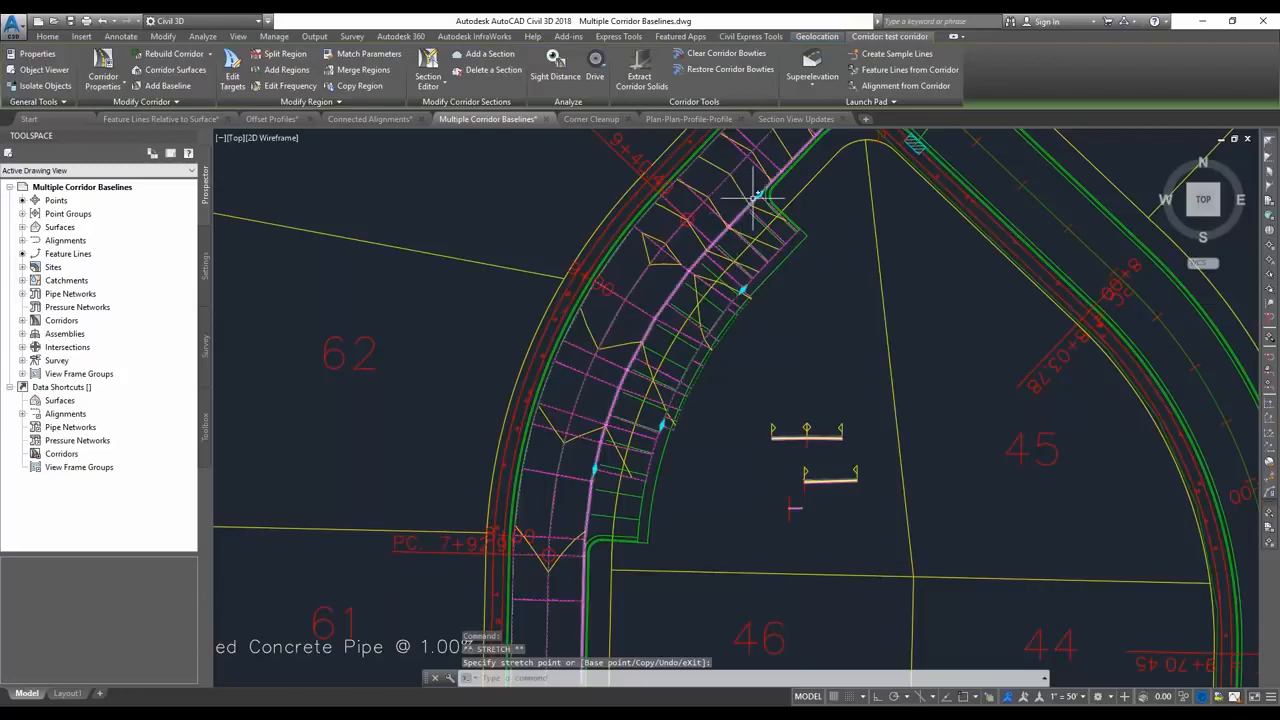
left_click(731, 224)
left_click(728, 228)
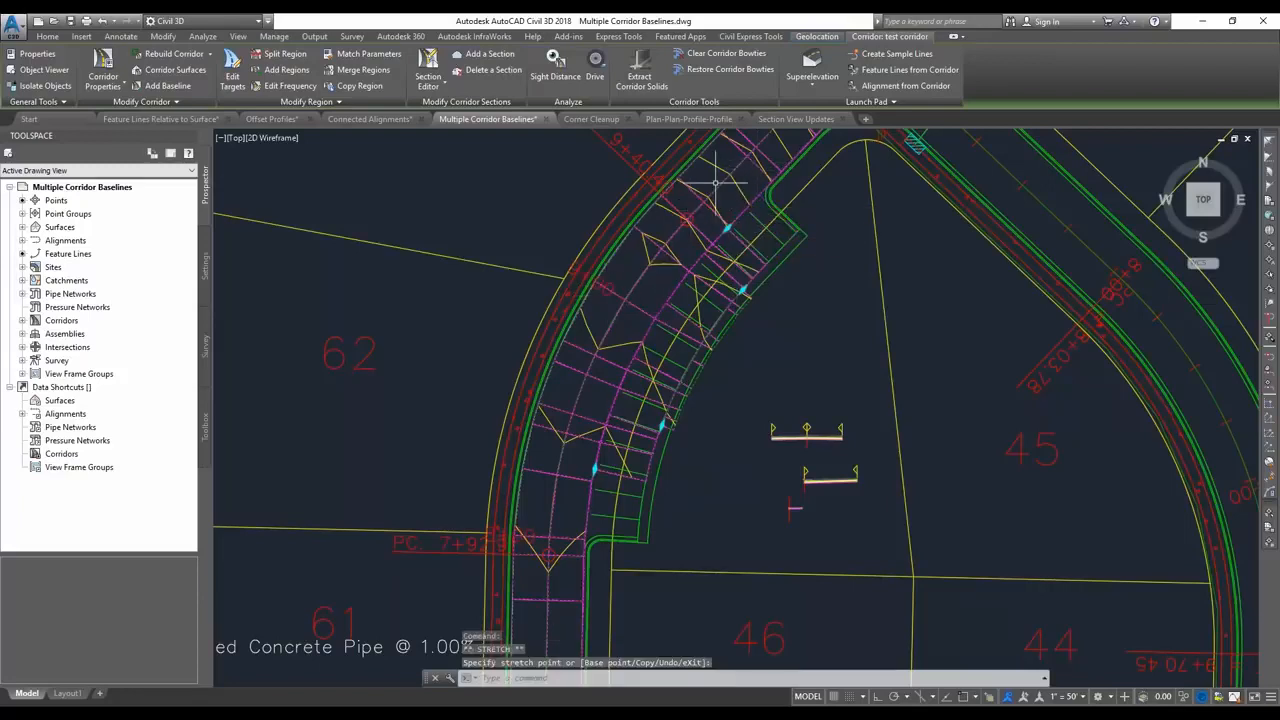
Extend the parking and sidewalk regions southward by moving both start stations near the southern edge of the parking area.
left_click(594, 468)
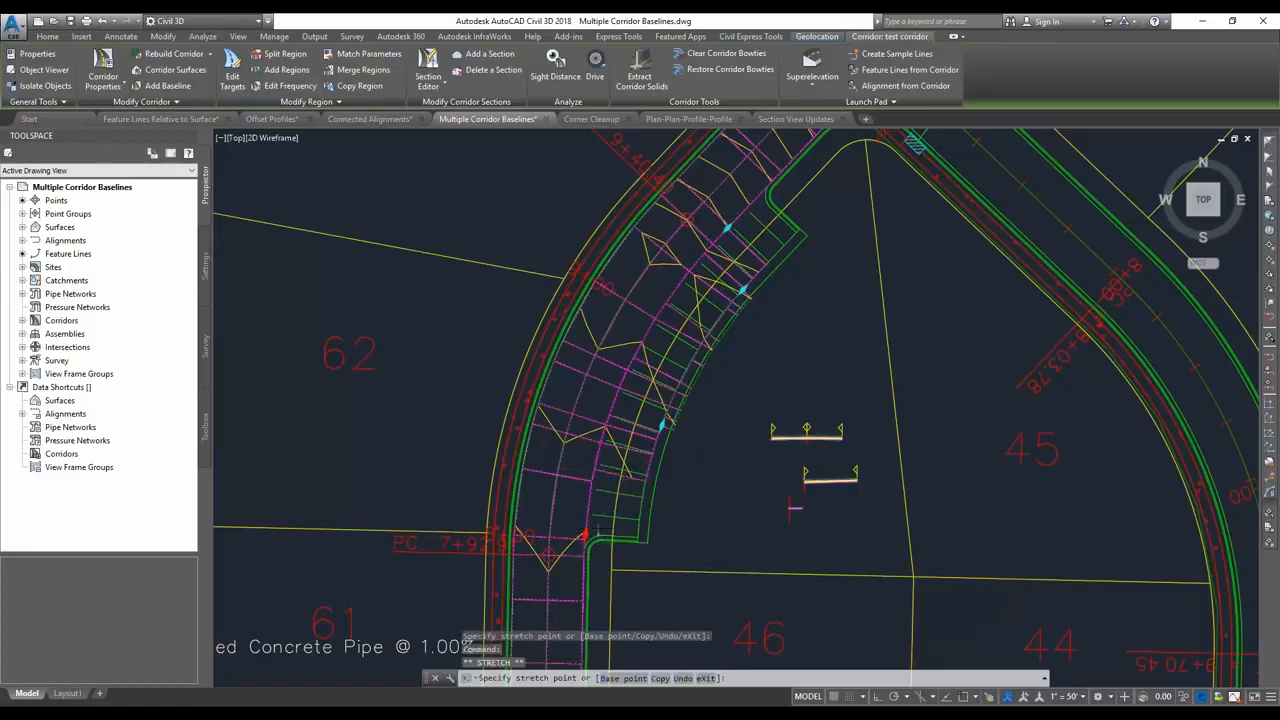
left_click(586, 534)
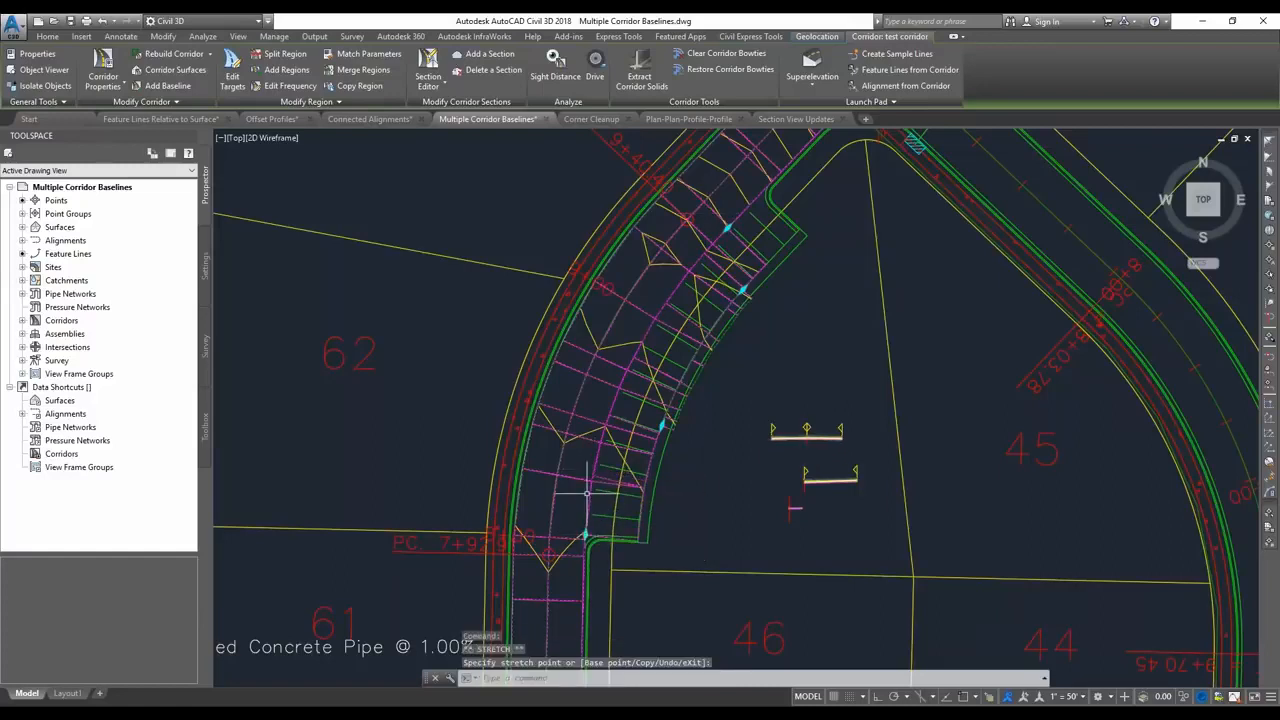
left_click(662, 425)
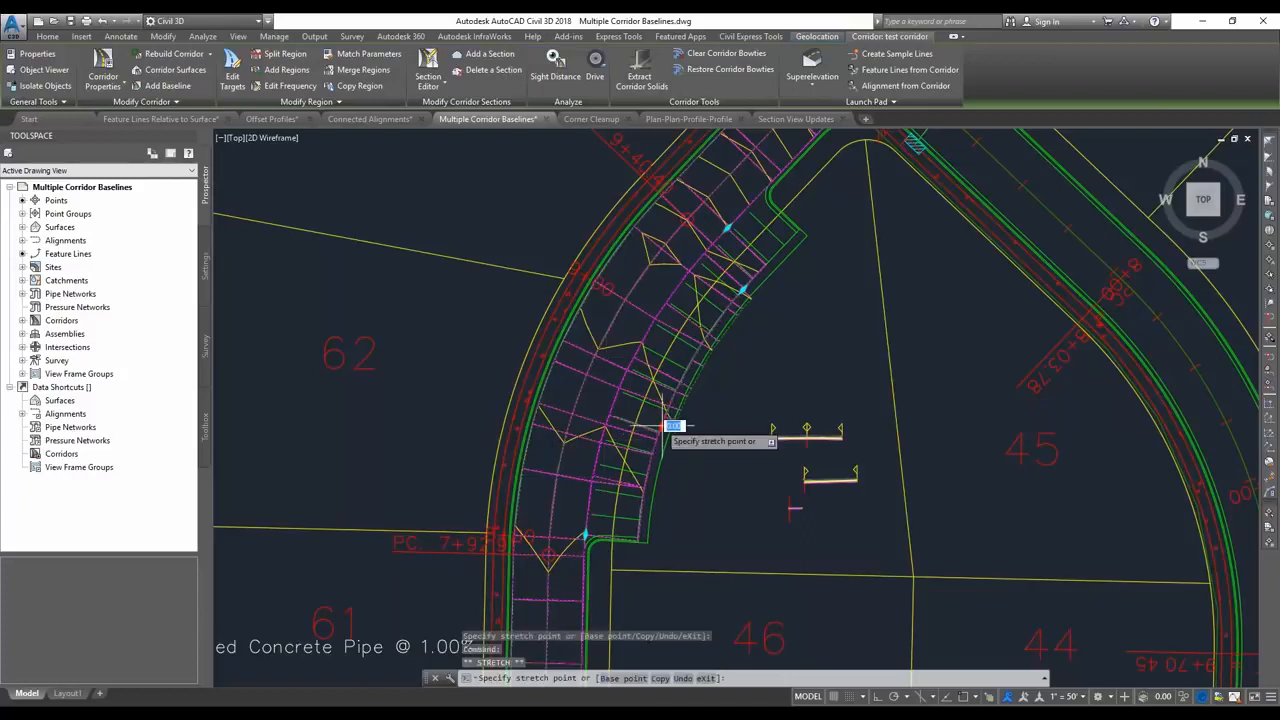
left_click(640, 529)
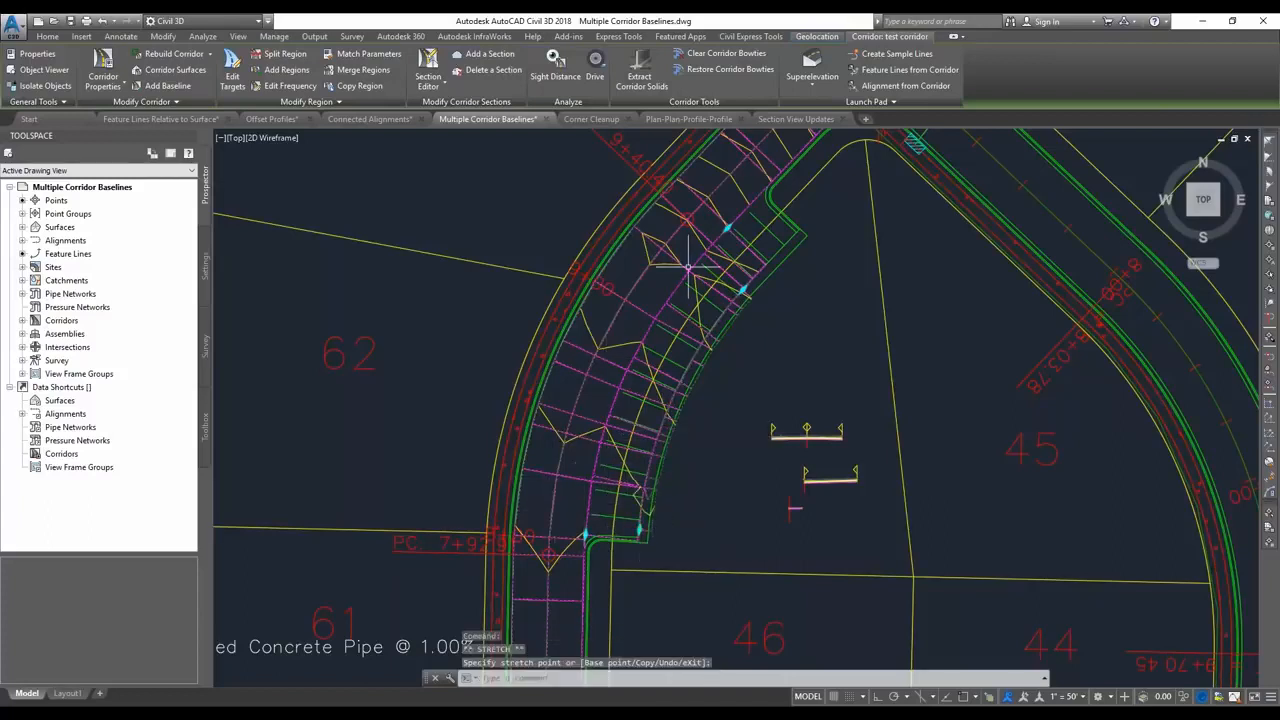
left_click(766, 192)
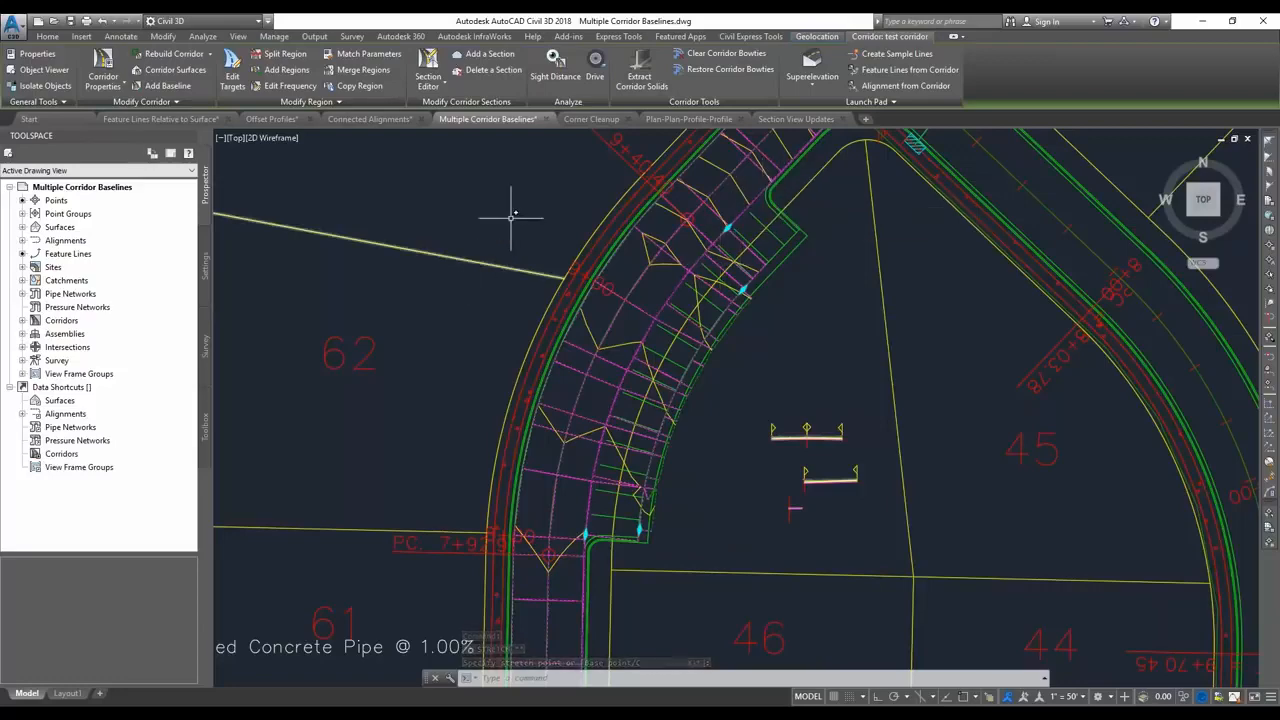
key("Escape")
Switch to the PowerPoint slide show and advance to the Corner Cleanup for Corridors slide.
key("alt+Tab")
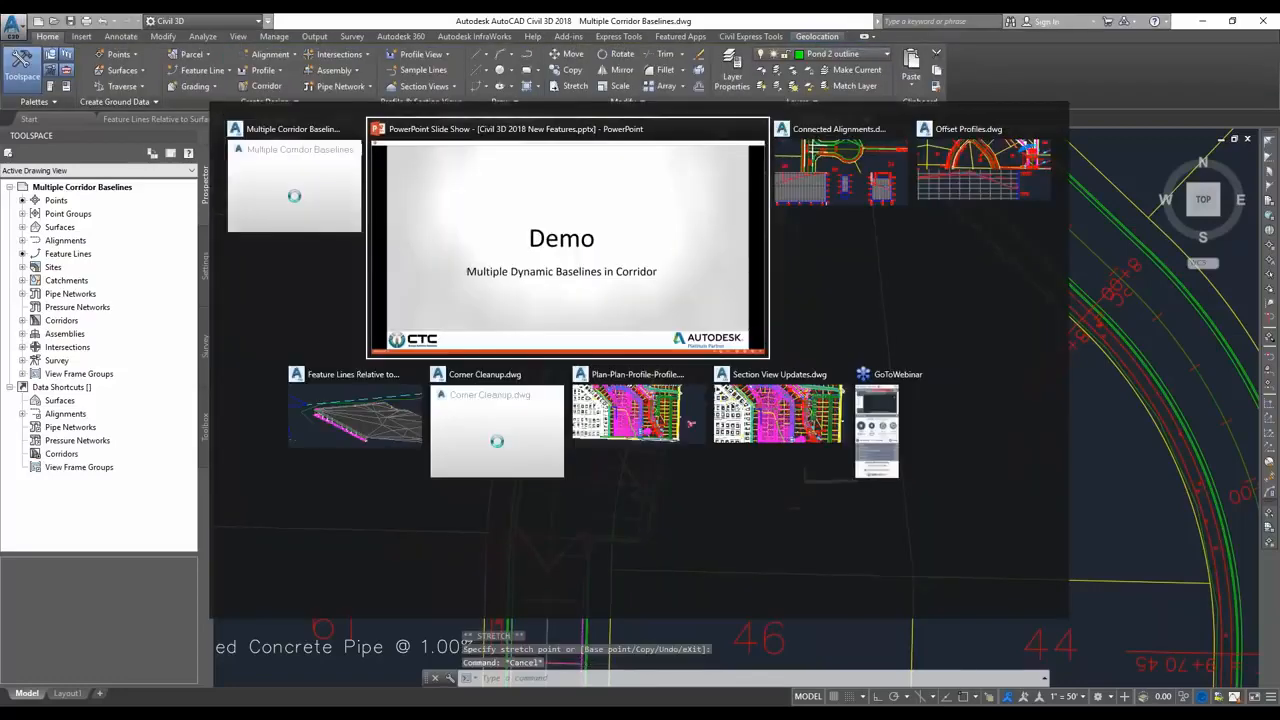
key("Right")
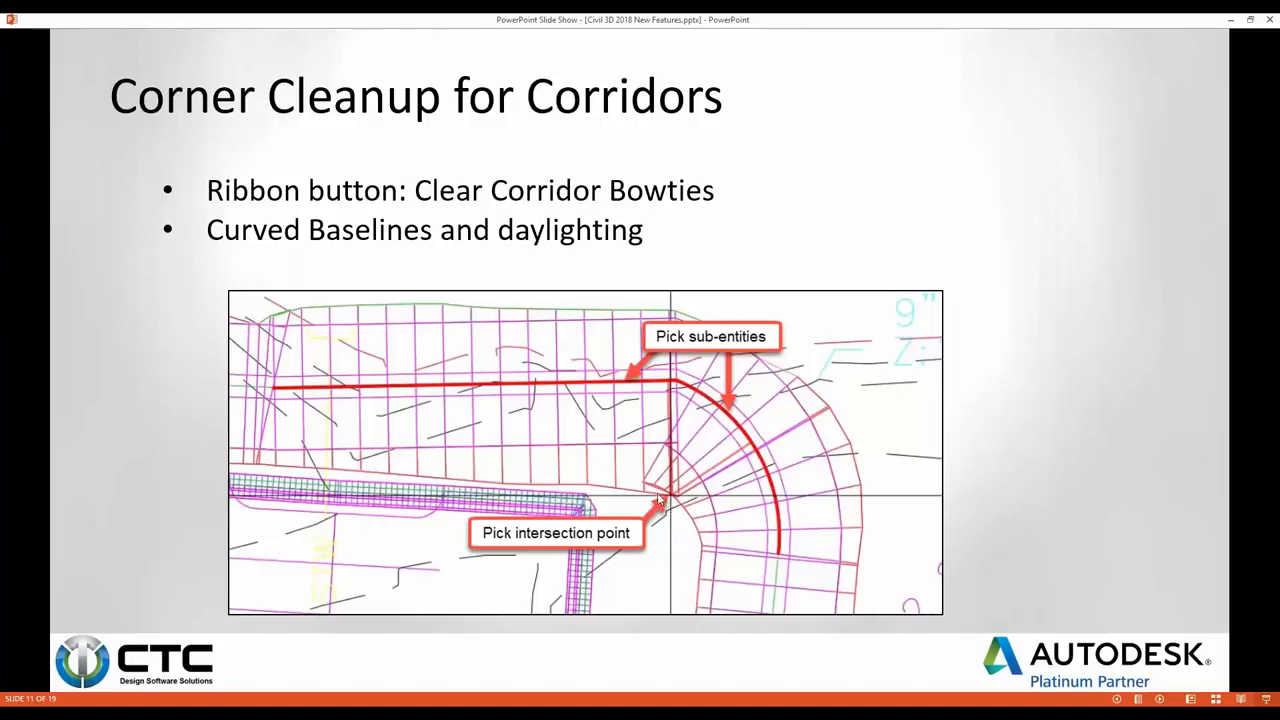
Switch to the Corner Cleanup drawing in Civil 3D and examine the curb corridor's northwest corner.
key("alt+Tab")
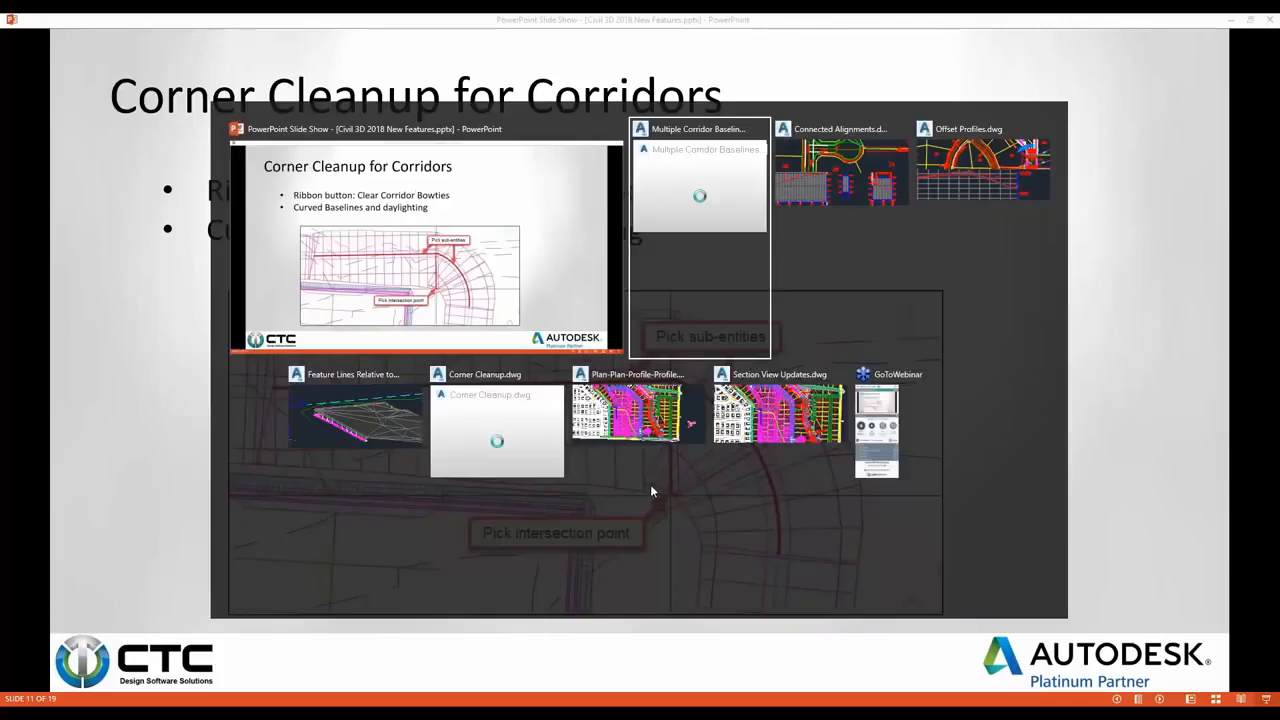
key("alt+Tab")
key("alt+Tab")
key("alt+Tab")
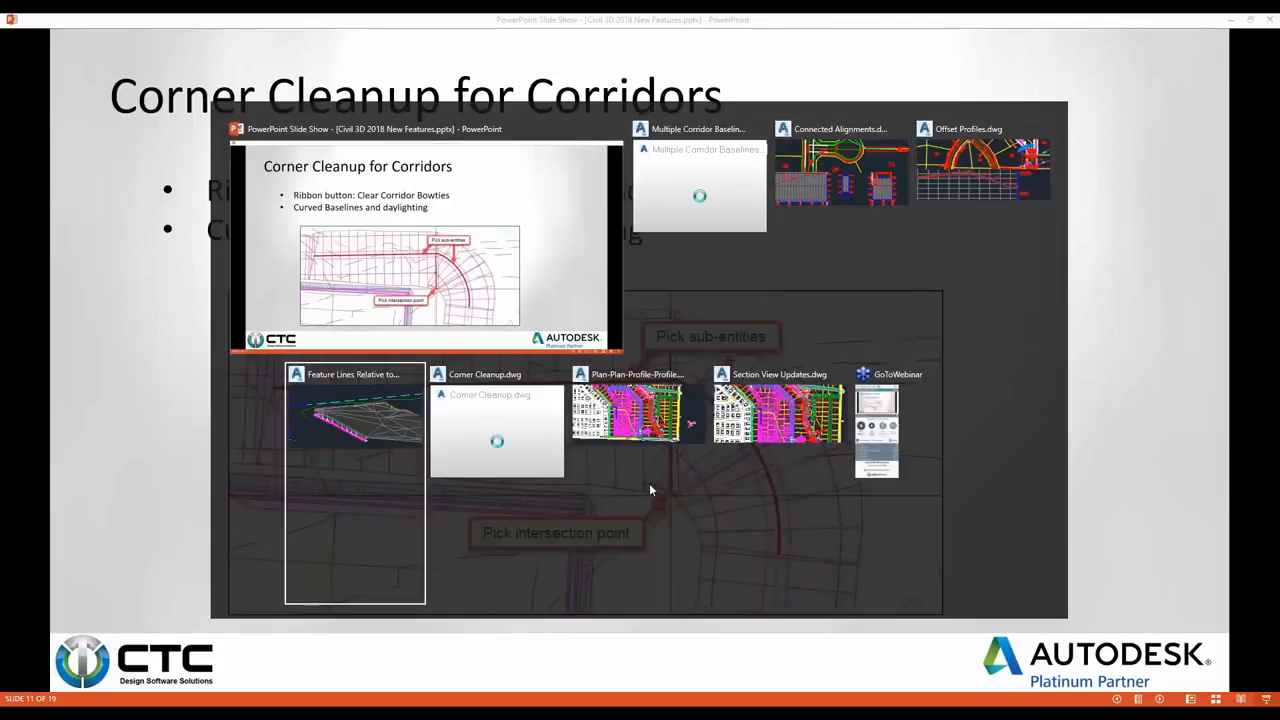
key("alt+Tab")
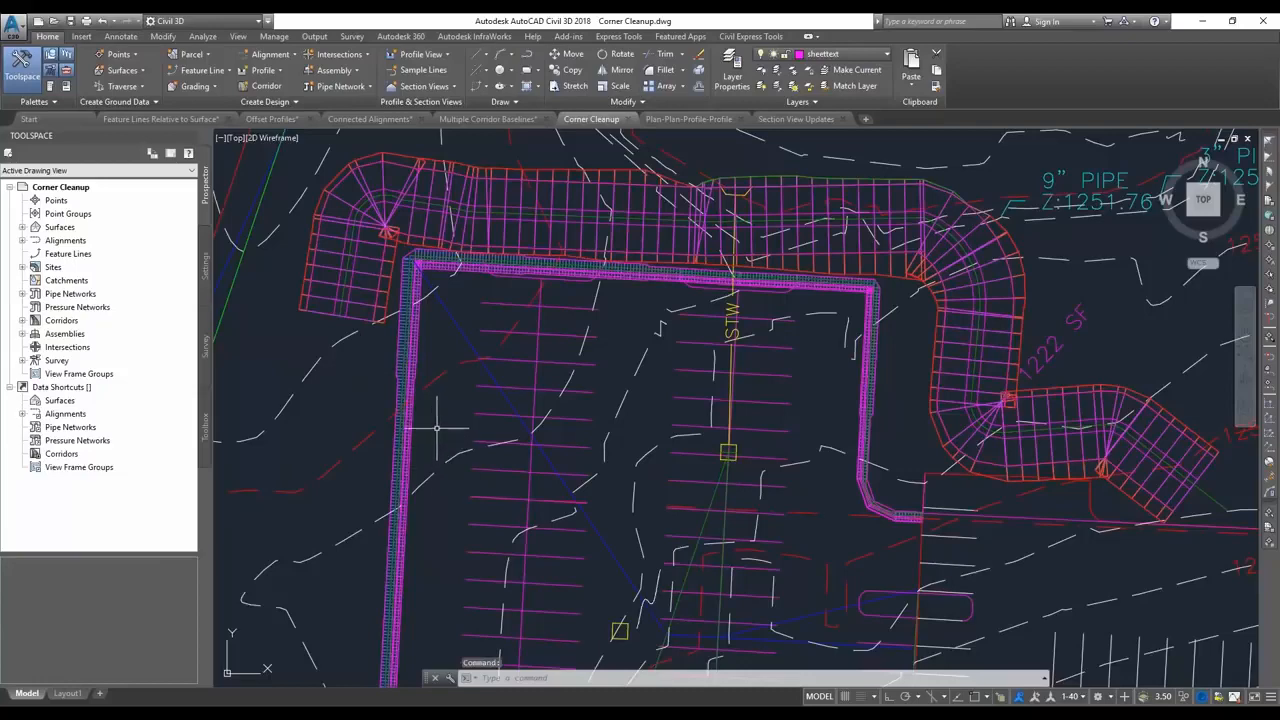
scroll(416, 265, "up", 2)
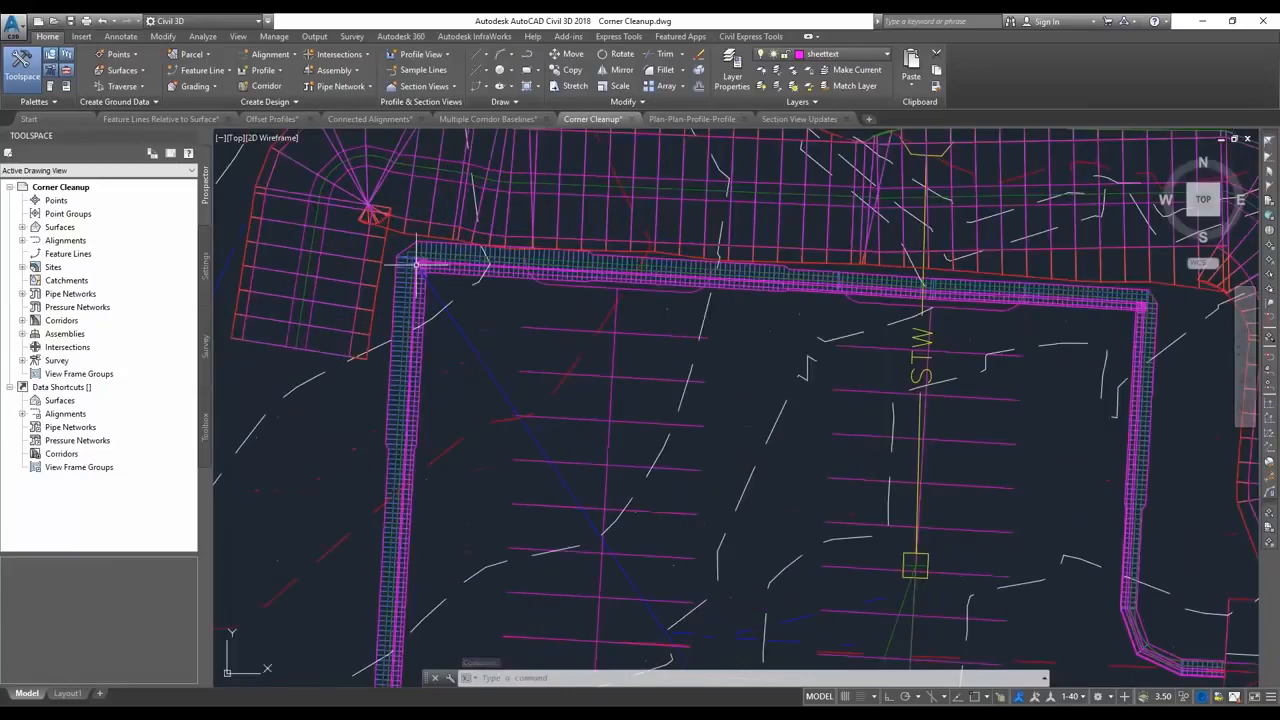
scroll(416, 265, "up", 3)
scroll(480, 336, "up", 4)
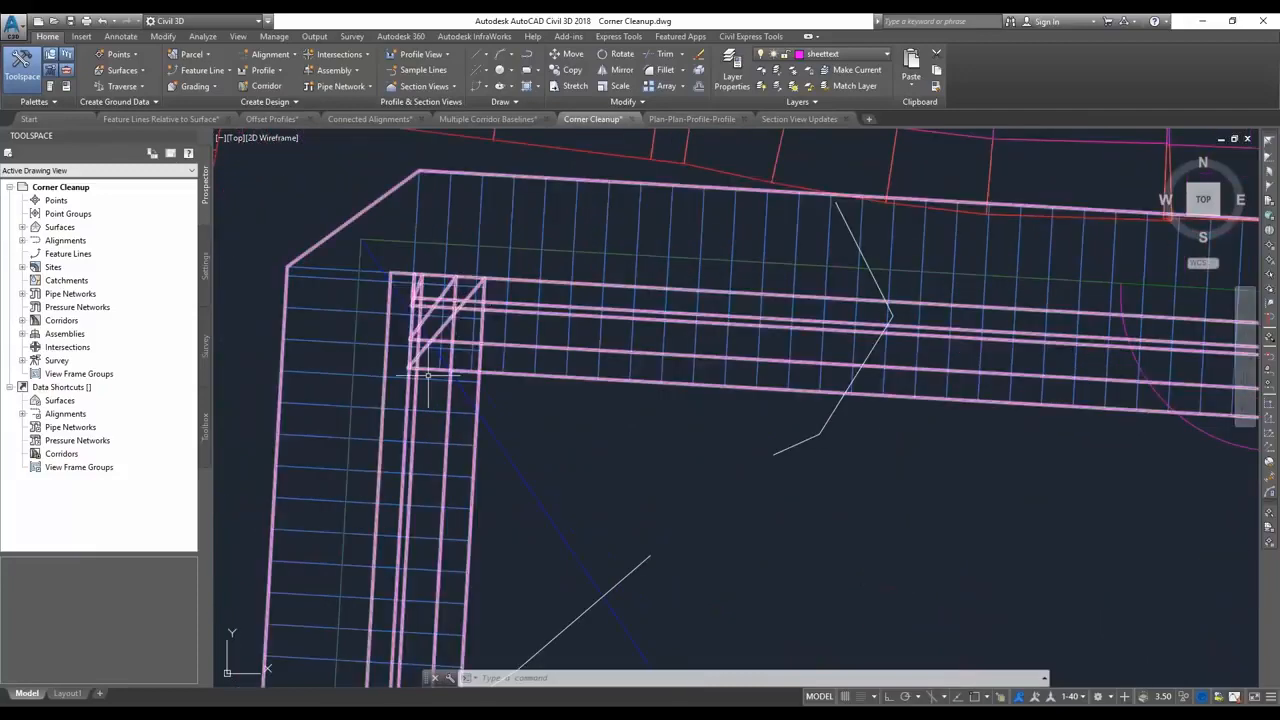
Clear the retaining wall corridor's bowtie at the northwest corner using both baseline legs and the snapped intersection of the inner edges, and rebuild the corridor.
left_click(555, 347)
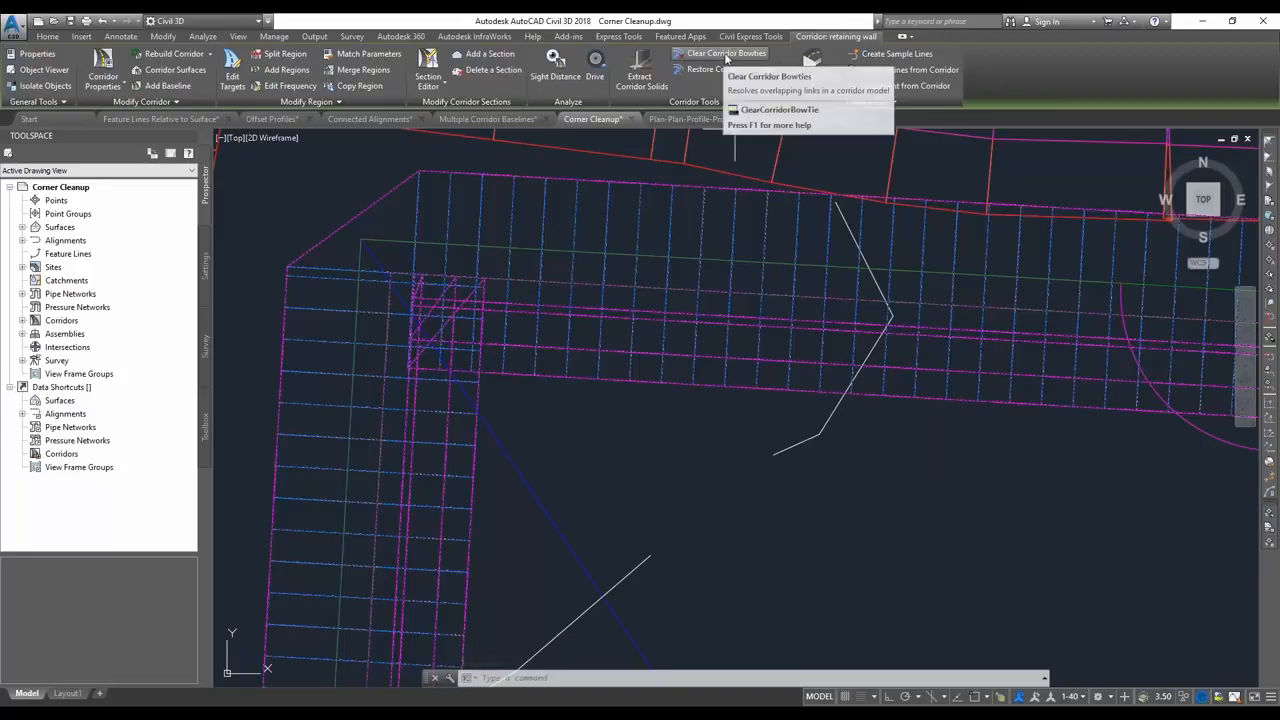
left_click(724, 57)
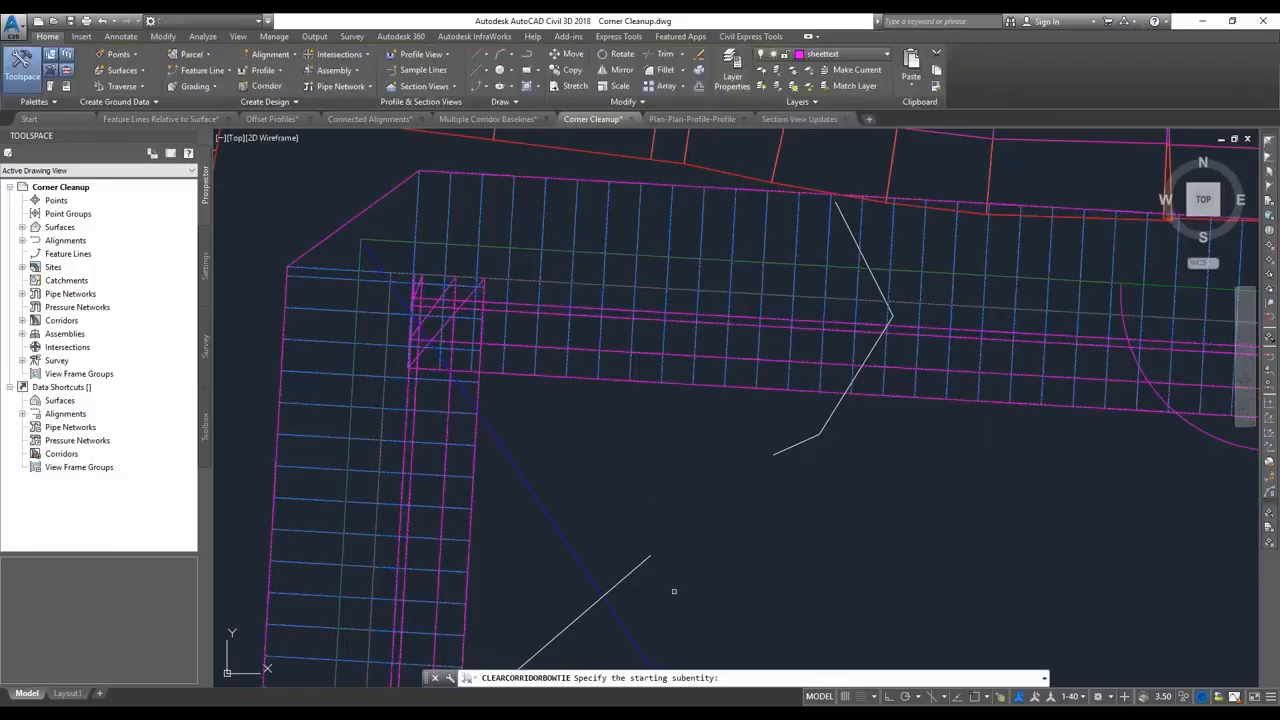
left_click(382, 423)
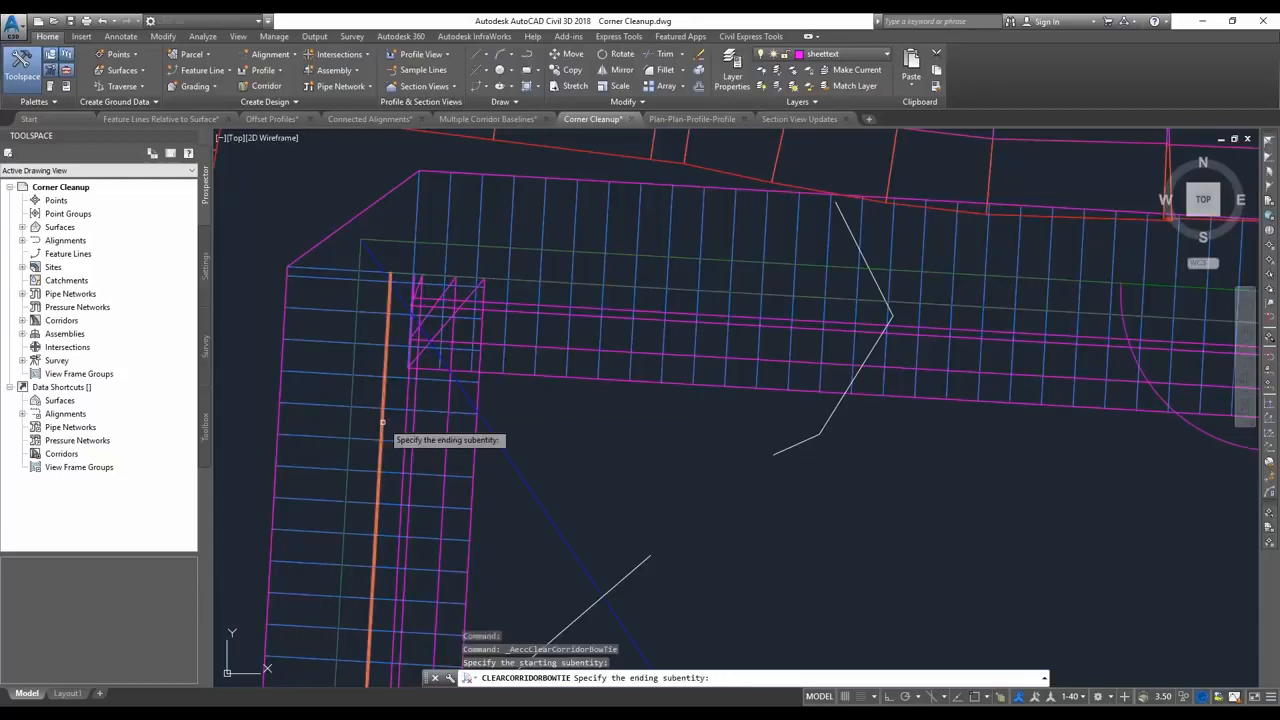
left_click(521, 280)
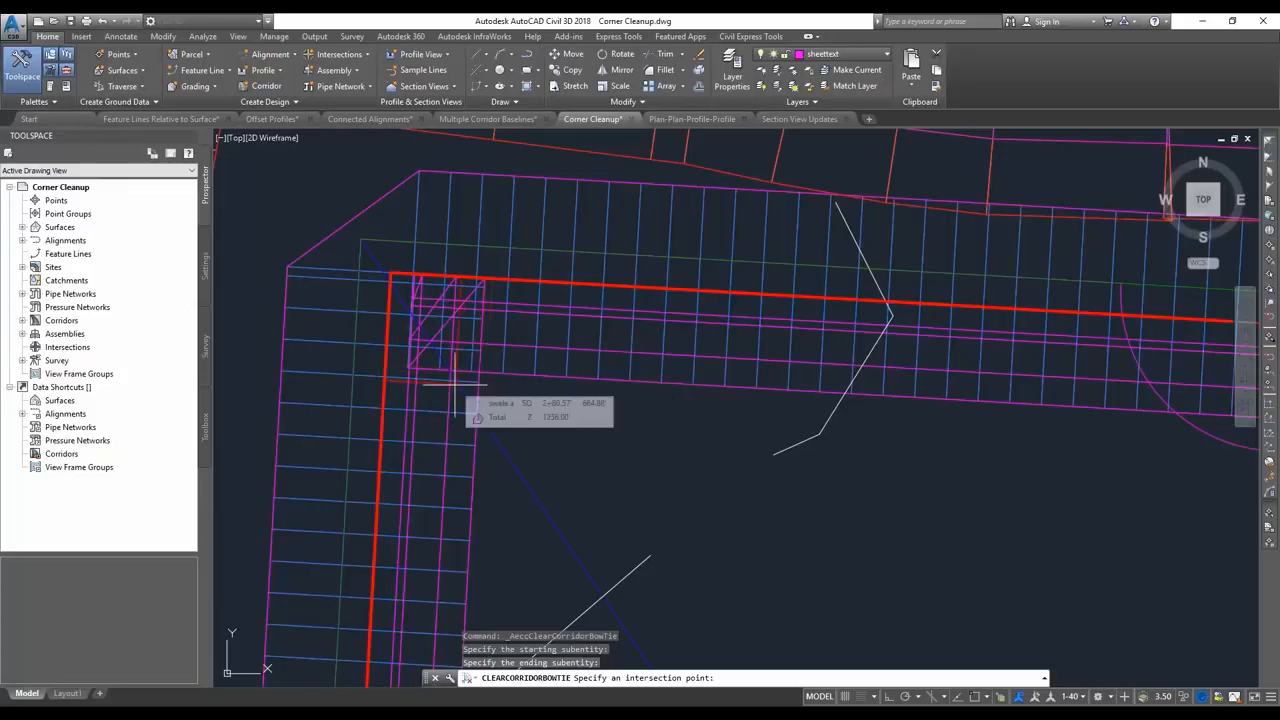
type("int")
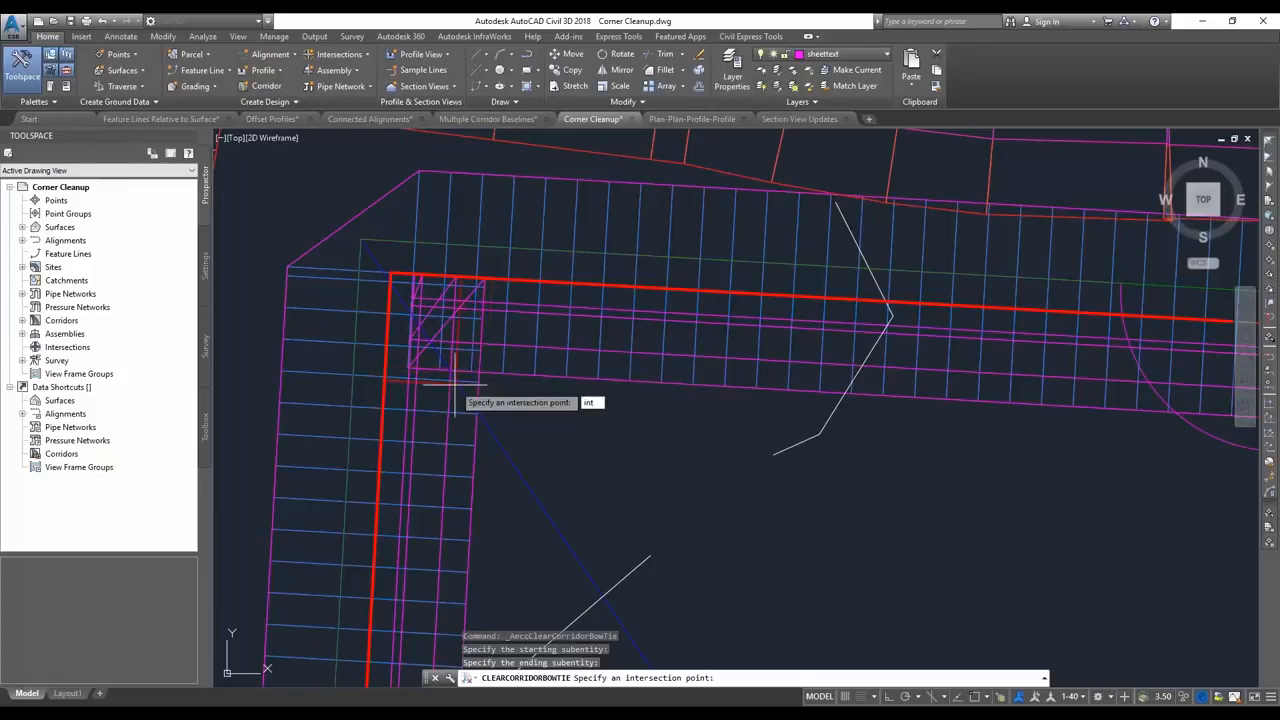
key("Return")
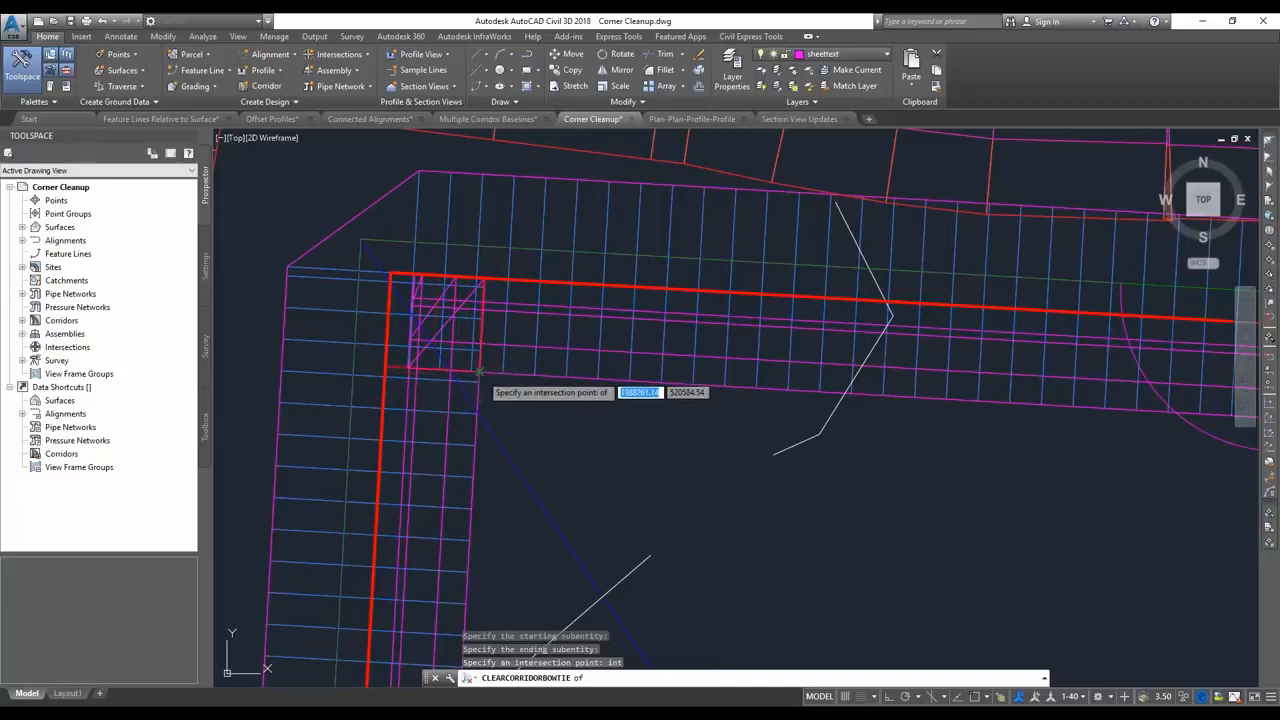
left_click(480, 371)
key("Return")
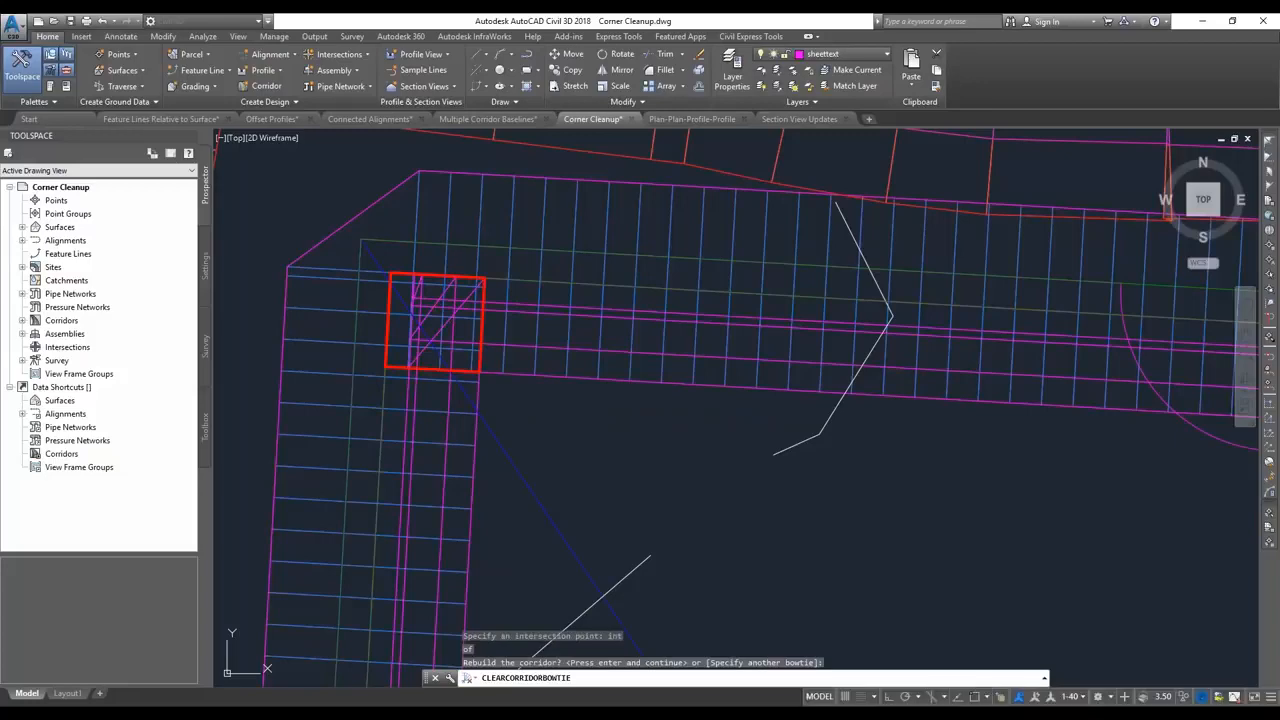
key("Return")
Clear the retaining wall corridor's bowtie at the northeast corner using the north and east baseline legs and the inner corner point, and rebuild.
scroll(411, 384, "down", 5)
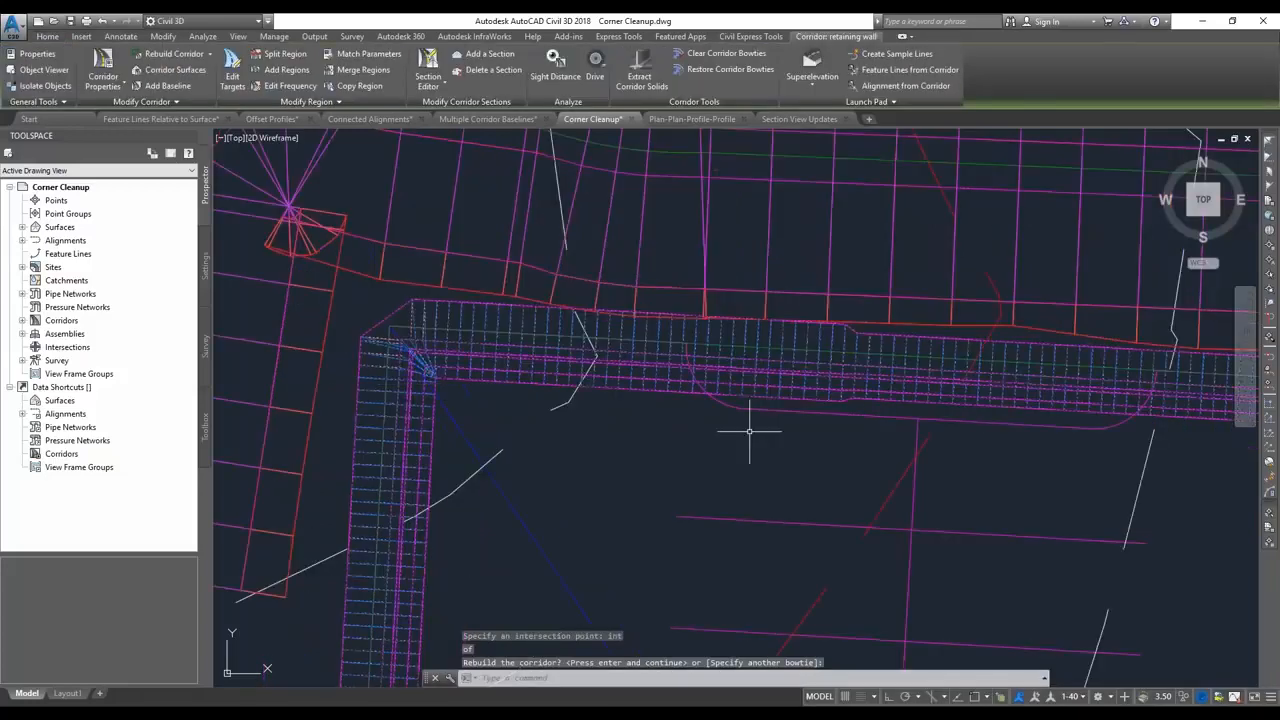
middle_click_drag(749, 431, 240, 360)
scroll(840, 411, "down", 2)
middle_click_drag(840, 411, 459, 368)
scroll(459, 368, "down", 2)
scroll(784, 366, "up", 7)
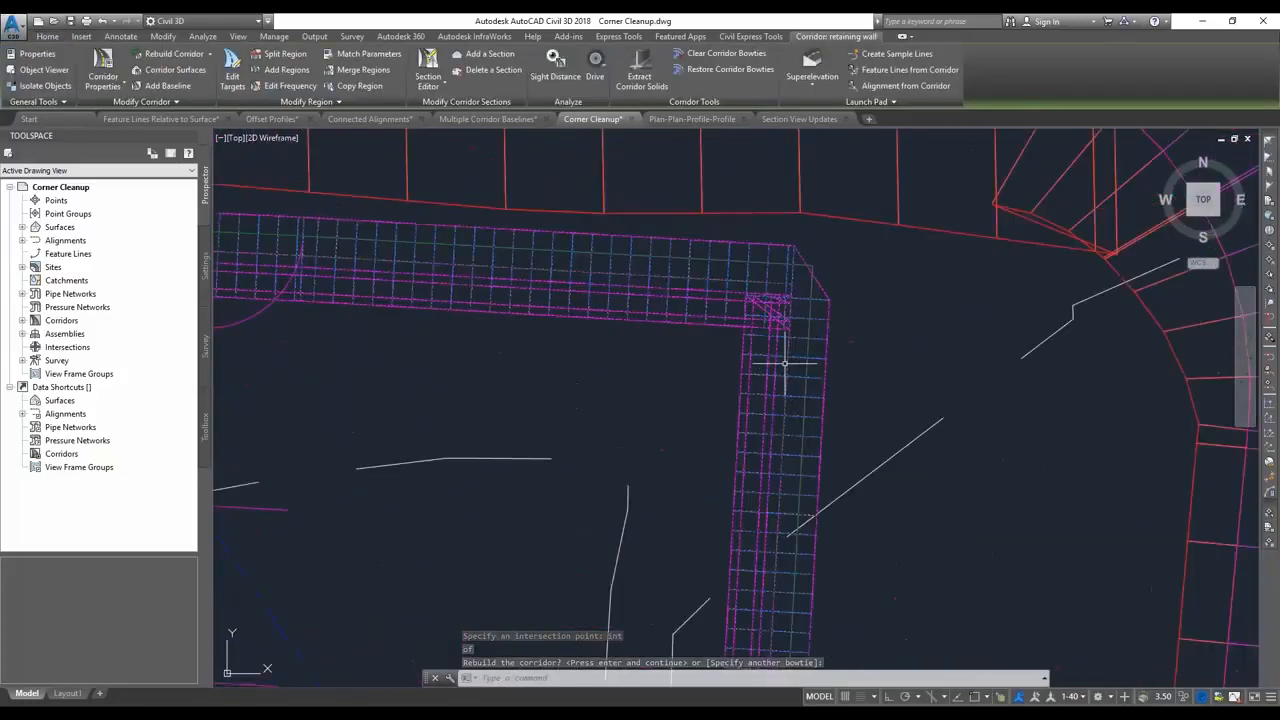
left_click(724, 53)
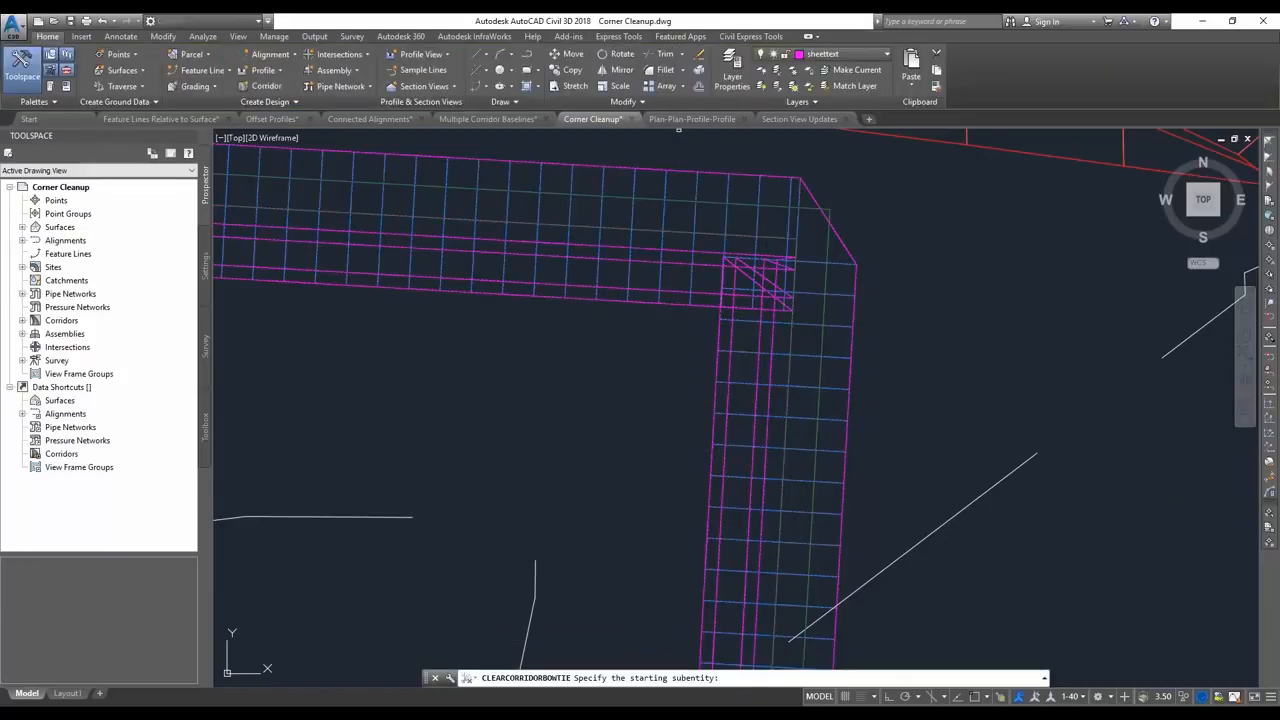
left_click(732, 236)
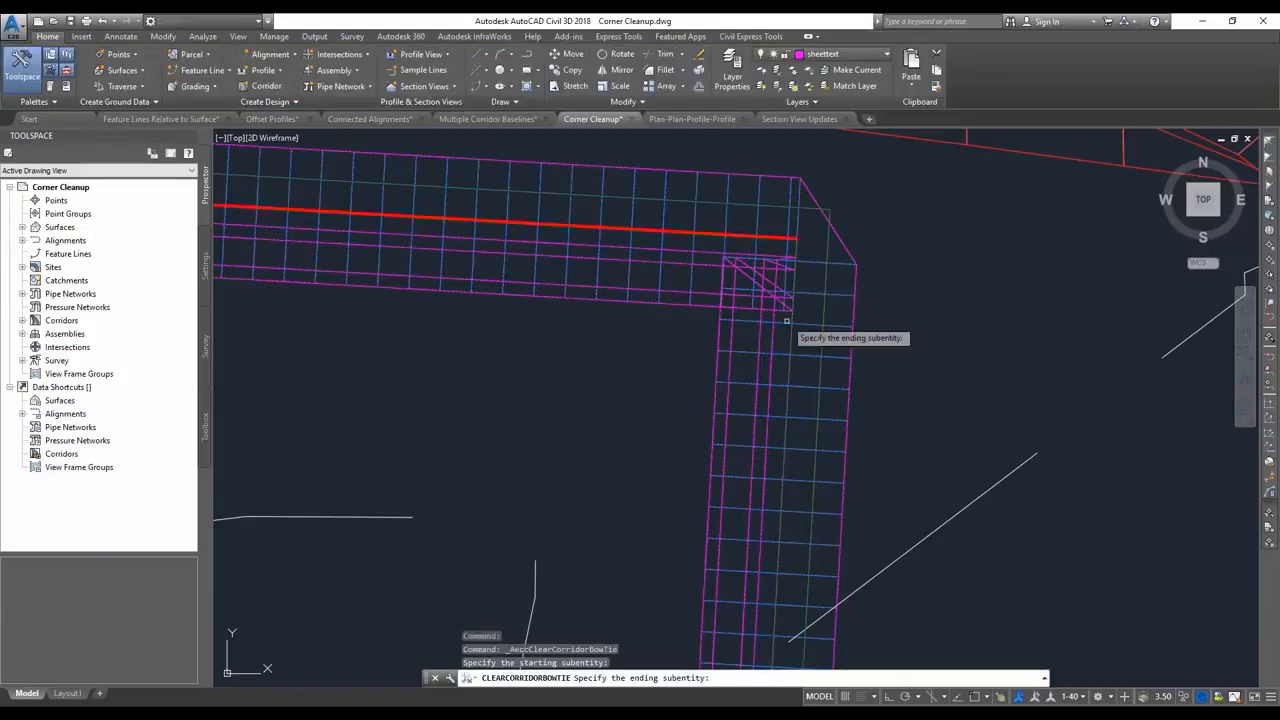
left_click(791, 336)
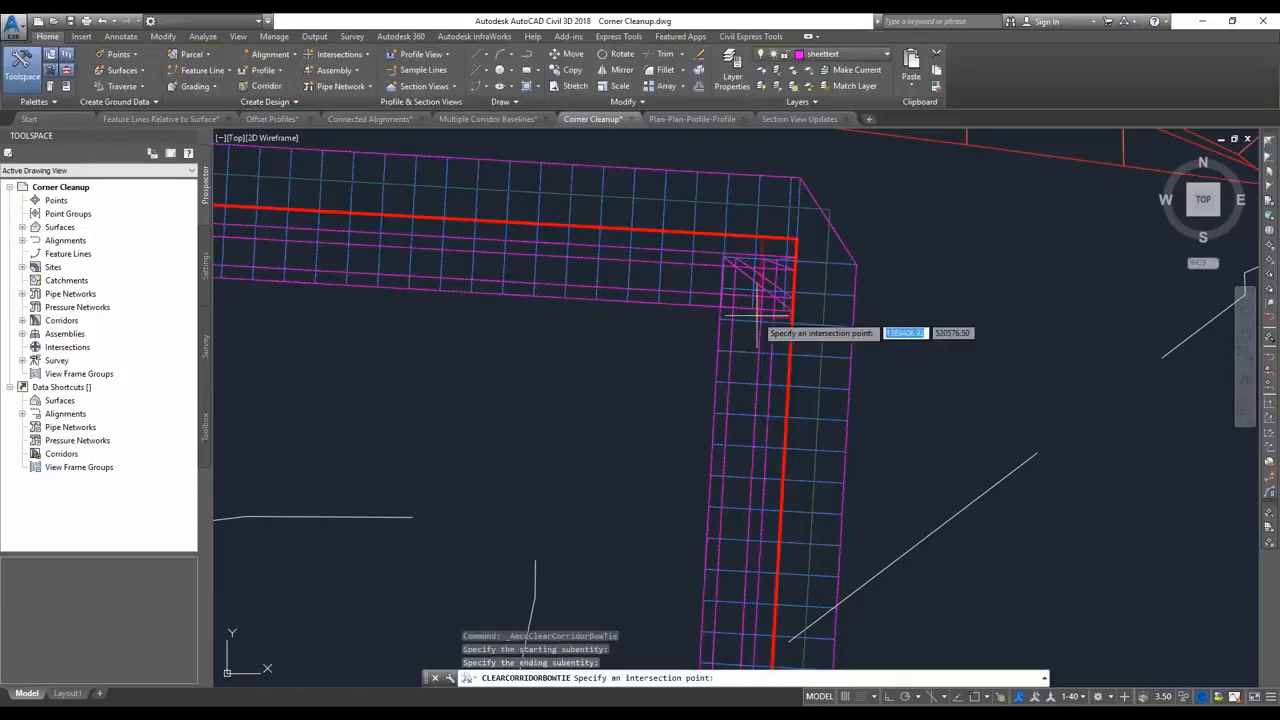
left_click(700, 318)
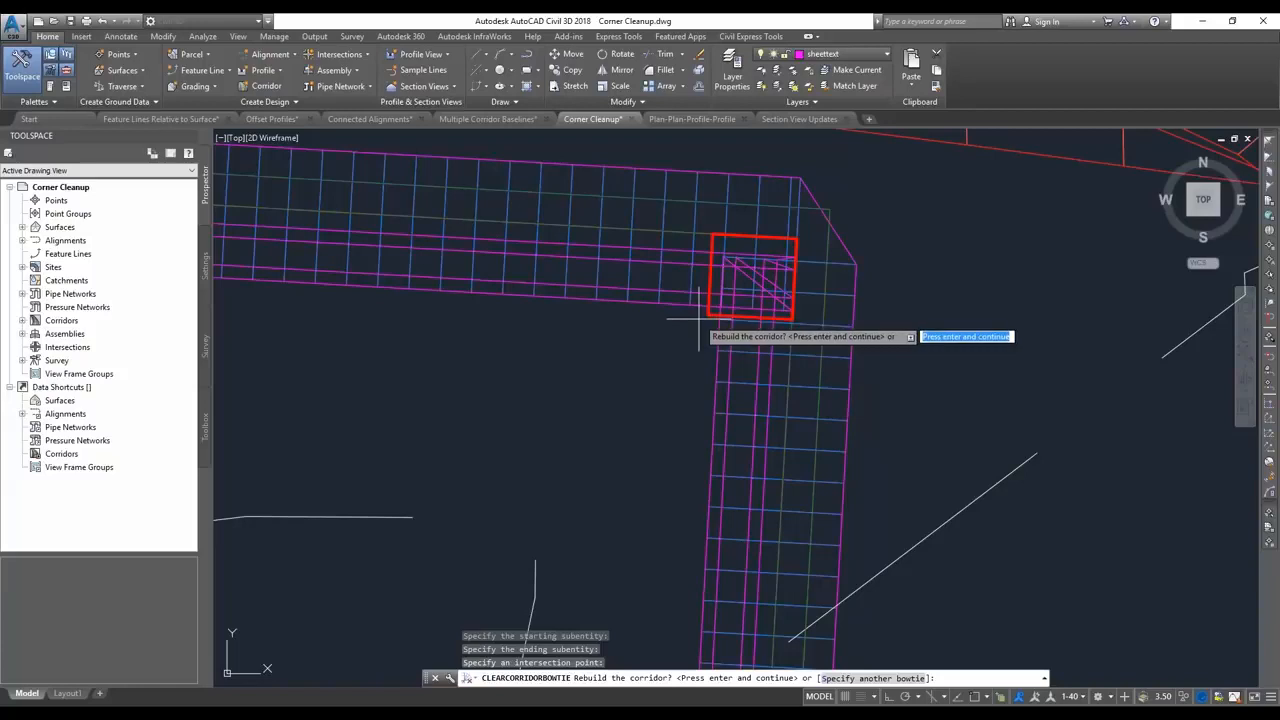
key("Return")
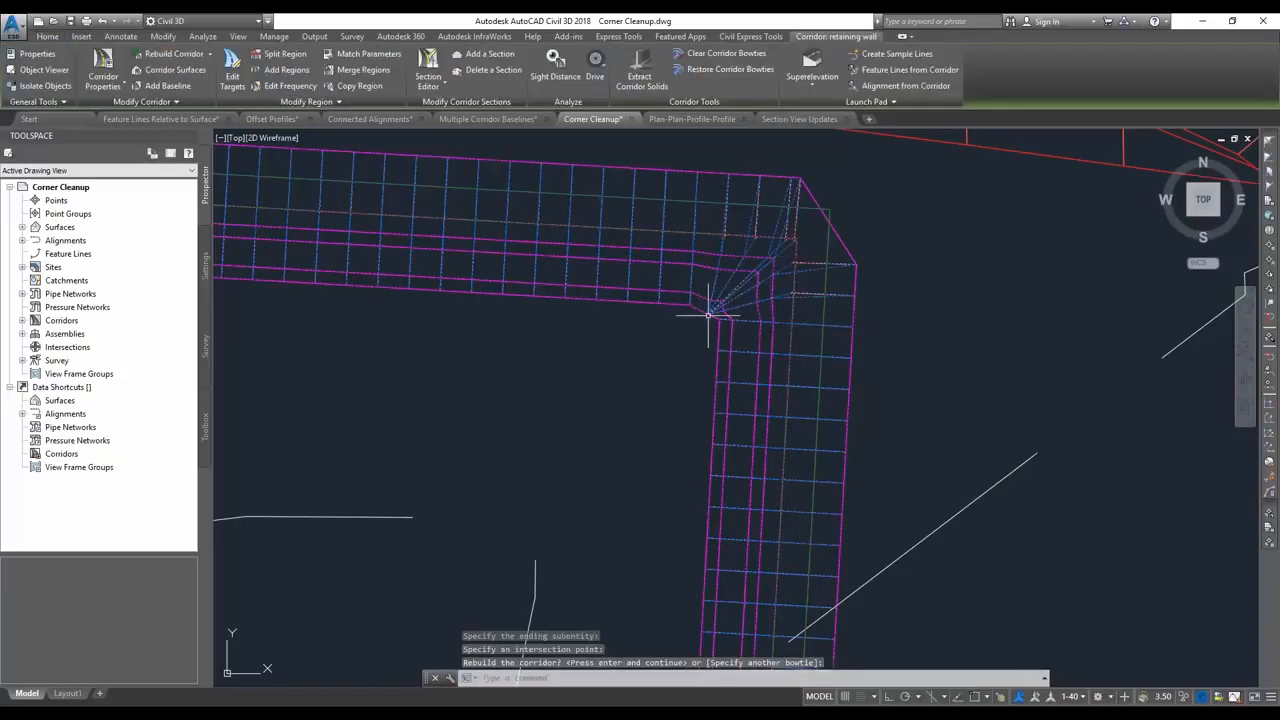
Restore the retaining wall corridor's northeast bowtie, skipping the one at the northwest corner.
scroll(707, 316, "up", 3)
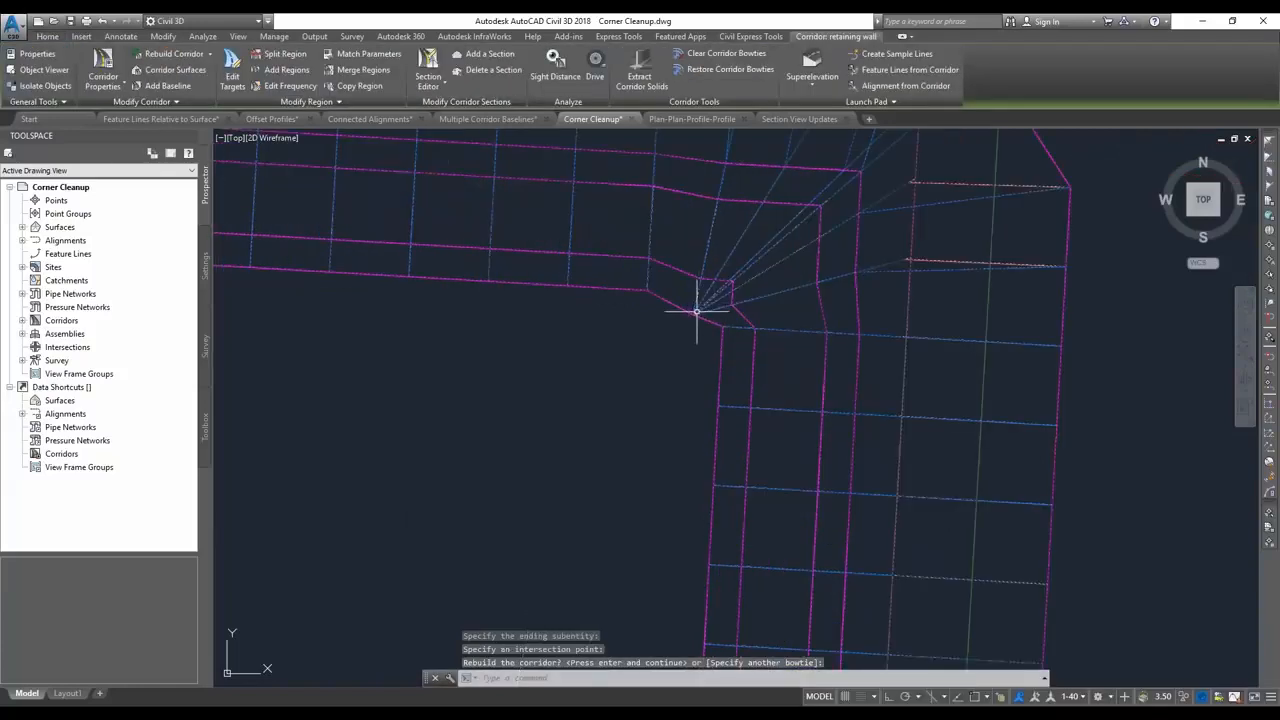
scroll(700, 312, "down", 2)
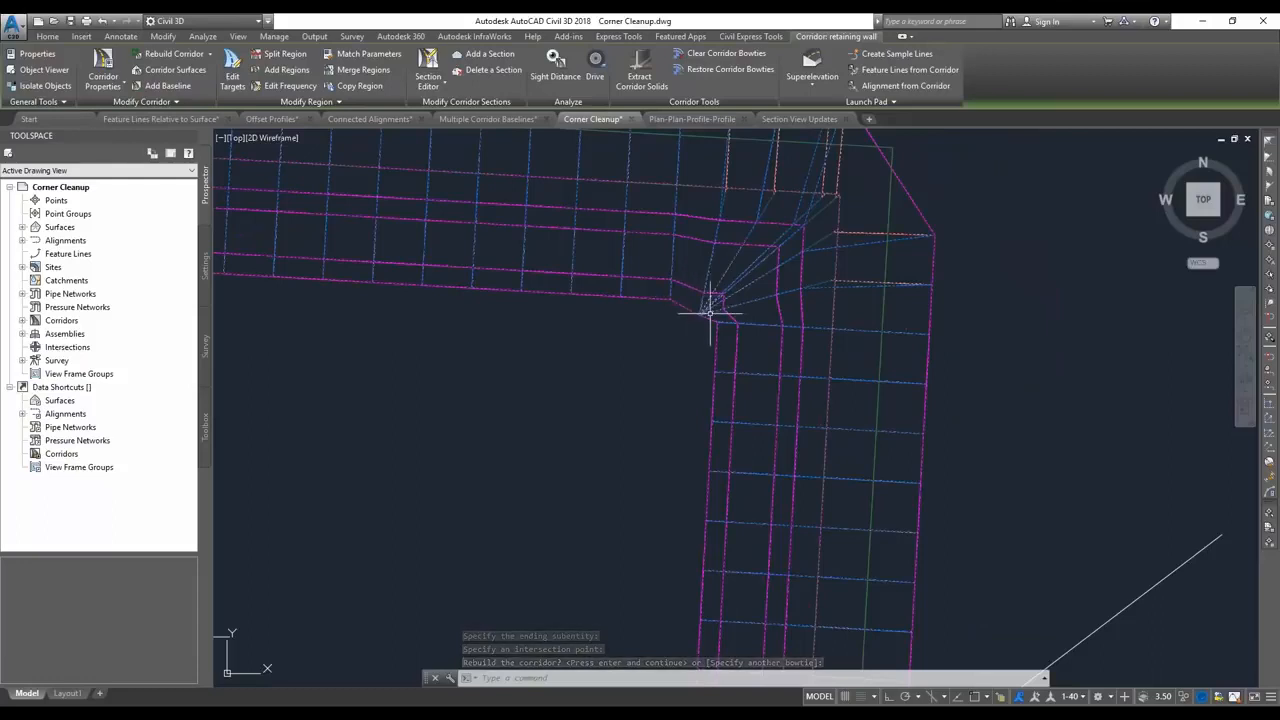
scroll(712, 308, "down", 3)
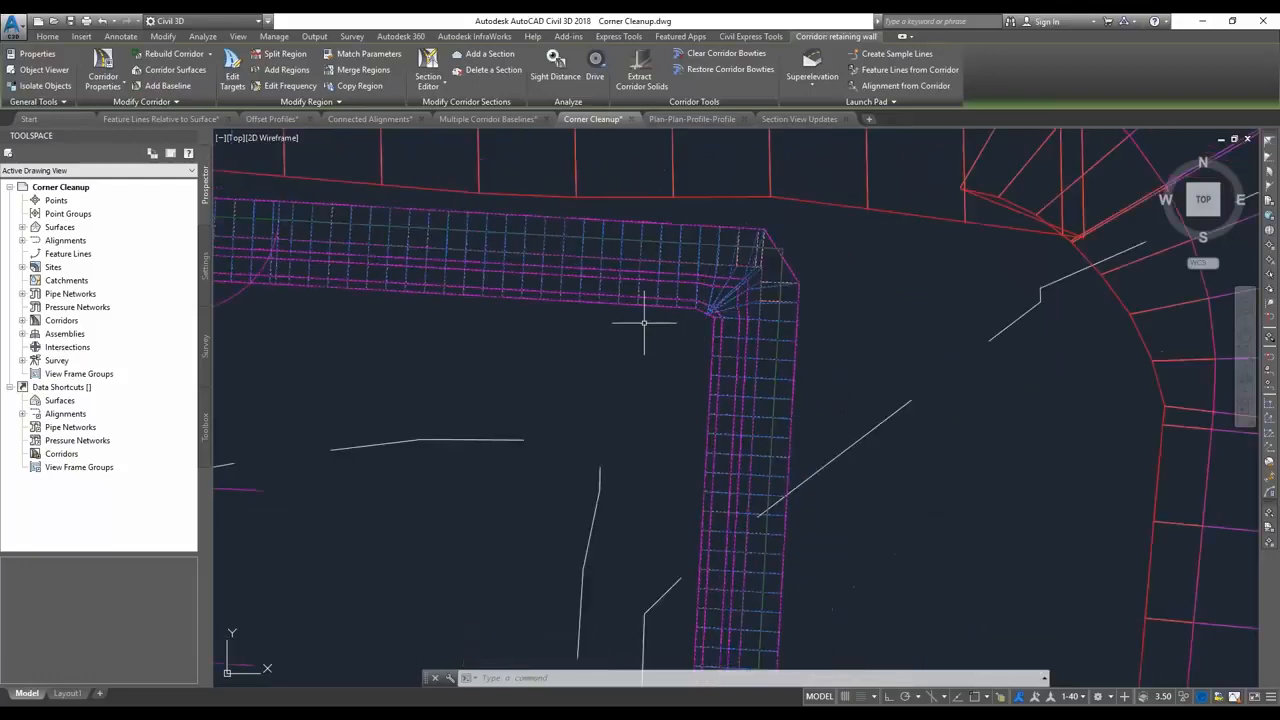
left_click(712, 70)
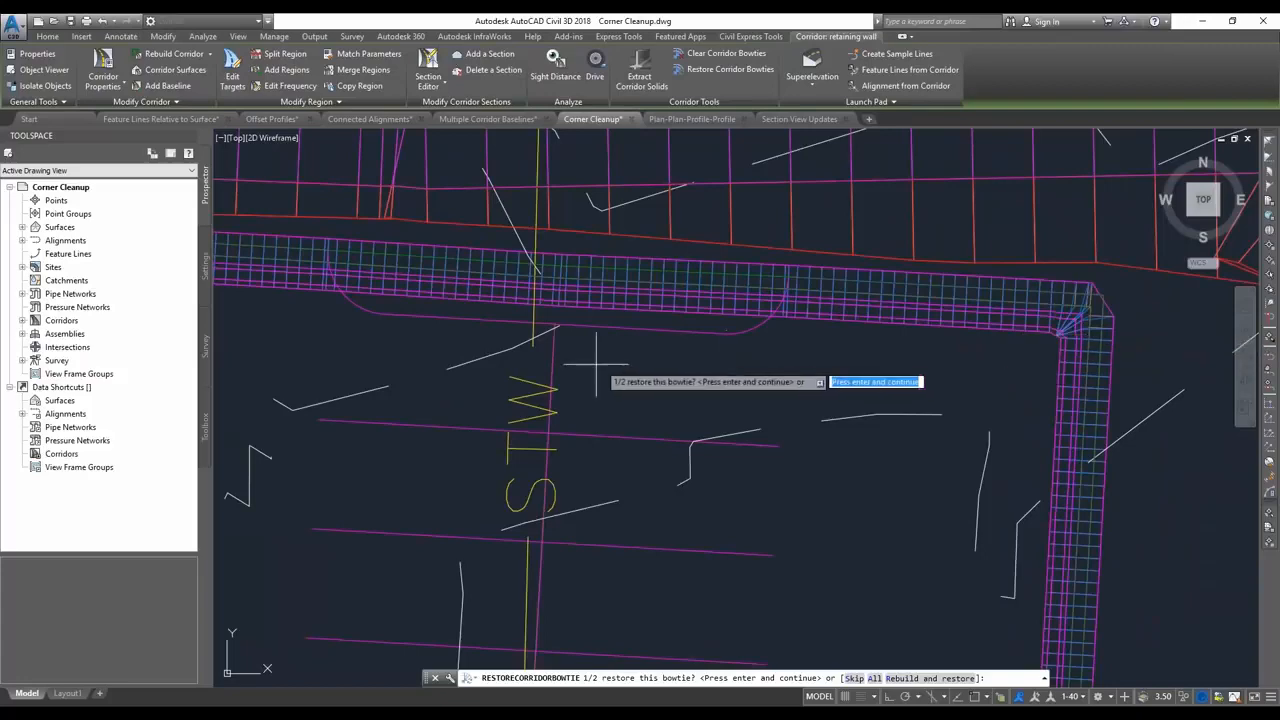
scroll(689, 364, "down", 2)
middle_click_drag(473, 373, 613, 372)
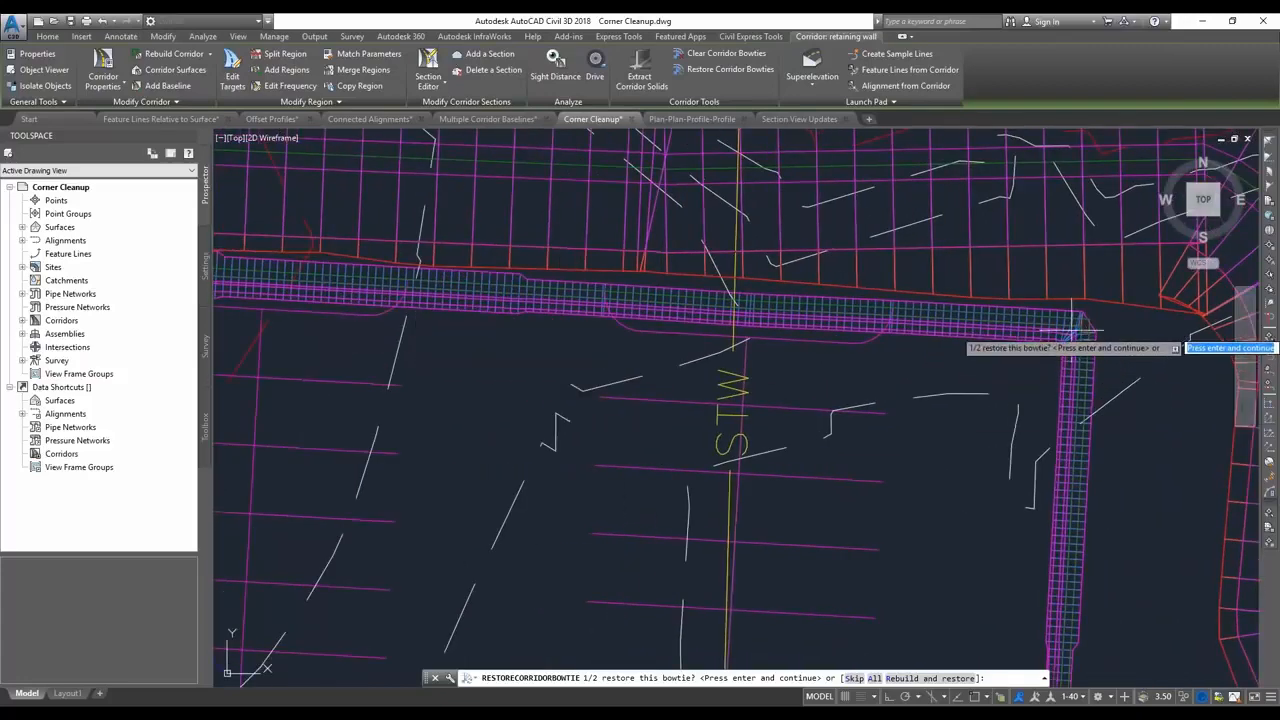
middle_click_drag(955, 357, 935, 359)
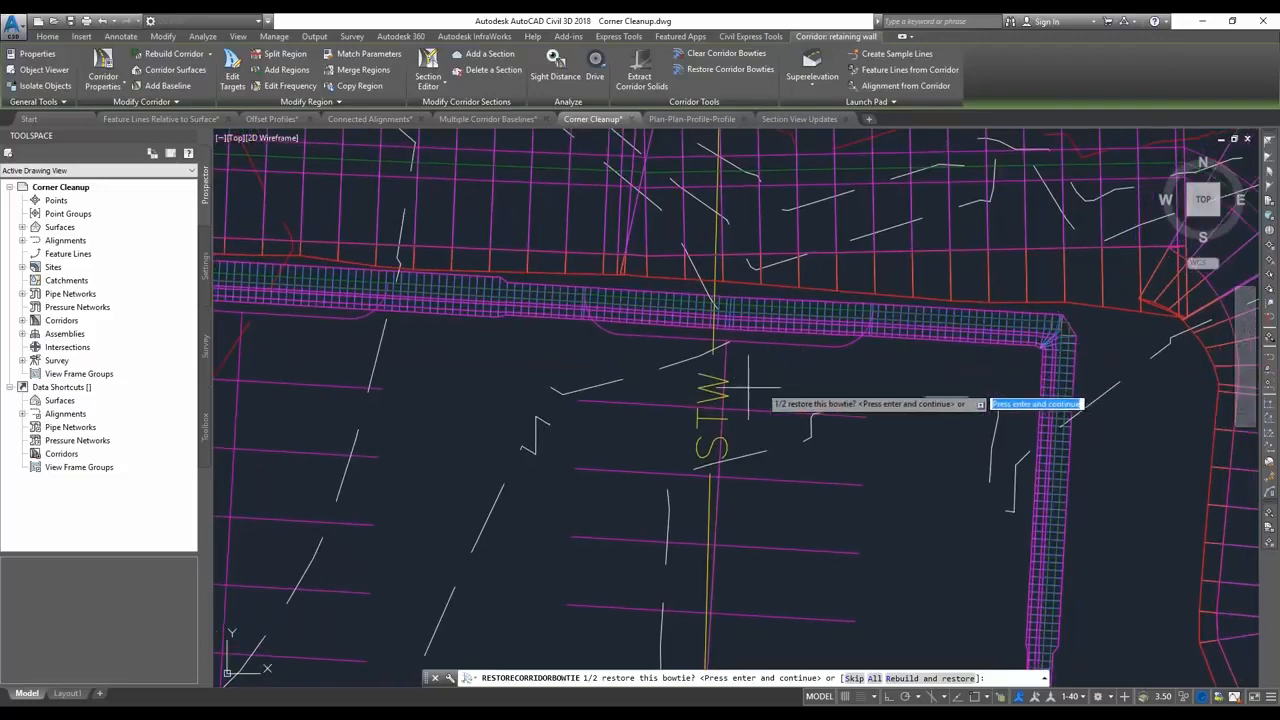
scroll(720, 390, "down", 3)
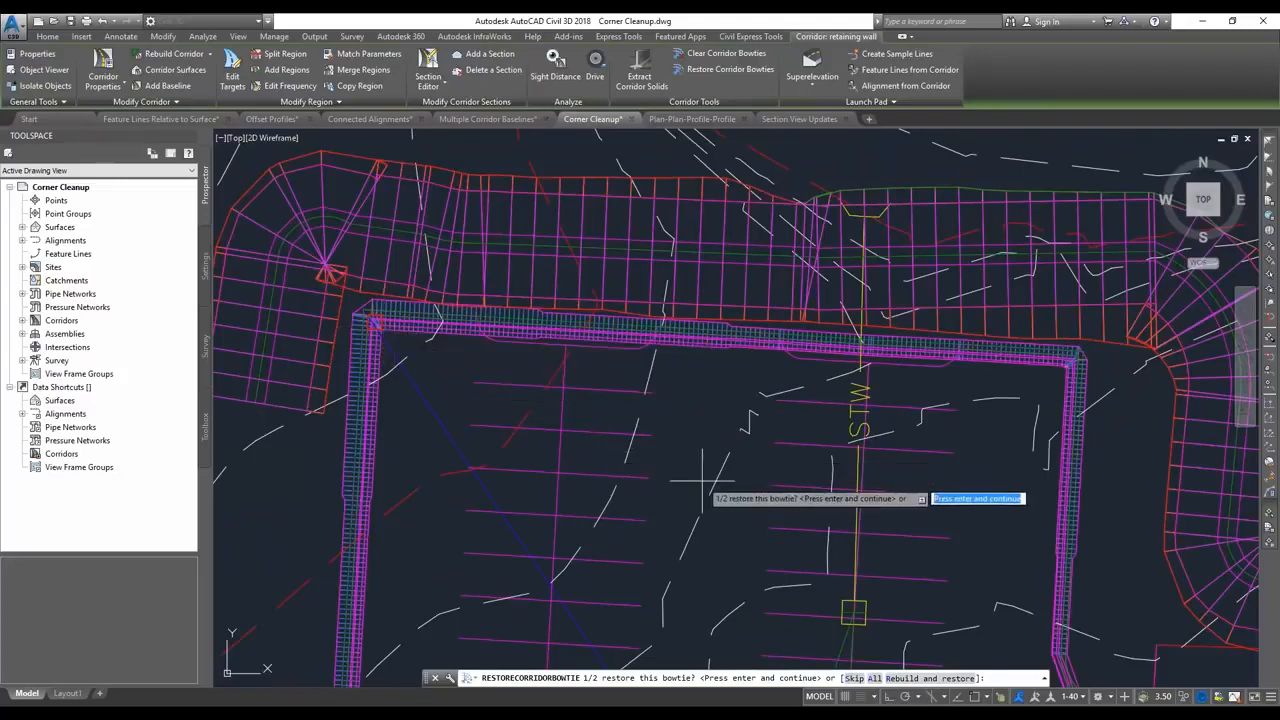
type("s")
key("Return")
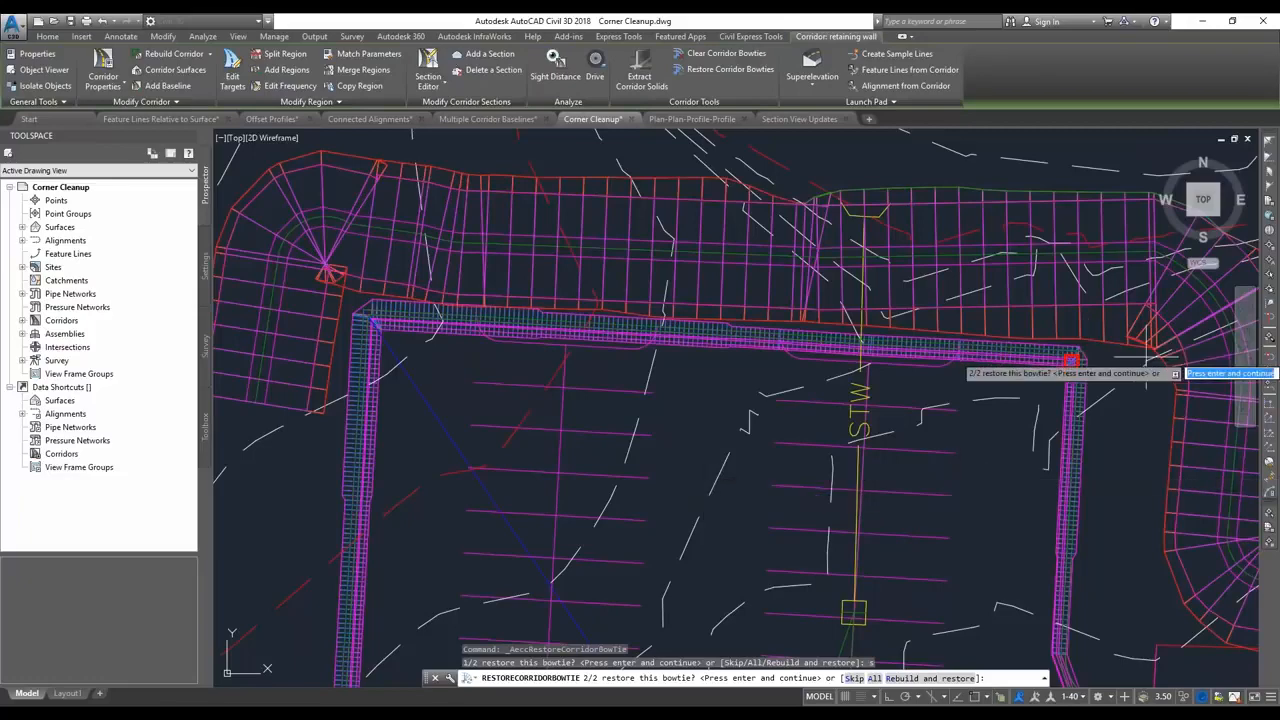
scroll(1105, 390, "up", 3)
key("Return")
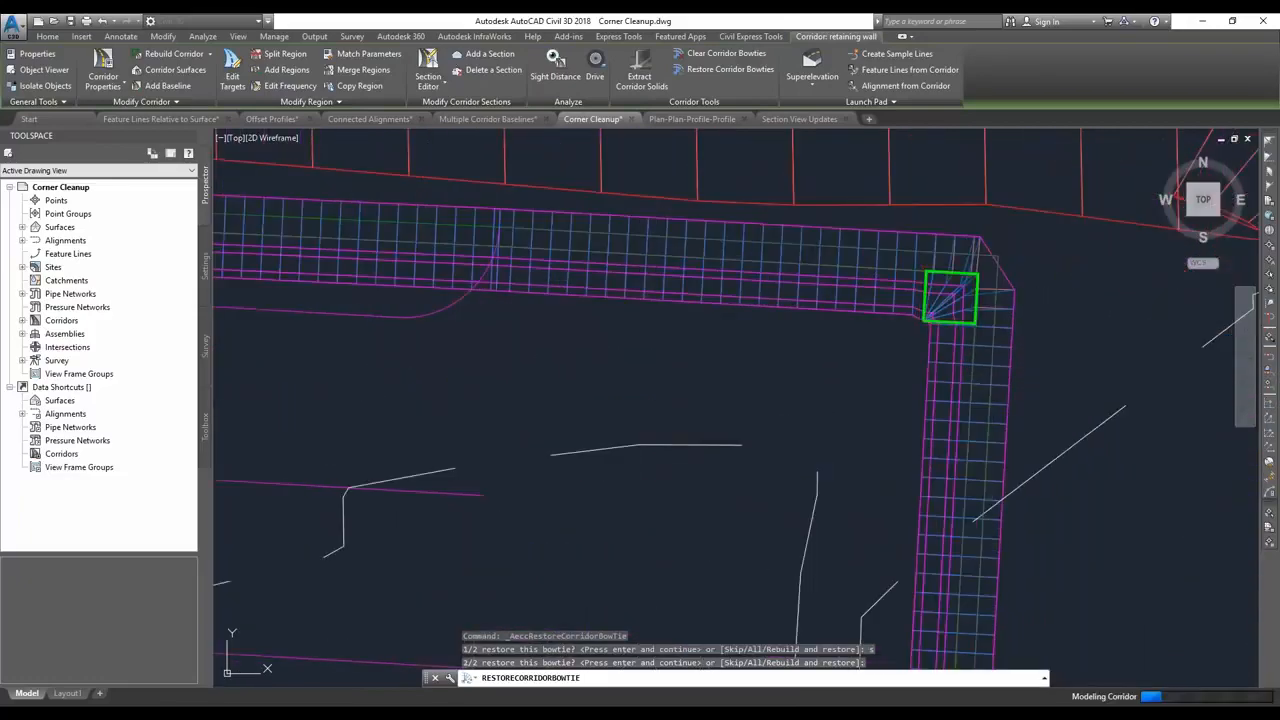
Clear the diversion swale corridor's bowtie at the curved northeast bend, using the adjoining baseline tangents and the inside daylight intersection, and rebuild.
scroll(875, 337, "down", 4)
scroll(888, 252, "up", 3)
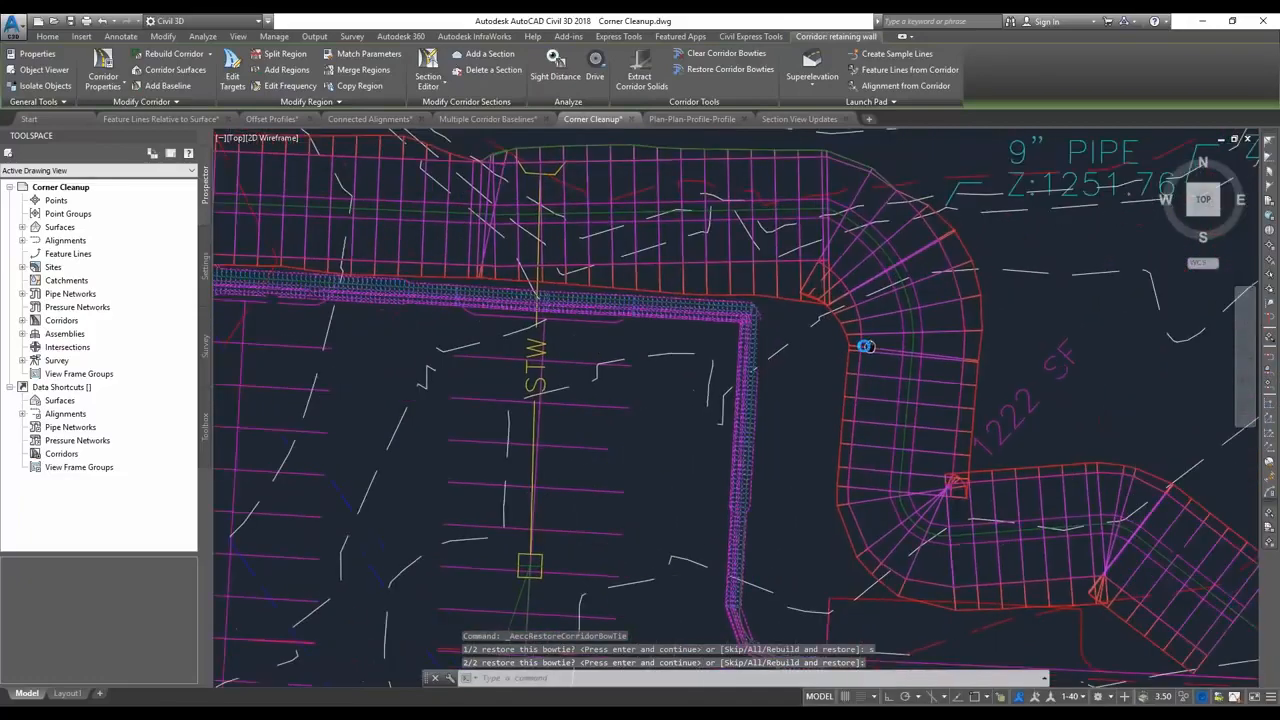
key("Escape")
left_click(909, 238)
left_click(724, 54)
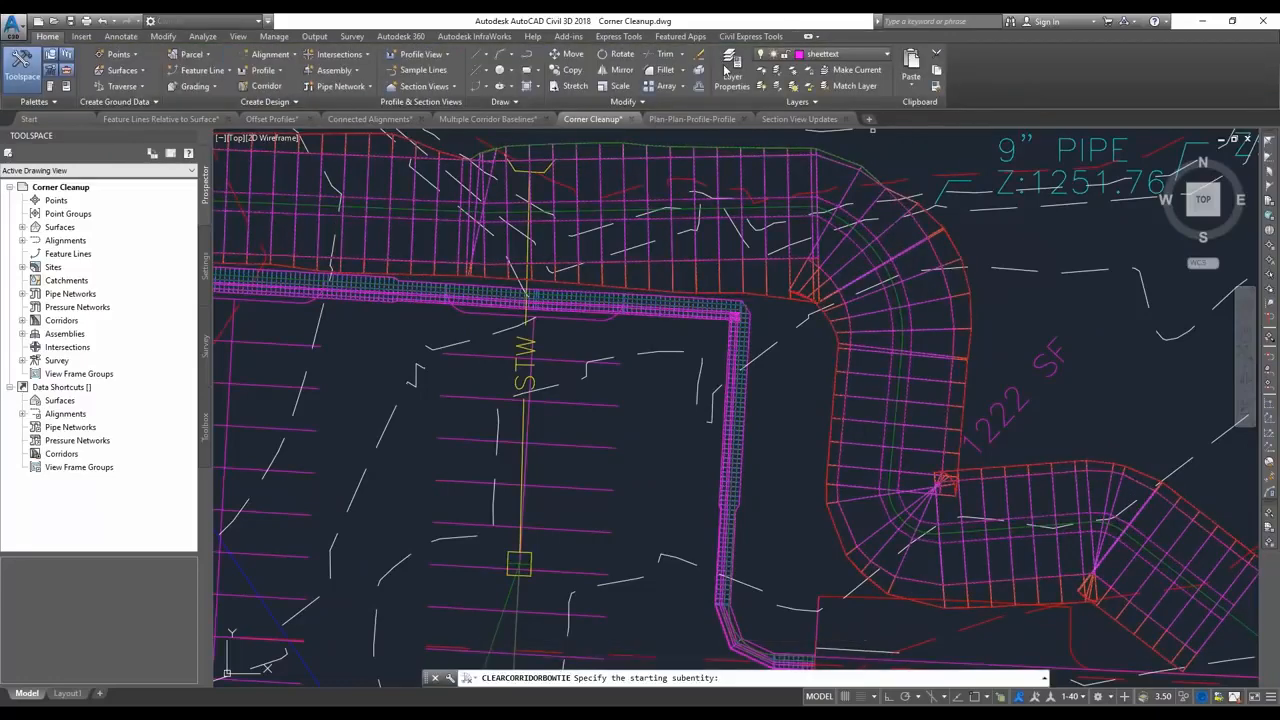
left_click(796, 208)
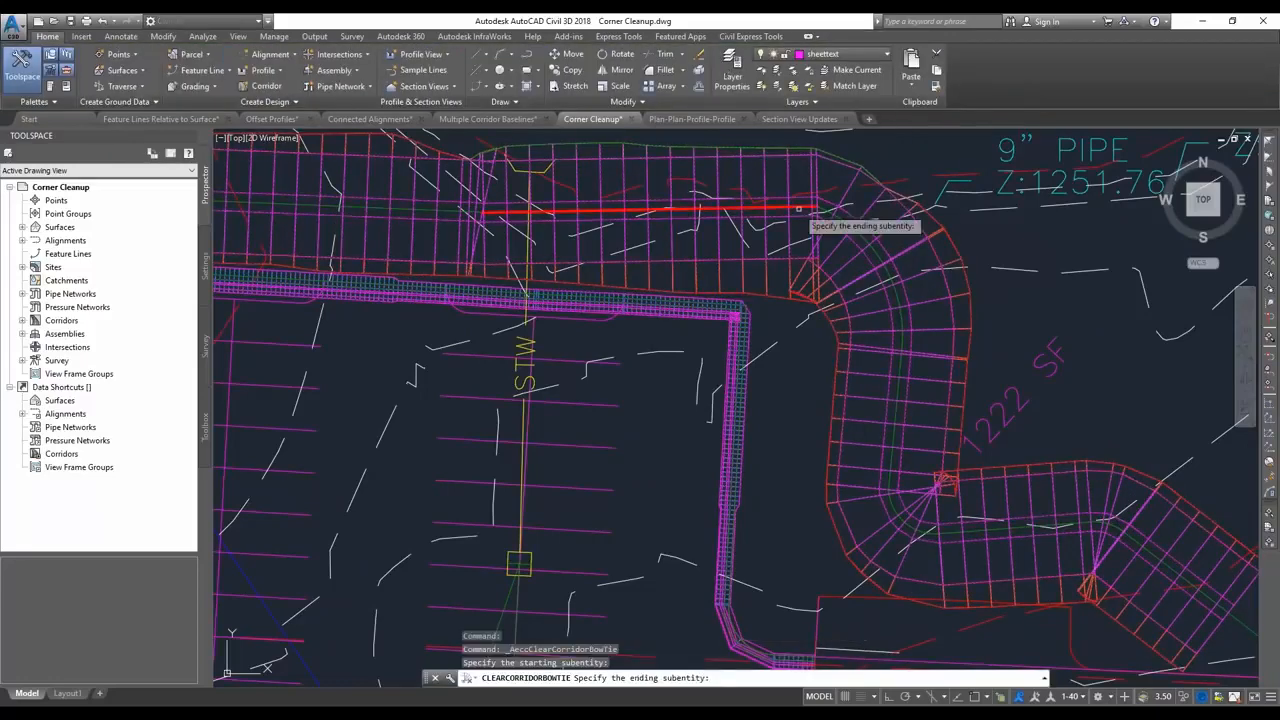
left_click(898, 377)
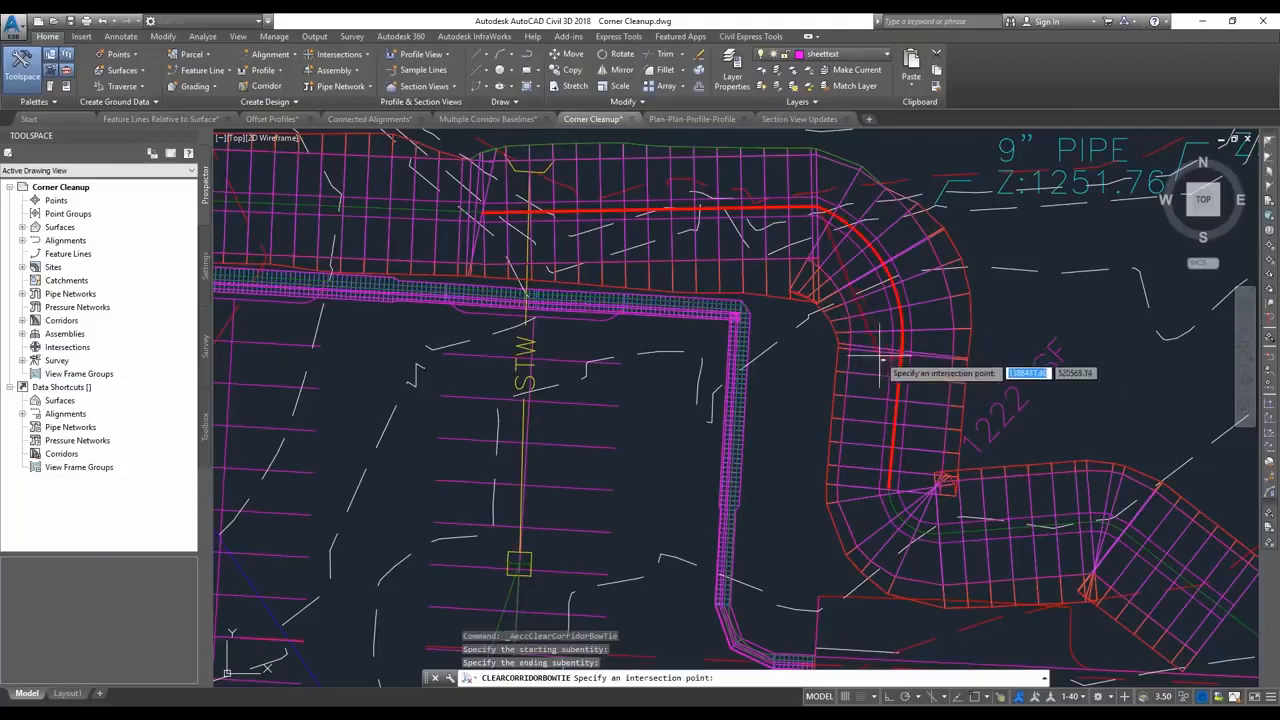
left_click(816, 311)
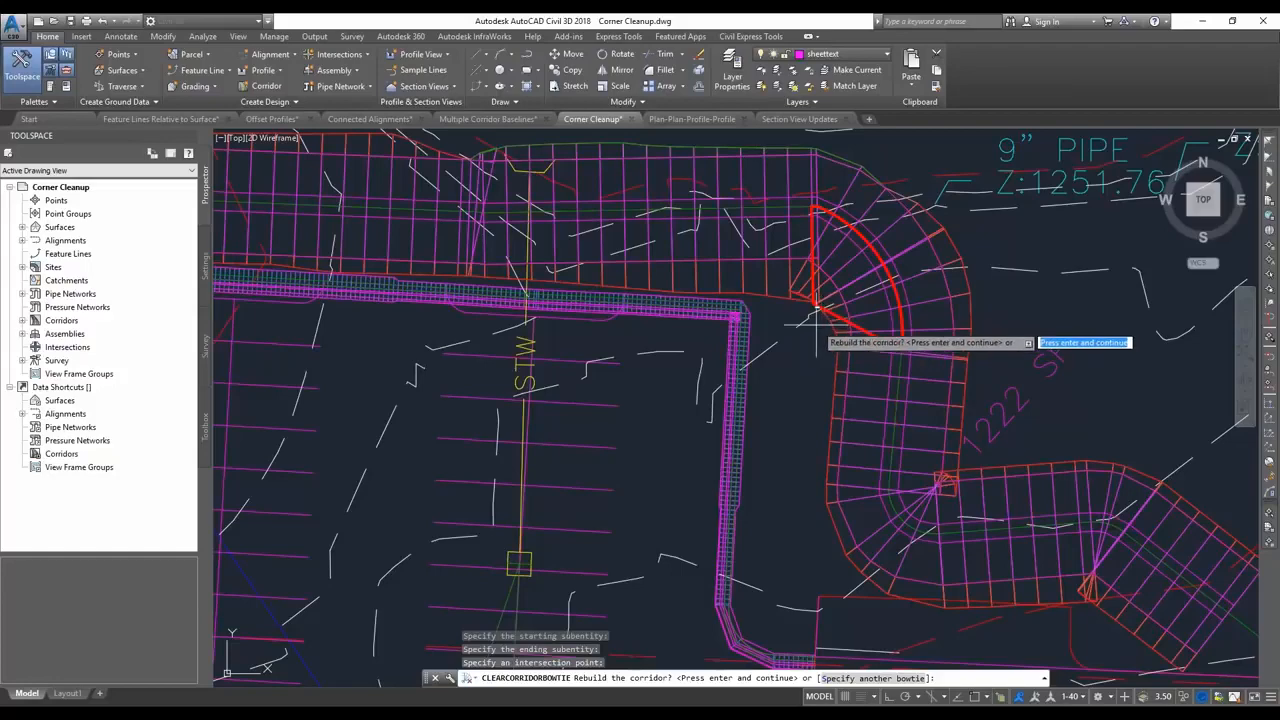
key("Return")
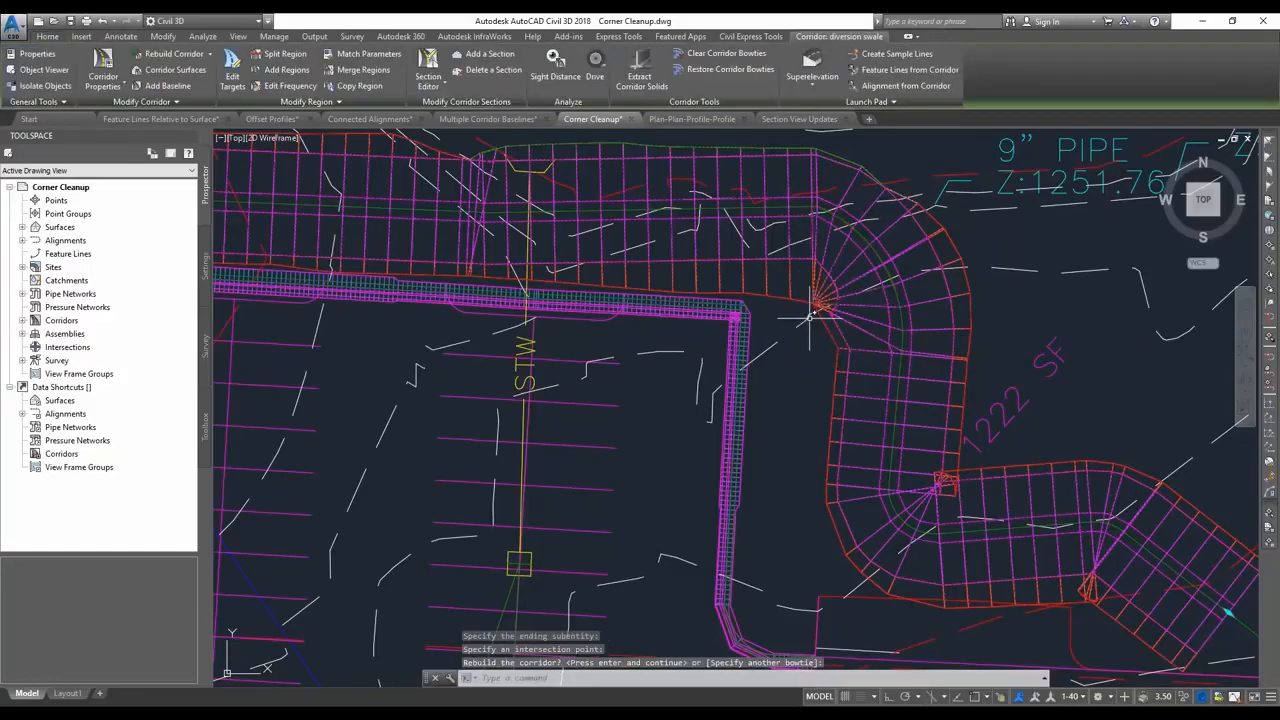
Examine the diversion swale corridor's northeast bend in the SW Isometric view.
middle_click_drag(803, 315, 833, 343)
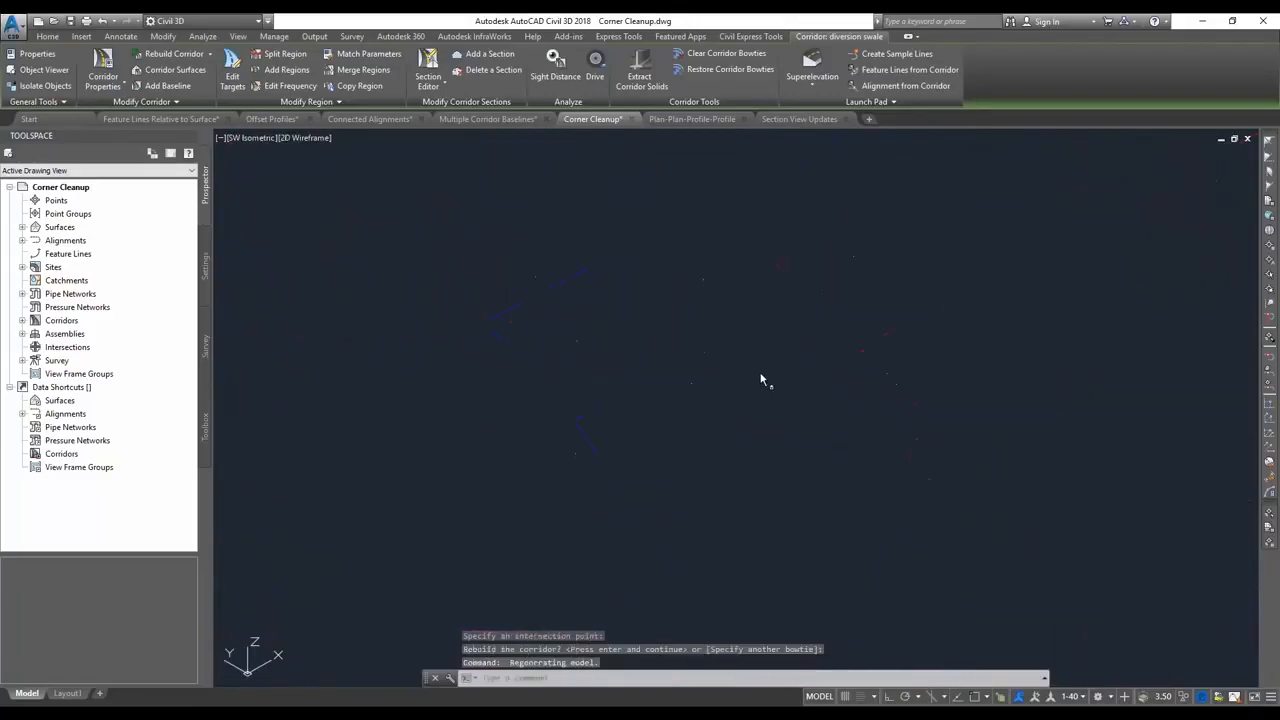
scroll(735, 388, "up", 6)
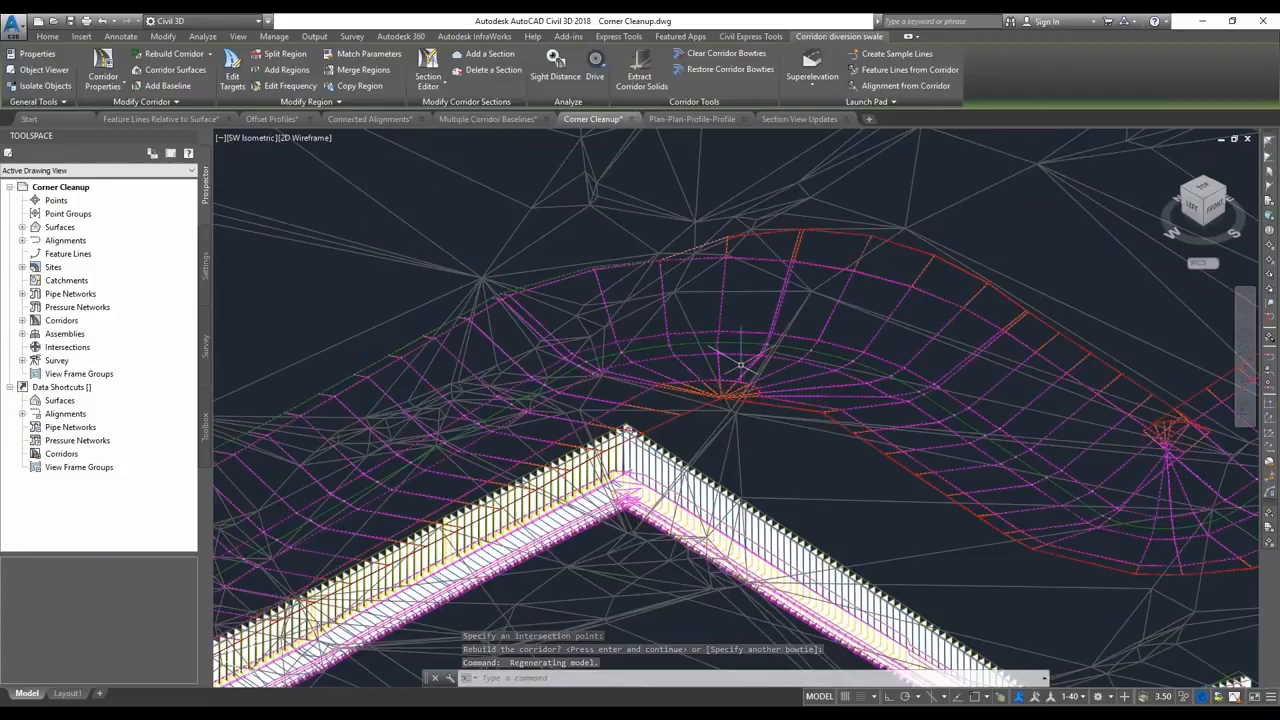
scroll(740, 365, "down", 5)
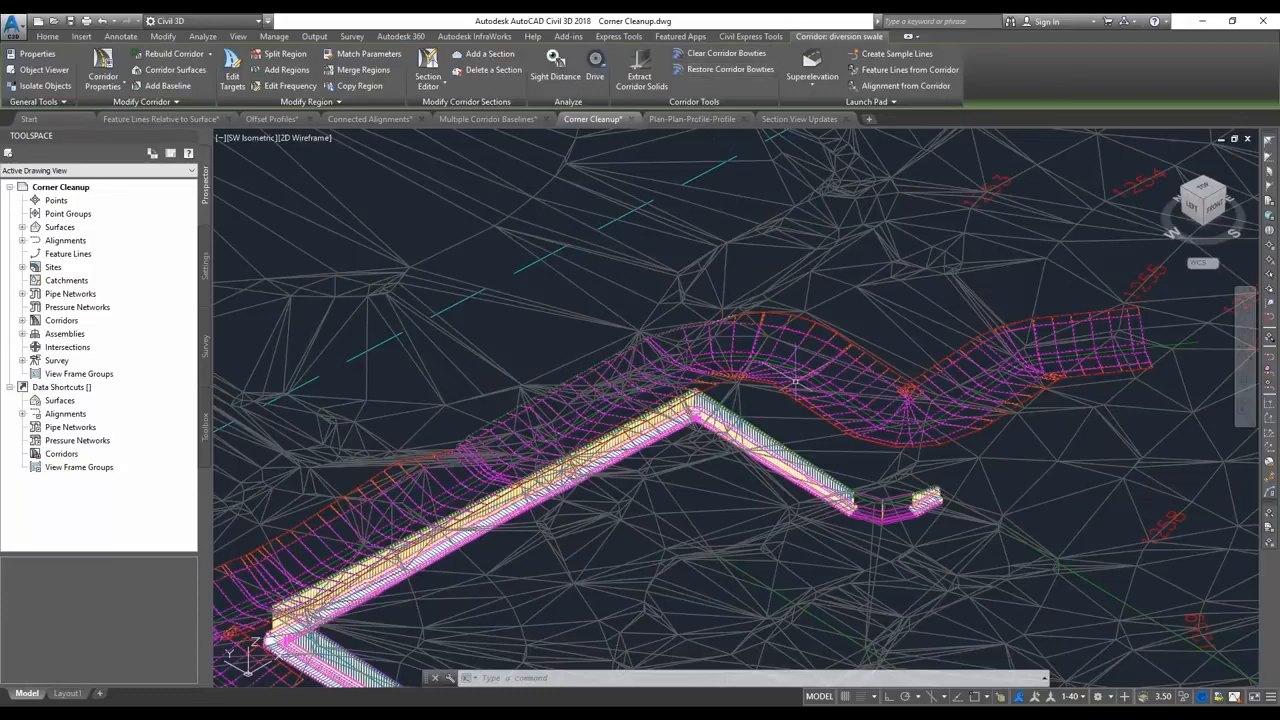
Switch to the PowerPoint slide show and advance to the Section View Drafting Buffer slide.
key("alt+Tab")
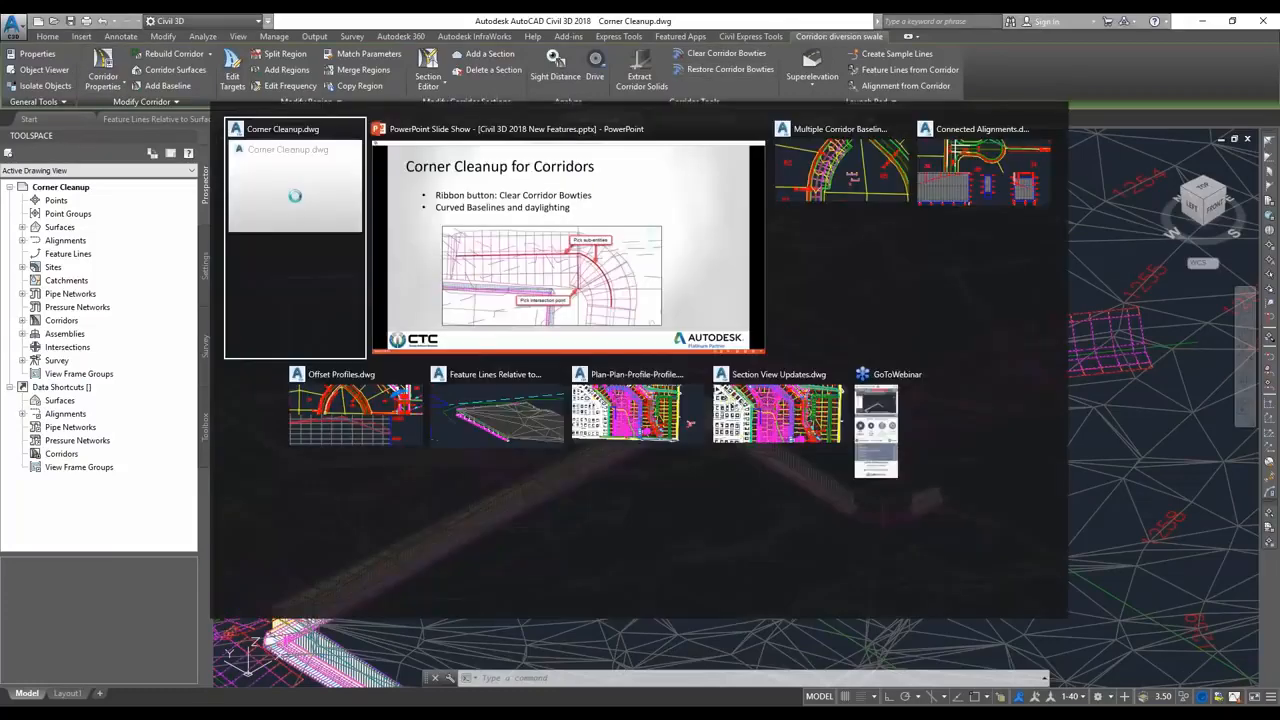
key("Right")
key("Right")
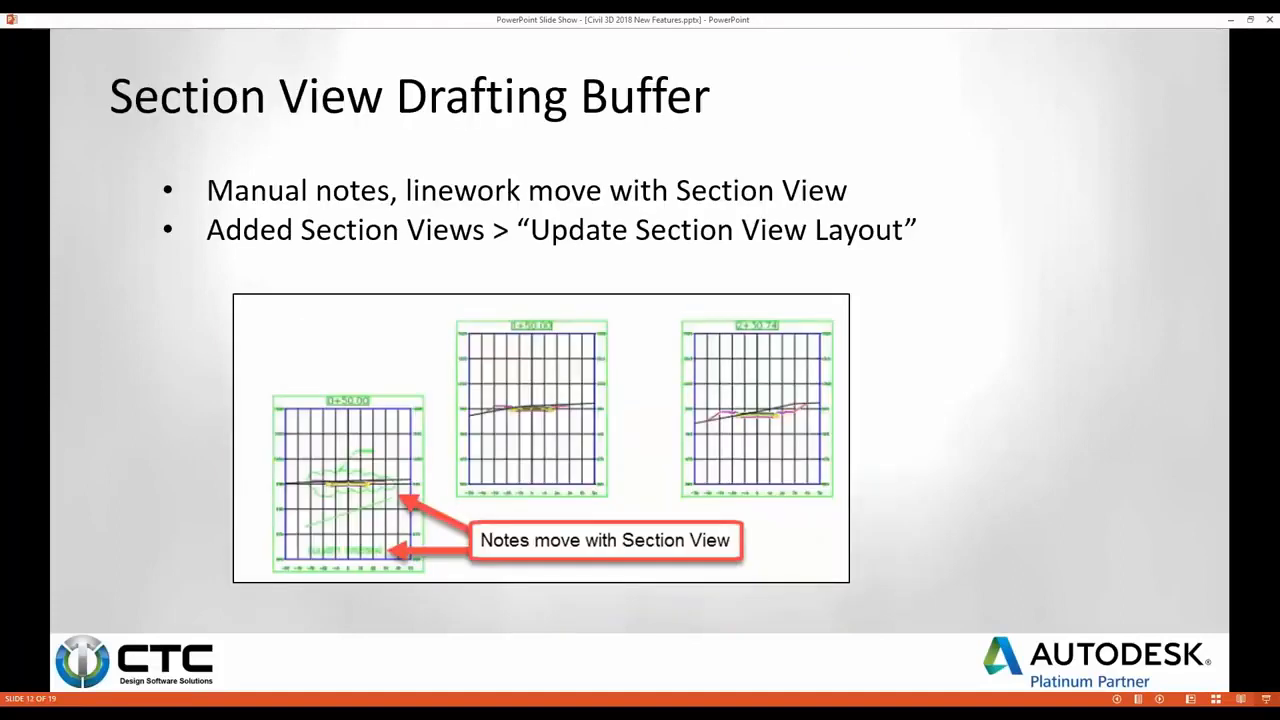
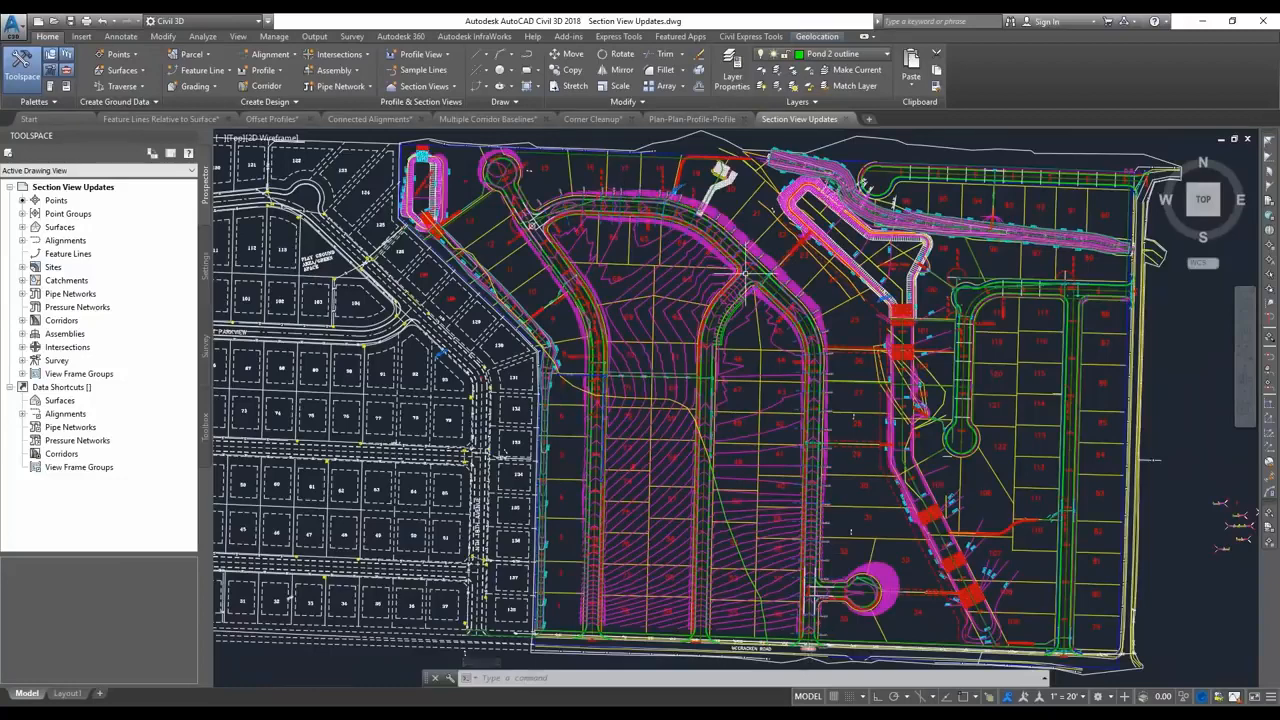
Set up multiple section views for ROAD C with production placement, reviewing the array and drafting buffer options of the Basic group plot style.
middle_click_drag(598, 195, 685, 357)
middle_click_drag(589, 244, 608, 256)
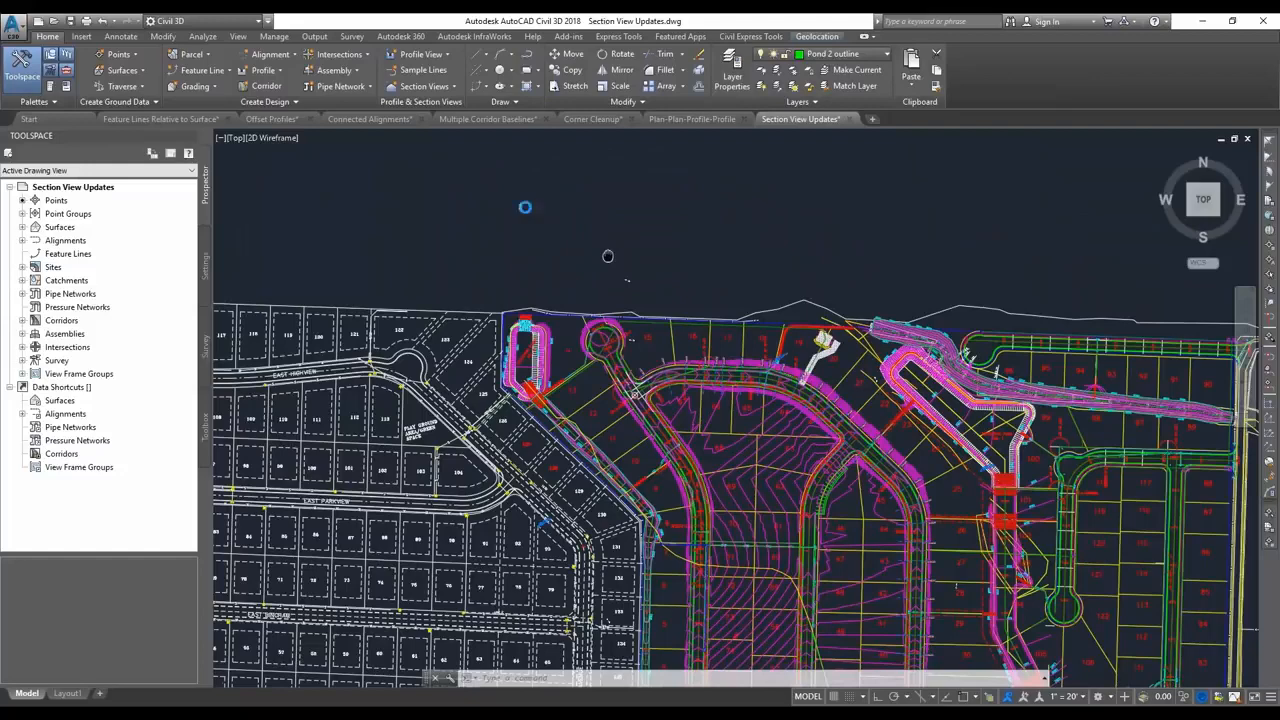
left_click(426, 87)
left_click(430, 128)
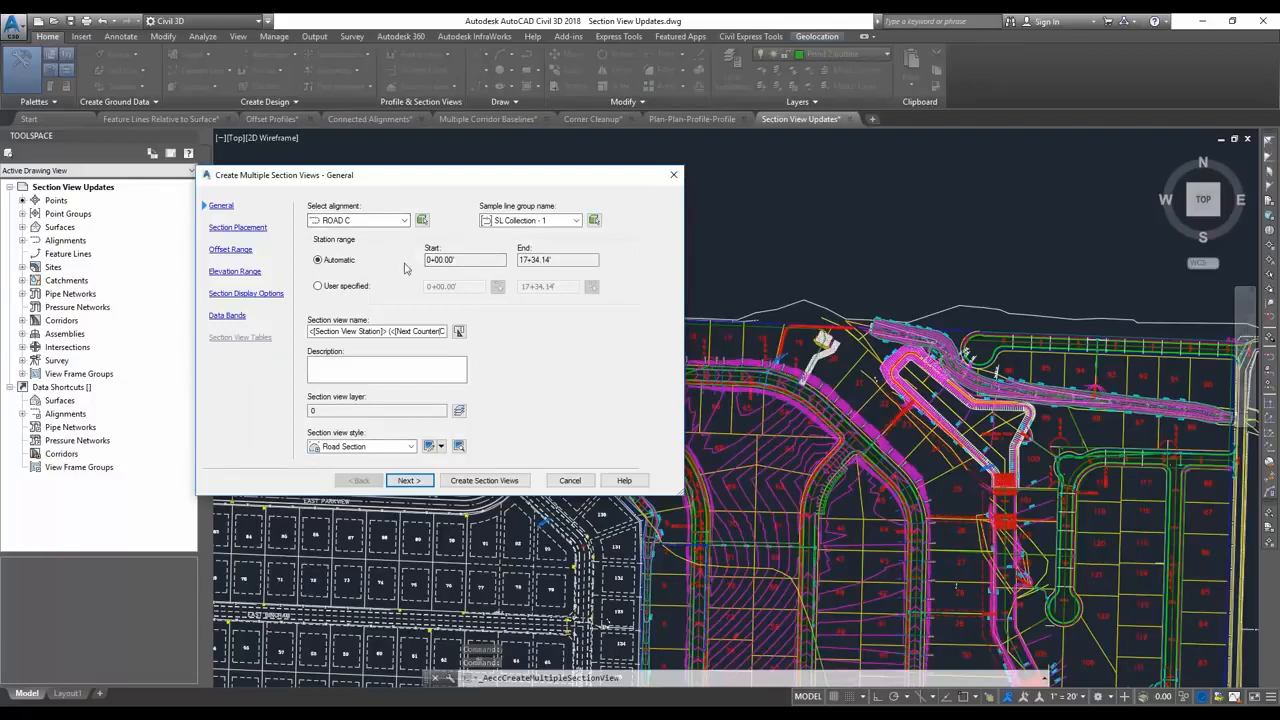
left_click(426, 481)
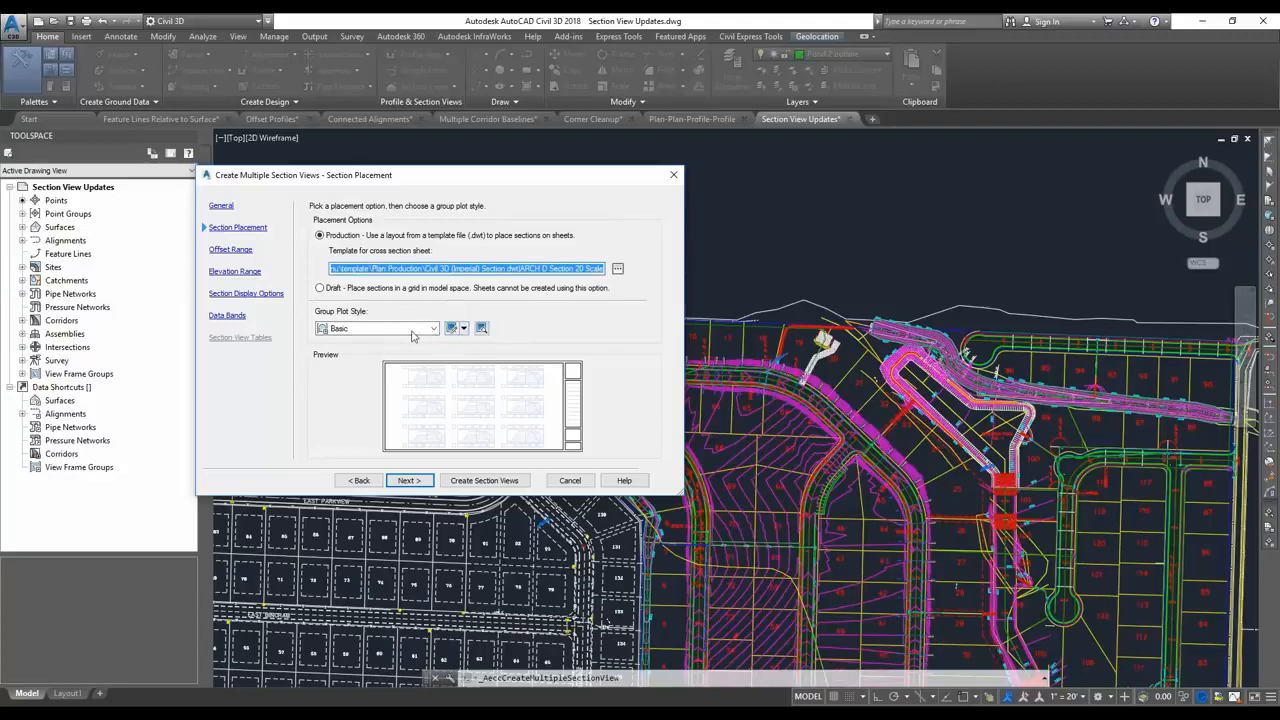
left_click(454, 330)
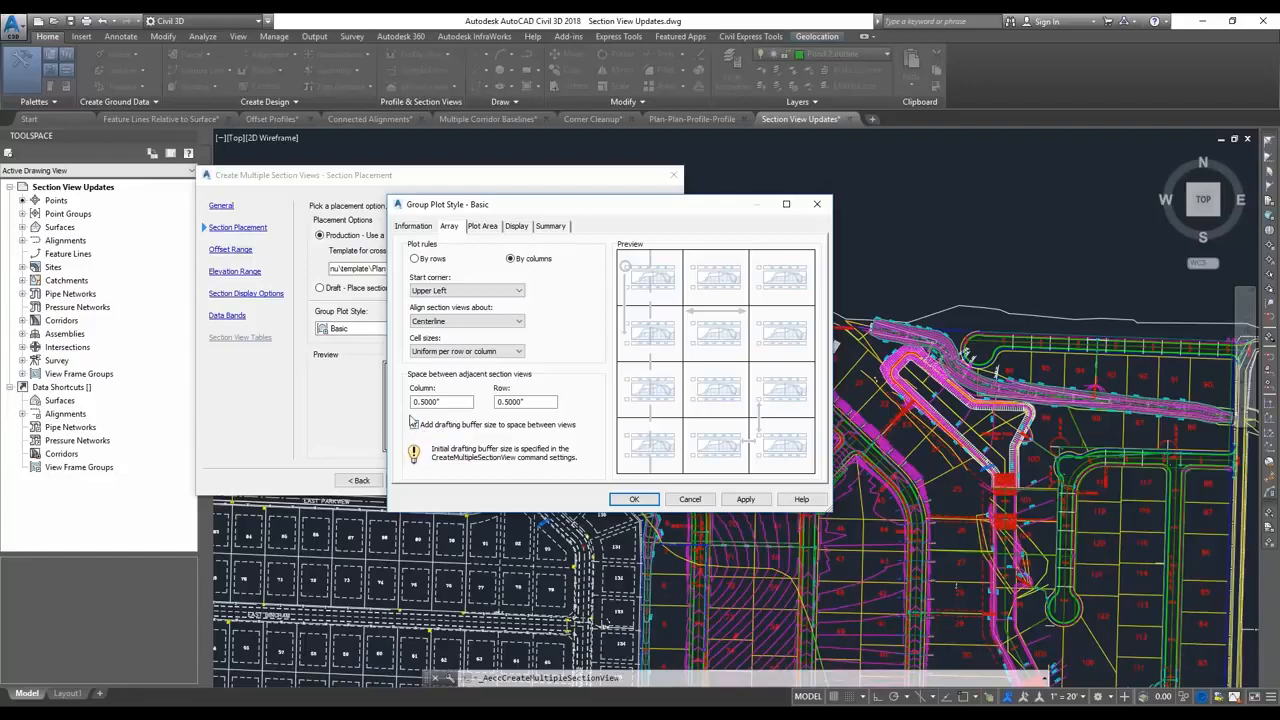
left_click(634, 499)
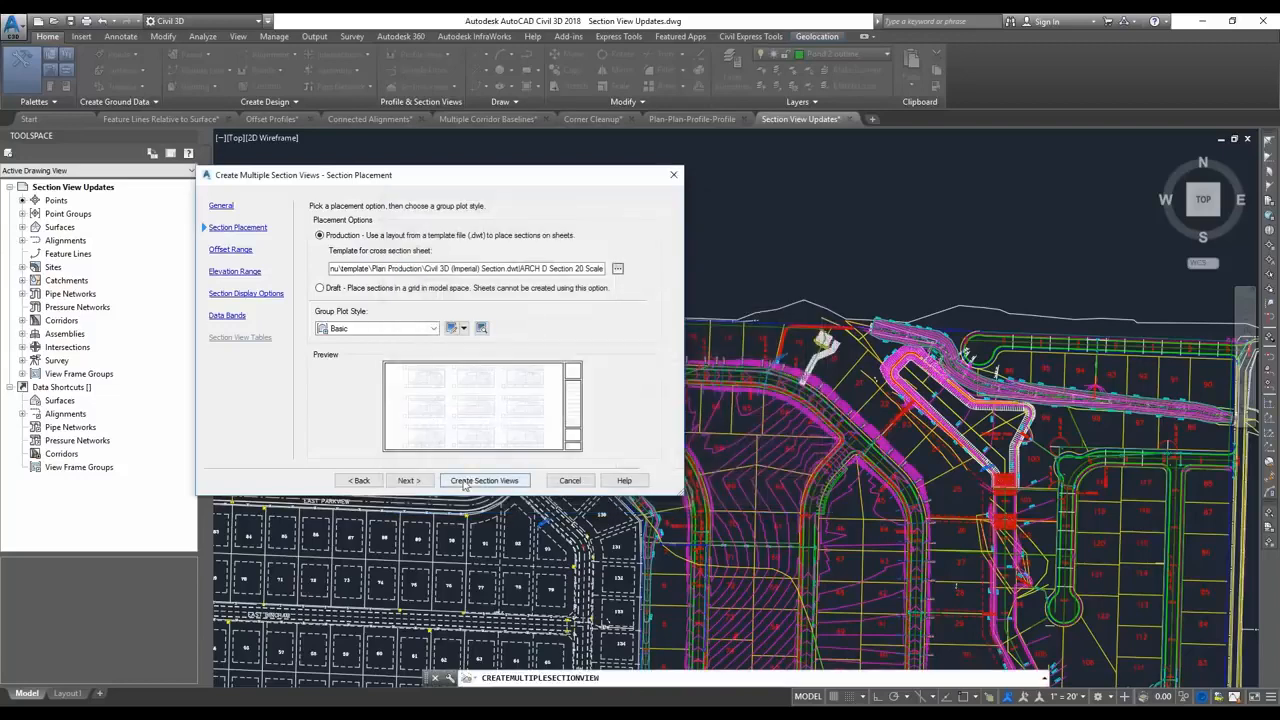
Create the section views and place their sheets in the empty space above the site plan.
left_click(408, 481)
left_click(485, 481)
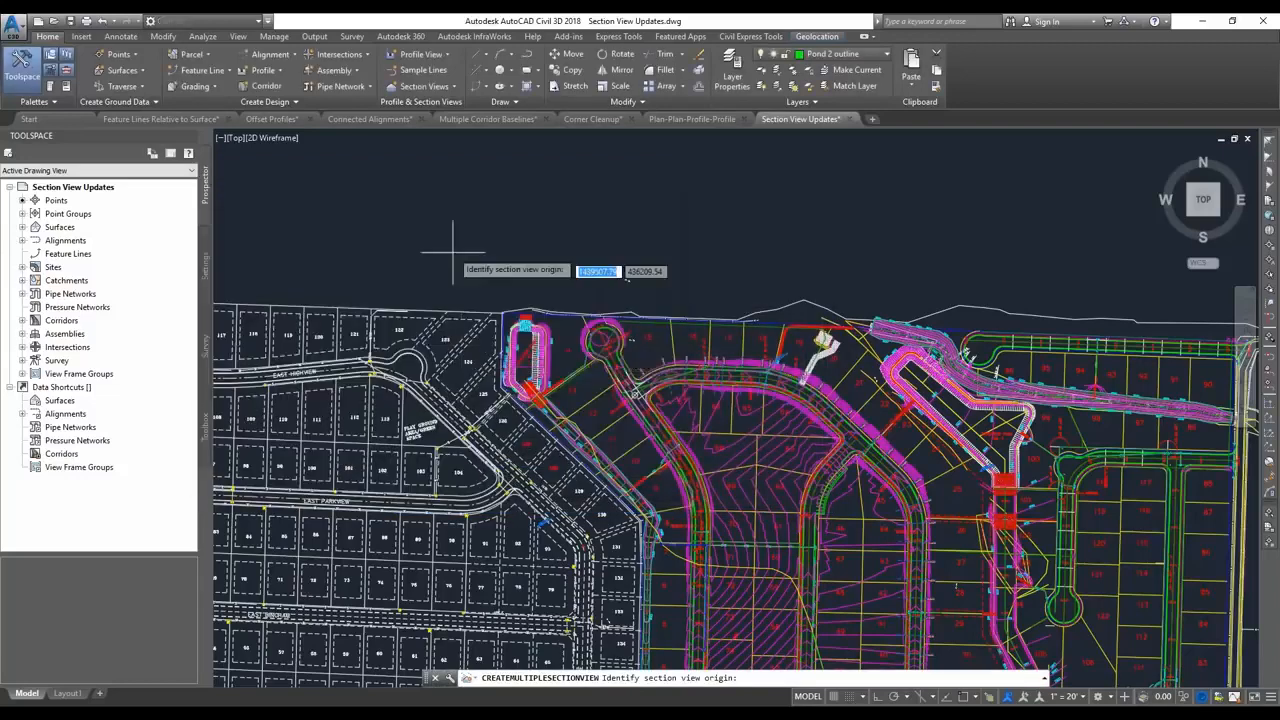
scroll(490, 240, "down", 2)
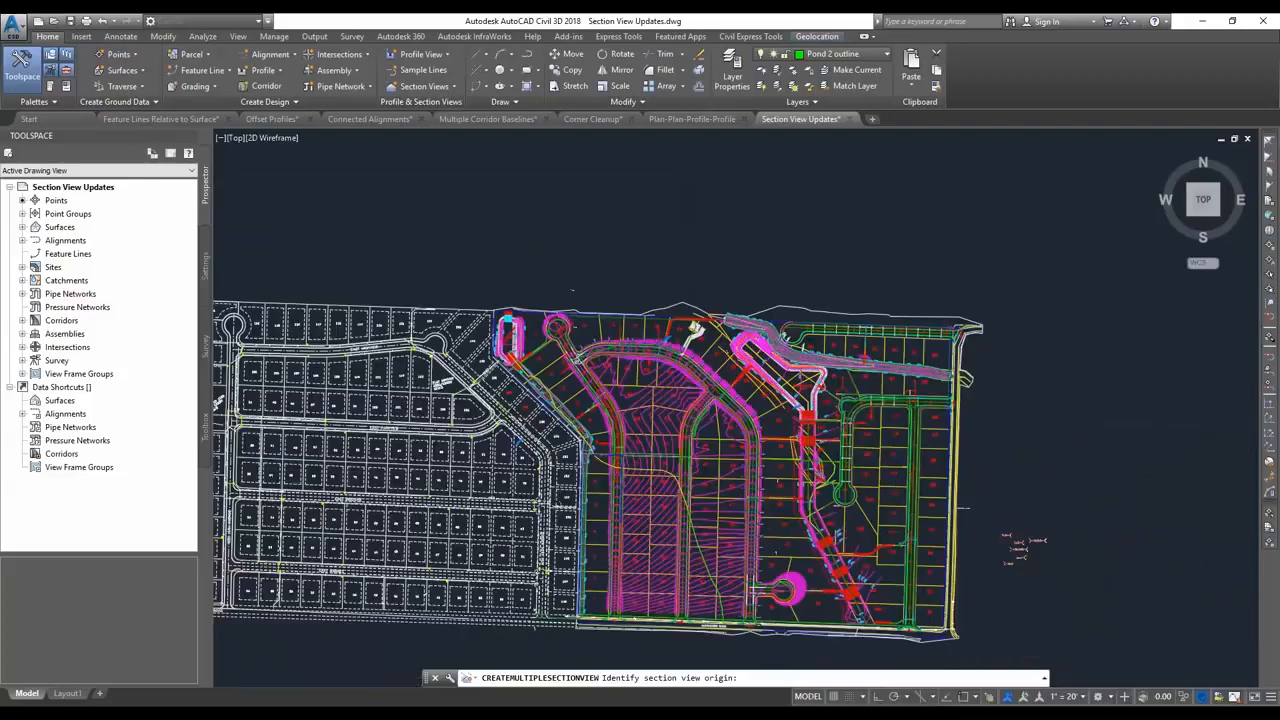
left_click(471, 234)
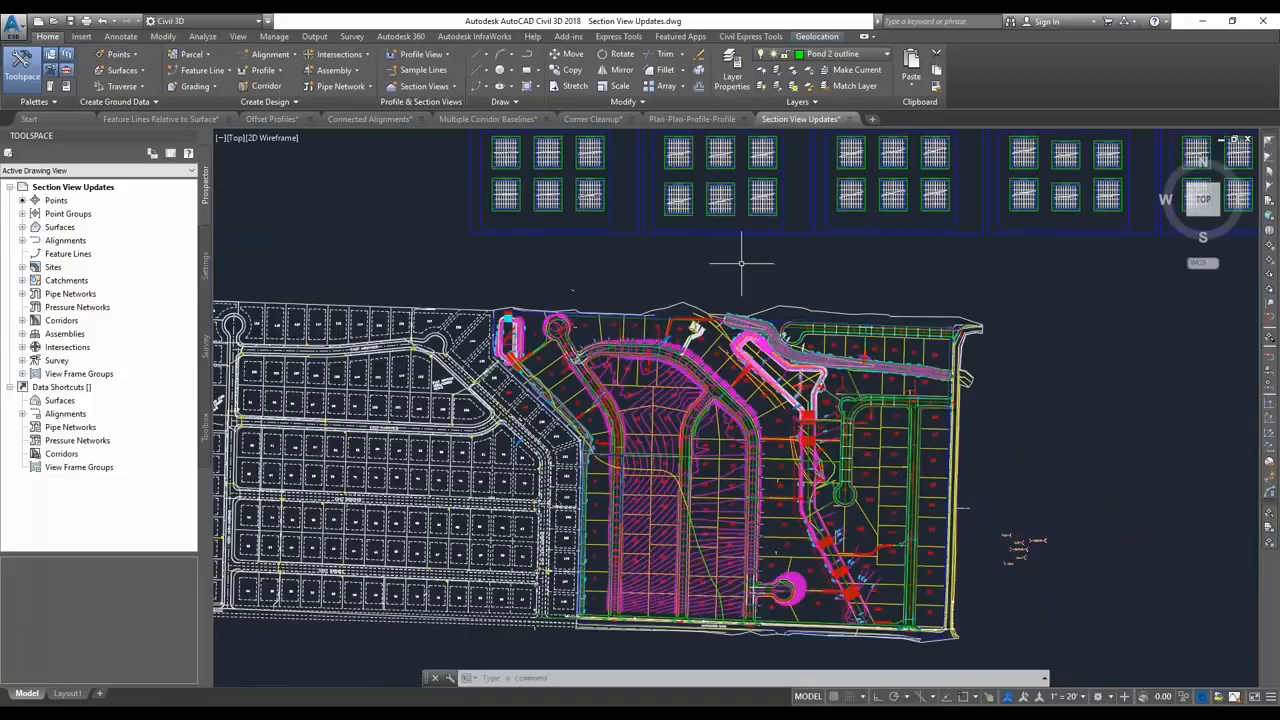
Move the loose revision cloud, leader and CULVERT CROSSING text onto the 0+50.00 section view.
mouse_move(742, 263)
middle_mouse_down()
mouse_move(731, 260)
mouse_move(758, 339)
middle_mouse_up()
scroll(530, 254, "up", 4)
middle_click_drag(534, 276, 734, 377)
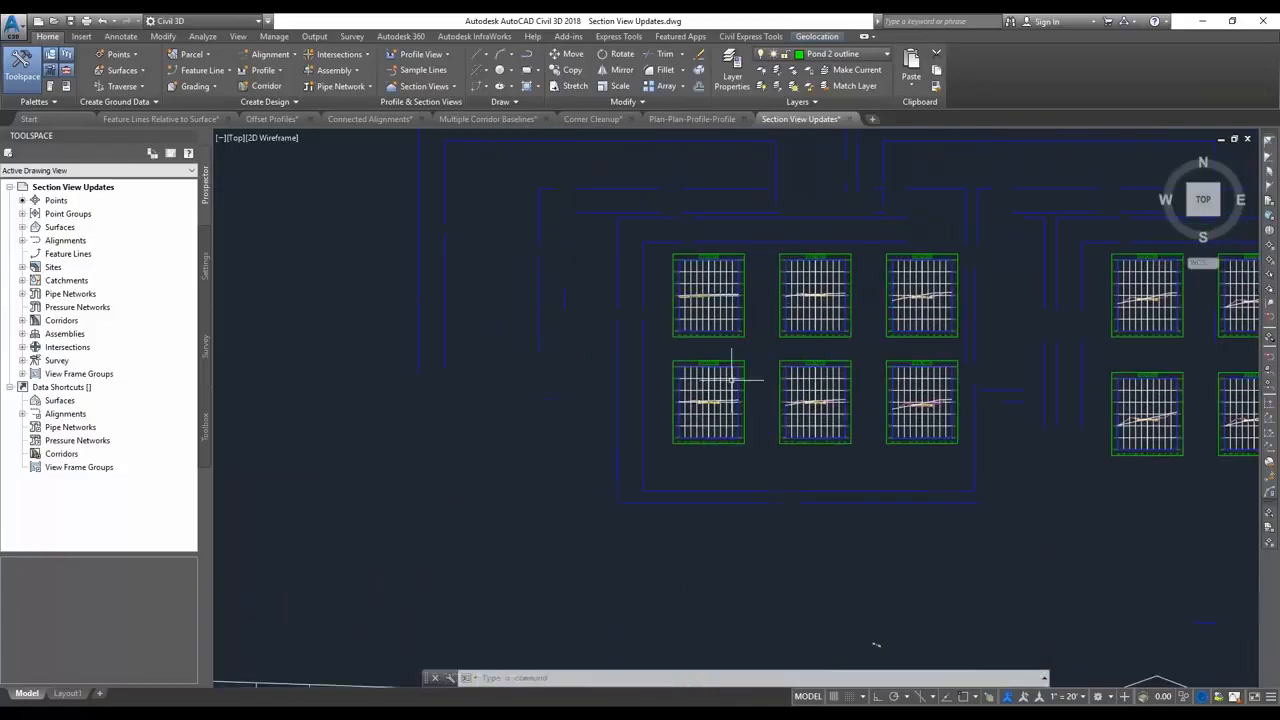
scroll(760, 388, "down", 6)
left_click(451, 316)
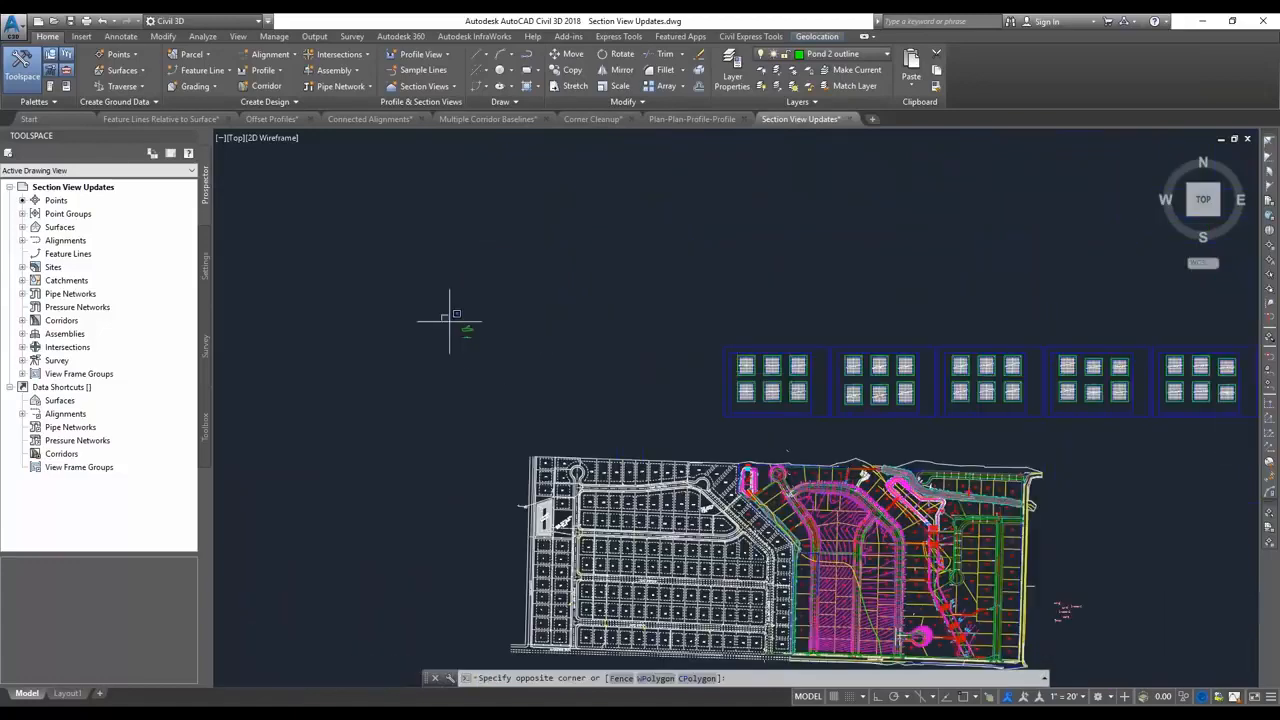
left_click(587, 348)
type("m")
key("Return")
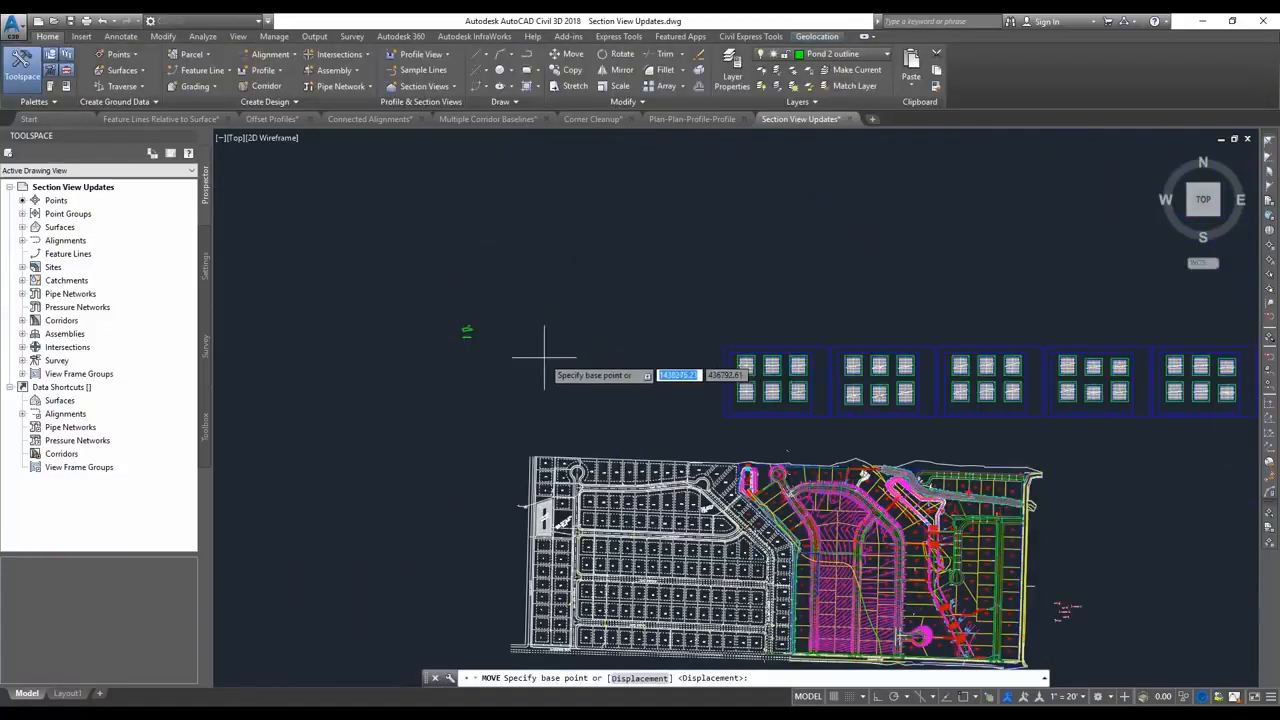
left_click(462, 326)
scroll(833, 420, "up", 4)
scroll(777, 399, "up", 3)
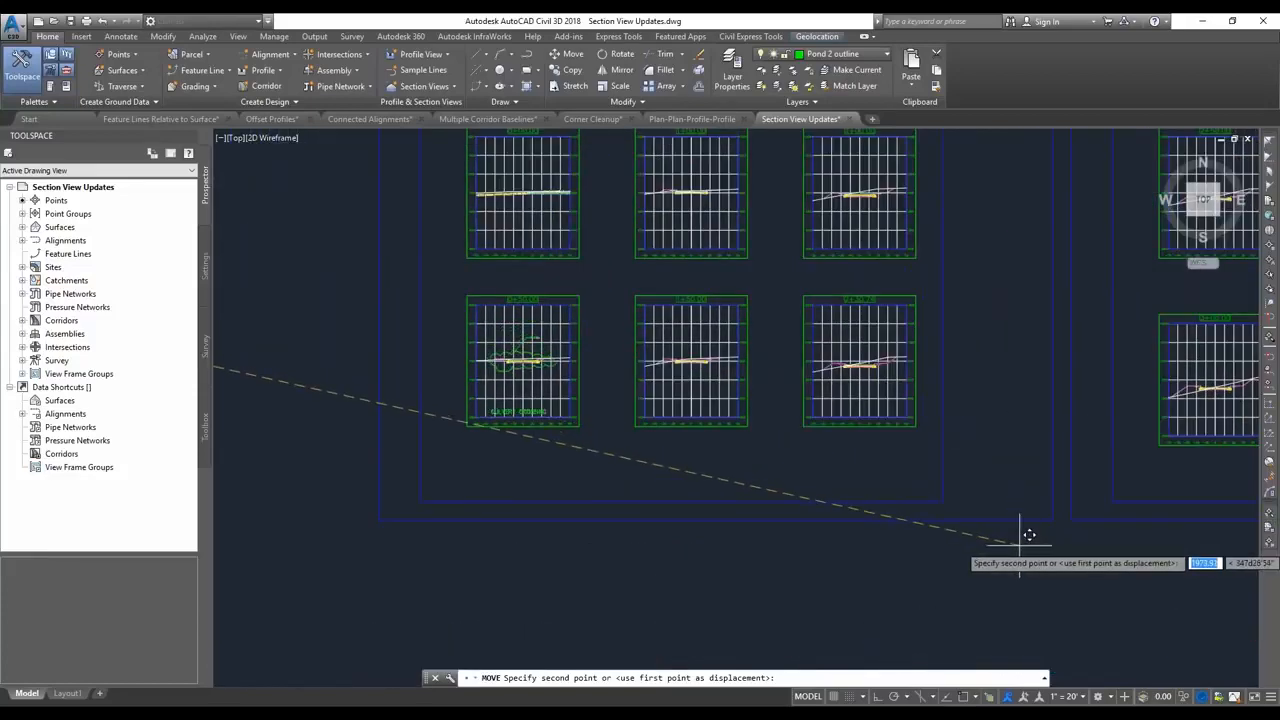
left_click(1020, 536)
Check the object types of the leader, revision cloud and CULVERT CROSSING text through their properties.
scroll(609, 393, "up", 2)
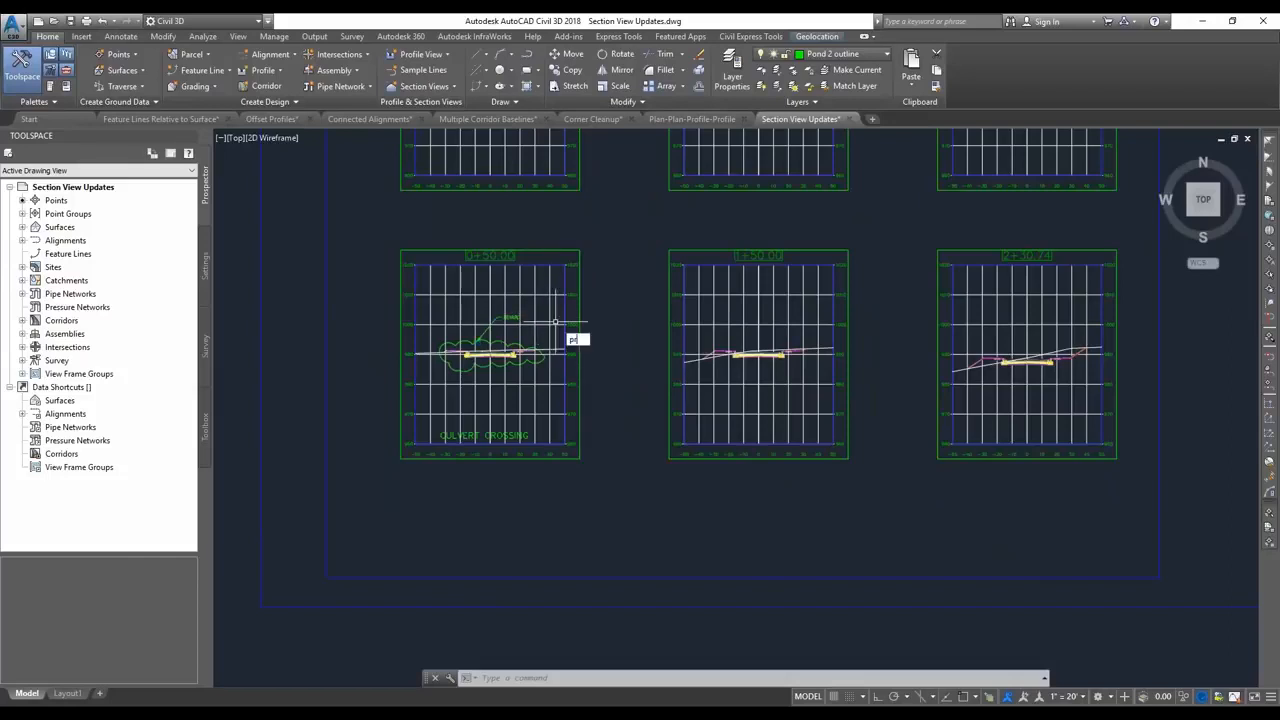
key("Return")
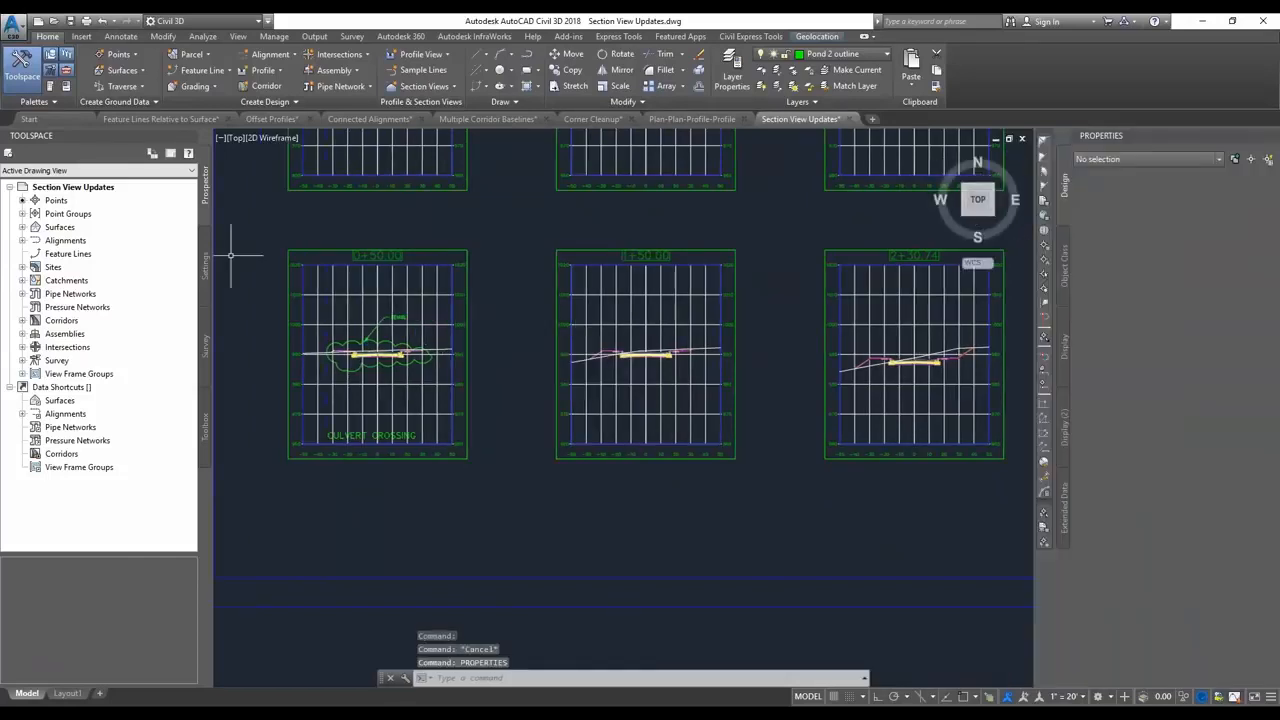
left_click(393, 312)
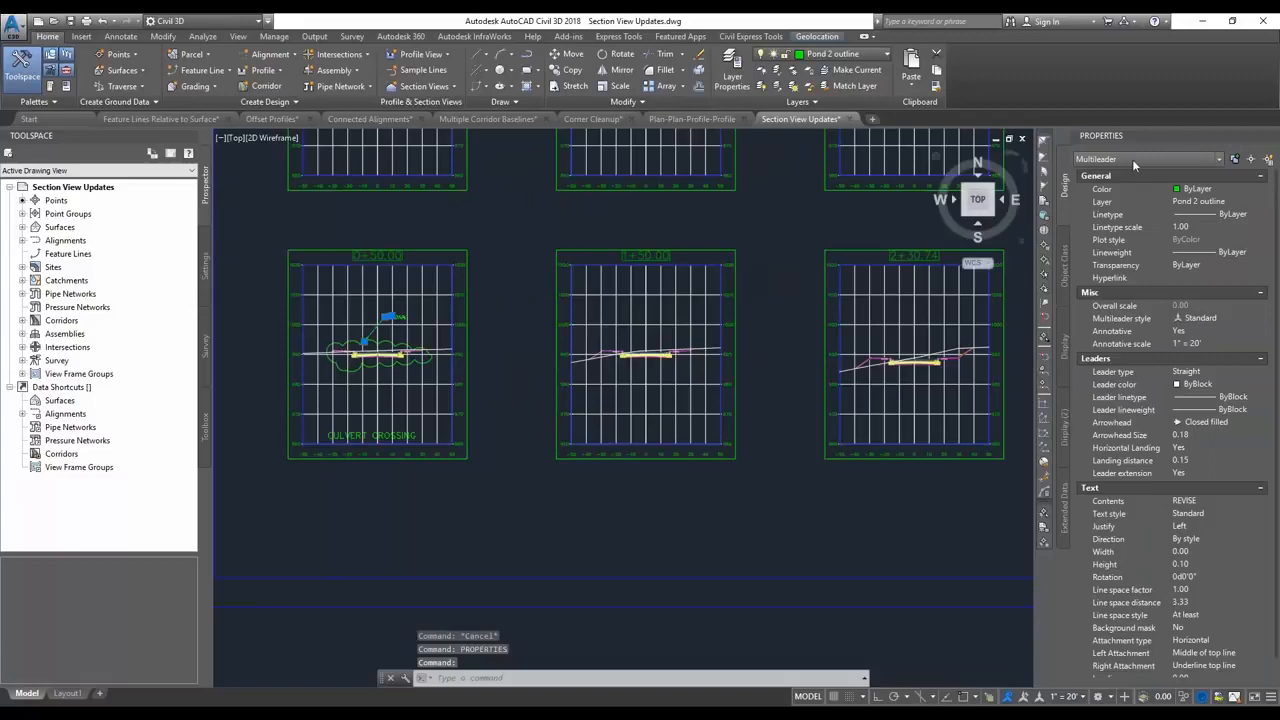
key("Escape")
left_click(390, 350)
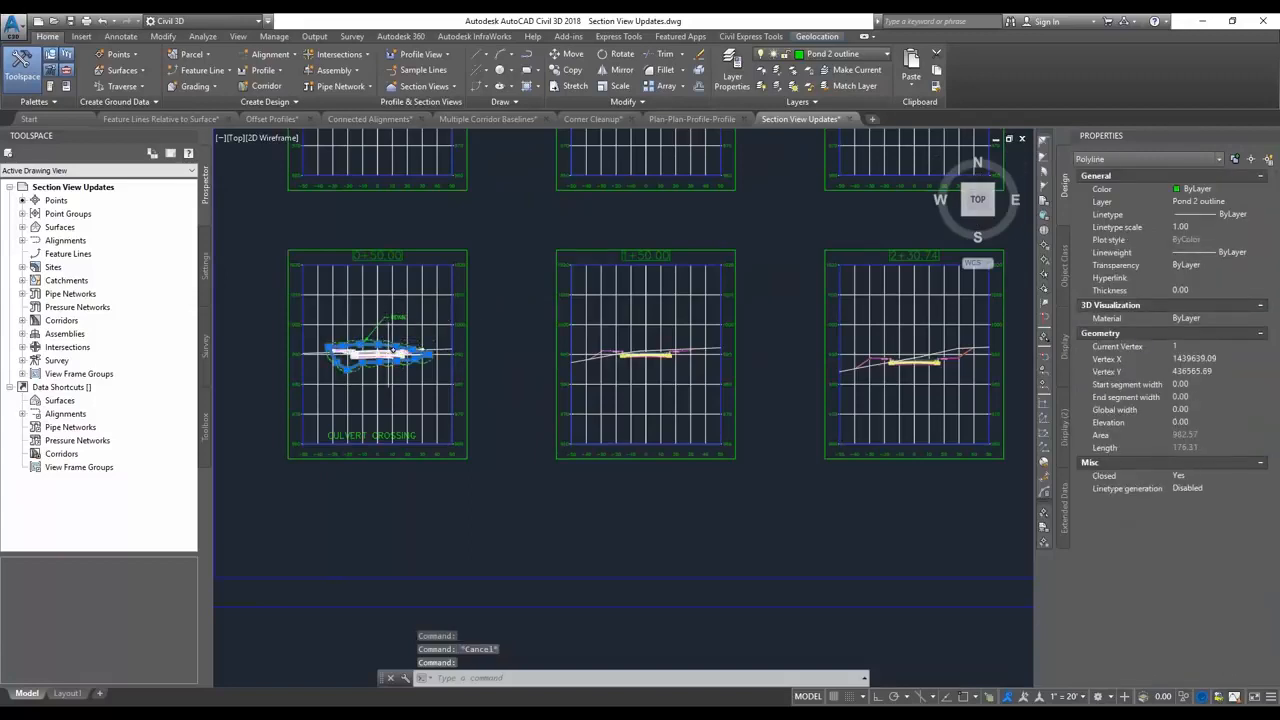
key("Escape")
left_click(384, 438)
key("Escape")
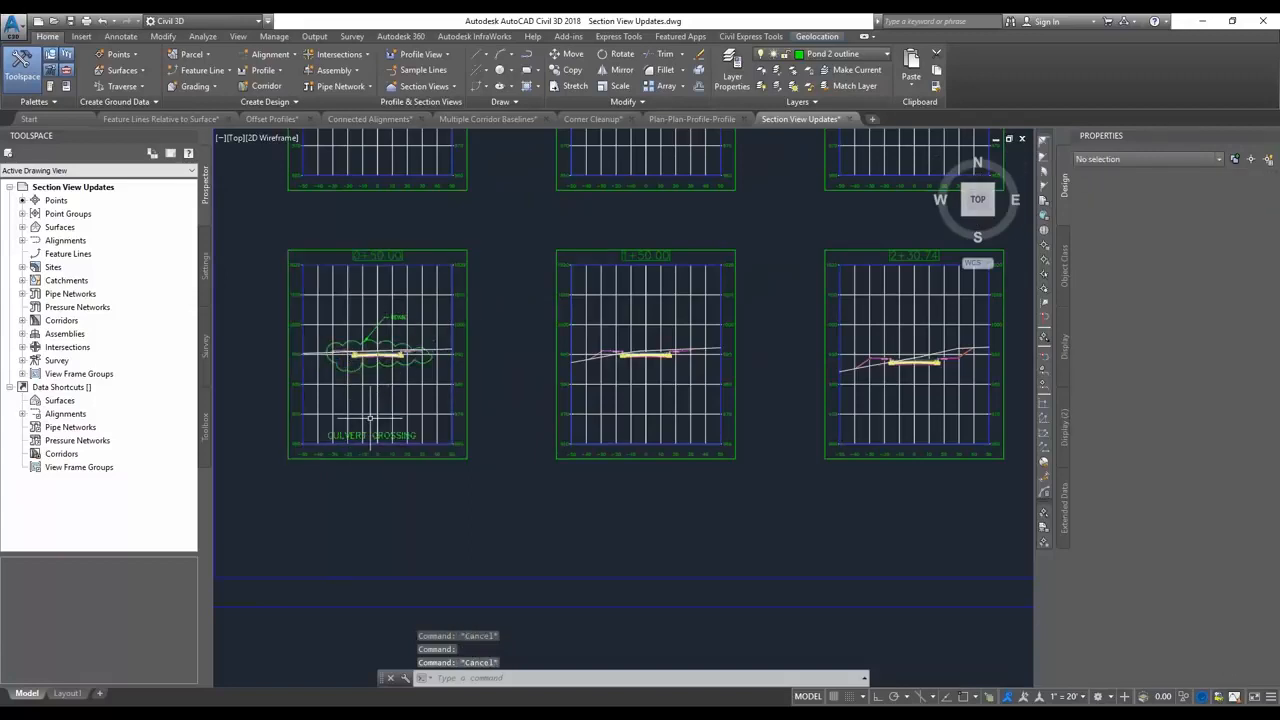
Move the 0+50.00 section view down toward the sheet's lower edge, and return it close to its original place.
middle_click_drag(428, 419, 446, 415)
left_click(454, 244)
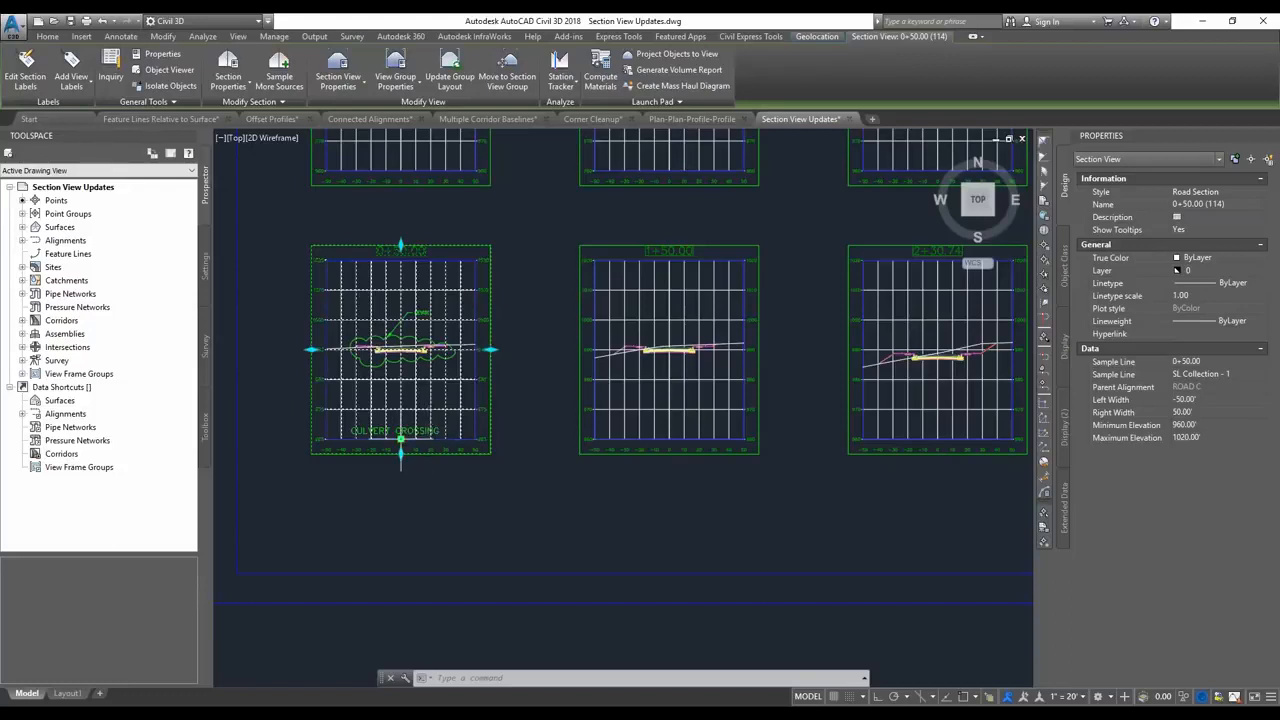
left_click(400, 439)
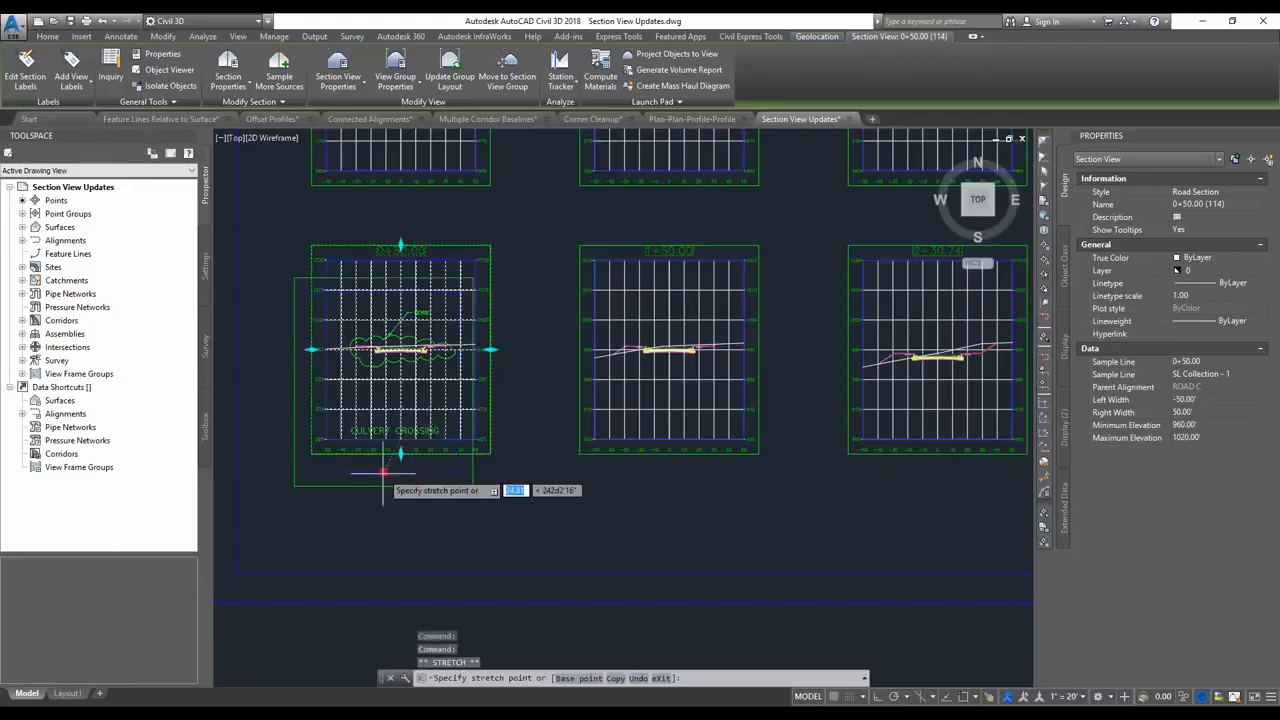
left_click(464, 537)
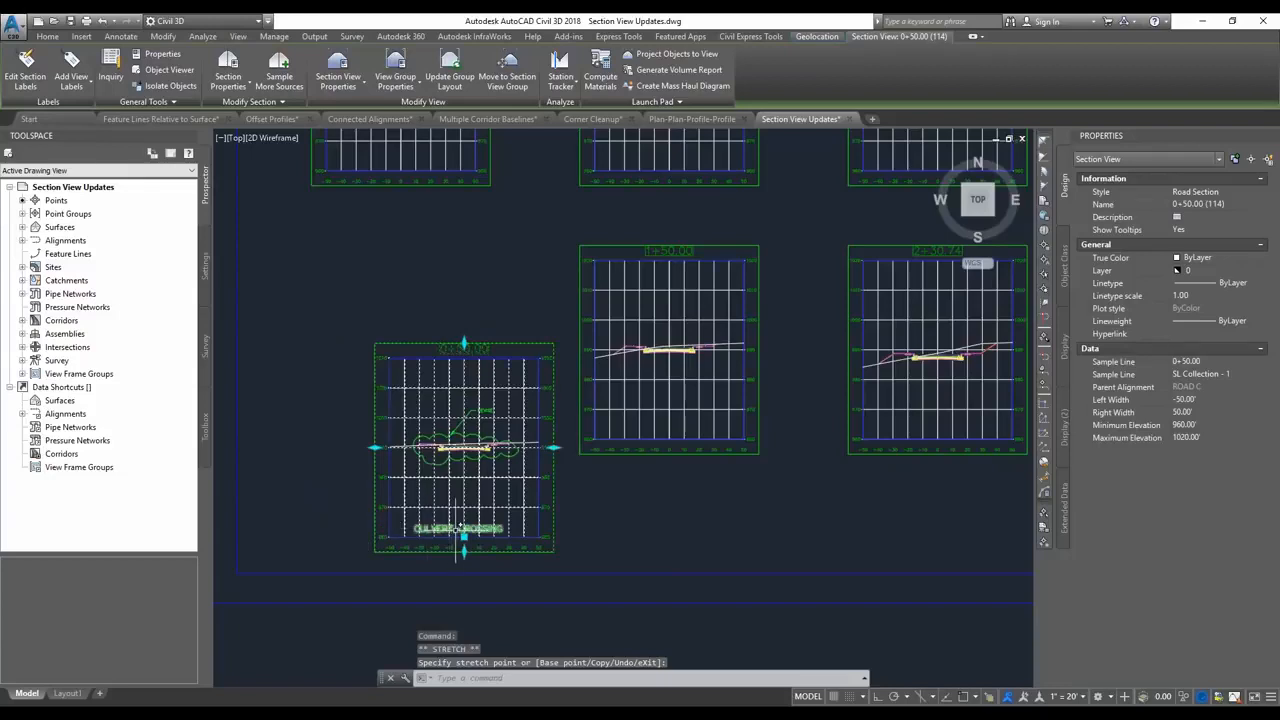
left_click(464, 537)
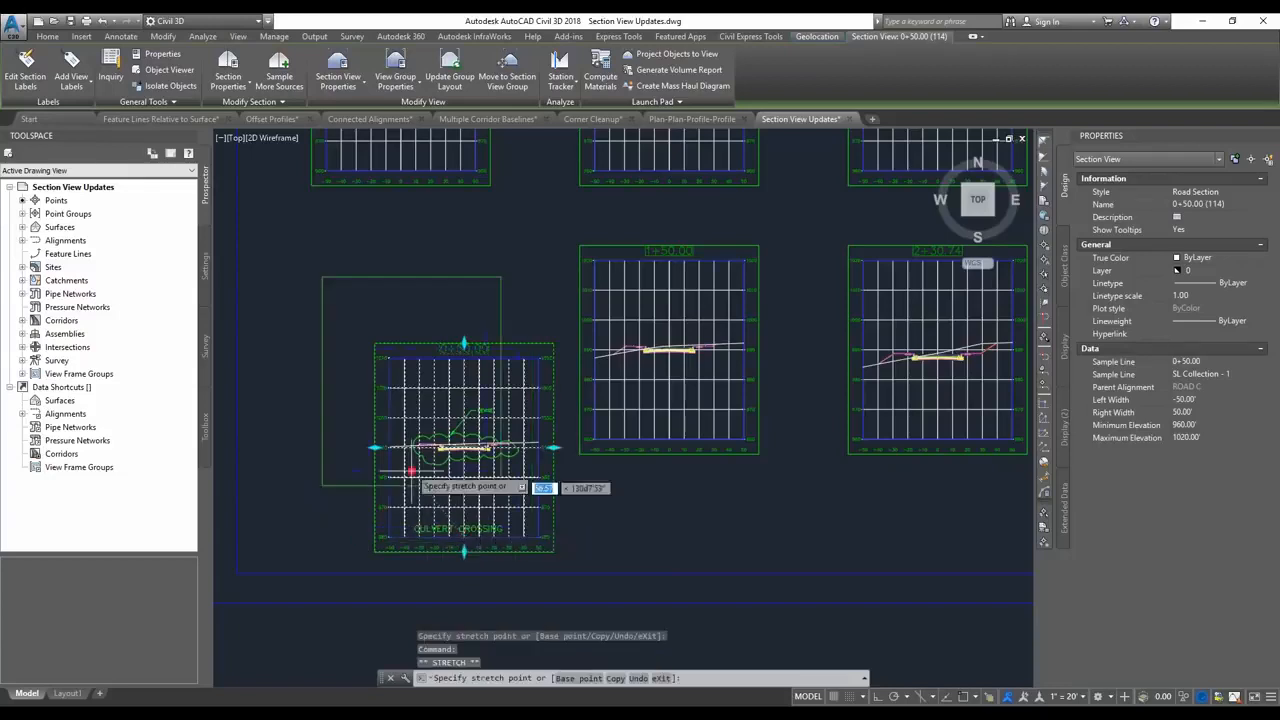
left_click(398, 437)
key("Escape")
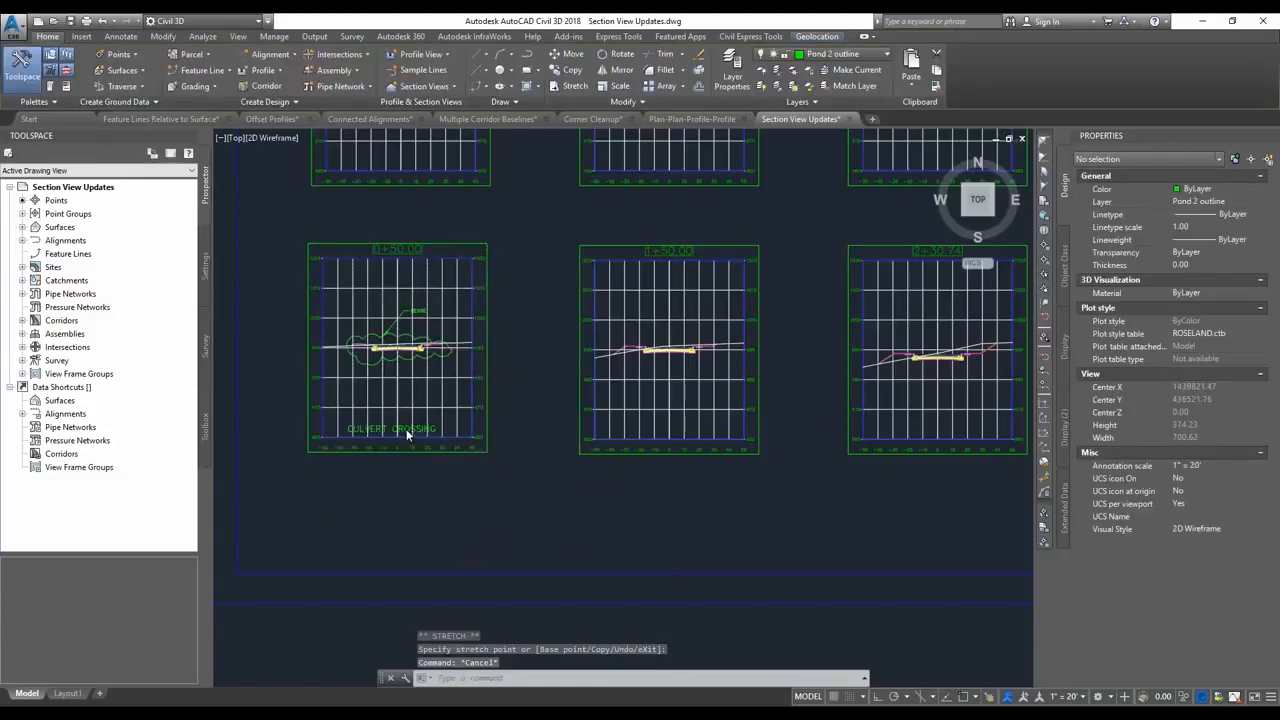
Move the CULVERT CROSSING text just below the frame of the 0+50.00 section view.
left_click(398, 432)
left_click(348, 432)
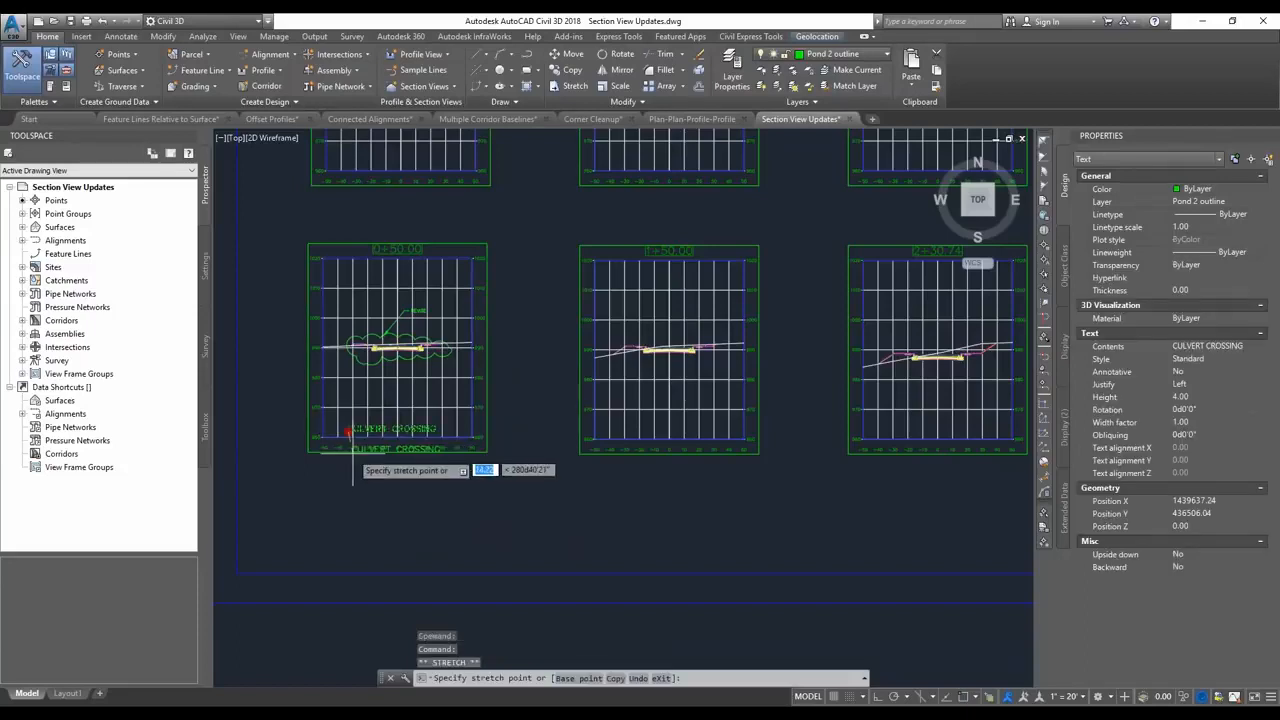
left_click(349, 464)
key("Escape")
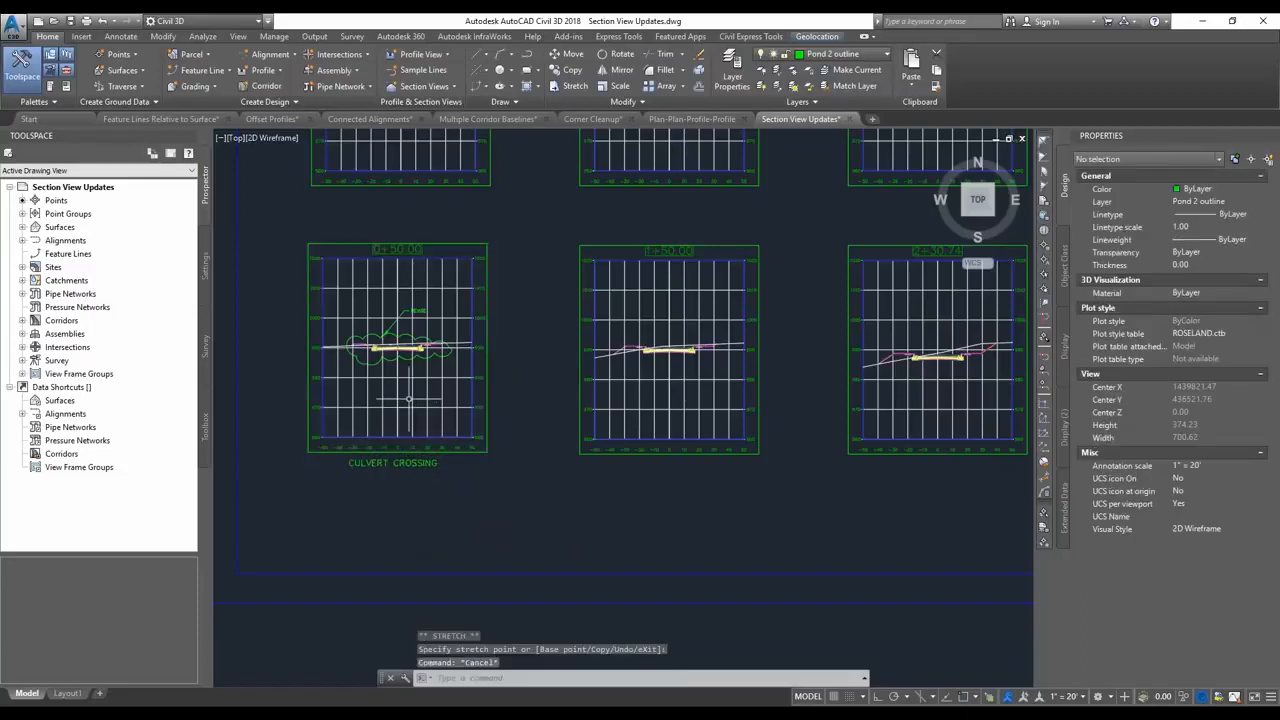
Shift the 0+50.00 section view slightly and extend its drafting buffer downward to enclose the CULVERT CROSSING text.
left_click(400, 428)
left_click(397, 437)
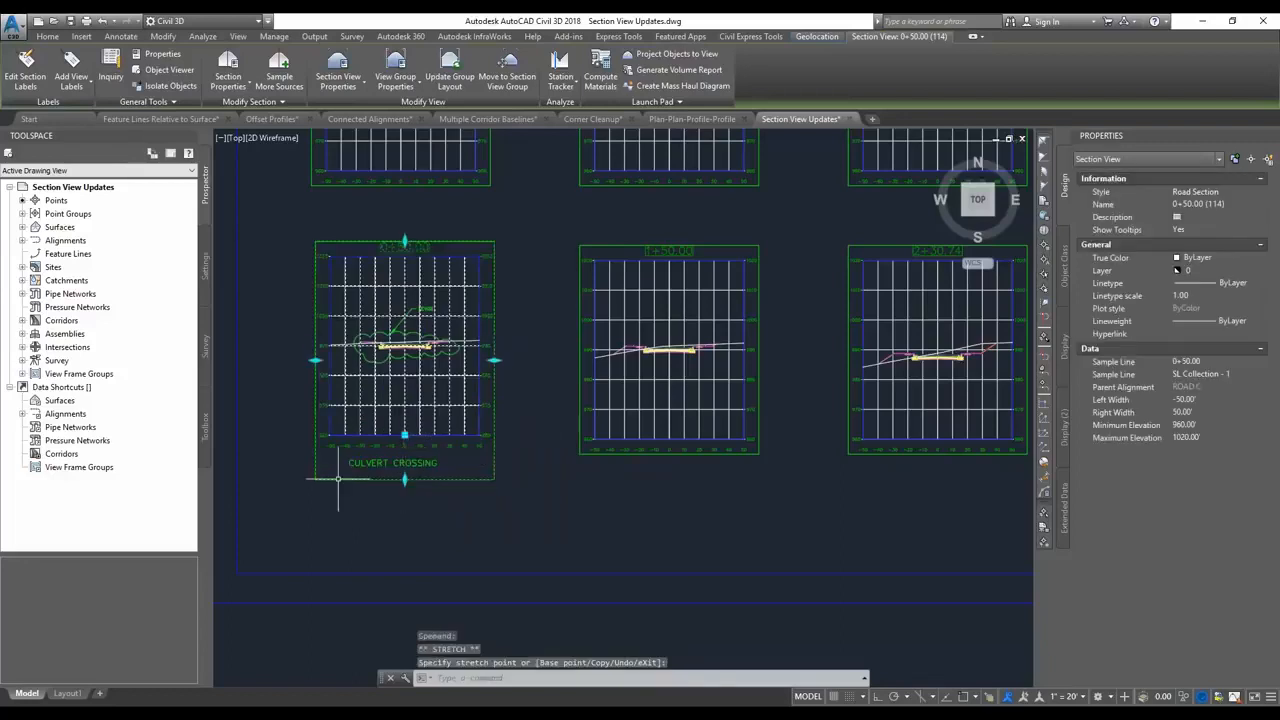
key("Escape")
key("Escape")
Center the CULVERT CROSSING text beneath the grid, inside the 0+50.00 section view's drafting buffer.
left_click(377, 463)
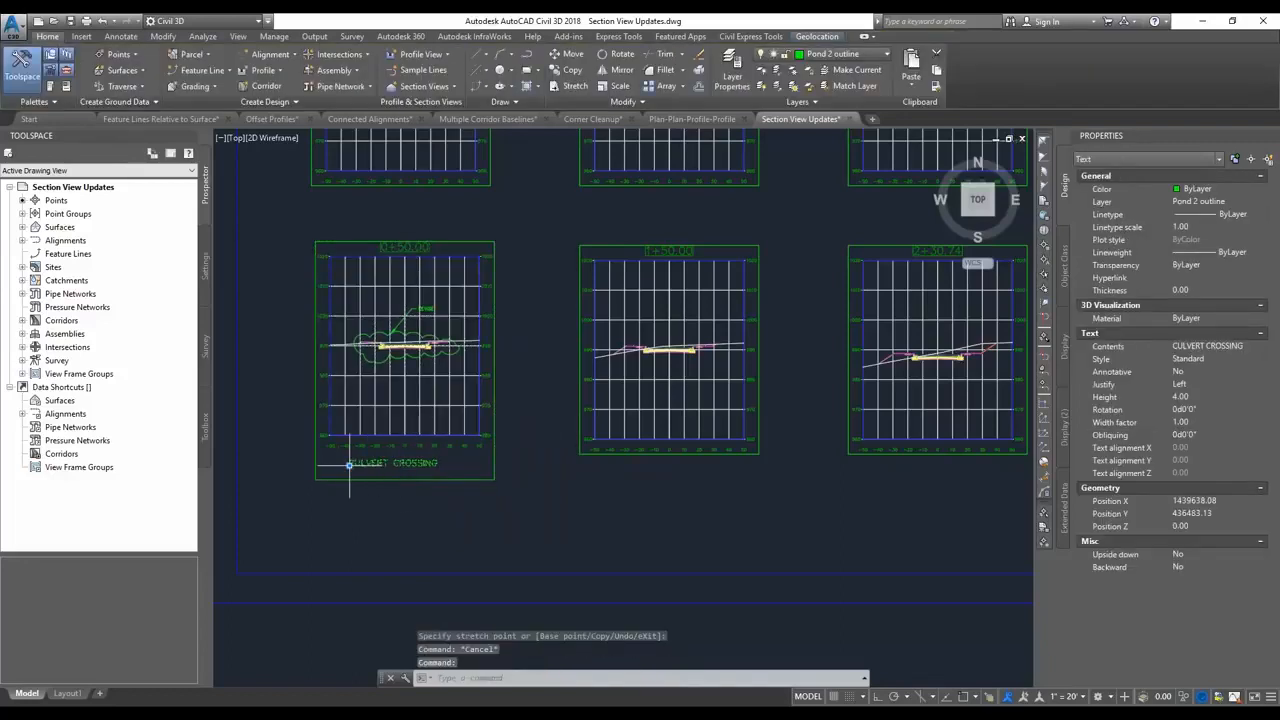
left_click(349, 464)
left_click(362, 462)
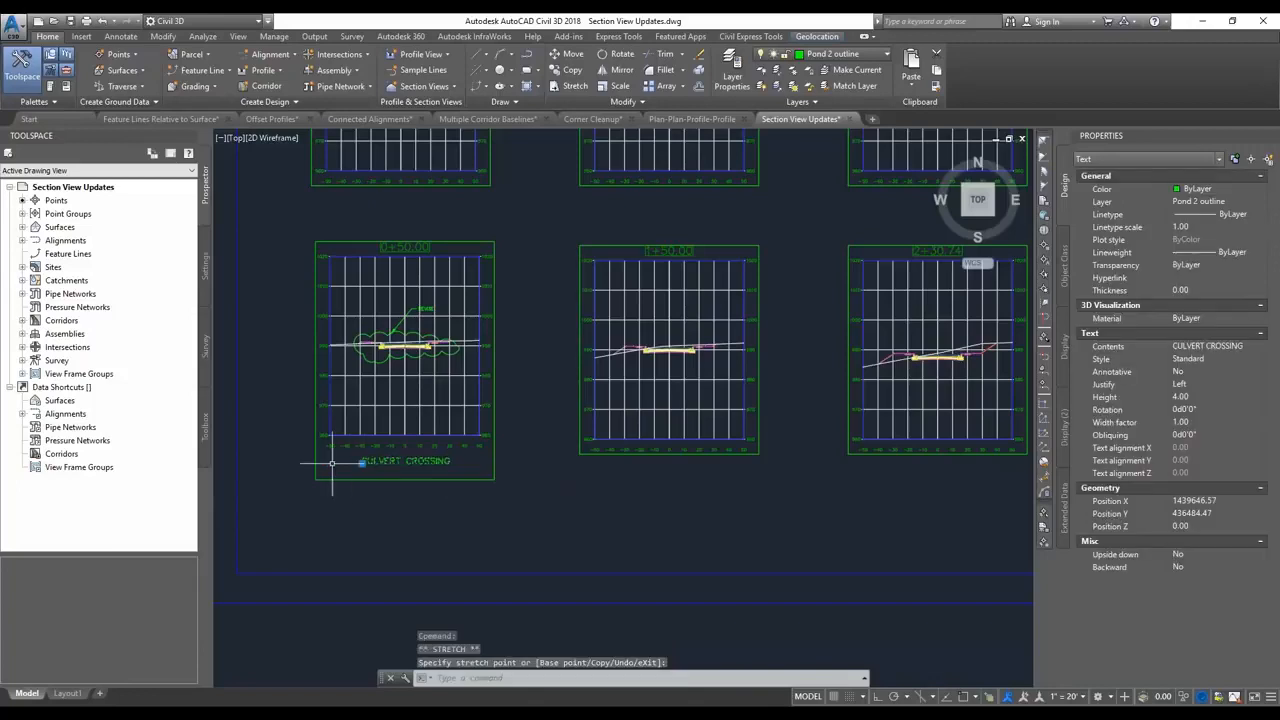
key("Escape")
Move the 0+50.00 section view down and to the right together with its buffered annotations.
left_click(390, 389)
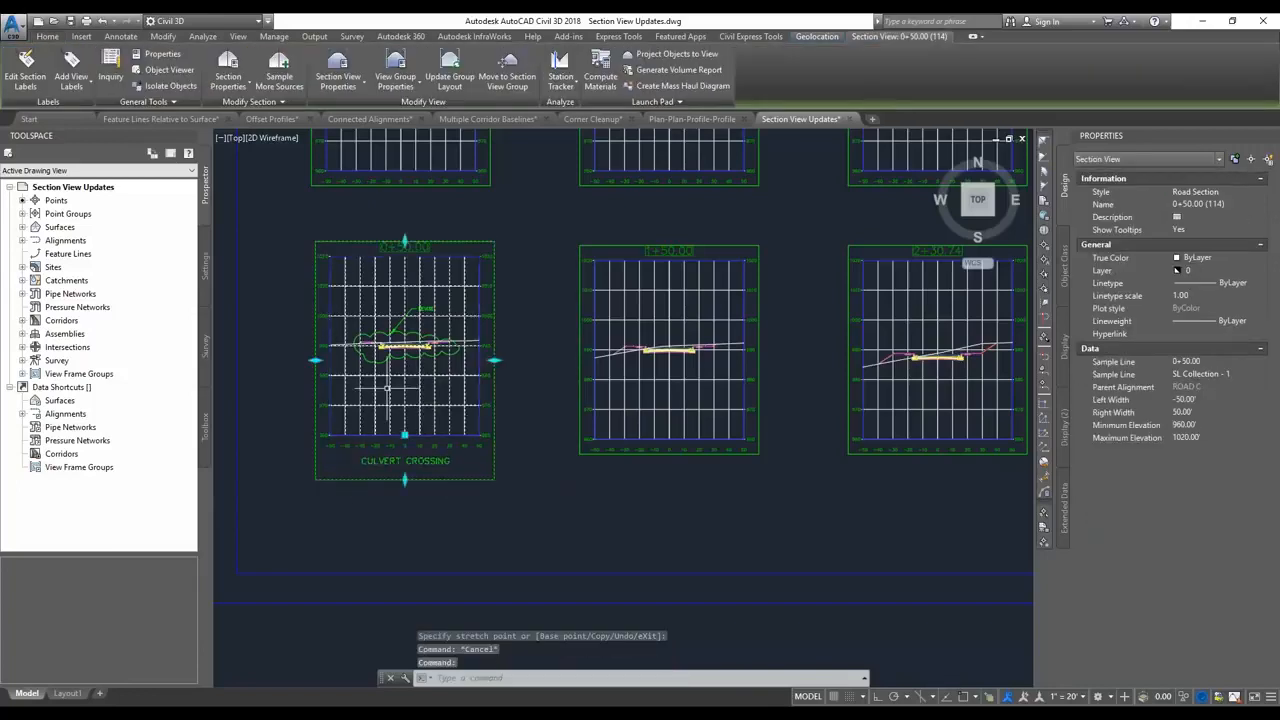
left_click(404, 435)
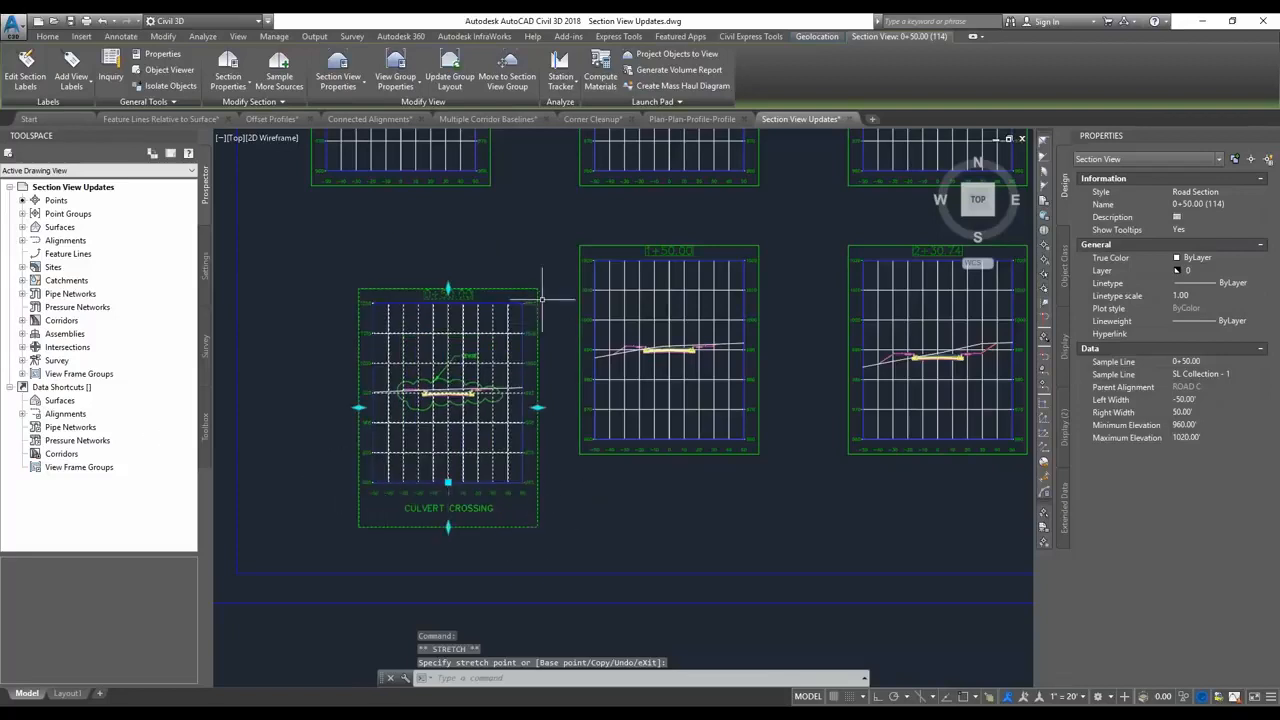
left_click(448, 483)
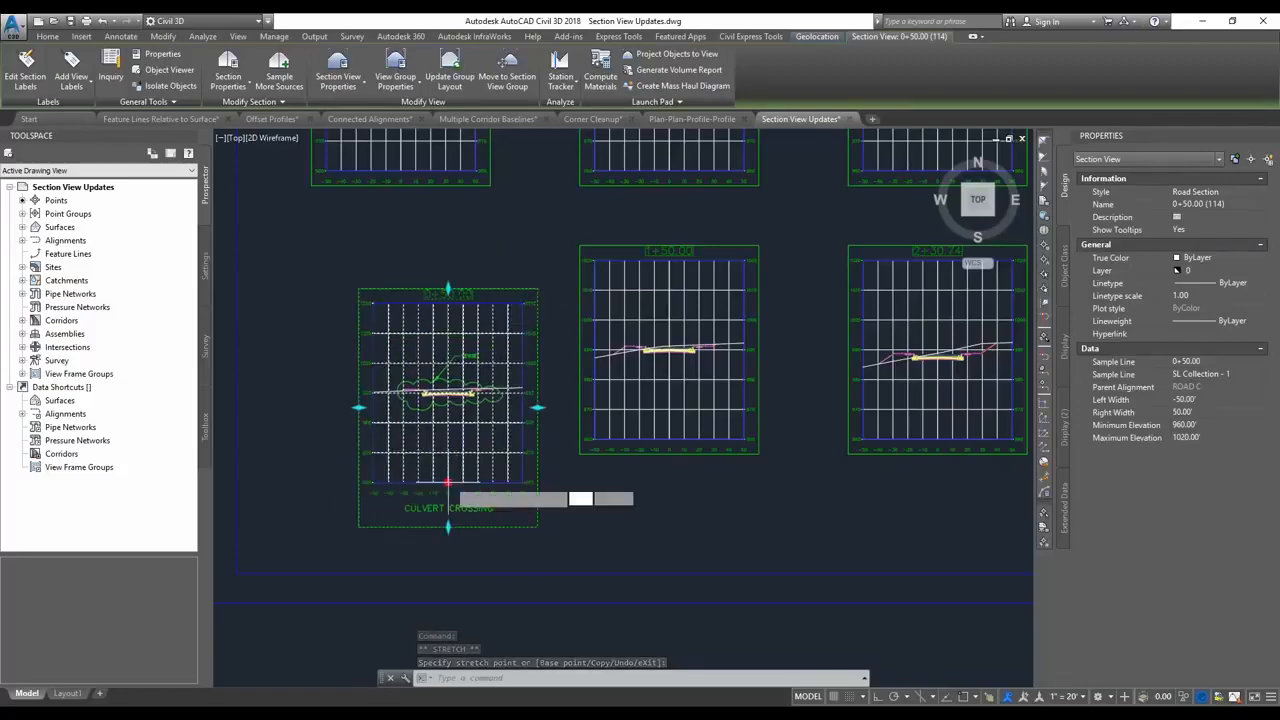
key("Escape")
key("Escape")
Examine the section sheet layout and the curved road with its sample lines in the site plan.
scroll(429, 420, "down", 3)
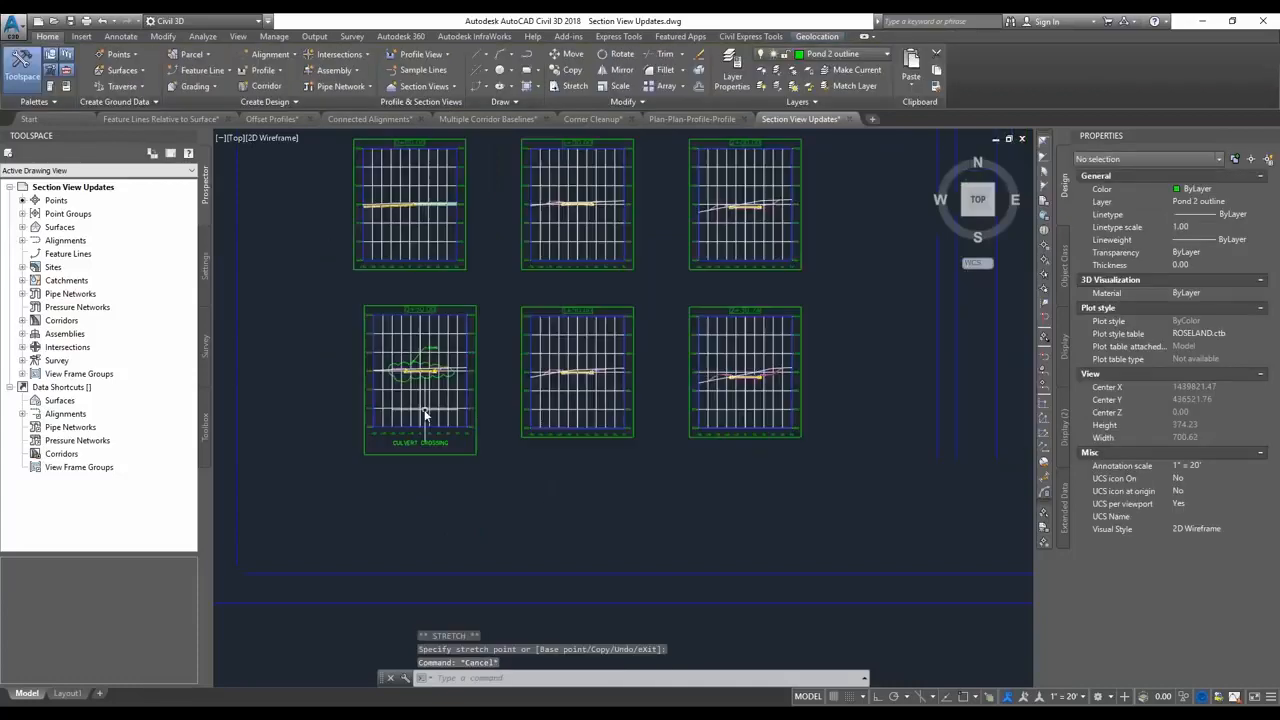
middle_click_drag(611, 467, 527, 446)
left_click(523, 448)
left_click(491, 441)
scroll(487, 438, "down", 4)
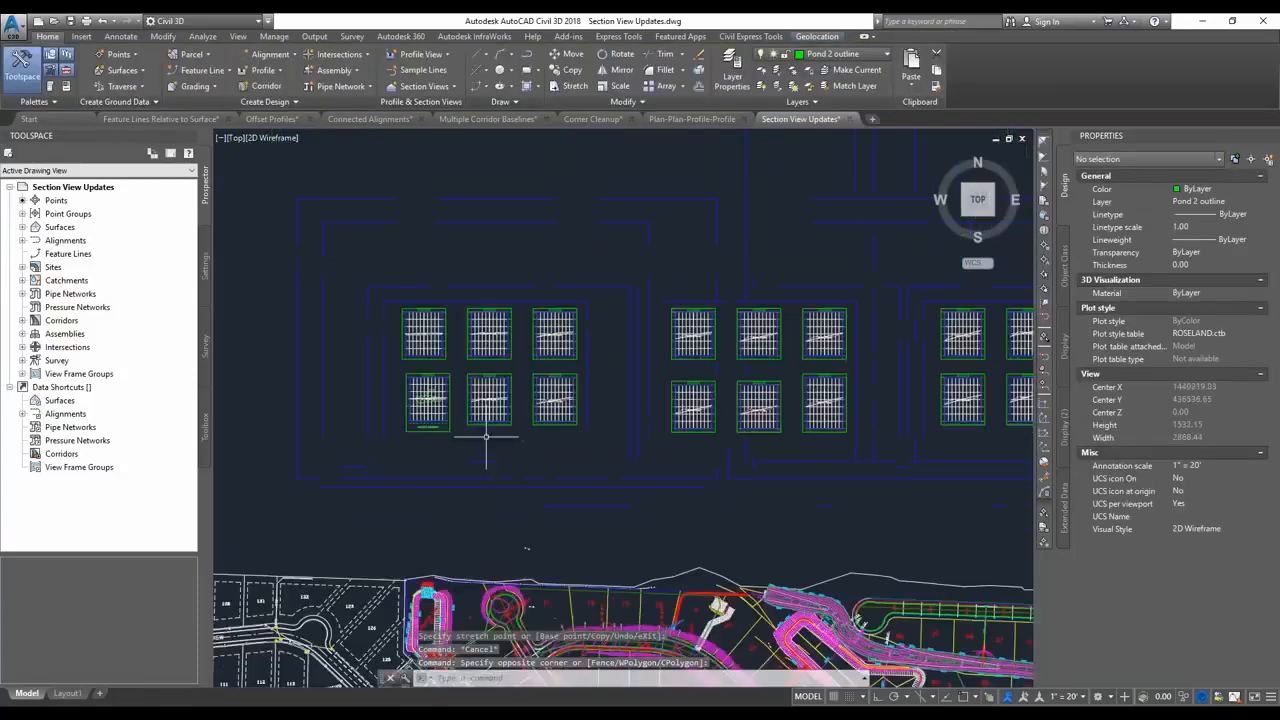
middle_click_drag(533, 494, 523, 390)
scroll(520, 505, "up", 2)
scroll(590, 557, "up", 2)
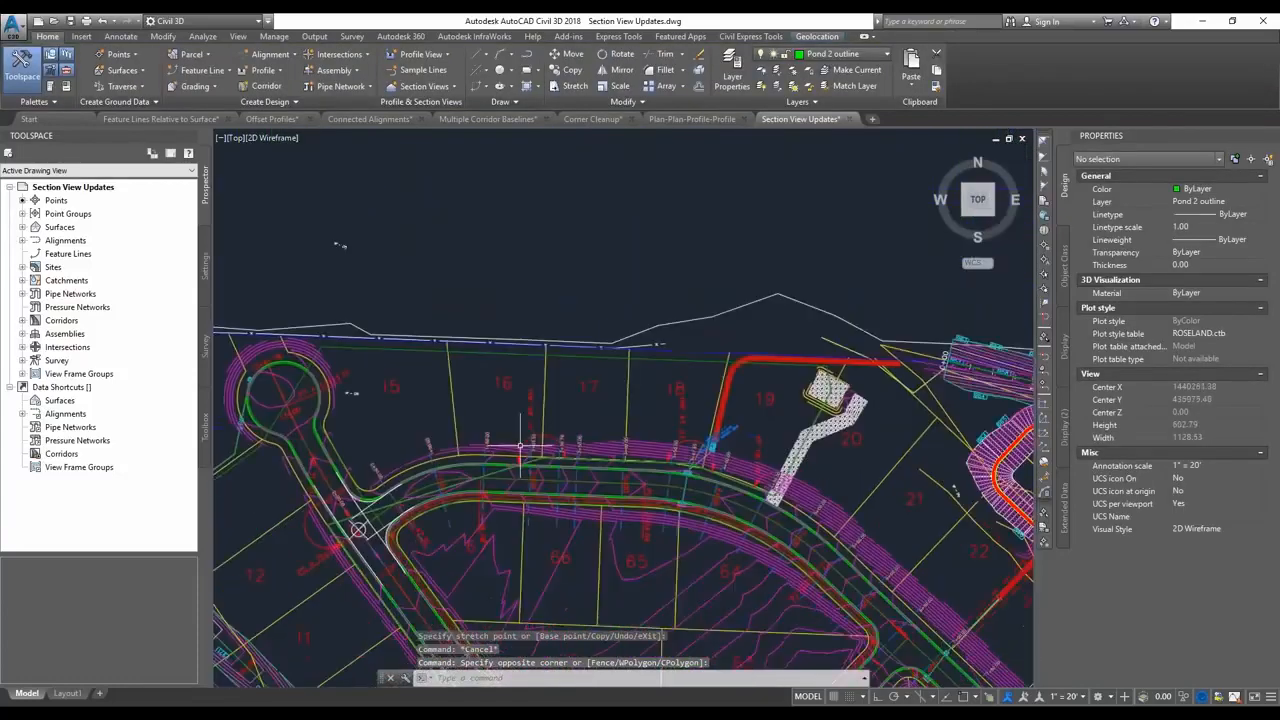
scroll(606, 411, "down", 5)
middle_click_drag(565, 285, 551, 301)
scroll(600, 300, "up", 2)
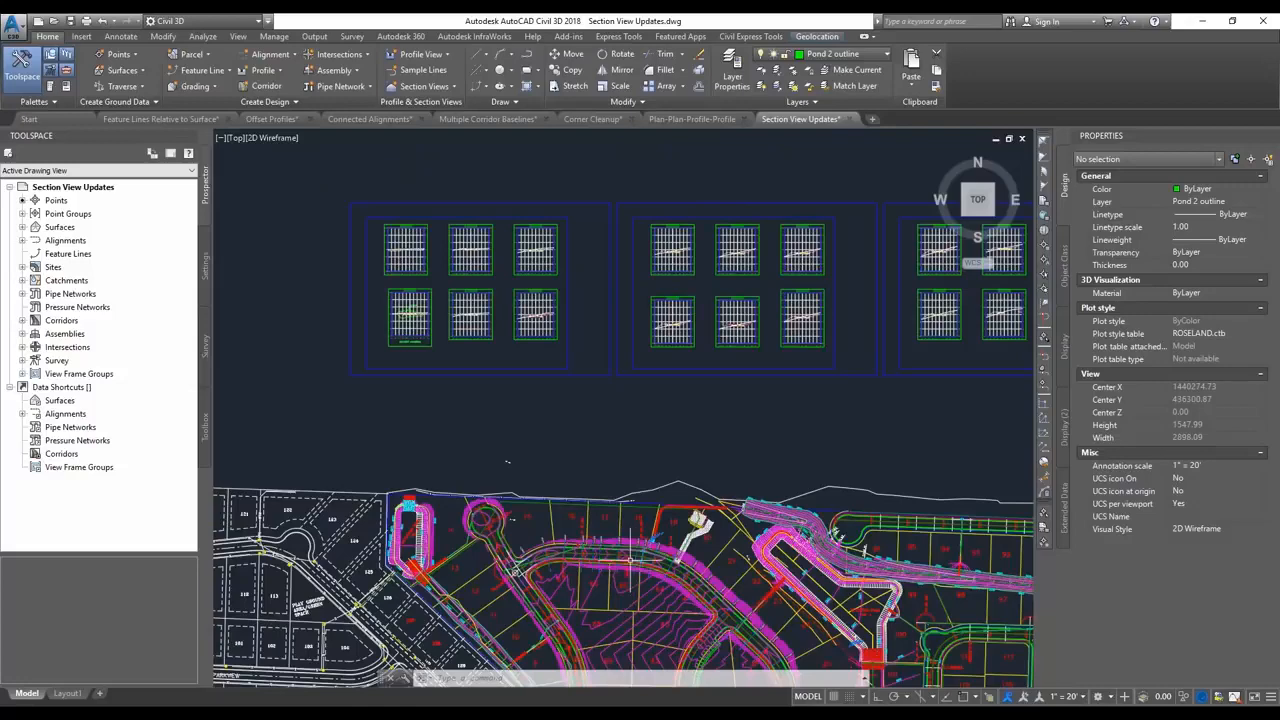
Add a sample line to the ROAD C alignment at about station 3+25 with 50' left and right swath widths.
left_click(423, 70)
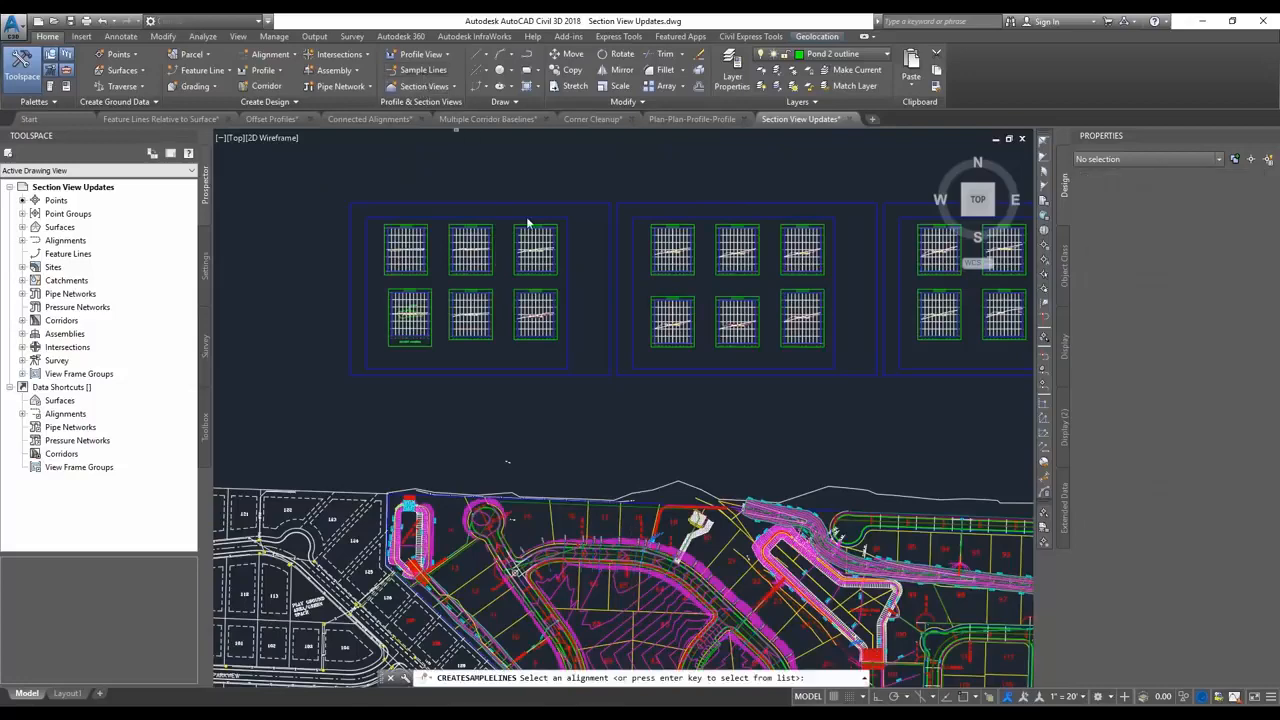
scroll(633, 549, "up", 4)
left_click(633, 549)
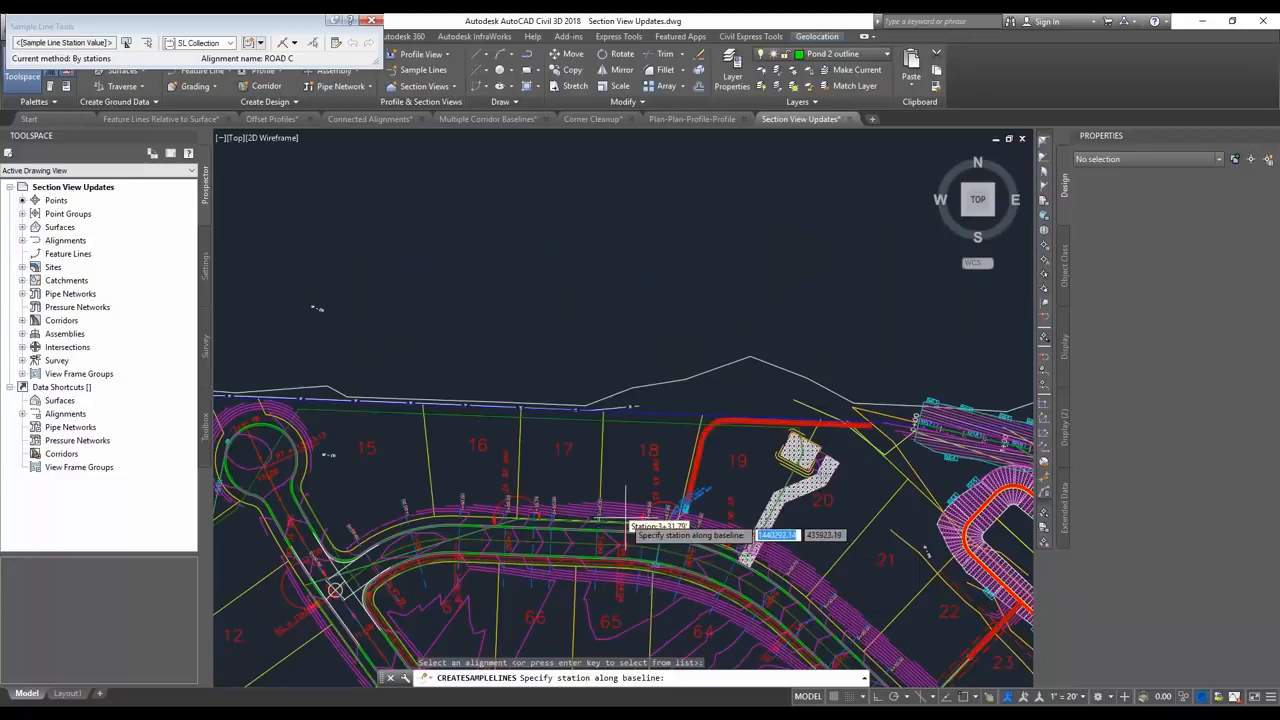
left_click(619, 522)
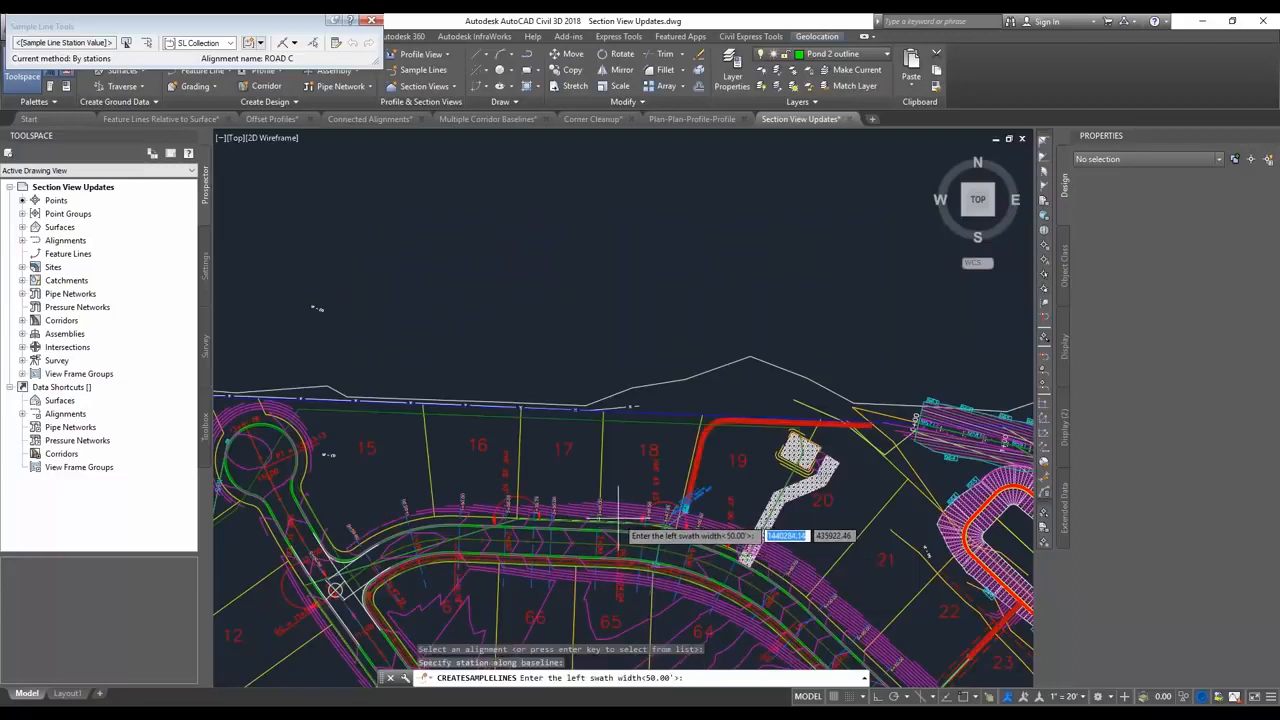
key("Return")
key("Return")
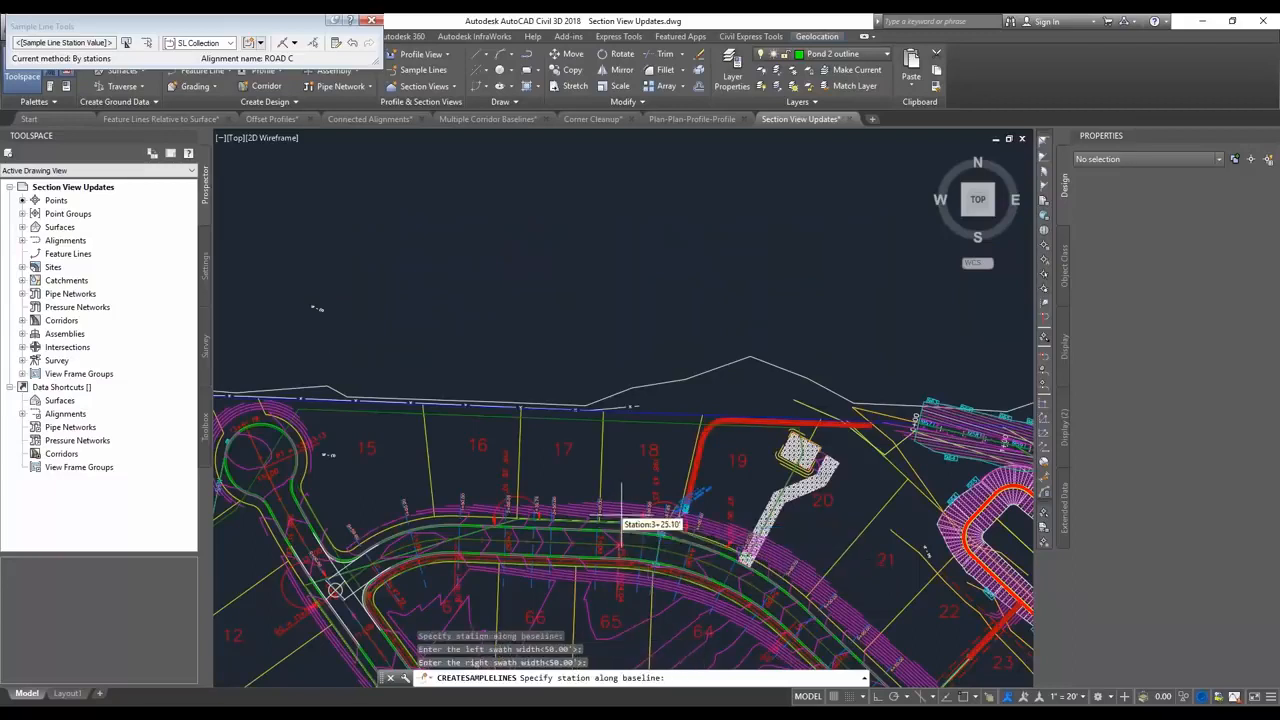
key("Return")
scroll(624, 527, "up", 8)
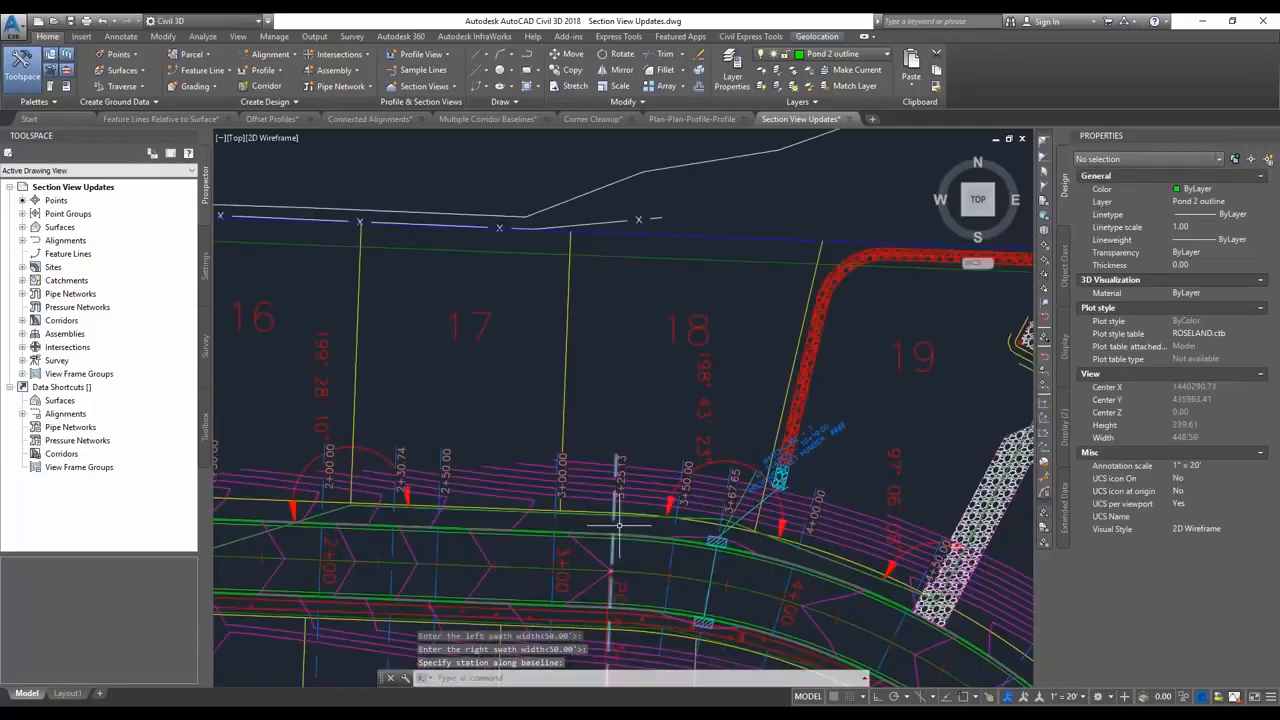
scroll(619, 524, "down", 2)
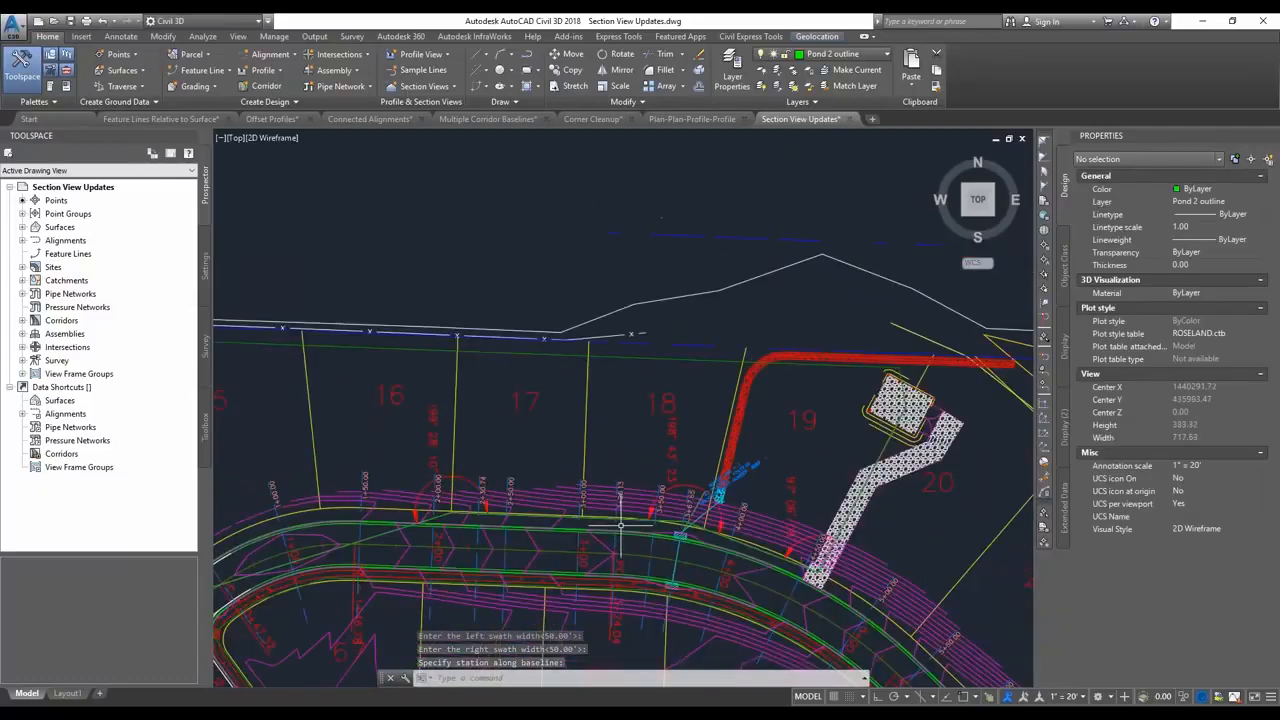
Create a section view for the ROAD C sample line 3+25.13 and place it in the empty area below the section sheets.
left_click(432, 86)
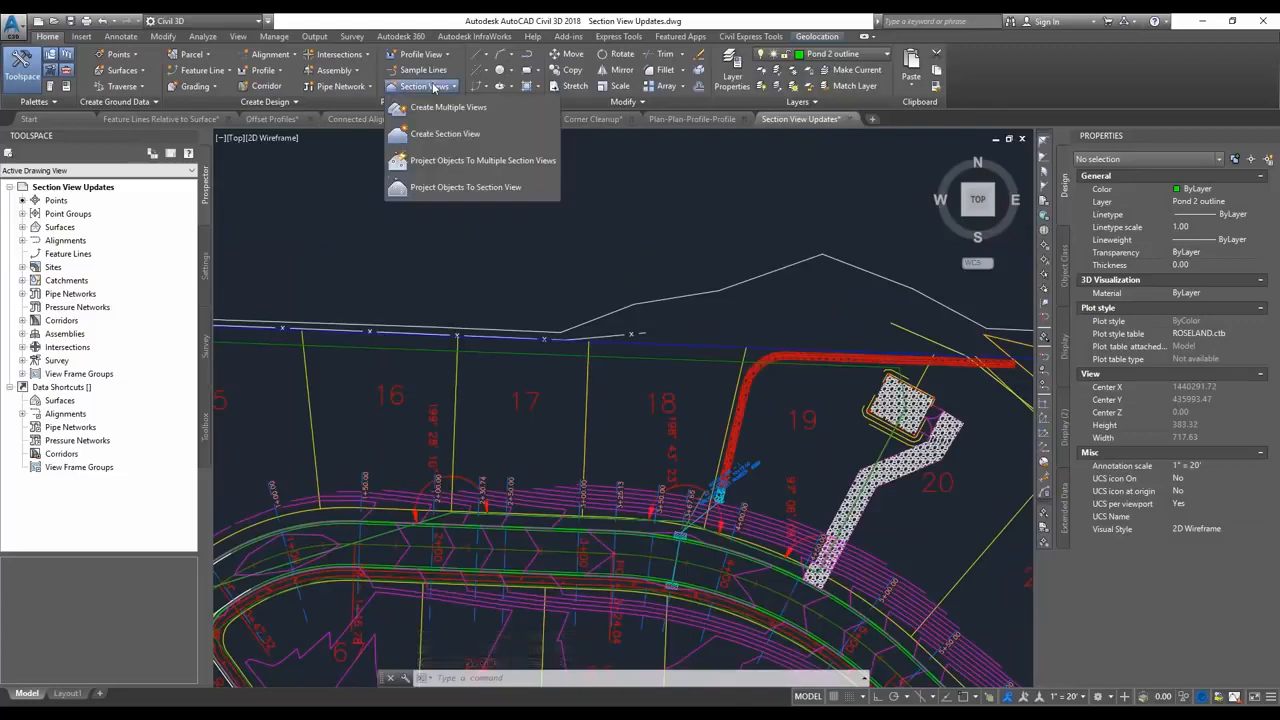
left_click(462, 135)
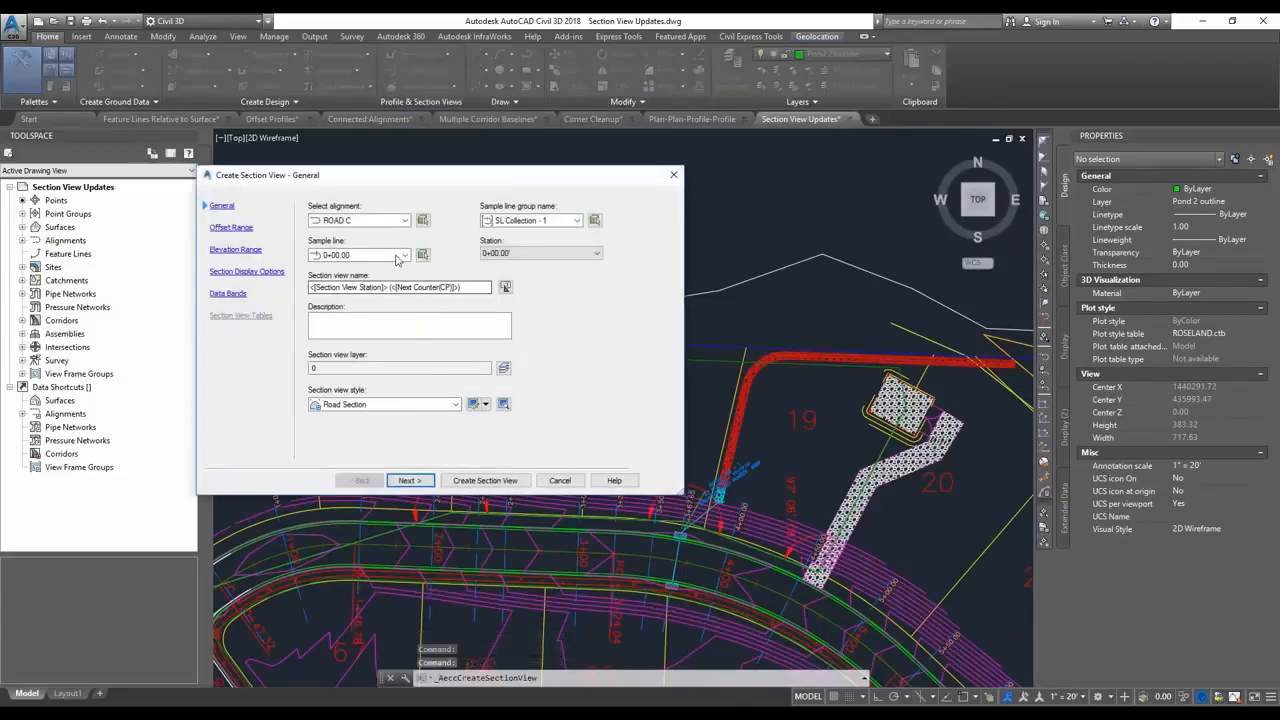
left_click(398, 257)
left_click(352, 353)
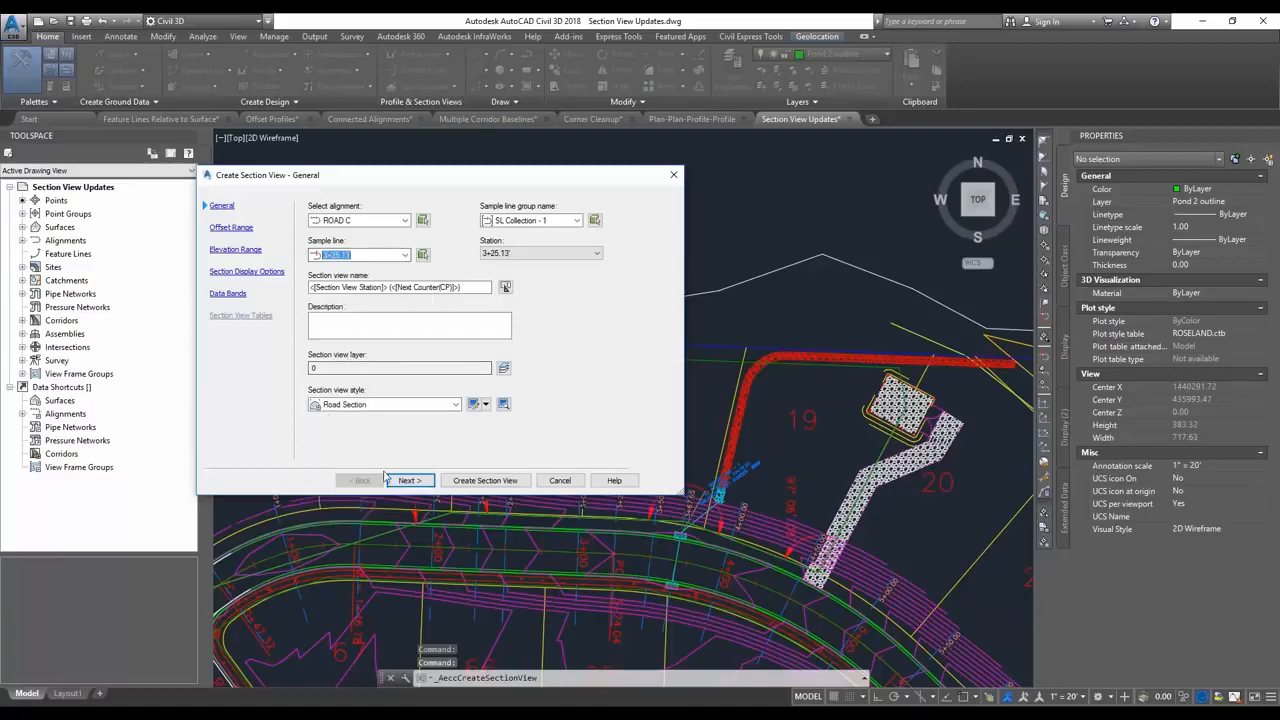
left_click(485, 480)
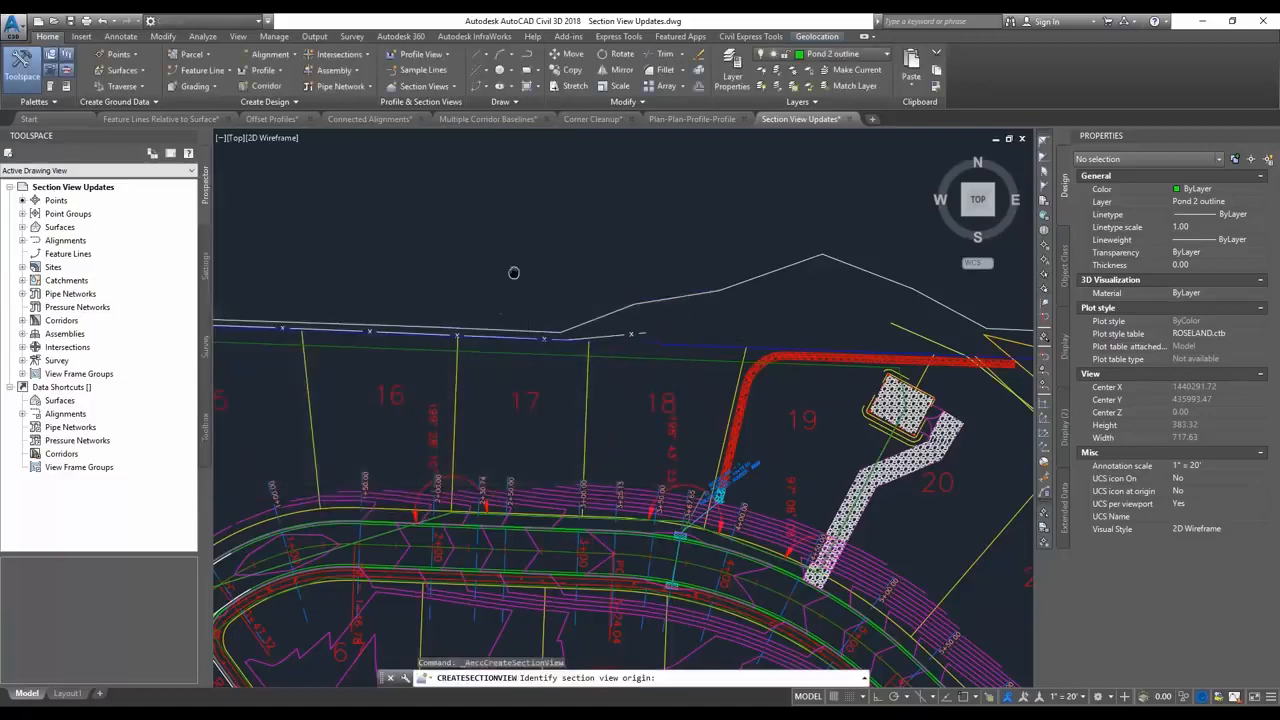
scroll(546, 373, "down", 4)
left_click(591, 338)
Draw an open four-point polyline dipping below the road section inside the 3+50.00 section view.
middle_click_drag(630, 299, 595, 431)
scroll(663, 243, "up", 4)
scroll(717, 257, "down", 2)
middle_click_drag(697, 250, 680, 323)
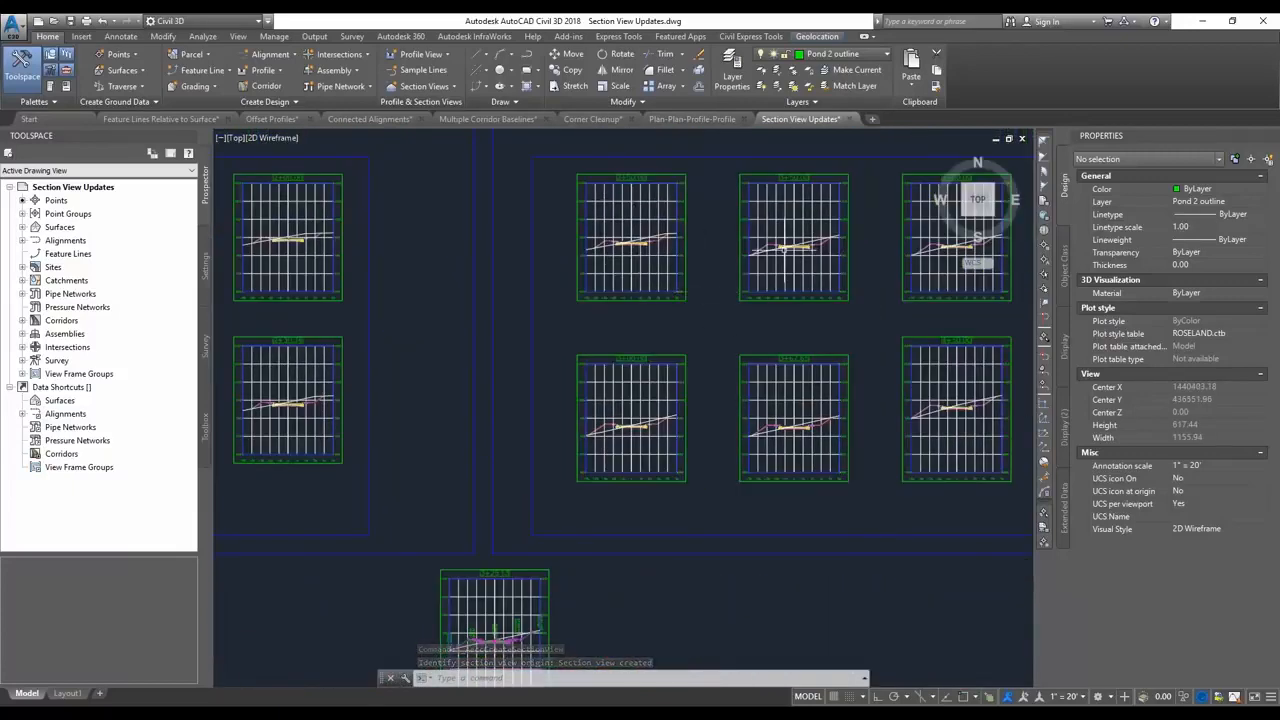
middle_click_drag(812, 270, 783, 288)
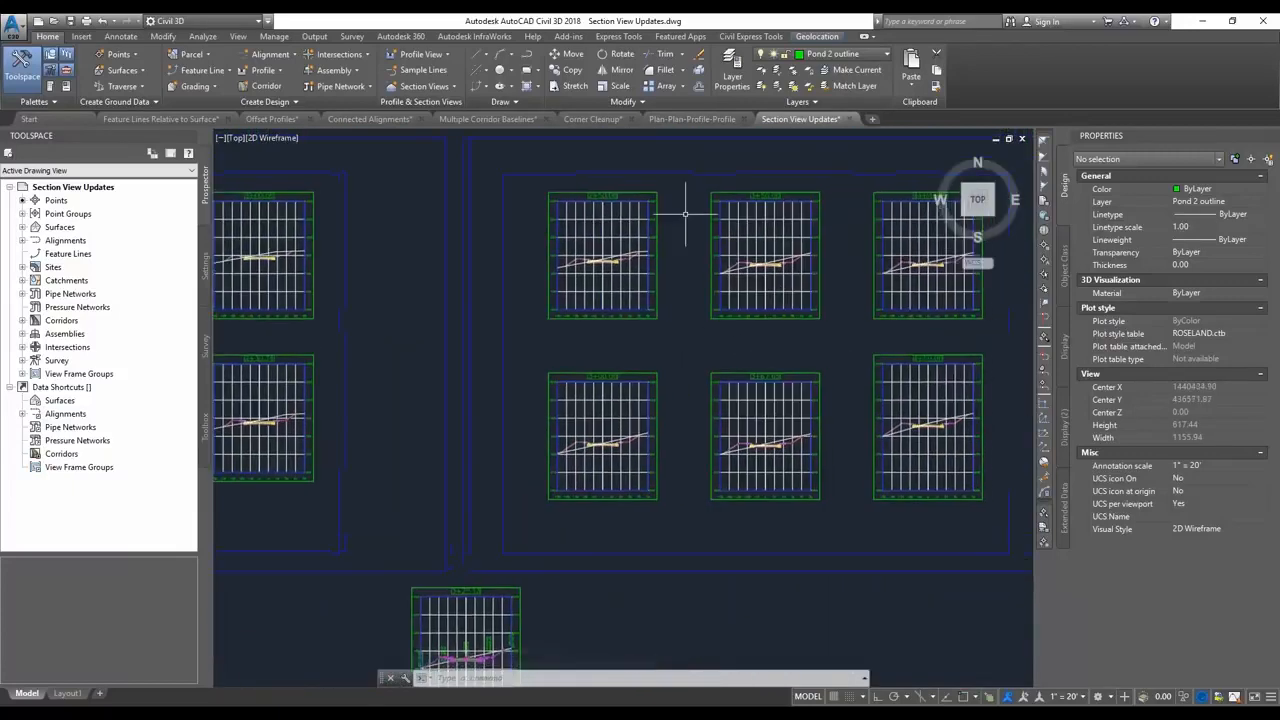
left_click(528, 58)
scroll(755, 273, "up", 2)
left_click(716, 278)
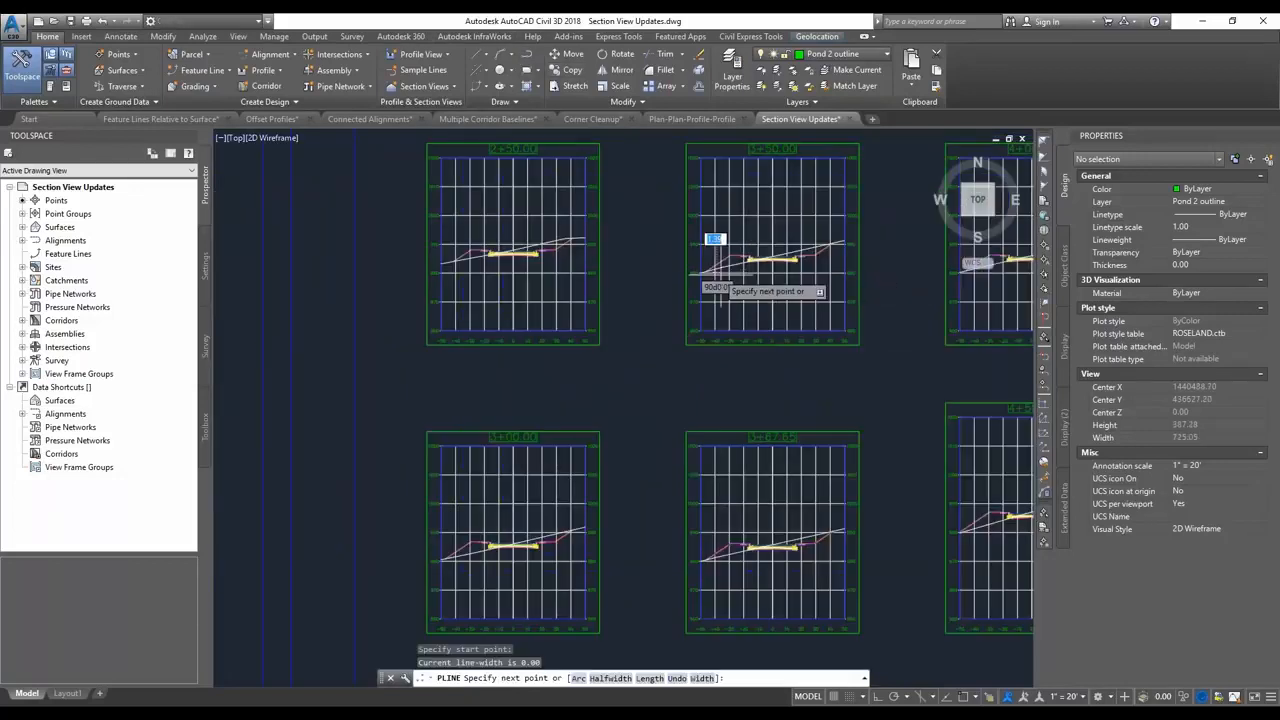
left_click(756, 294)
left_click(816, 293)
left_click(839, 271)
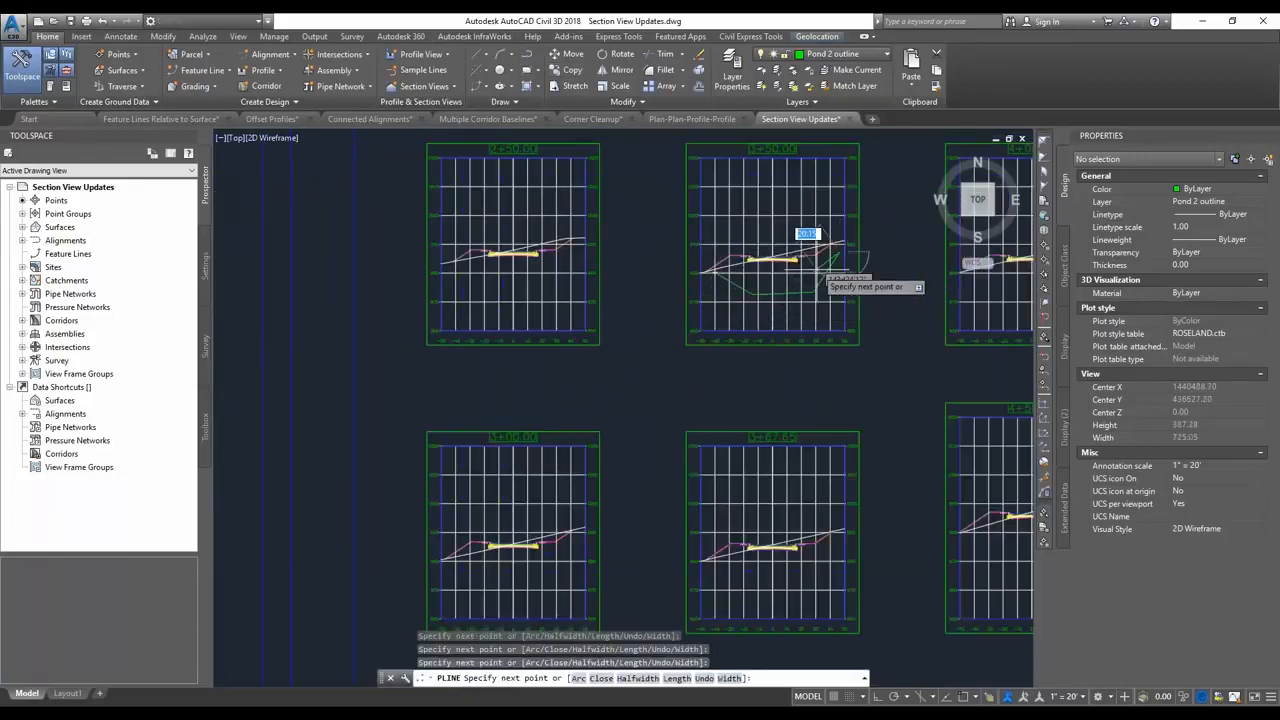
key("Escape")
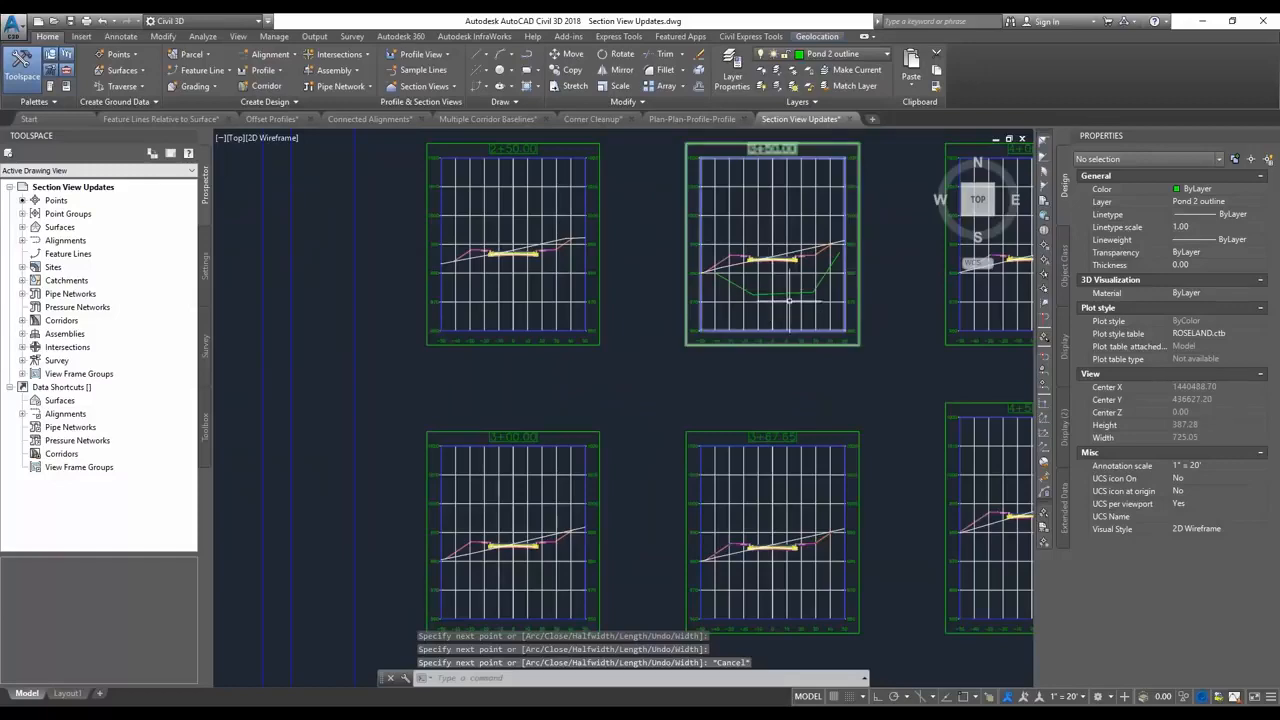
Move the 3+50.00 section view slightly down and to the right together with its polyline.
left_click(789, 300)
left_click(772, 330)
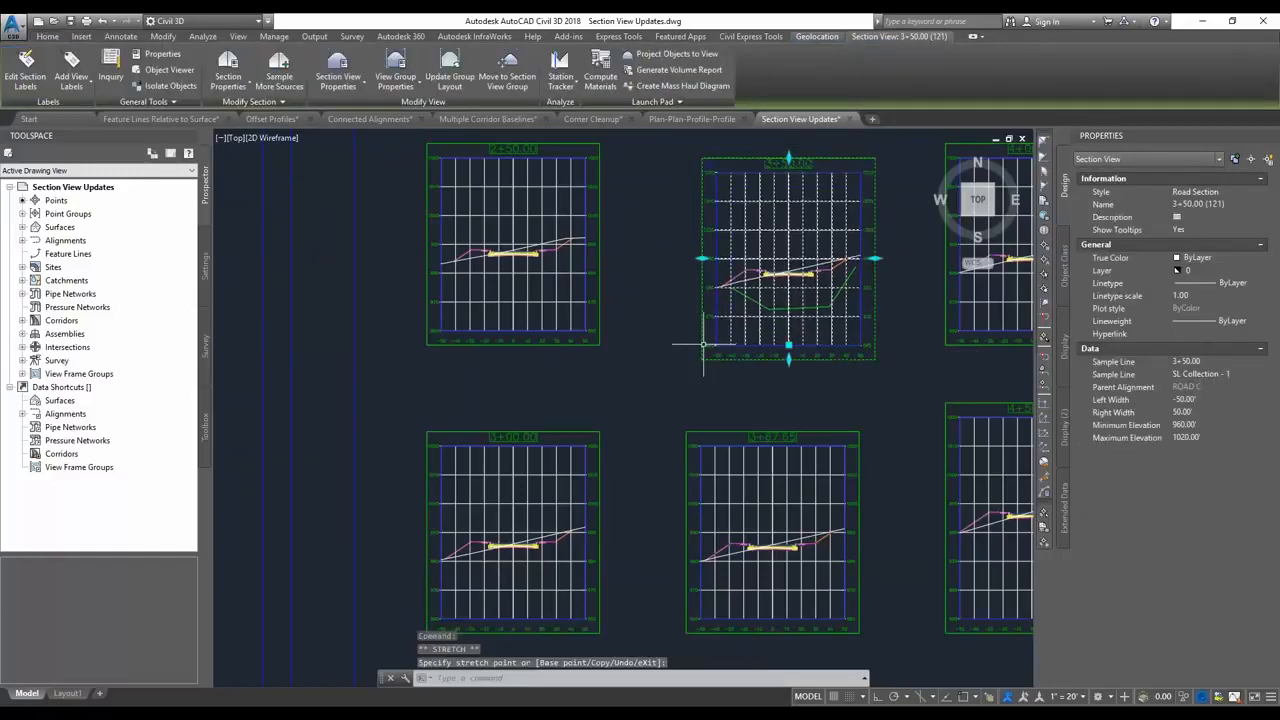
scroll(663, 349, "down", 4)
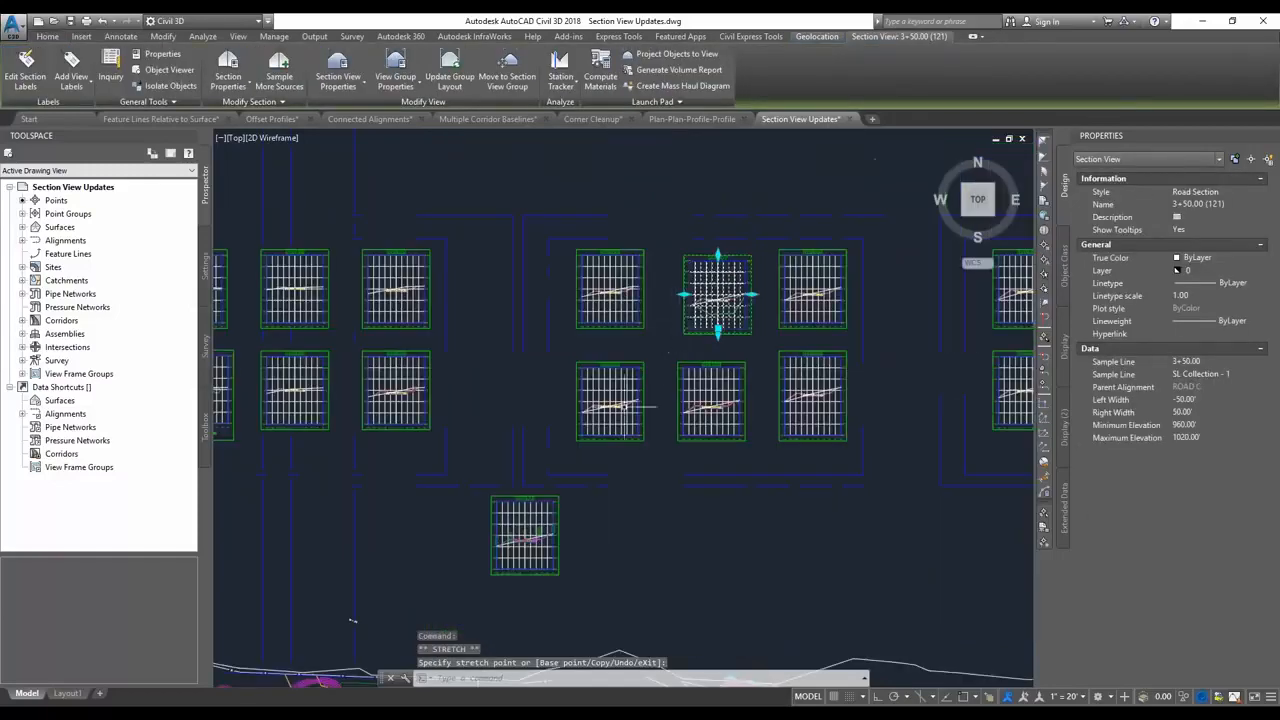
scroll(540, 500, "up", 2)
key("Escape")
key("Escape")
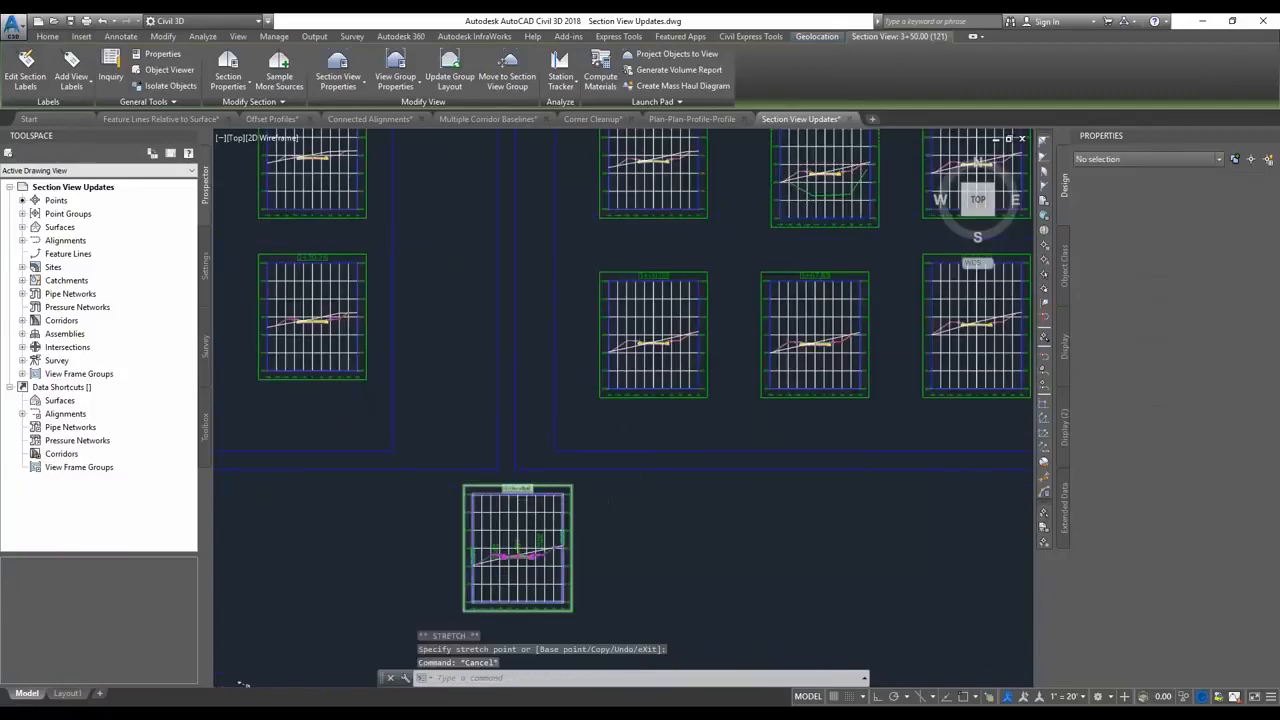
Move the standalone 3+25.13 section view into Section View Group - 1.
left_click(528, 511)
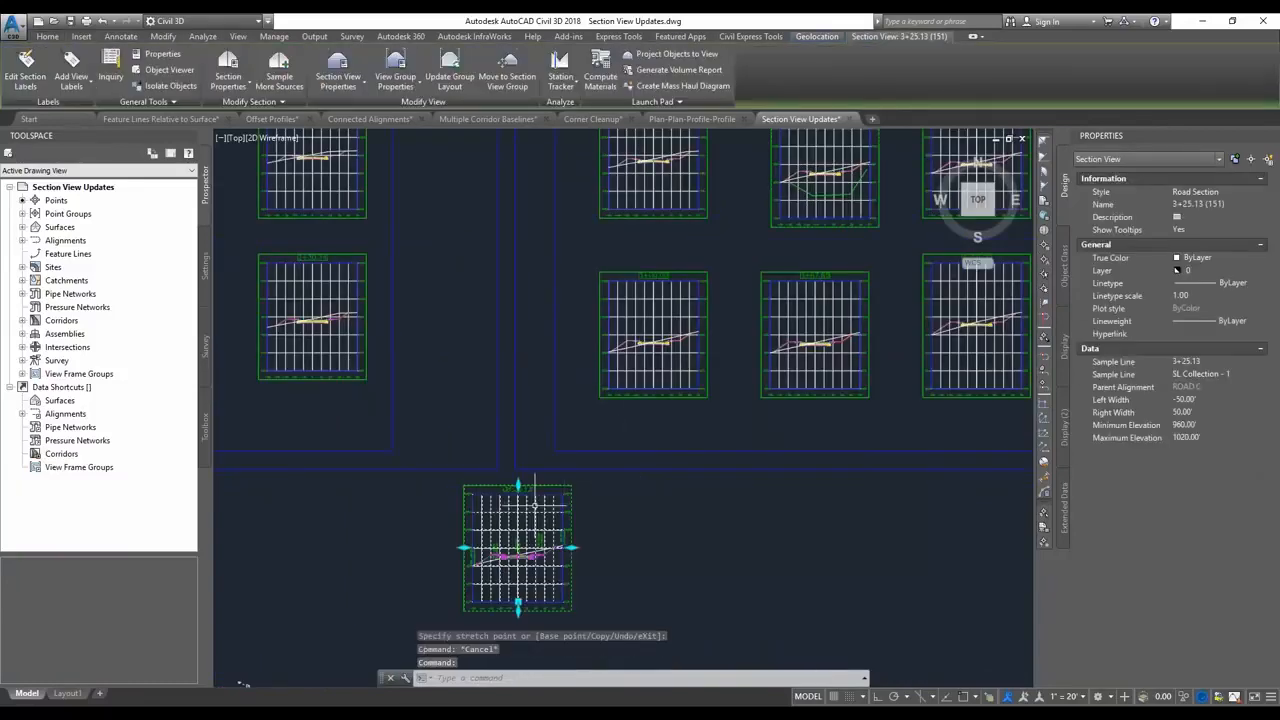
left_click(510, 70)
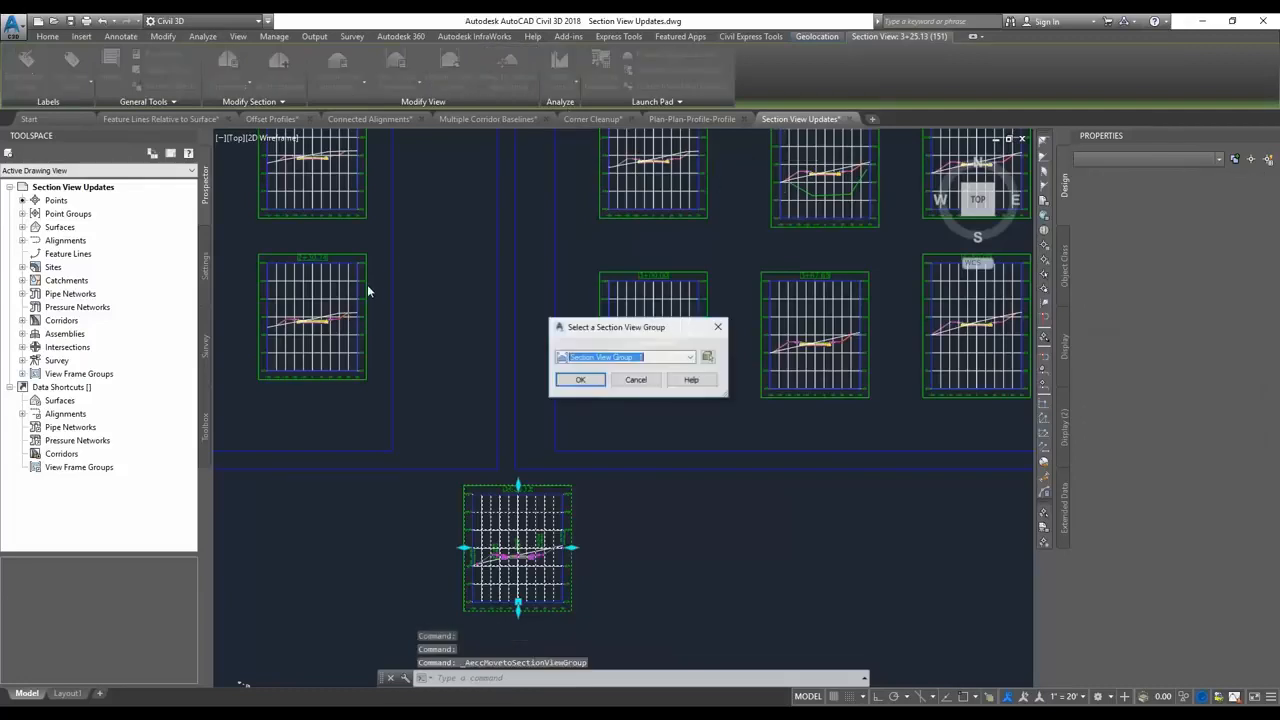
left_click(584, 380)
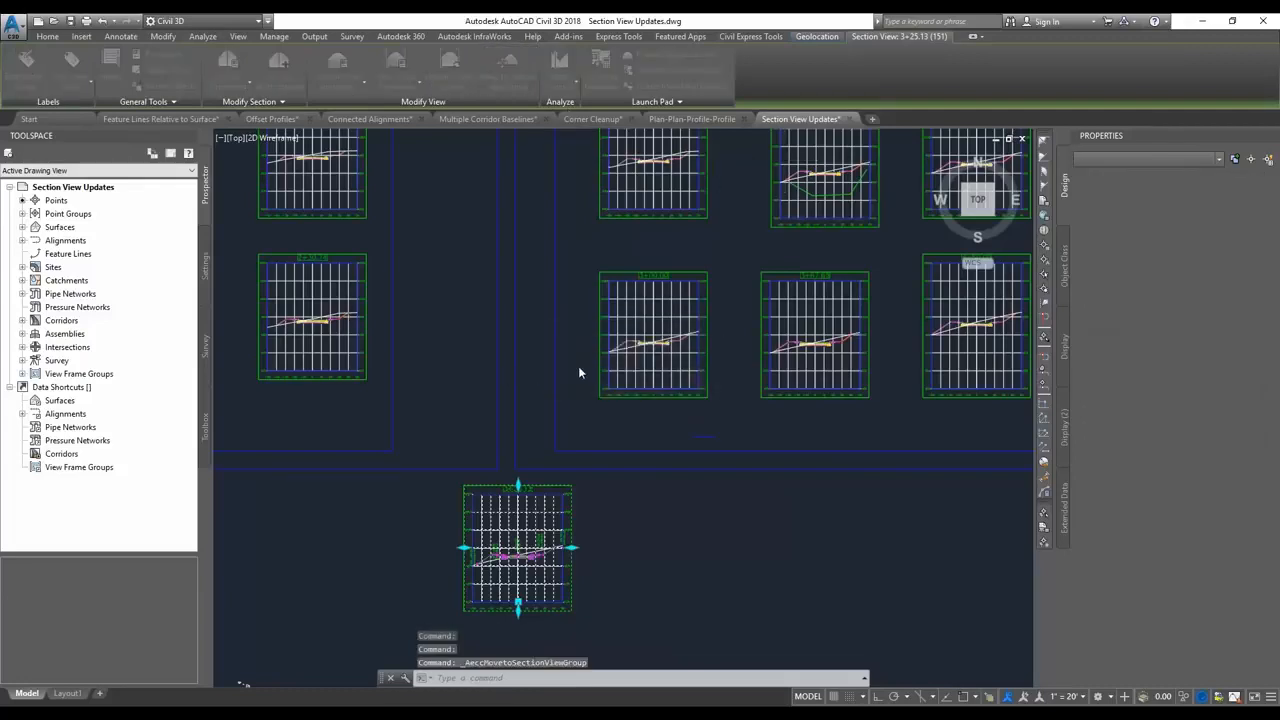
middle_click_drag(794, 252, 677, 320)
key("Escape")
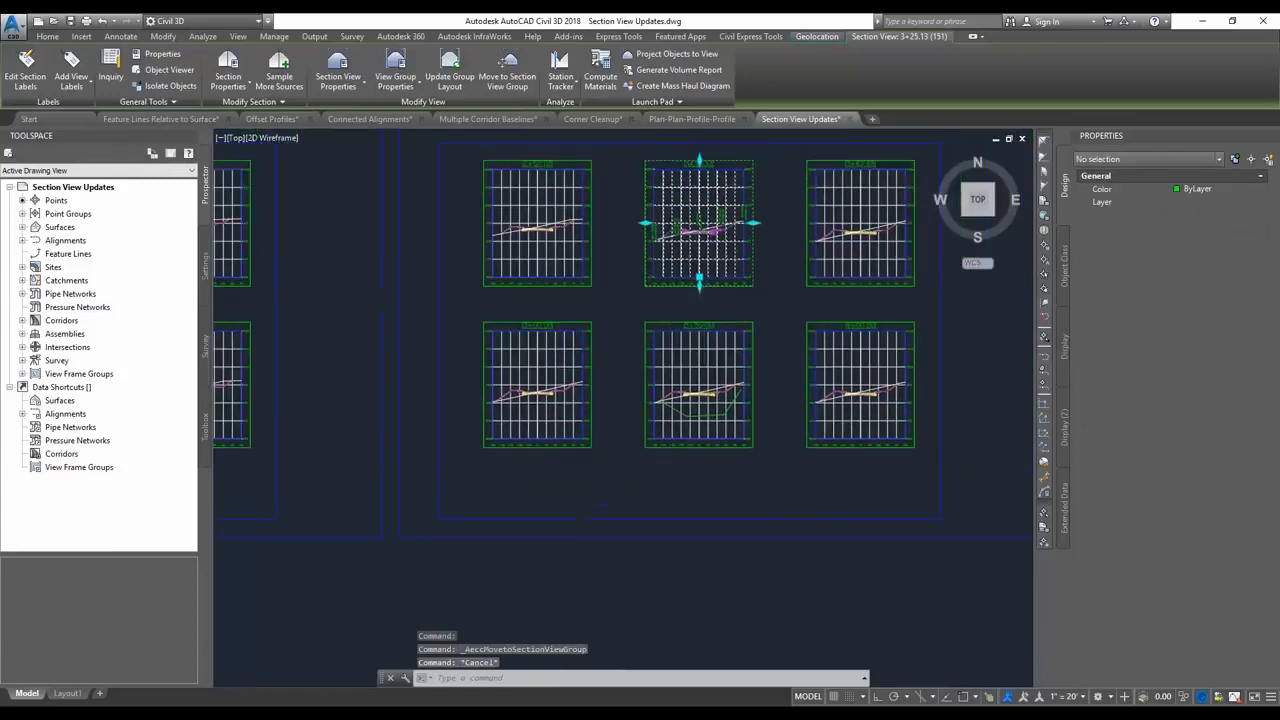
left_click(763, 362)
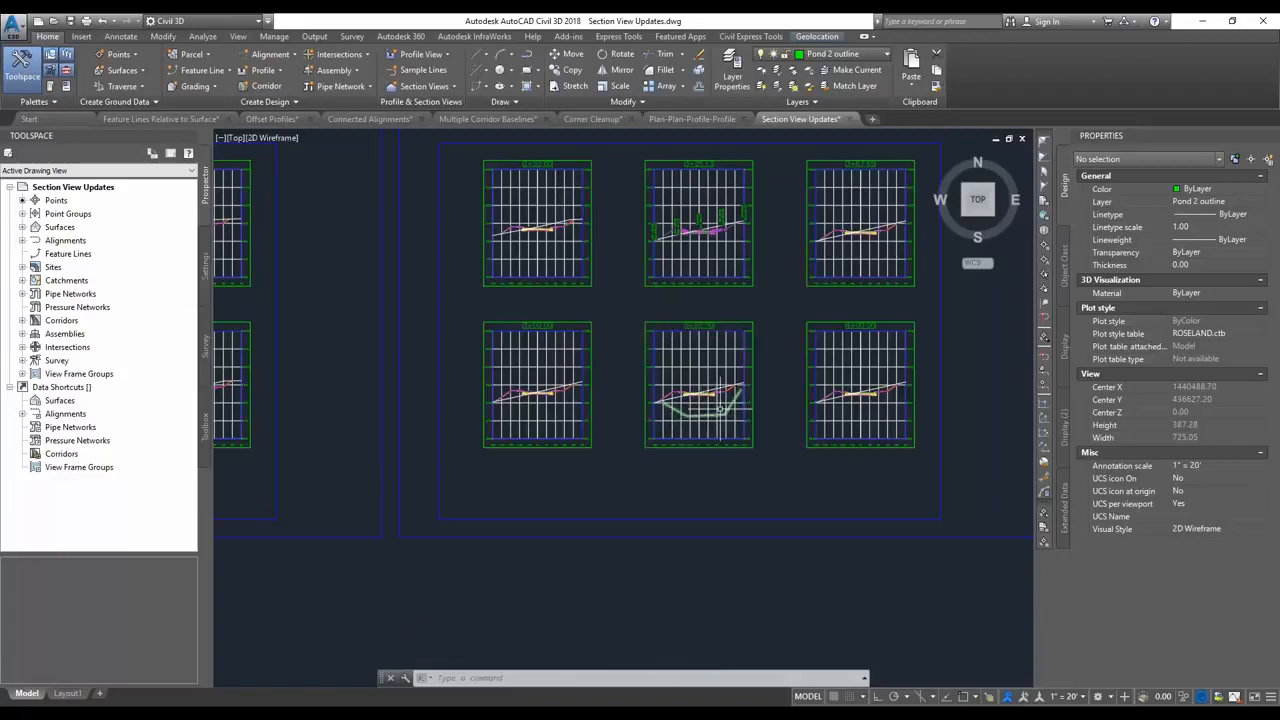
left_click(752, 320)
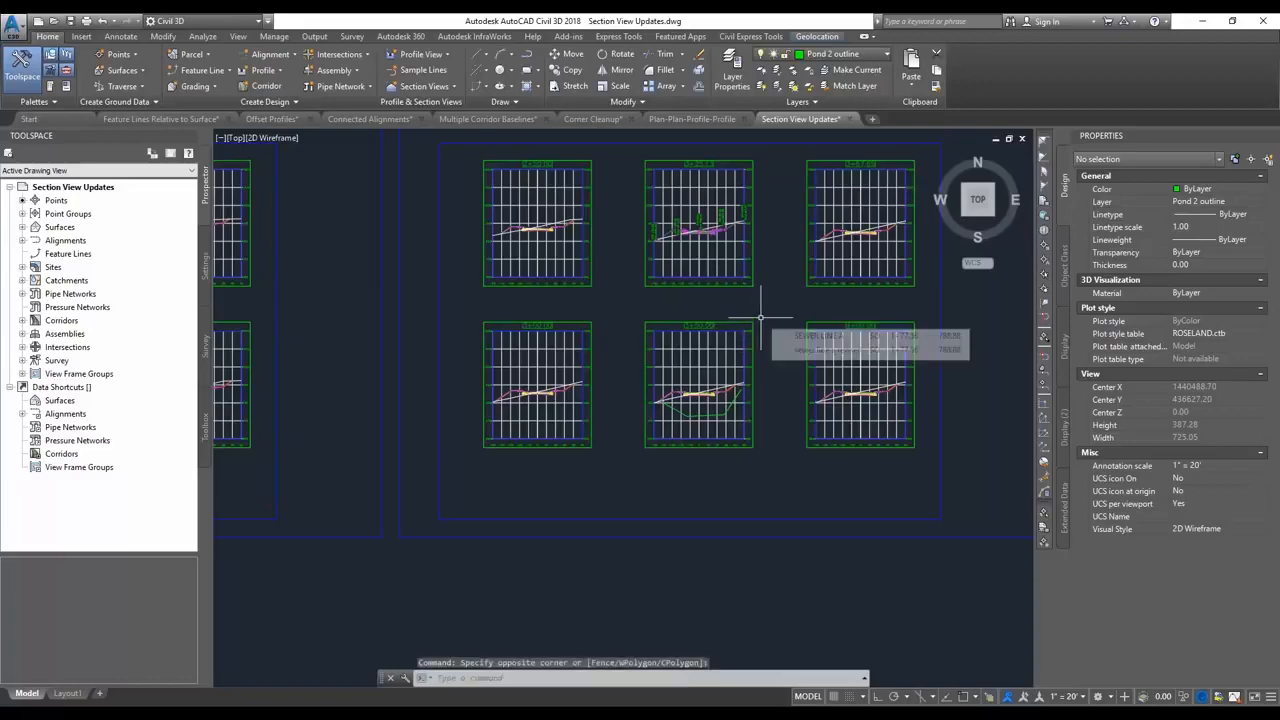
key("alt+Tab")
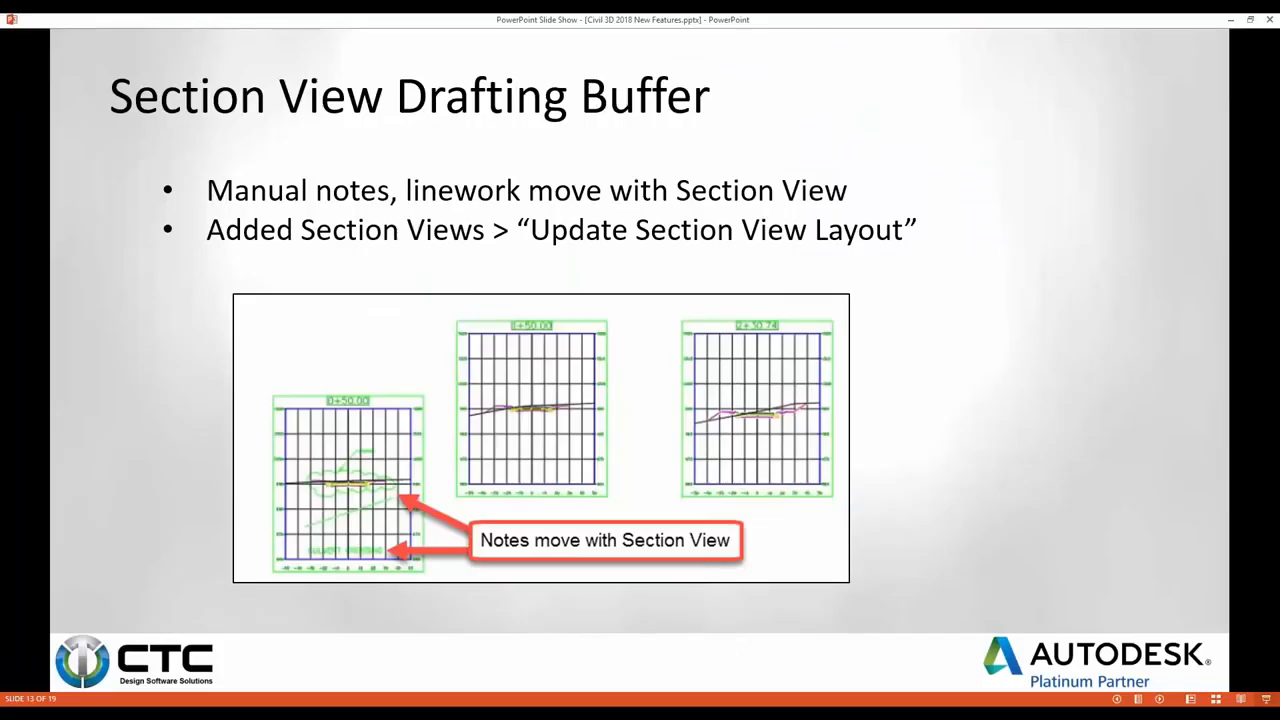
key("Right")
key("Right")
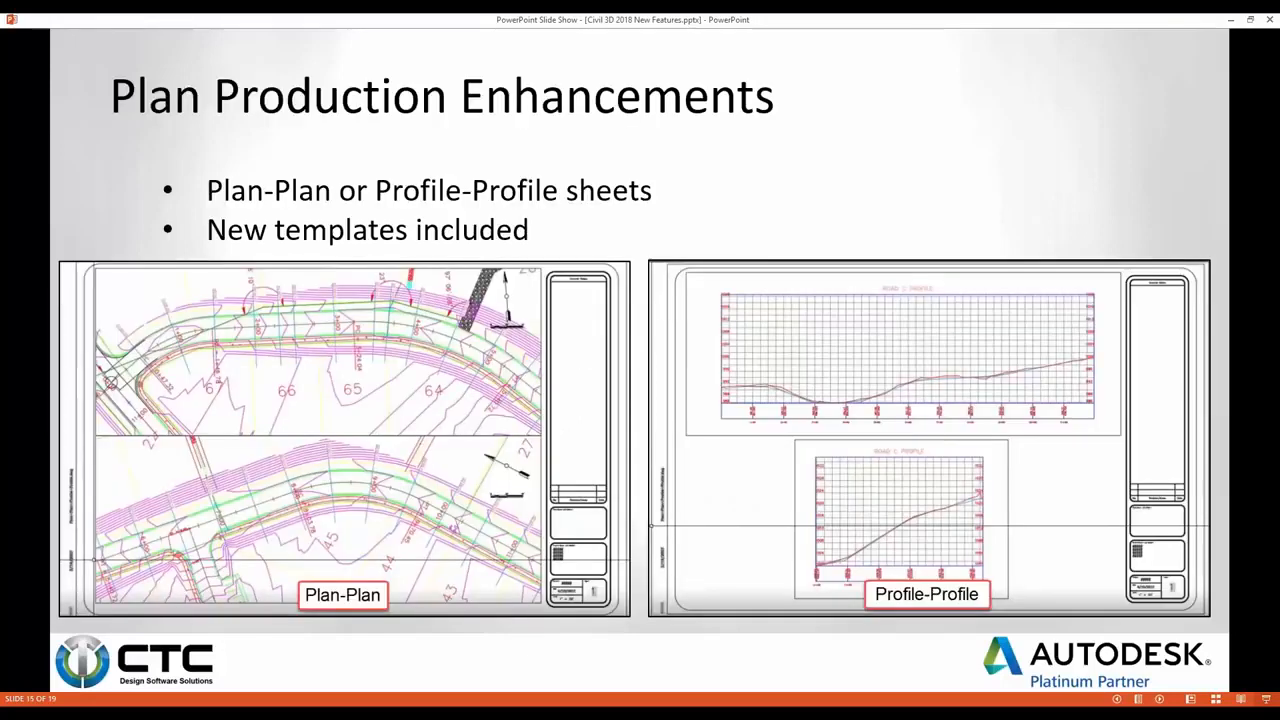
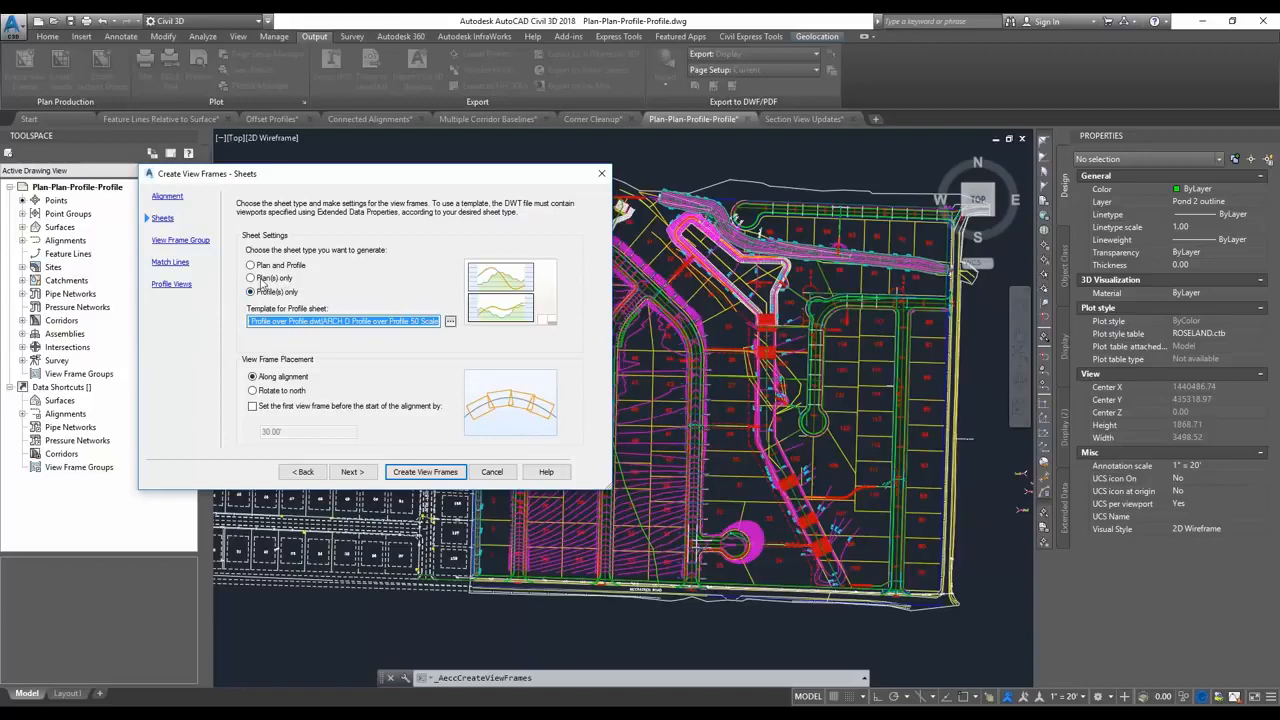
Create plan-only view frames using the ARCH D Plan over Plan 20 Scale layout from Civil 3D (Imperial) Plan over Plan.dwt.
left_click(255, 281)
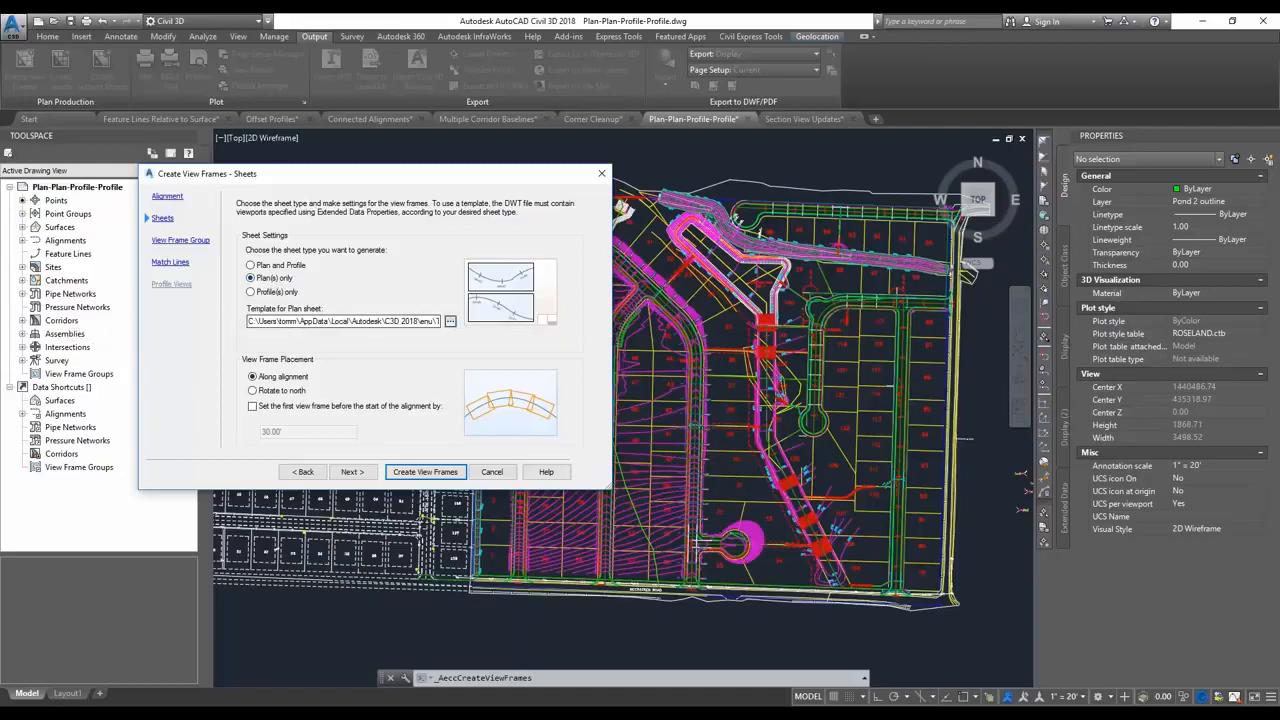
left_click(450, 321)
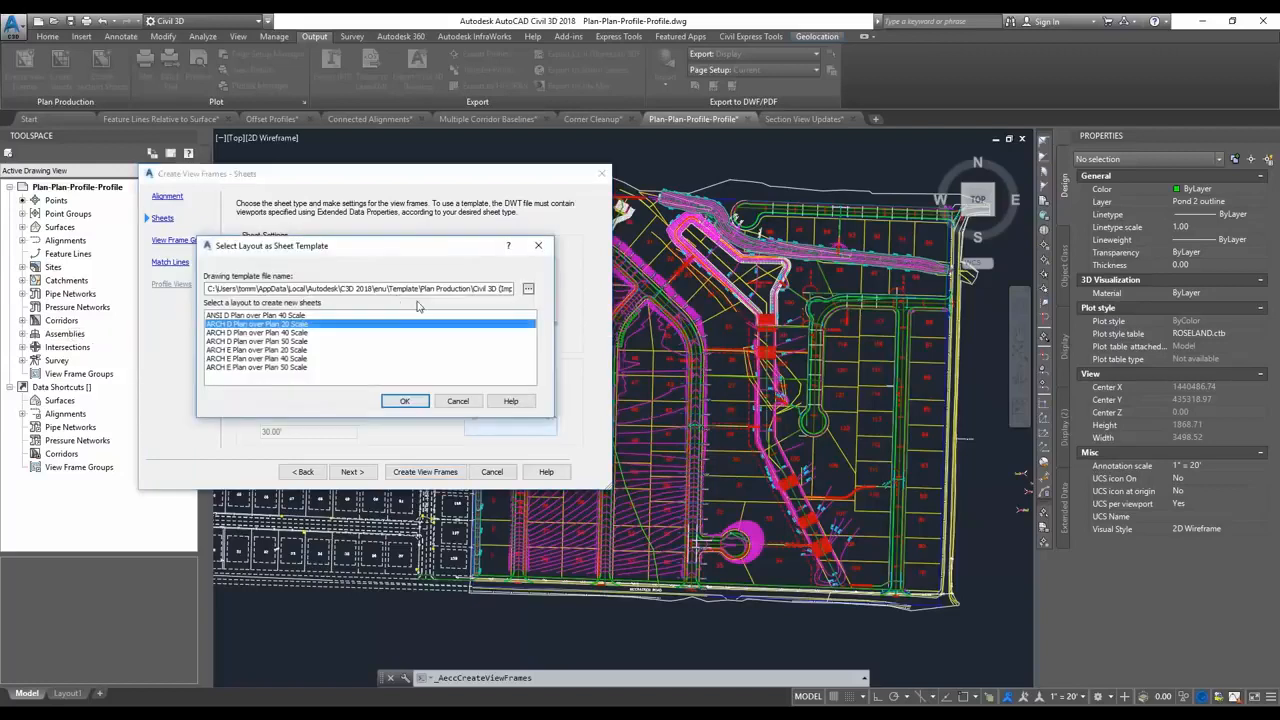
left_click(528, 288)
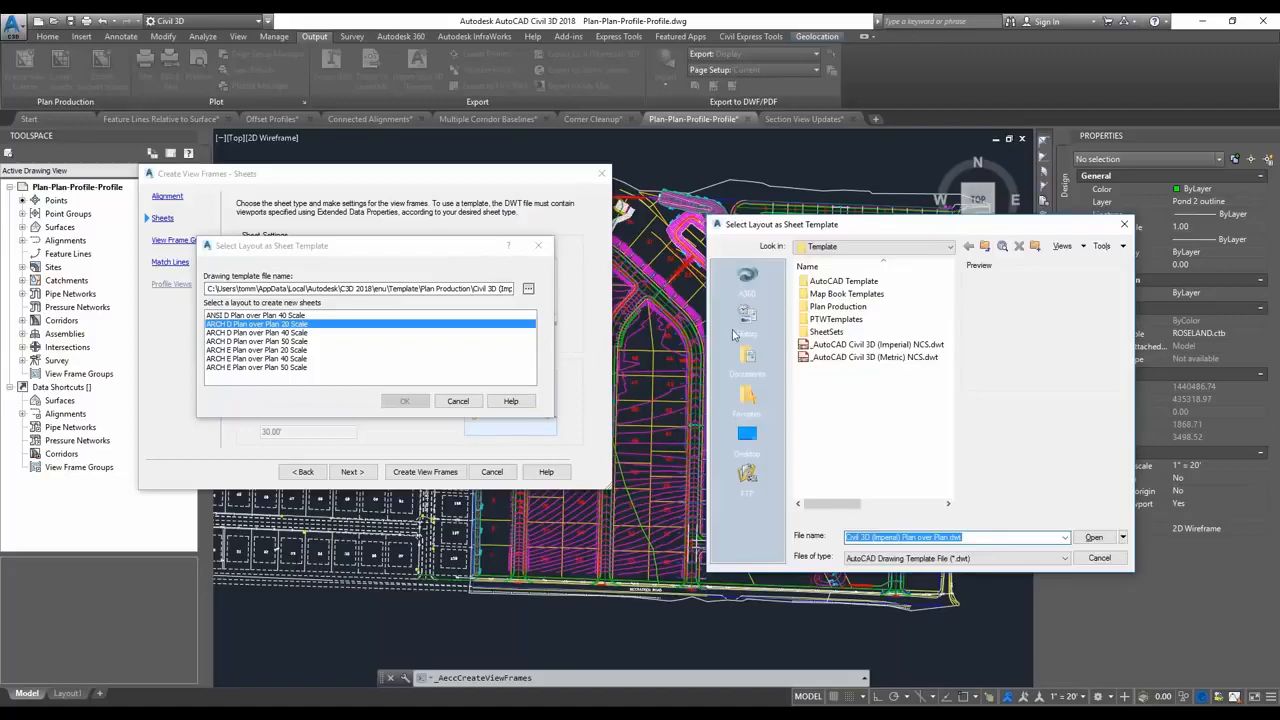
double_click(838, 306)
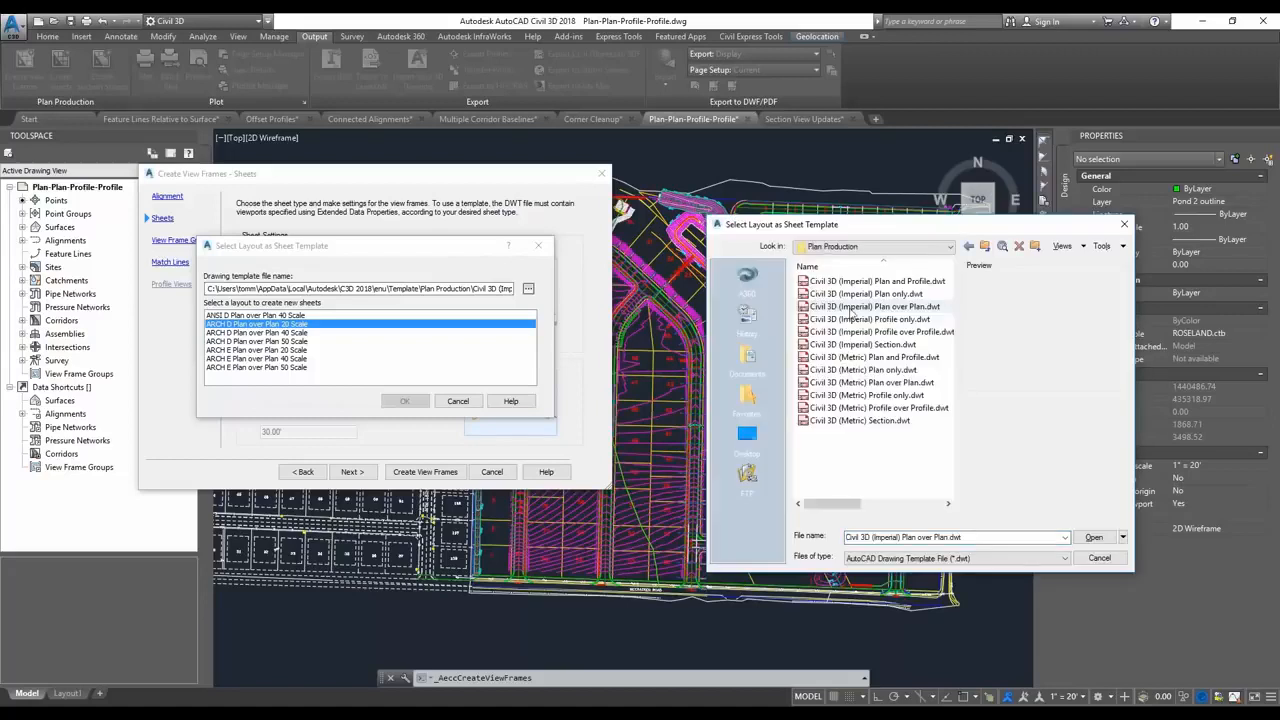
left_click(936, 310)
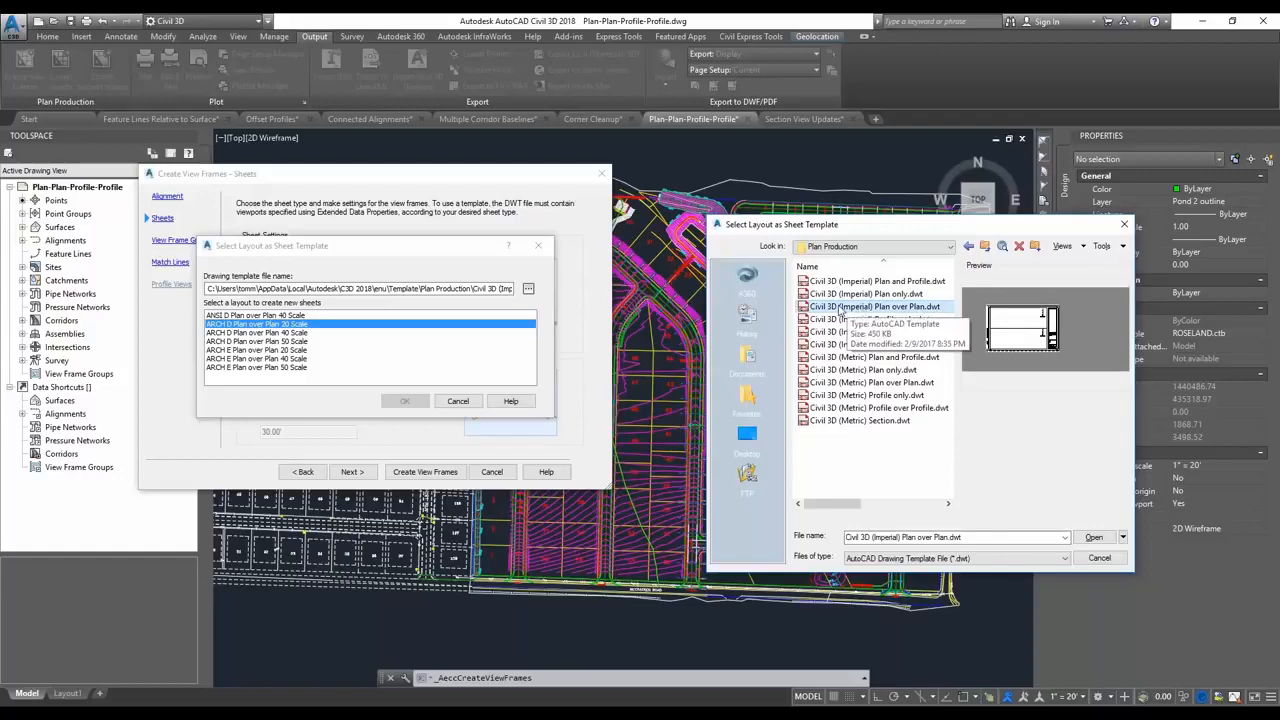
left_click(1094, 538)
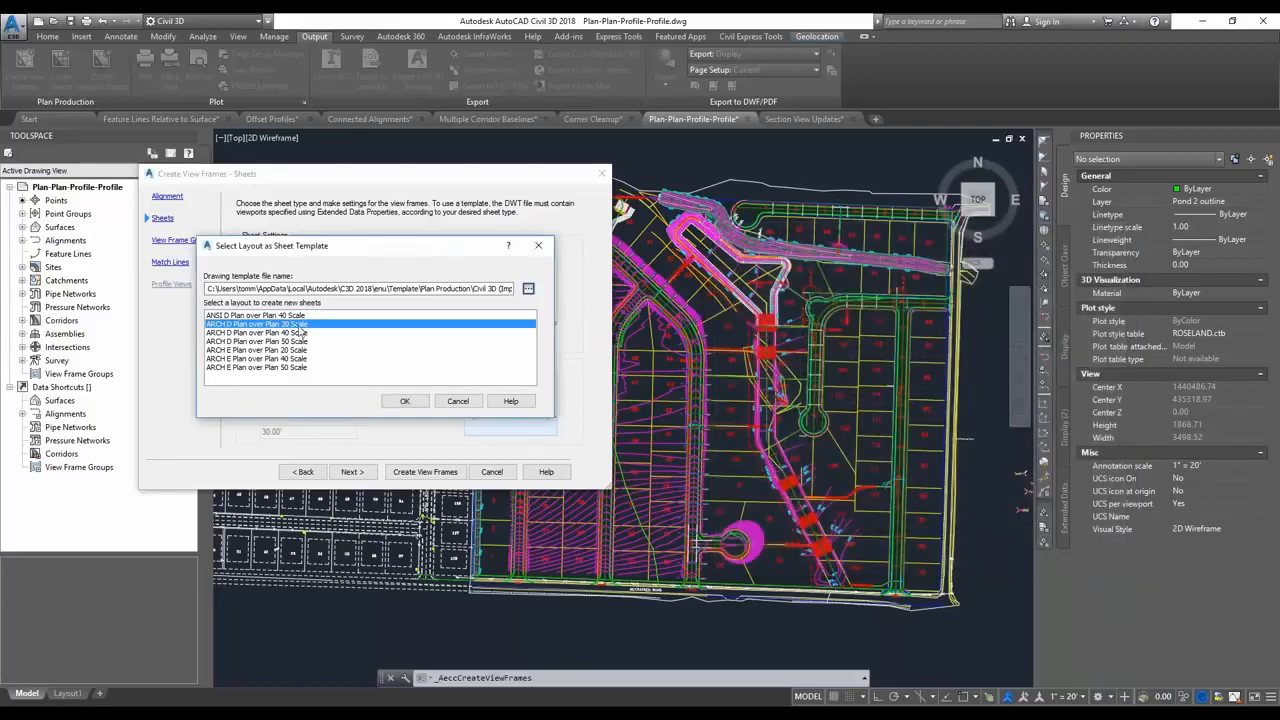
left_click(404, 401)
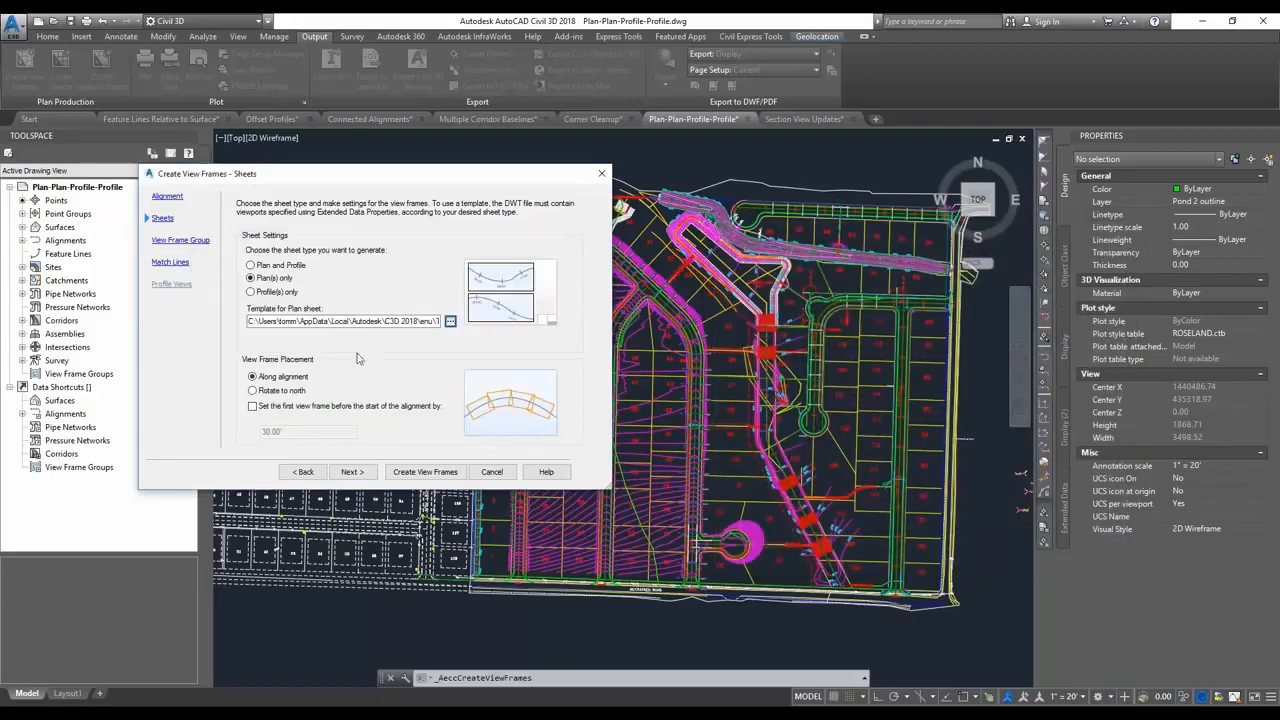
left_click(350, 472)
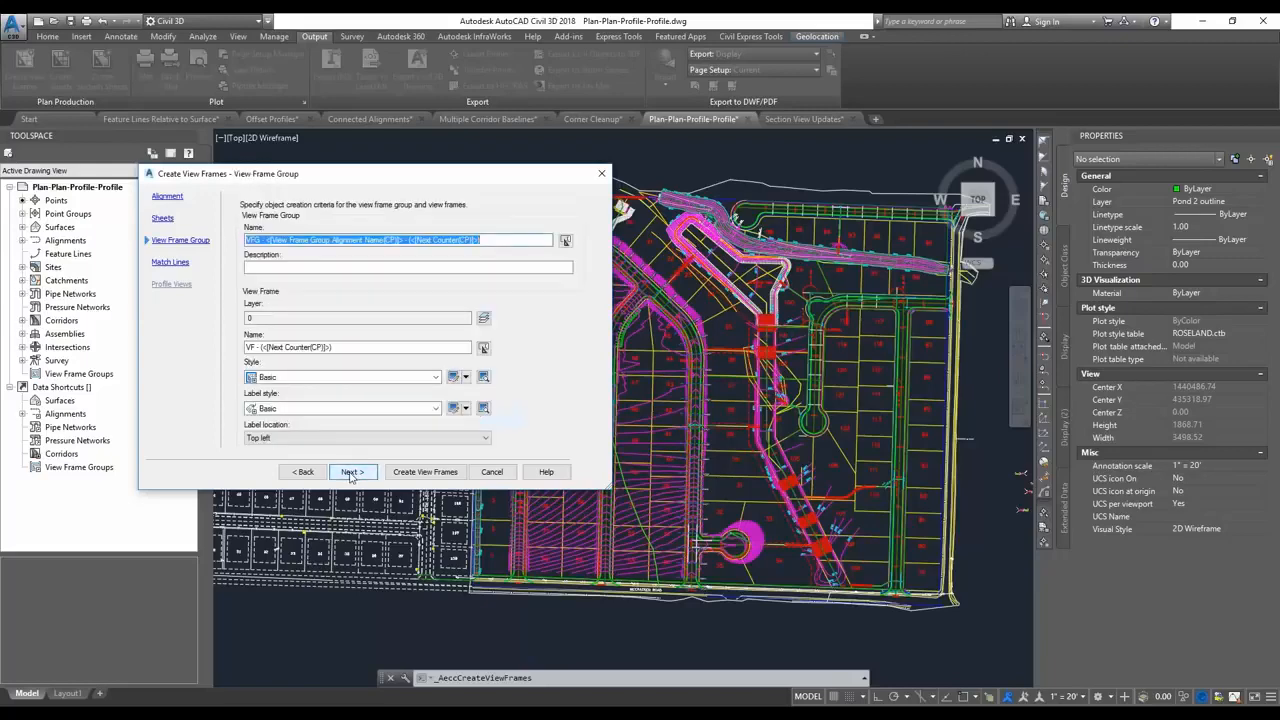
left_click(425, 472)
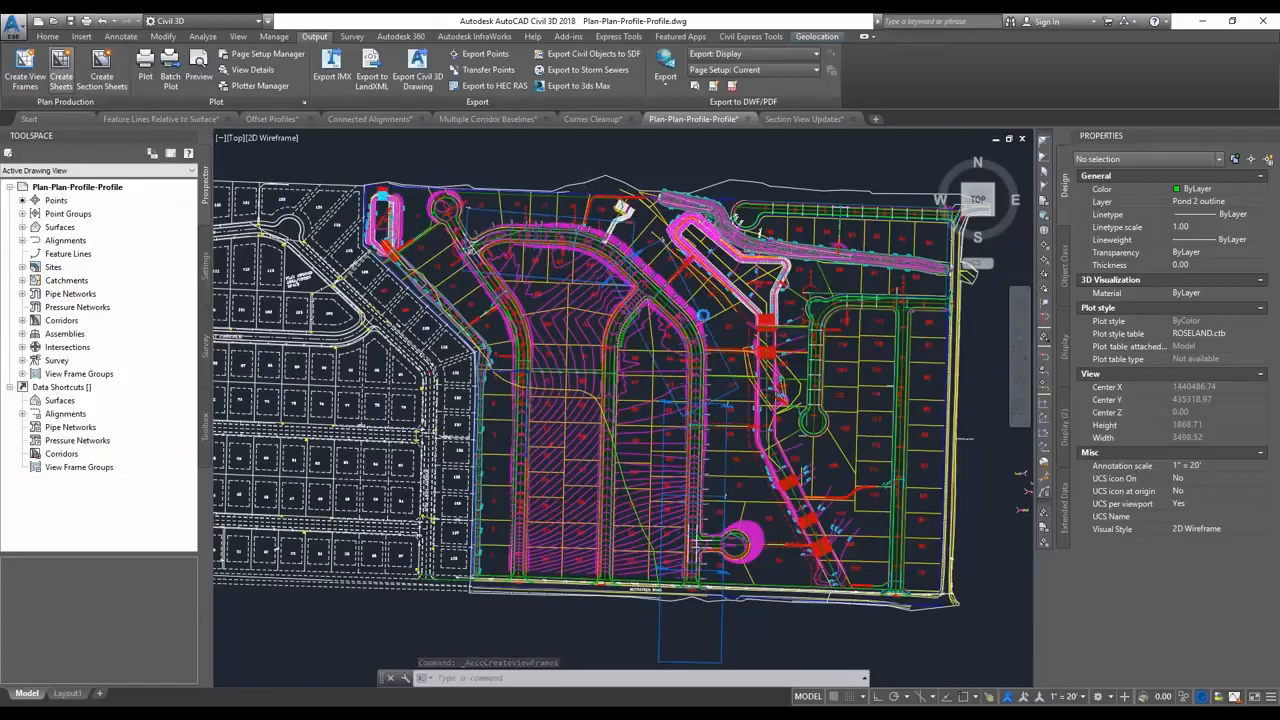
Create sheets for view frame group VFG - ROAD C - (1) in a new sheet set and dismiss the event report.
left_click(61, 62)
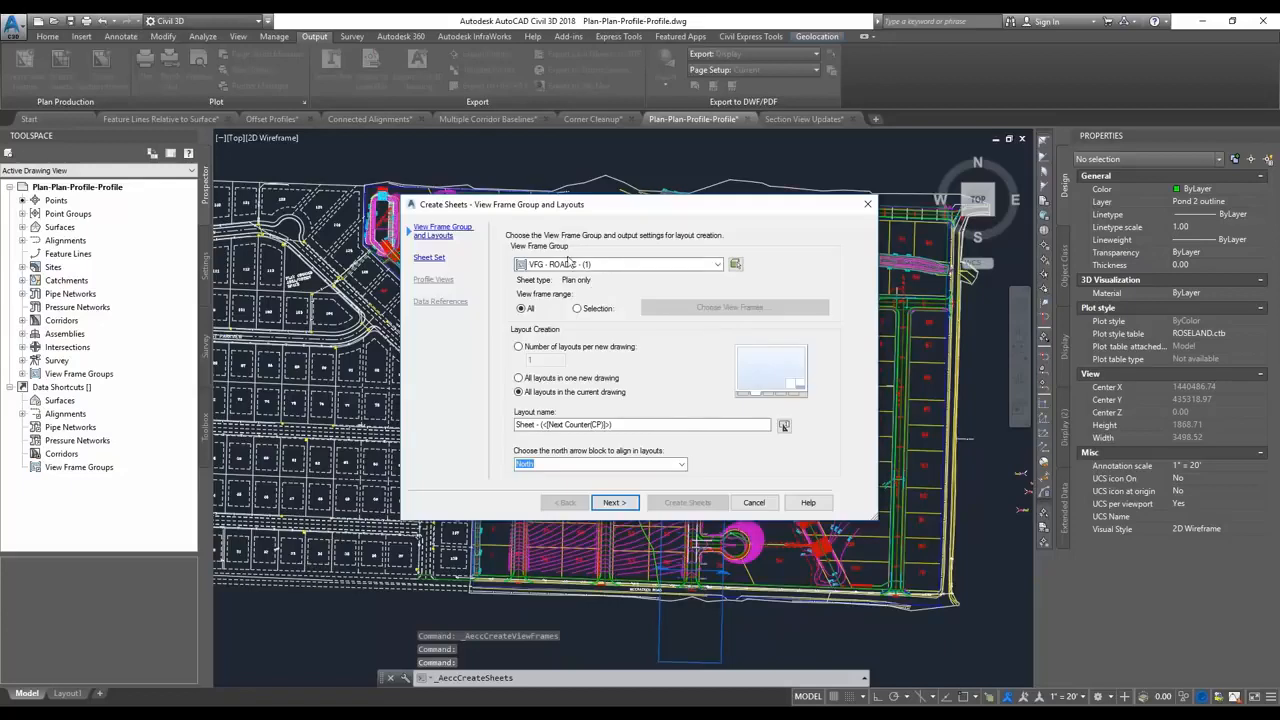
left_click(606, 266)
left_click(590, 277)
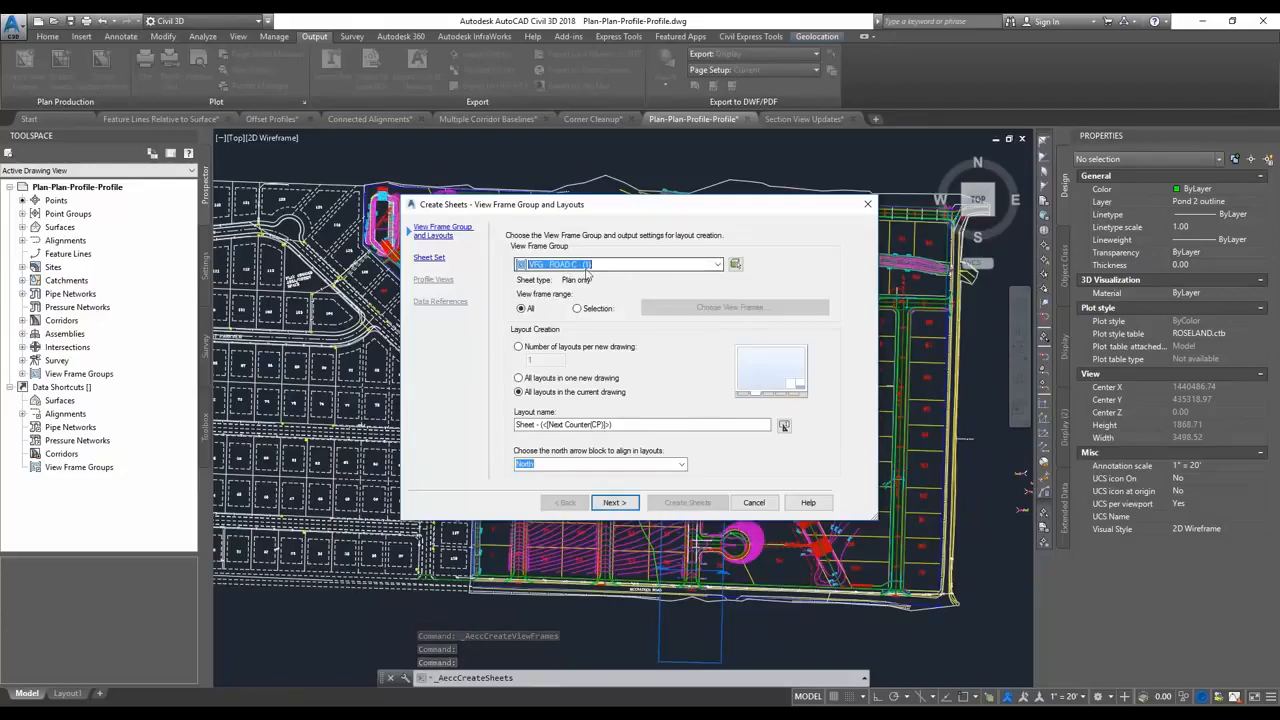
left_click(616, 507)
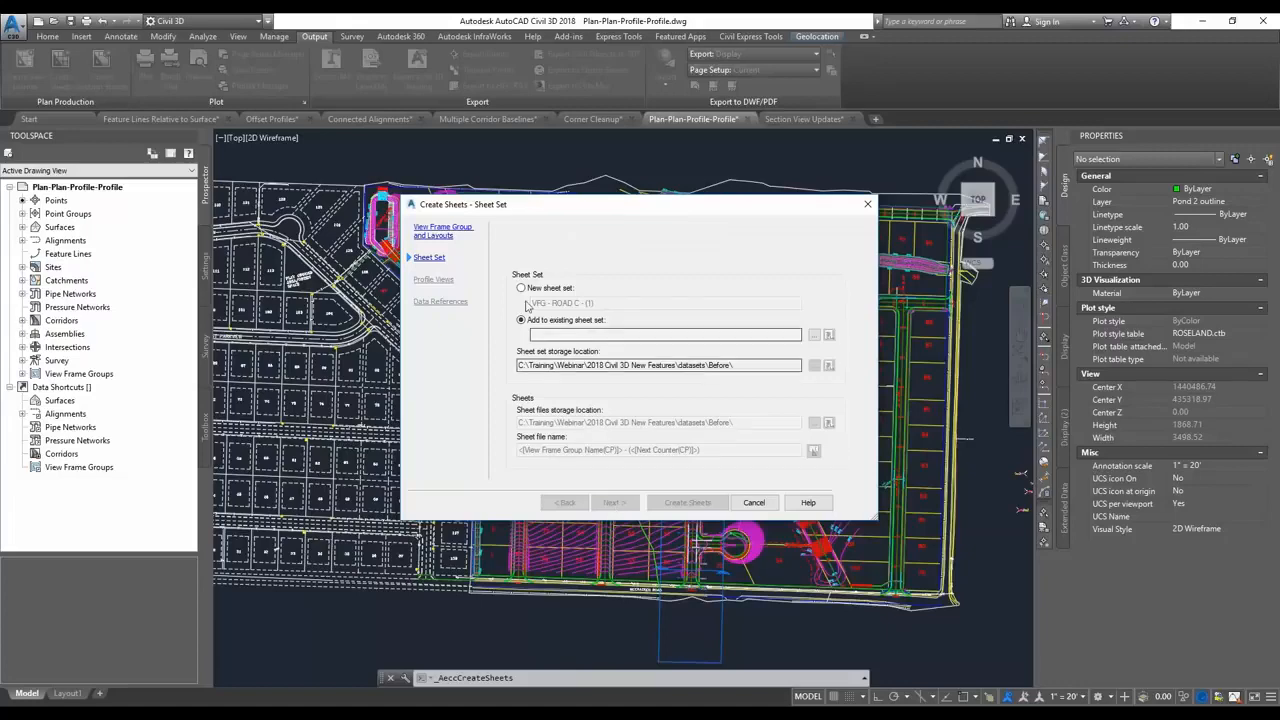
left_click(527, 292)
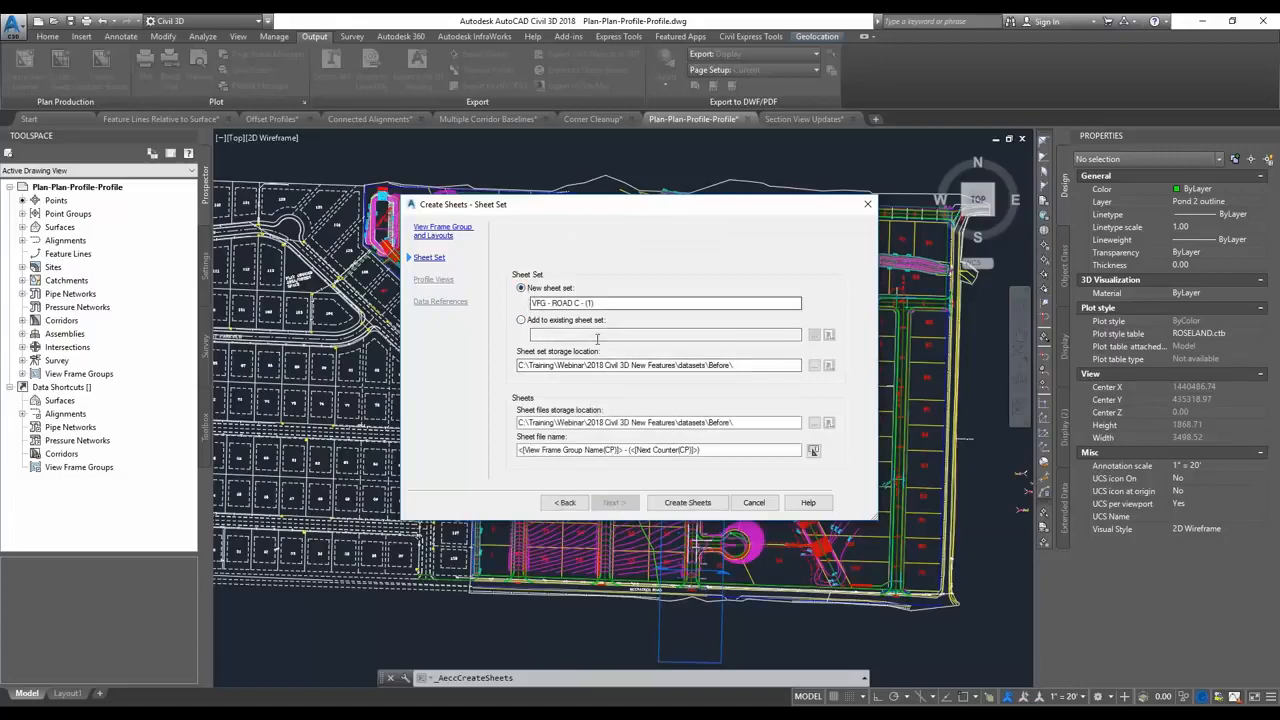
left_click(688, 502)
left_click(675, 398)
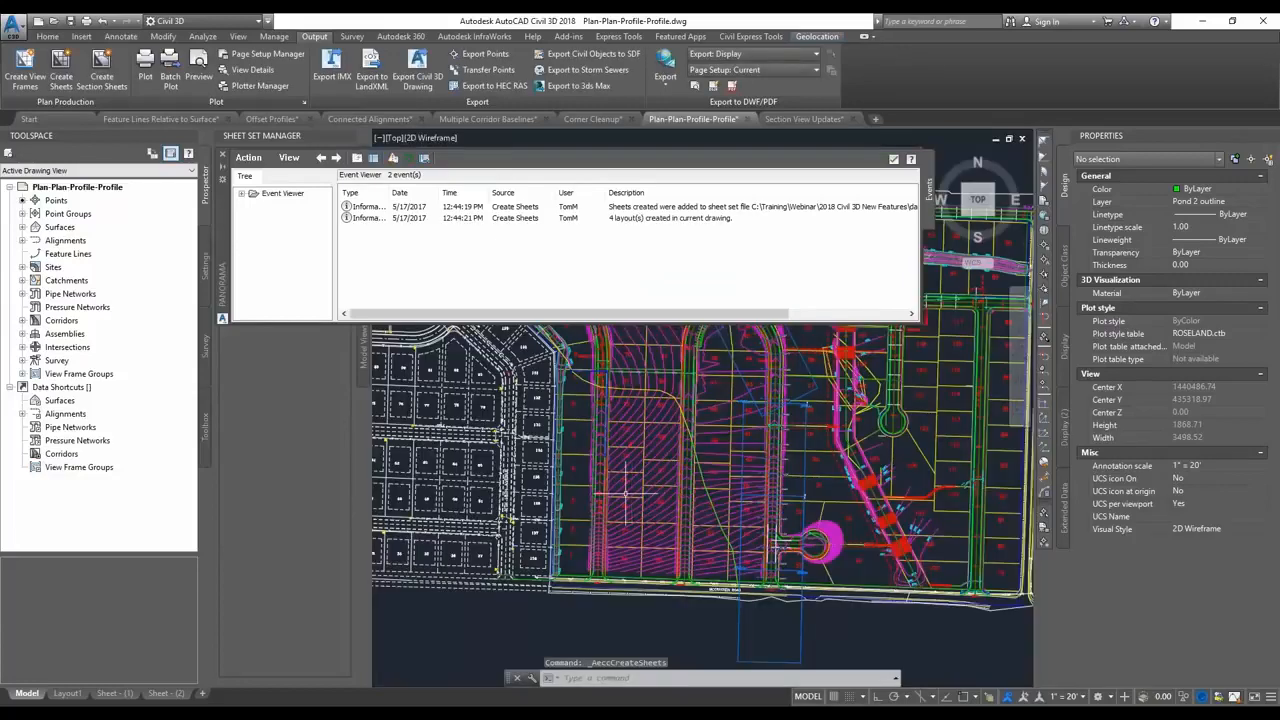
left_click(894, 161)
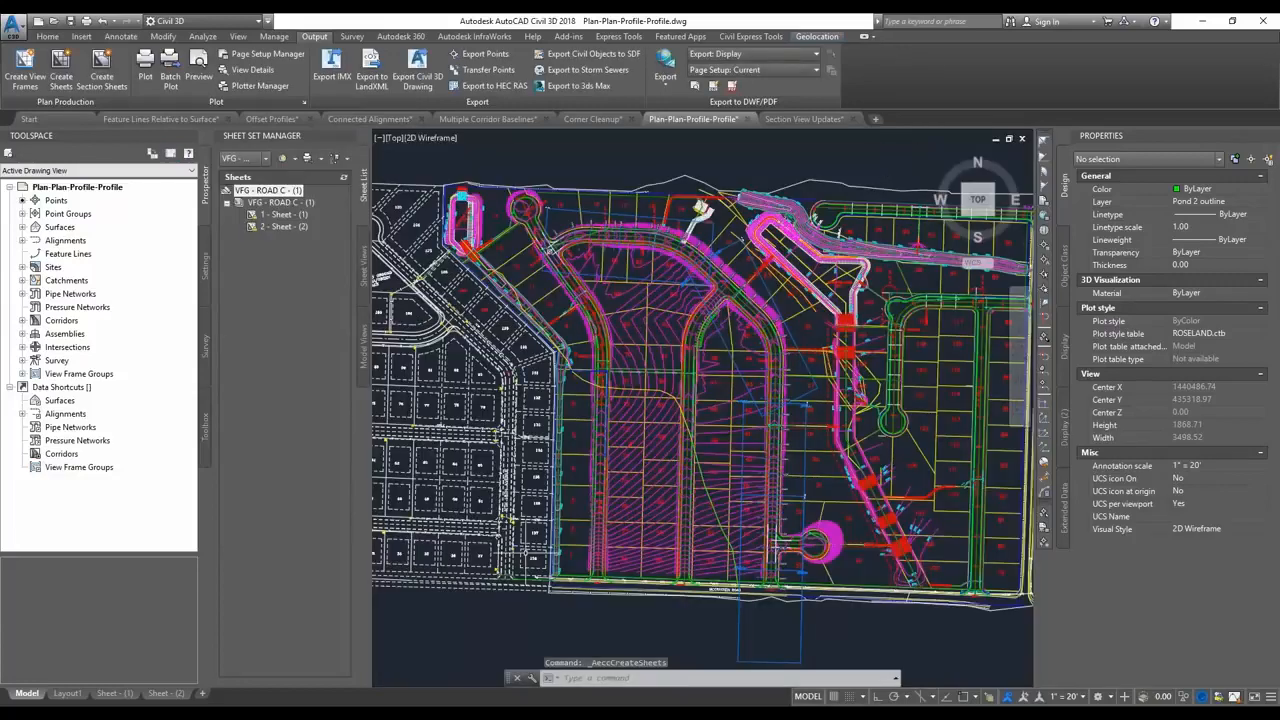
Examine the plan-over-plan views on the Sheet - (1) and Sheet - (2) layouts at full extents.
left_click(113, 694)
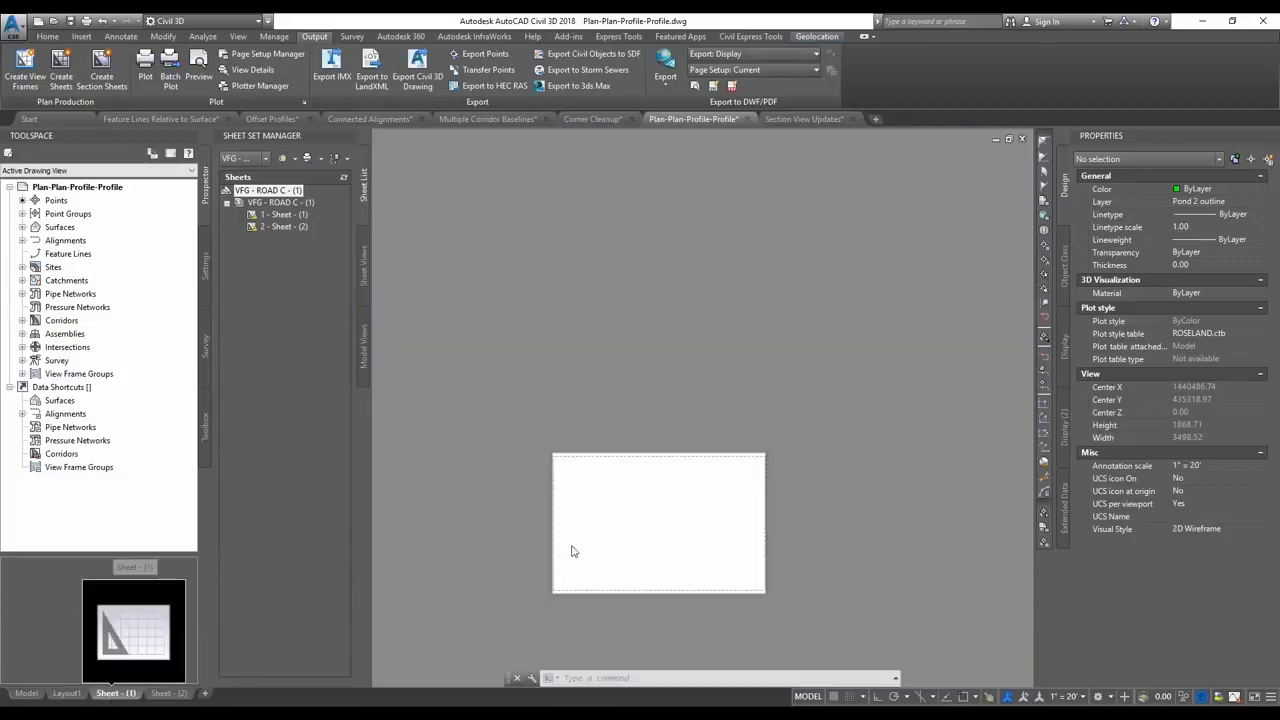
middle_click(792, 556)
middle_click(792, 556)
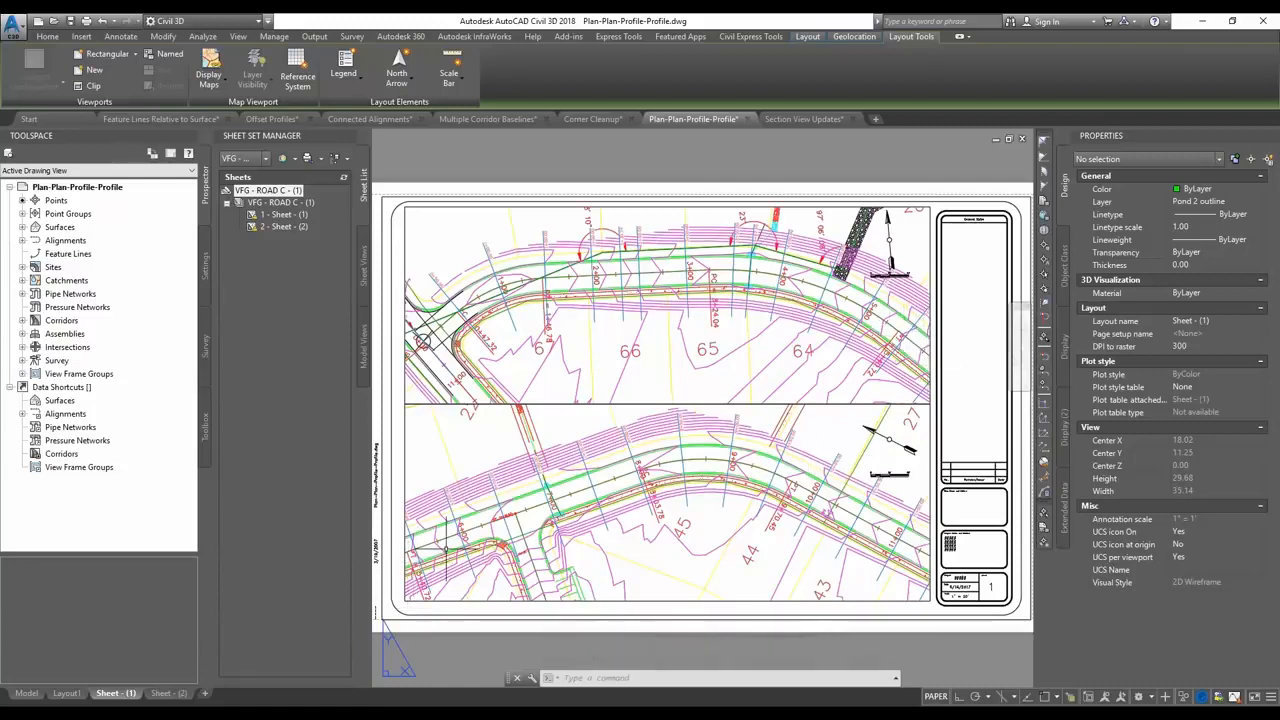
double_click(541, 530)
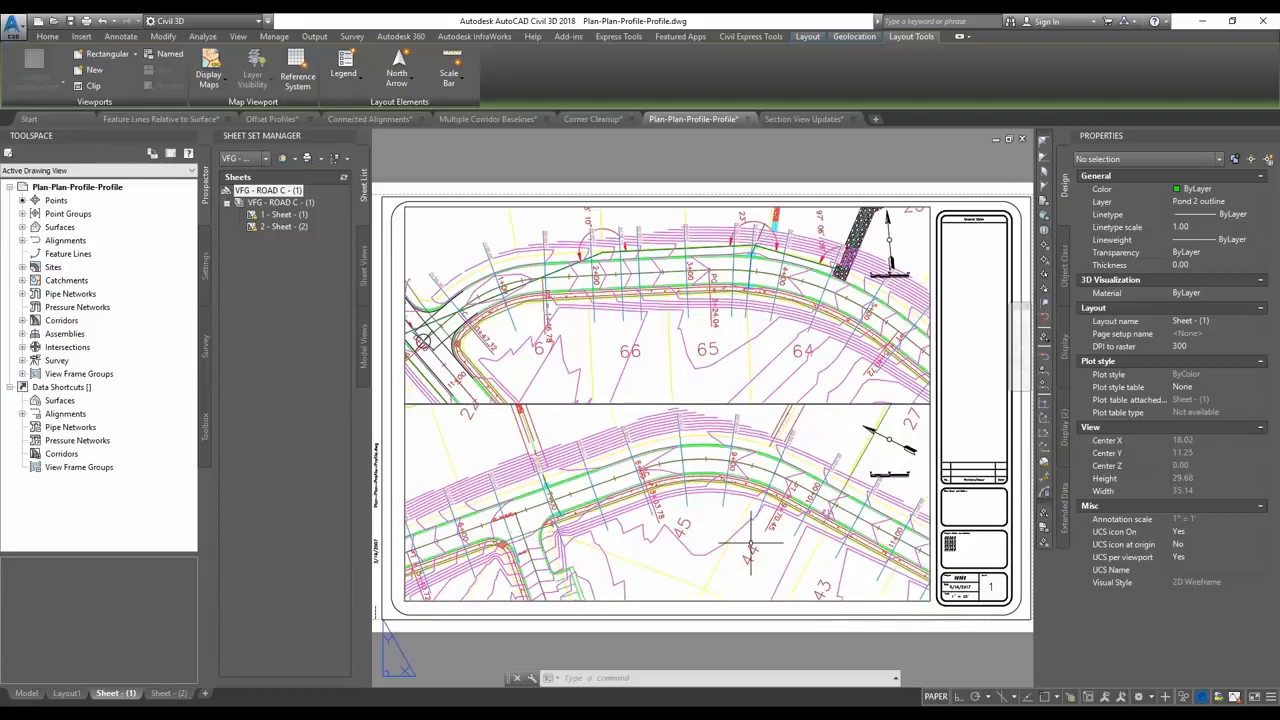
left_click(168, 693)
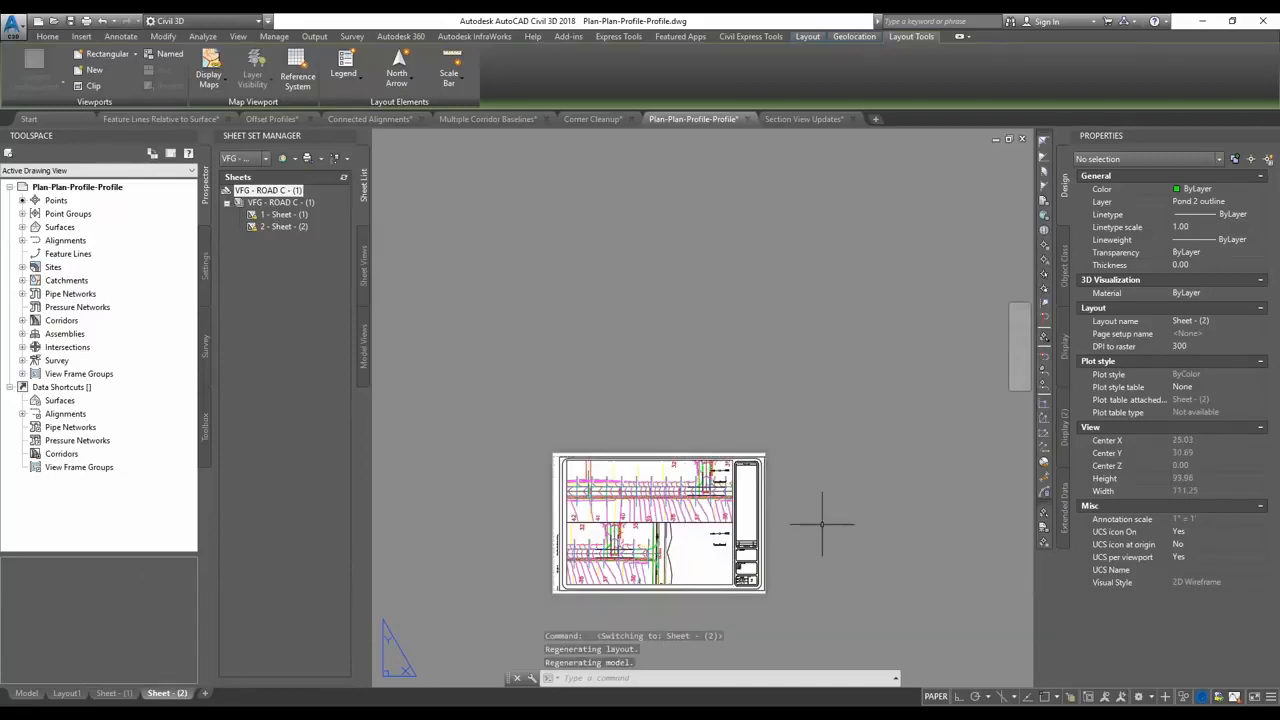
middle_click(821, 522)
middle_click(821, 522)
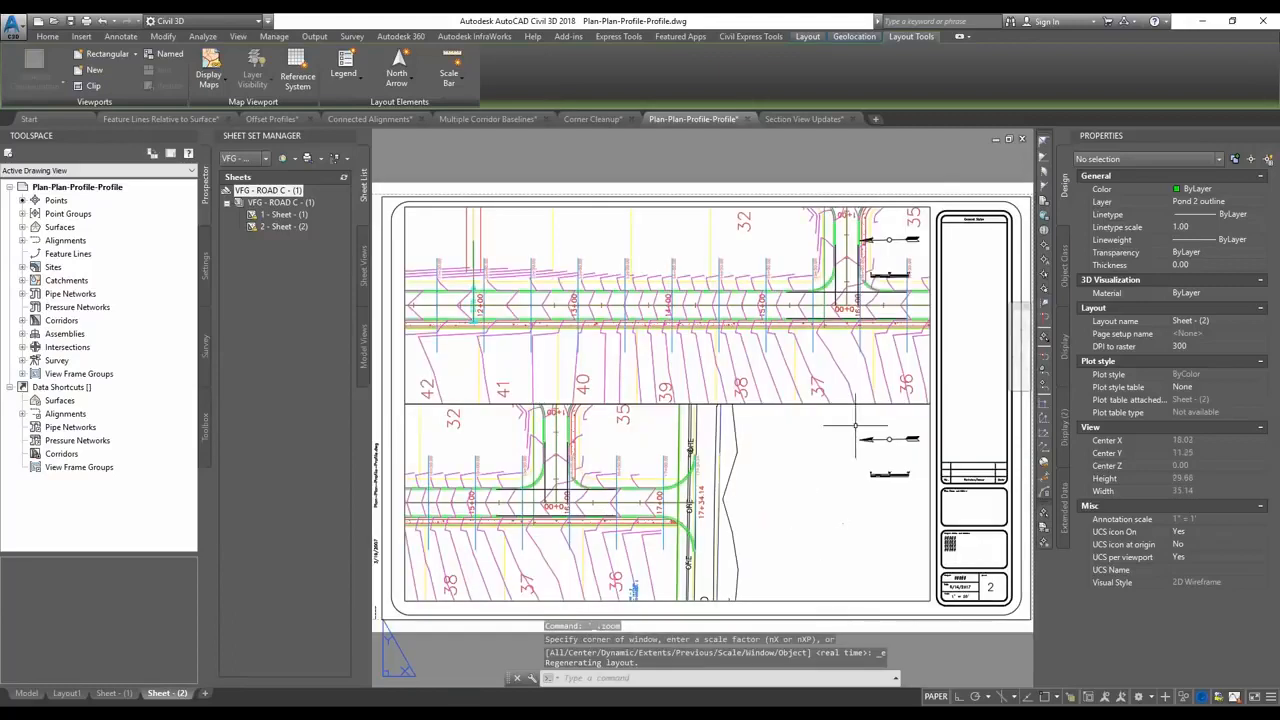
Inspect the viewport type and viewport order properties of the upper and lower viewports on Sheet - (2).
left_click(927, 254)
left_click(930, 253)
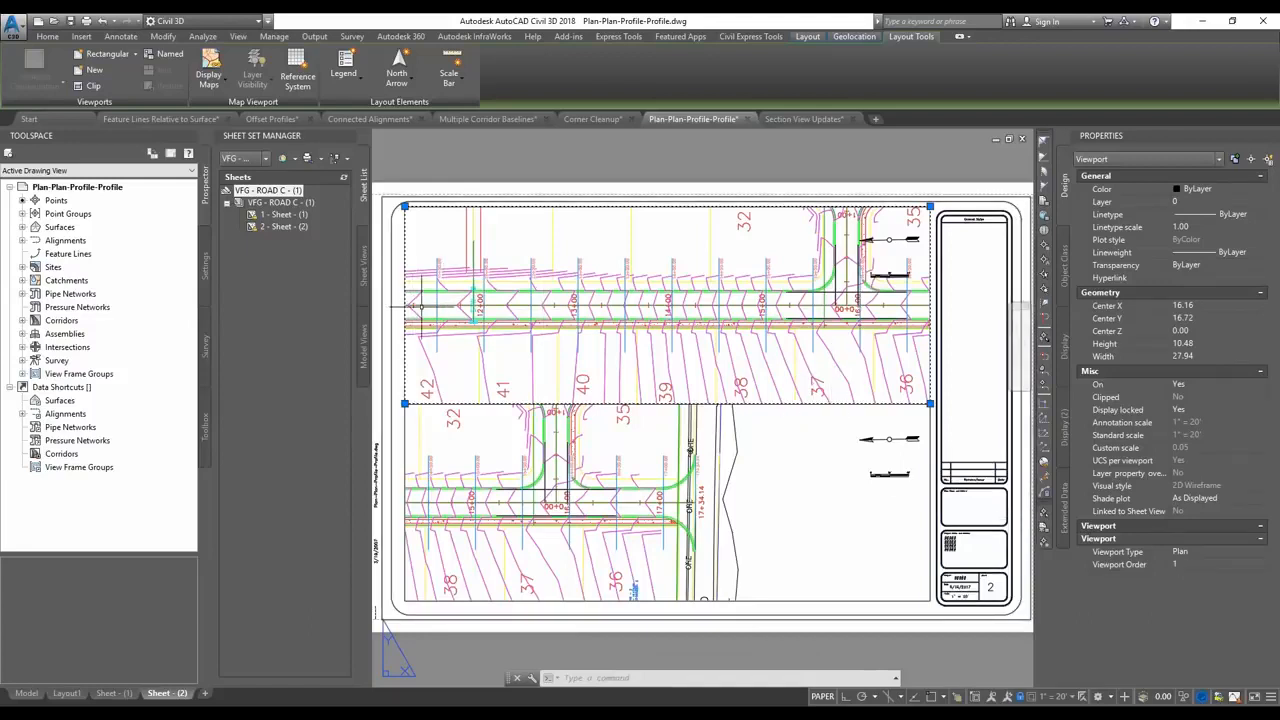
key("Escape")
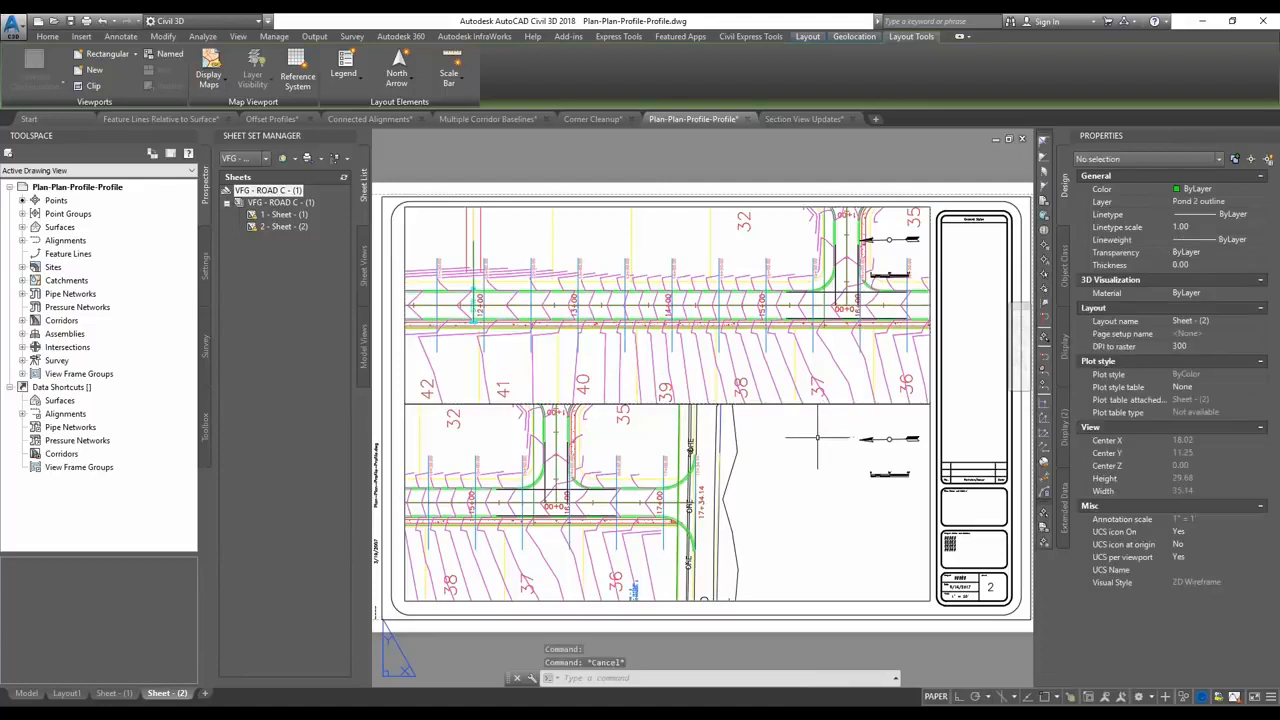
left_click(929, 457)
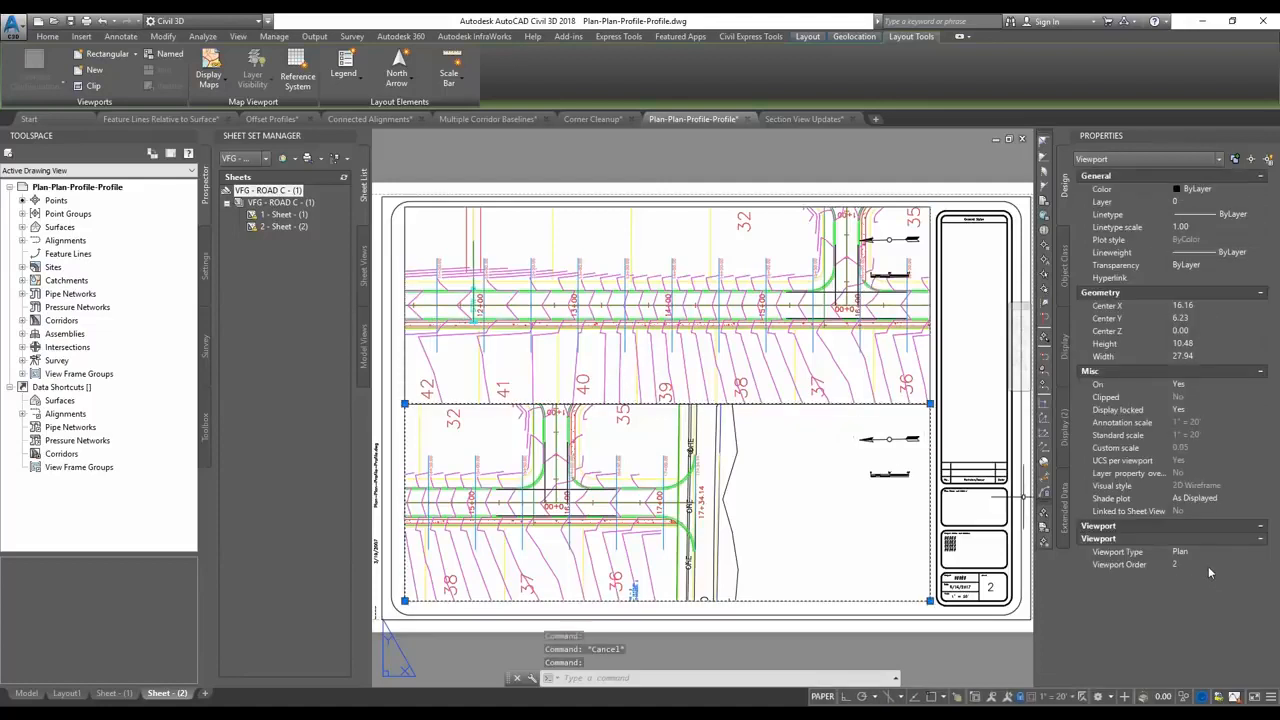
left_click(1209, 566)
left_click(800, 466)
key("Escape")
key("Escape")
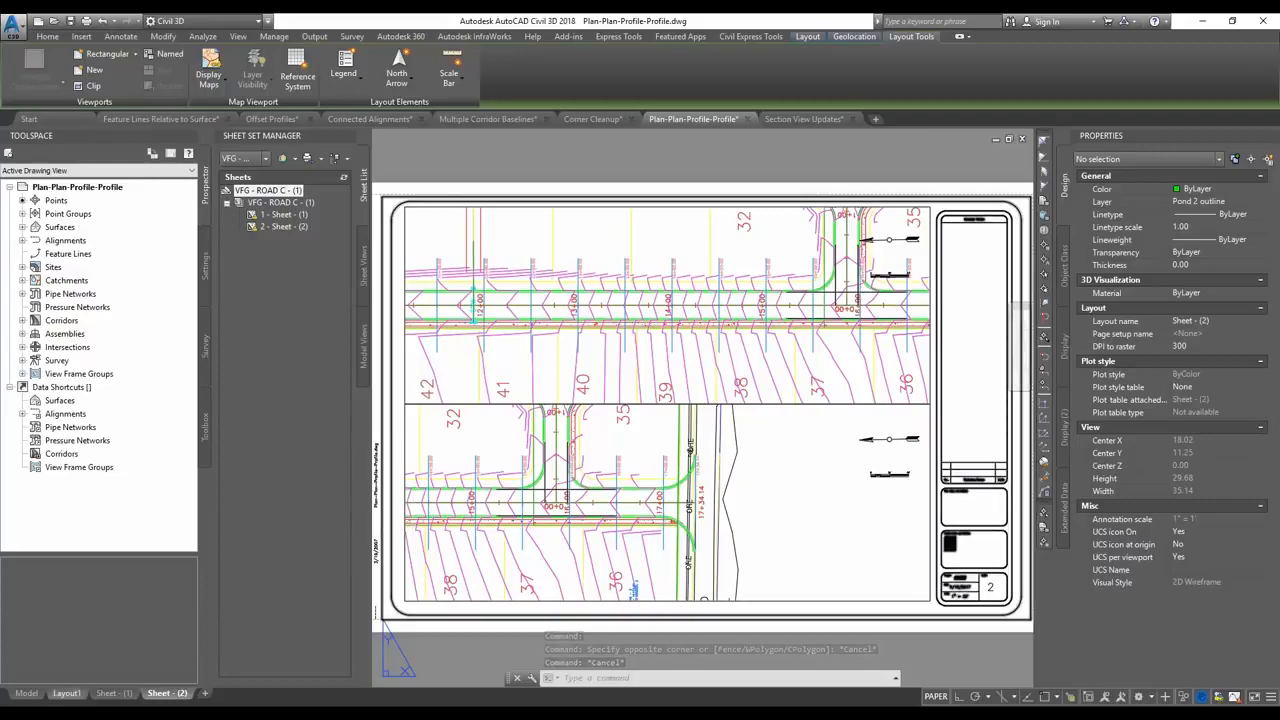
Return to model space and start a new set of view frames along the ROAD C alignment.
left_click(25, 693)
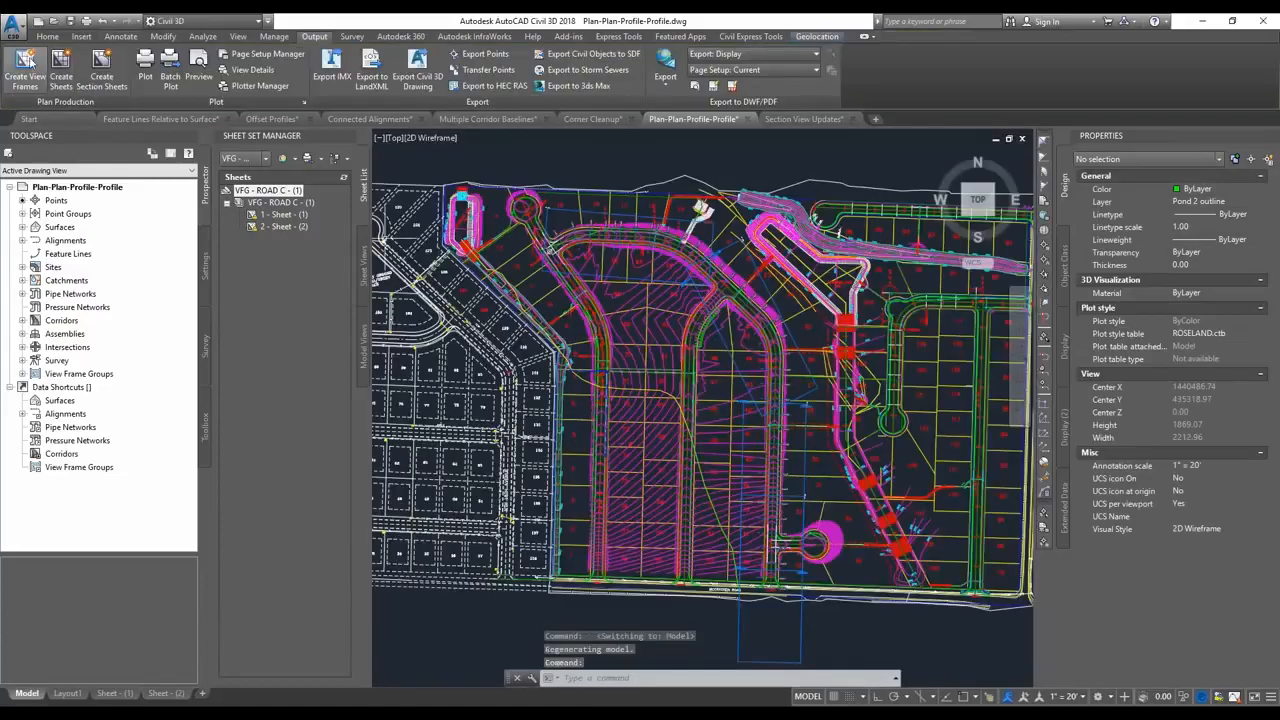
left_click(25, 68)
left_click(422, 254)
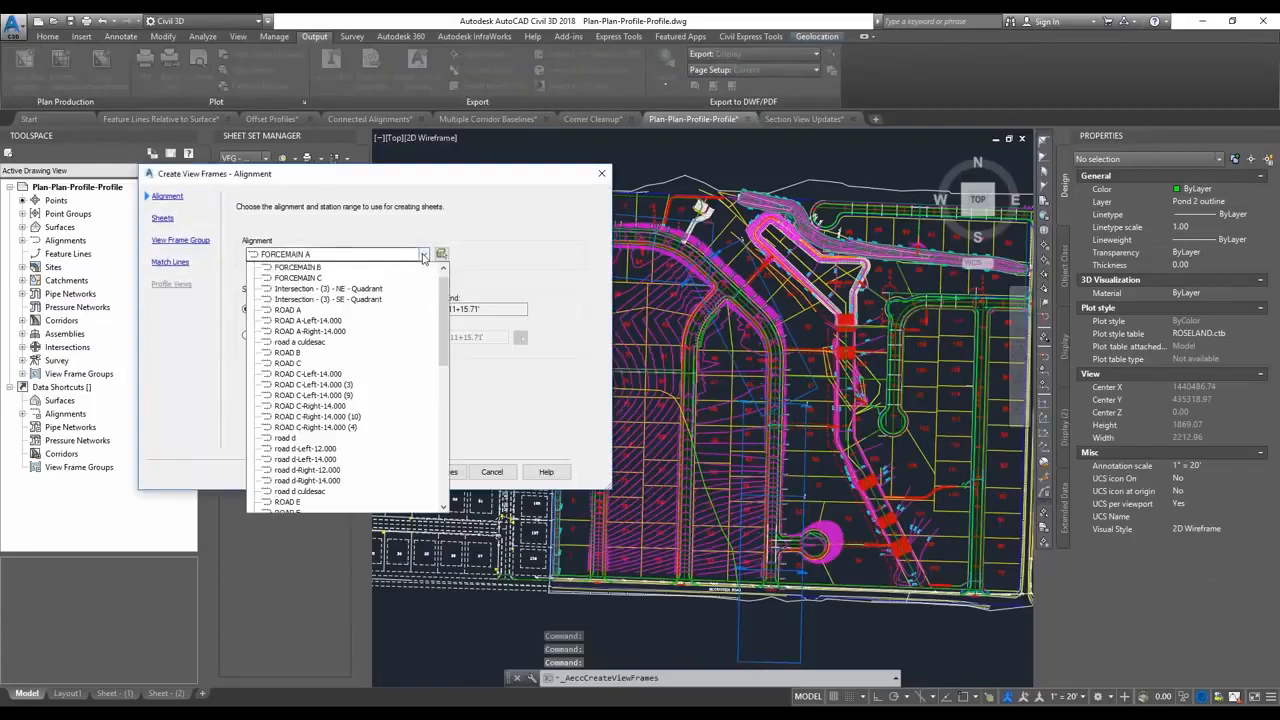
left_click(300, 363)
left_click(350, 471)
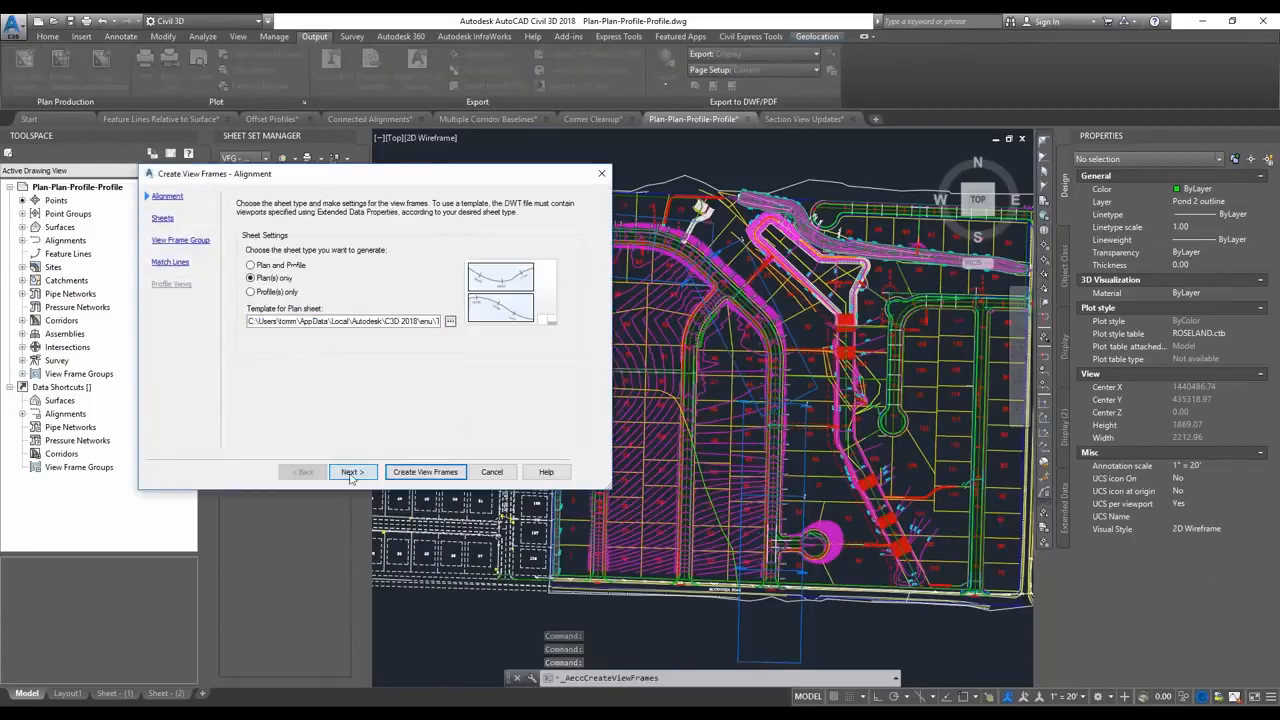
Create the view frames as profile-only sheets using the ARCH D Profile over Profile 50 Scale layout from Civil 3D (Imperial) Profile over Profile.dwt.
left_click(251, 291)
left_click(450, 321)
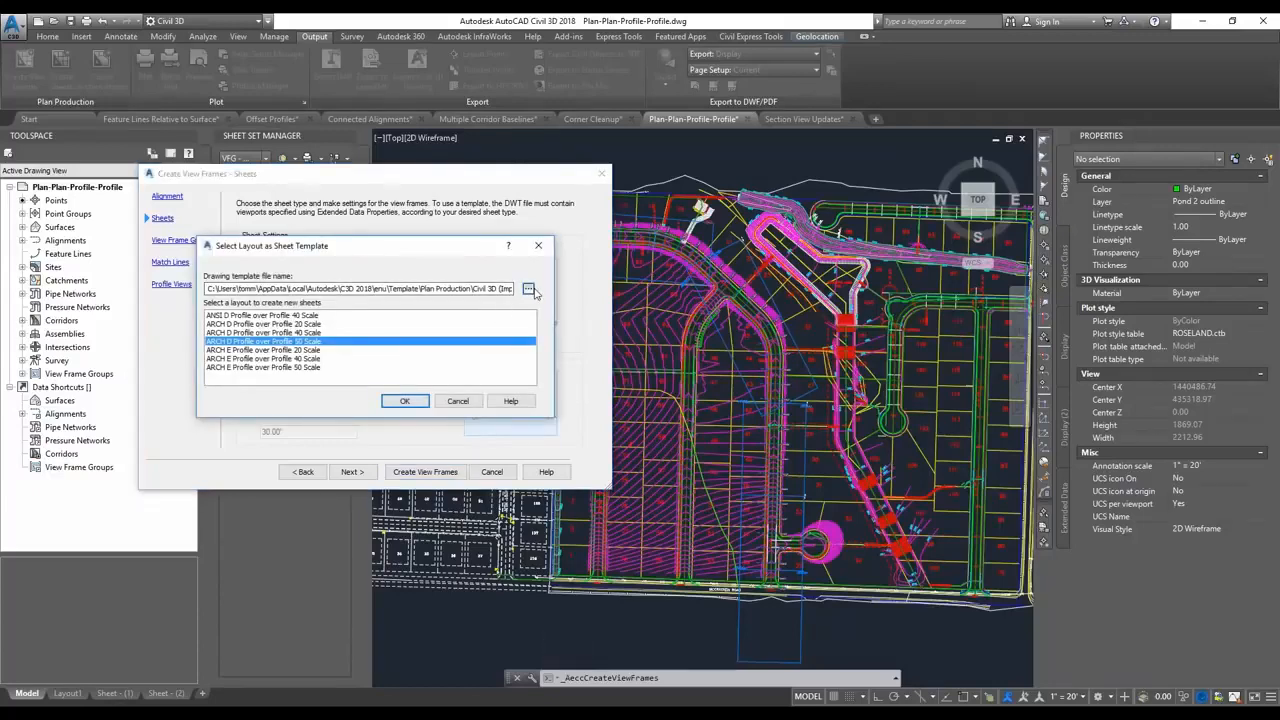
left_click(528, 288)
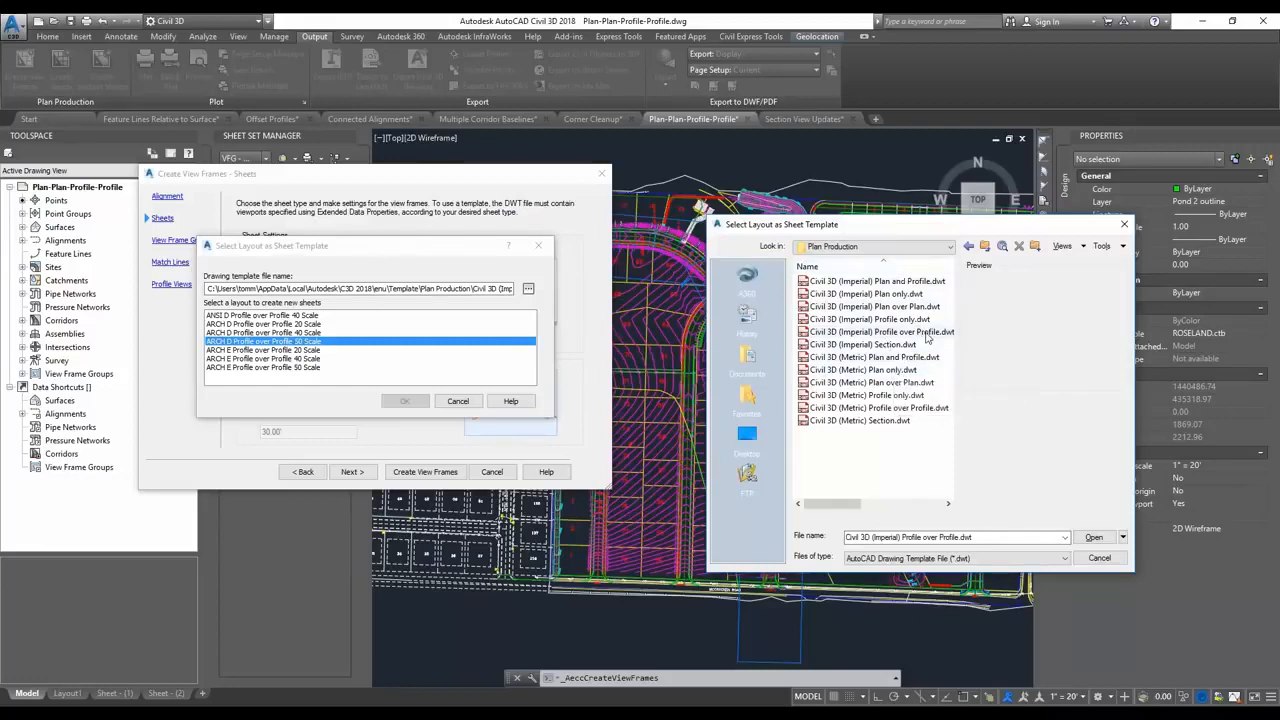
left_click(926, 336)
left_click(1094, 537)
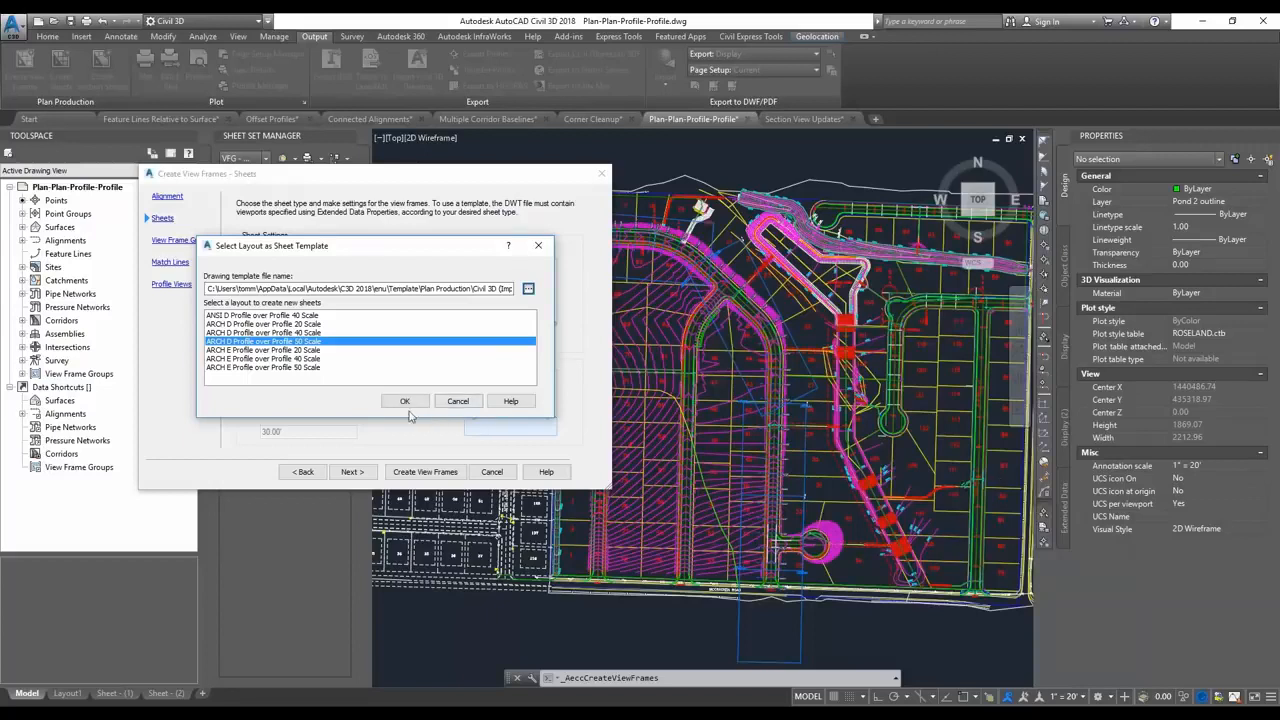
left_click(405, 401)
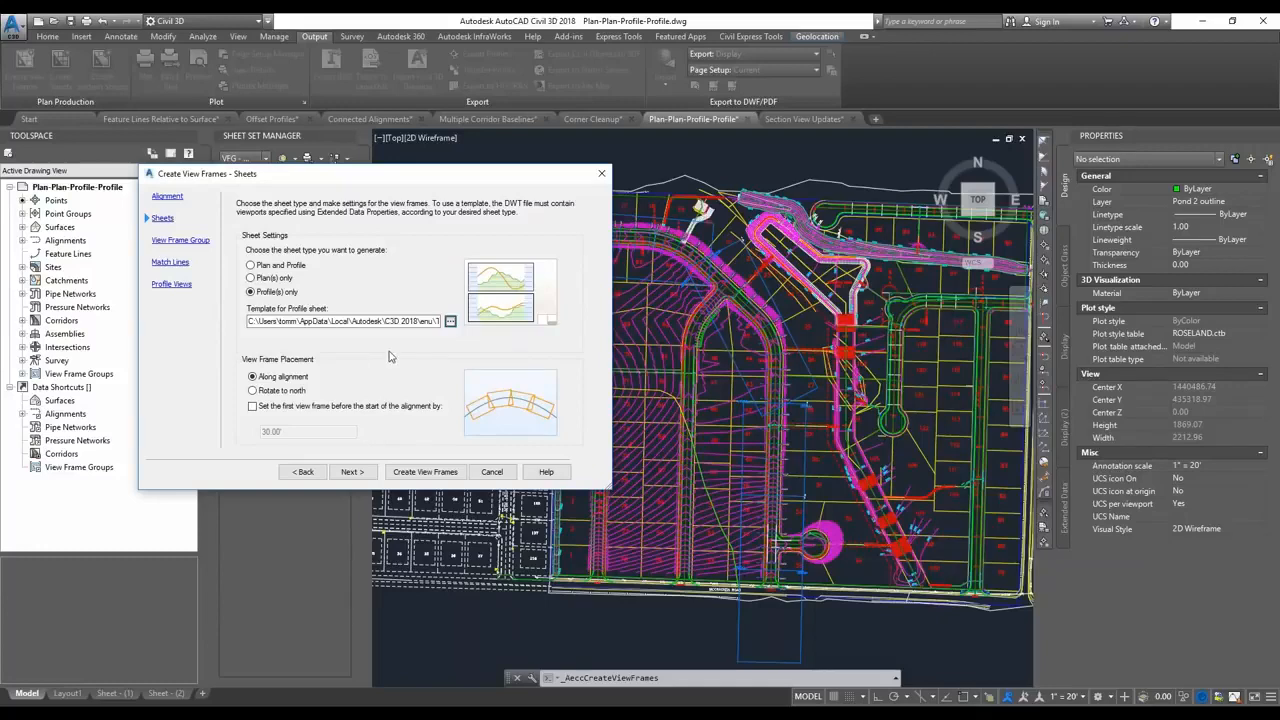
left_click(425, 472)
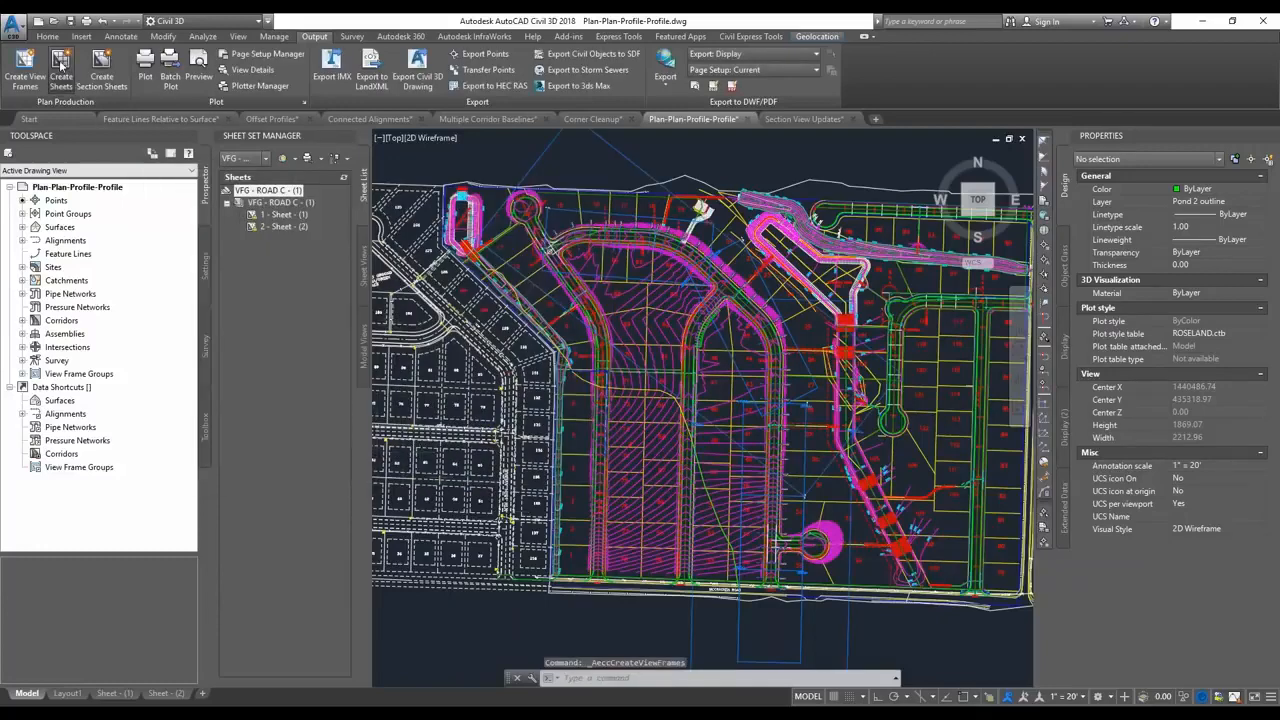
Create sheets from view frame group VFG - ROAD C - (2) in the current drawing, placing the profile views in empty space above the site.
left_click(61, 72)
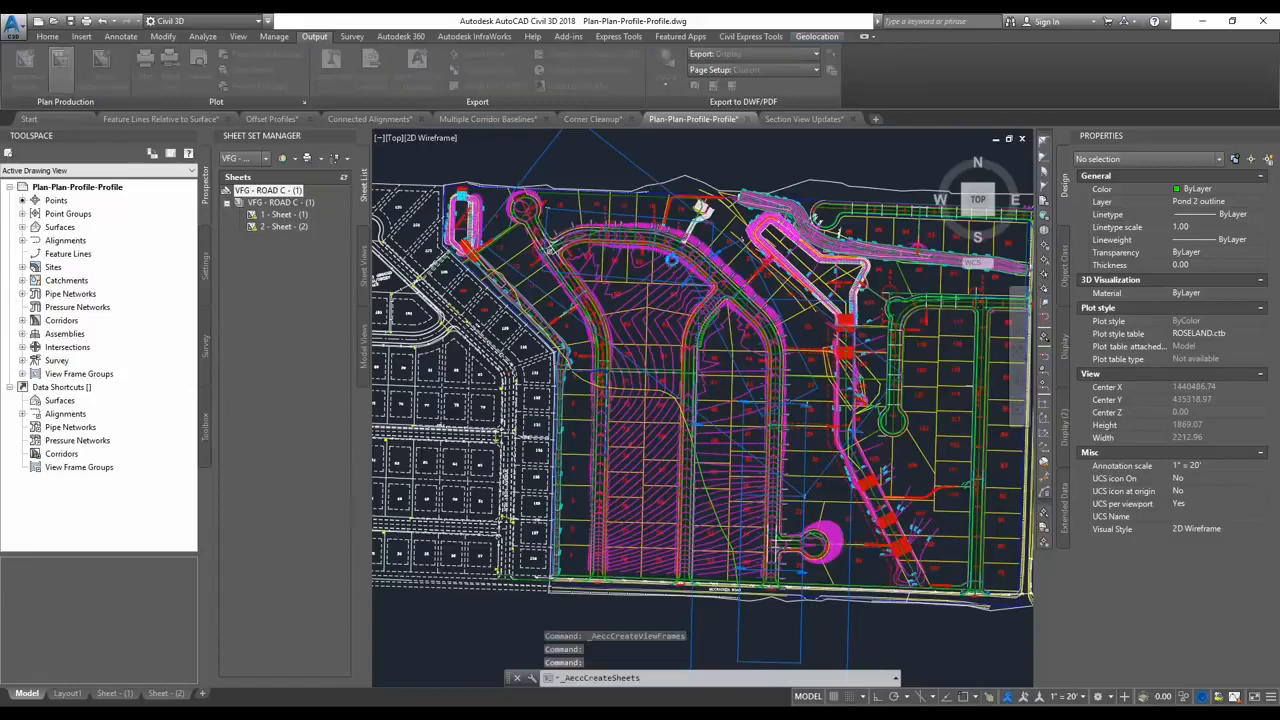
left_click(702, 266)
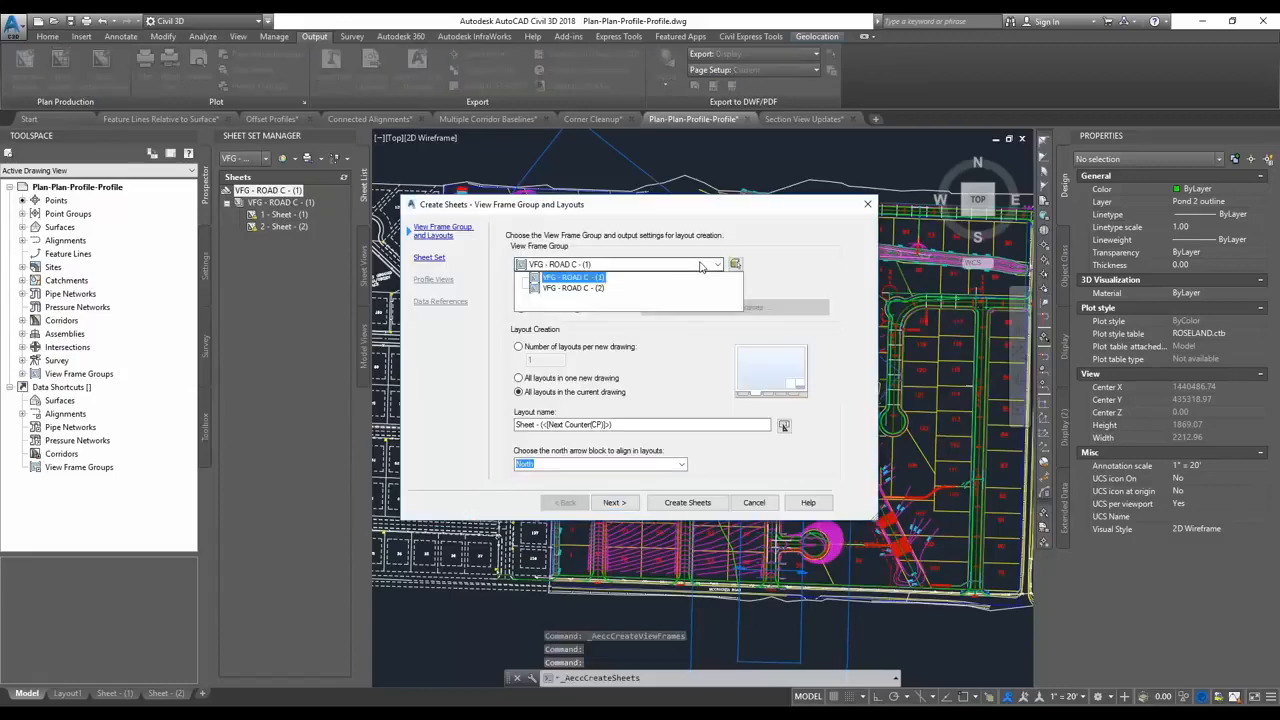
left_click(573, 288)
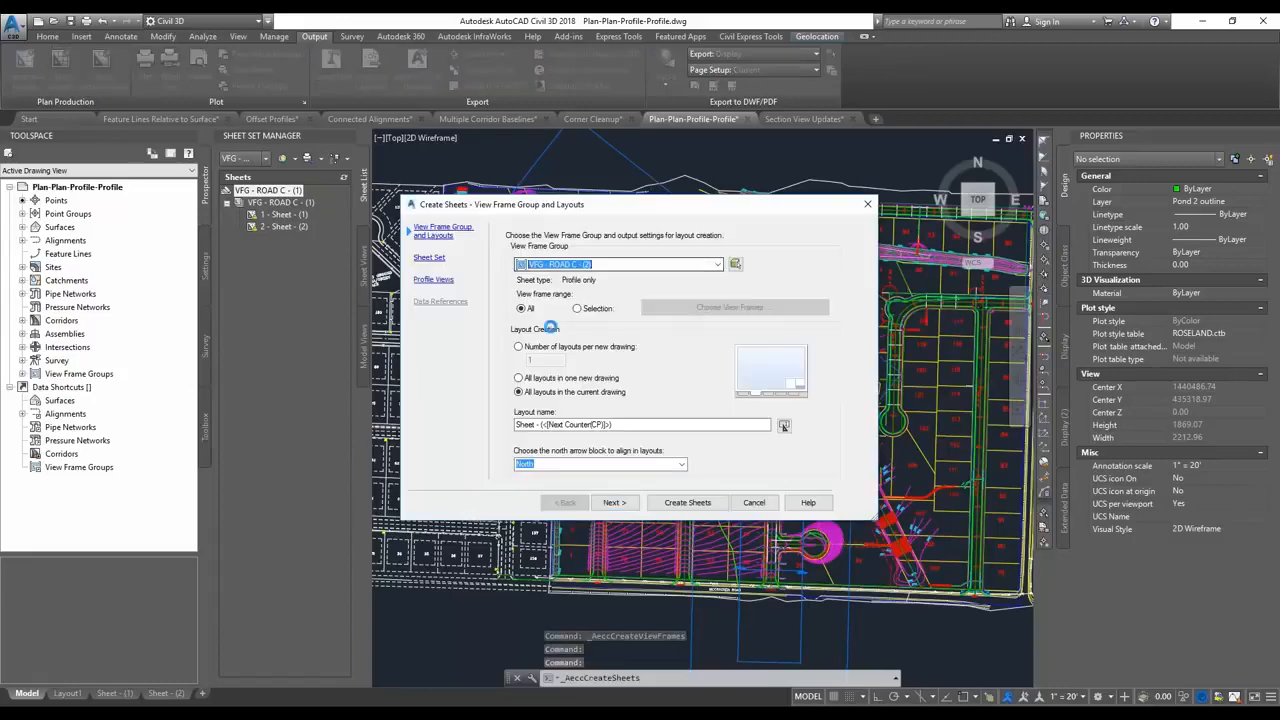
left_click(616, 503)
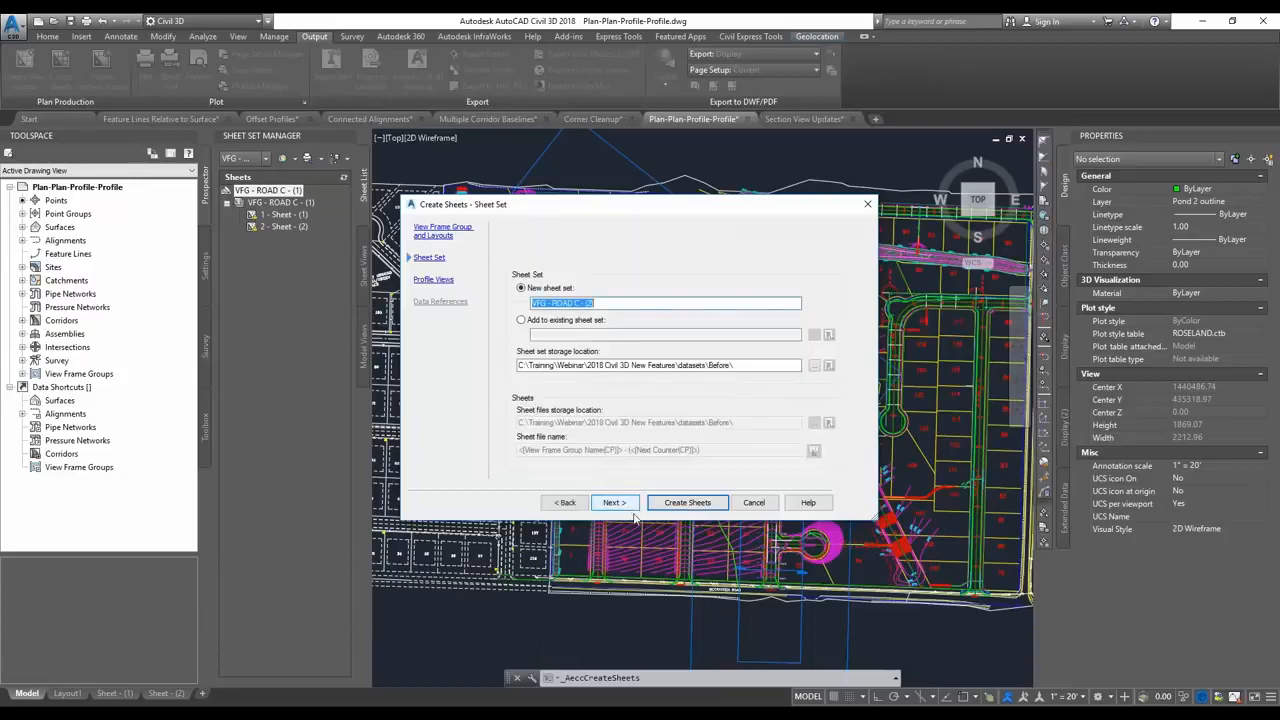
left_click(688, 503)
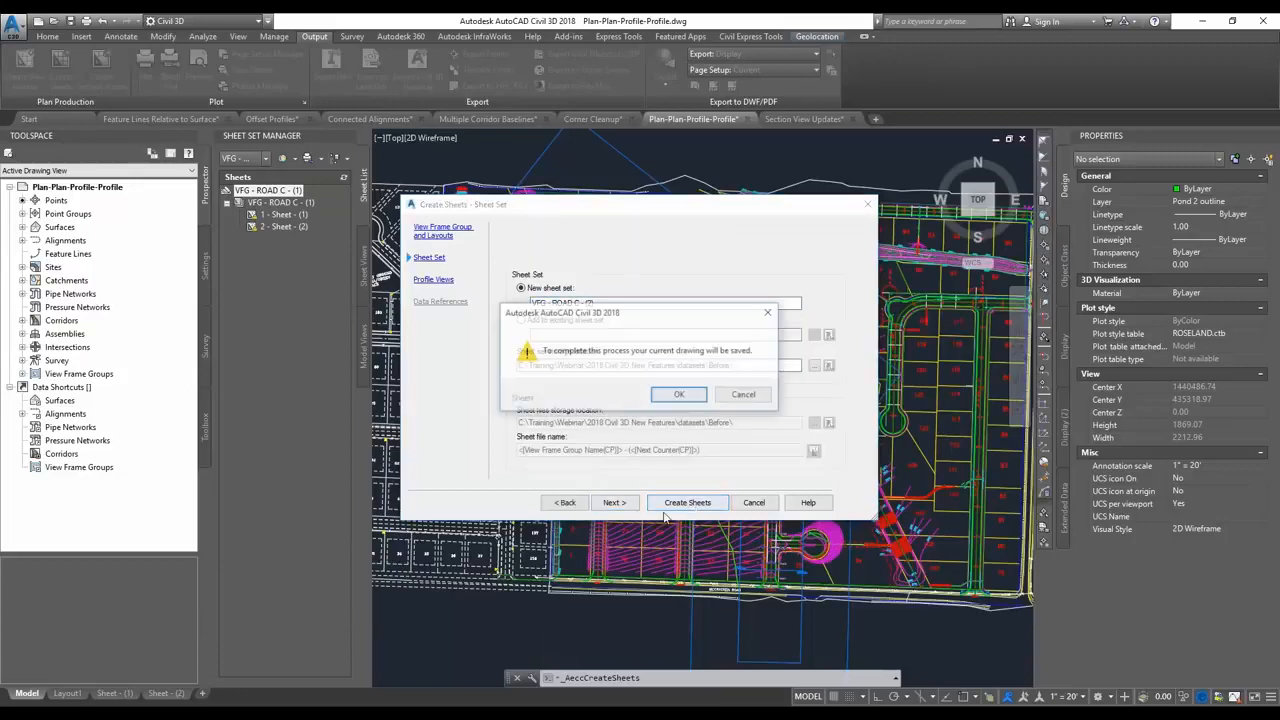
left_click(679, 395)
scroll(640, 360, "down", 4)
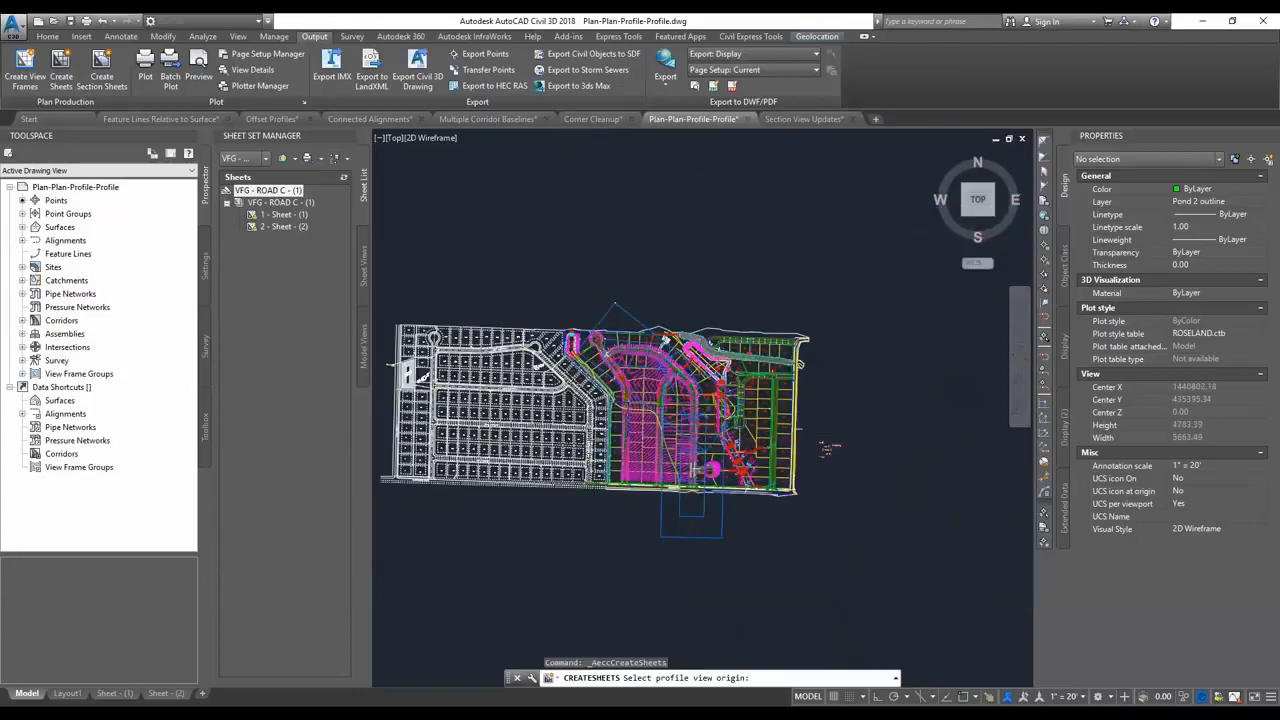
left_click(605, 285)
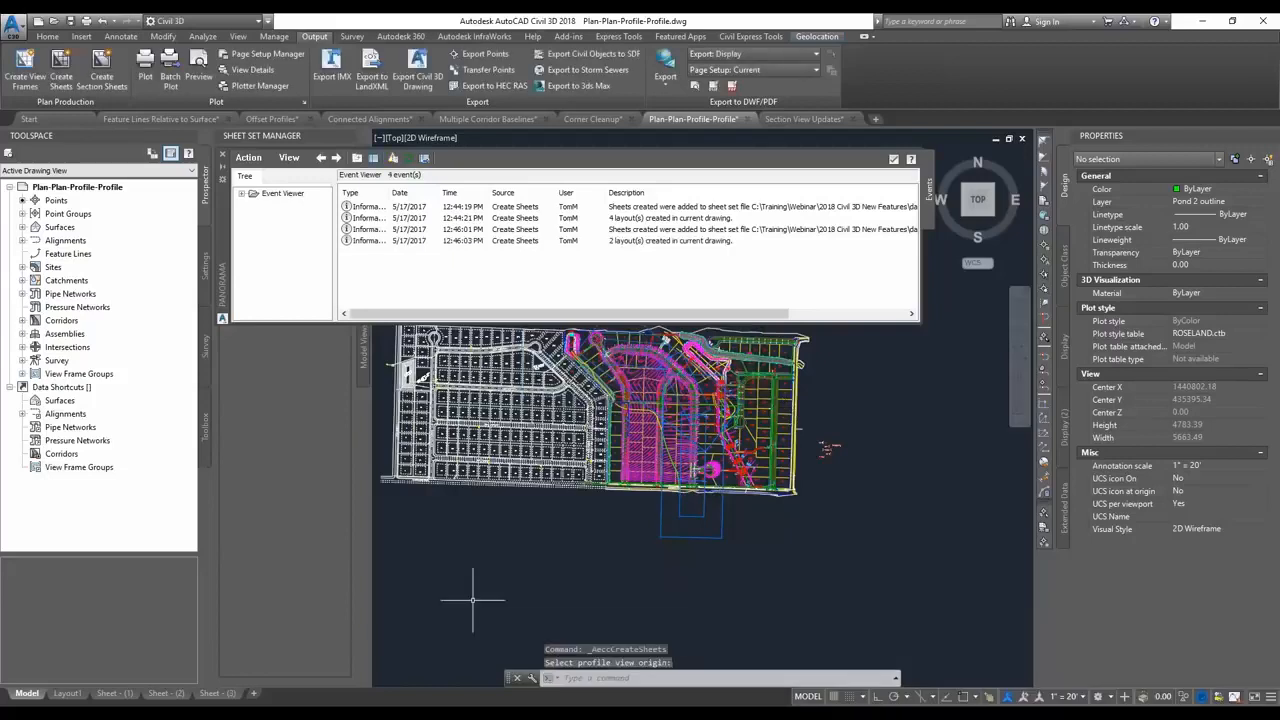
Open the Sheet - (3) layout at full extents and inspect the viewport type and order of its upper and lower viewports.
mouse_move(222, 698)
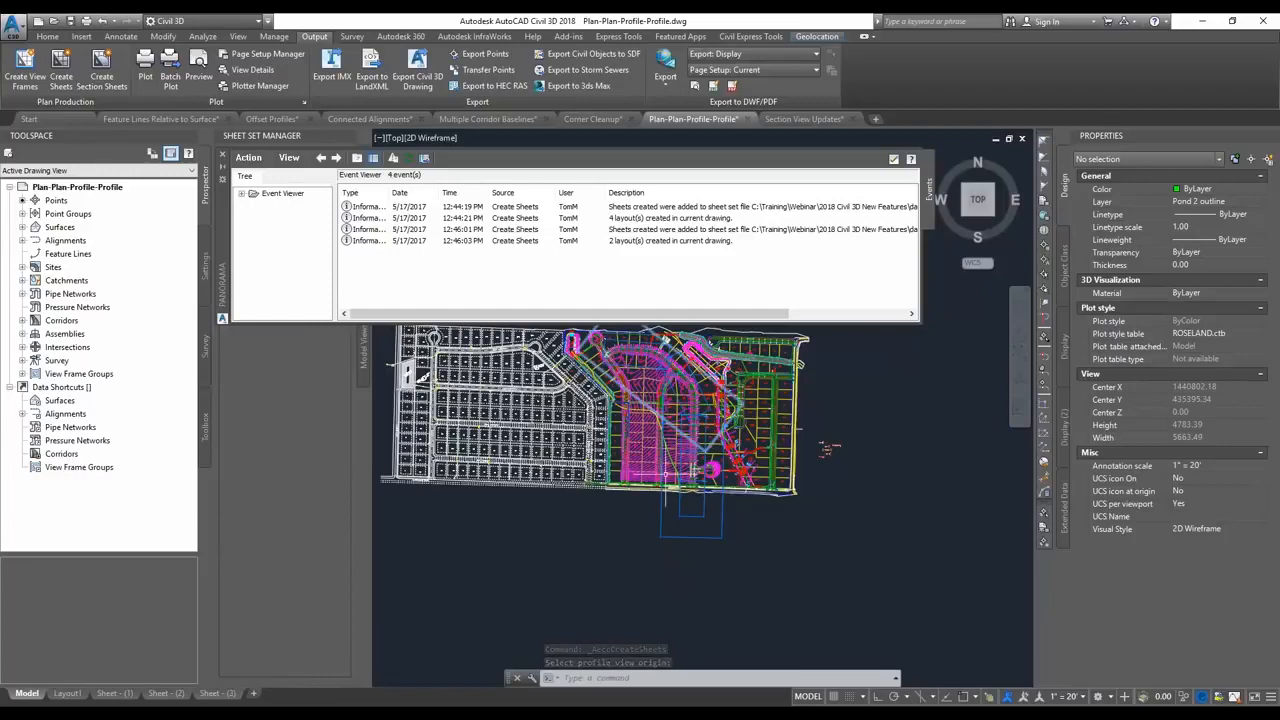
left_click(222, 693)
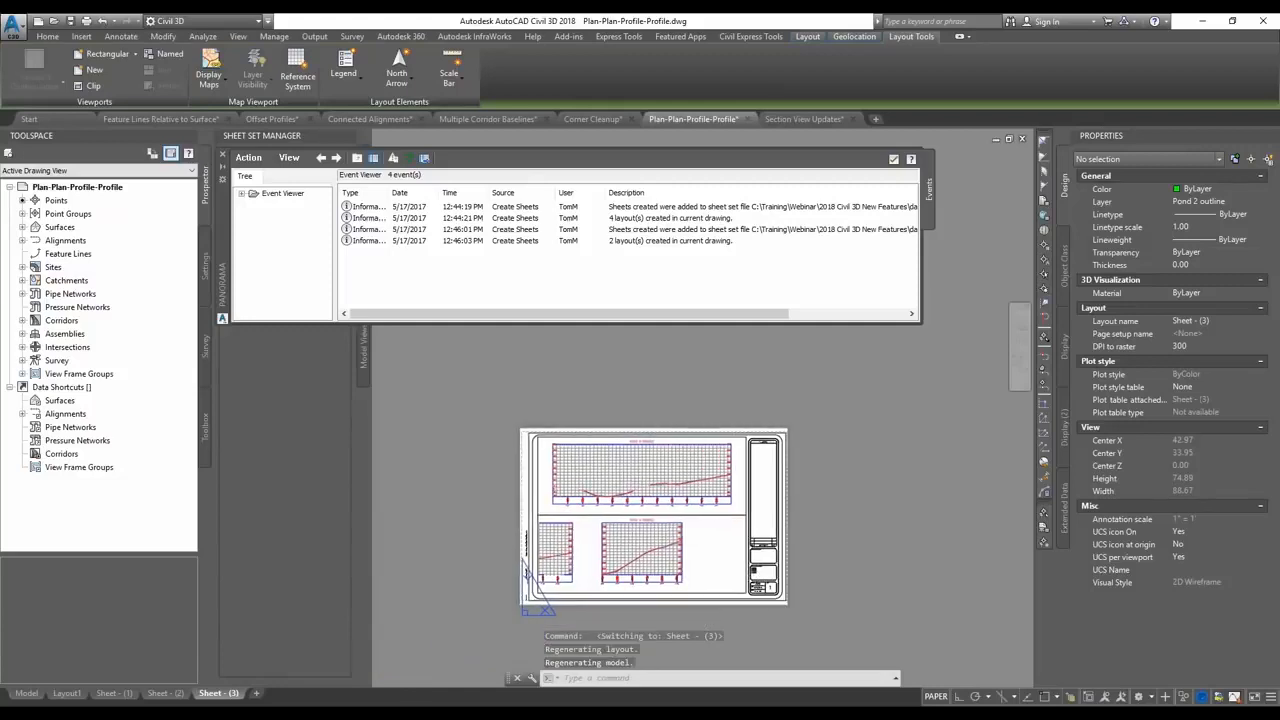
middle_click(840, 497)
middle_click(840, 497)
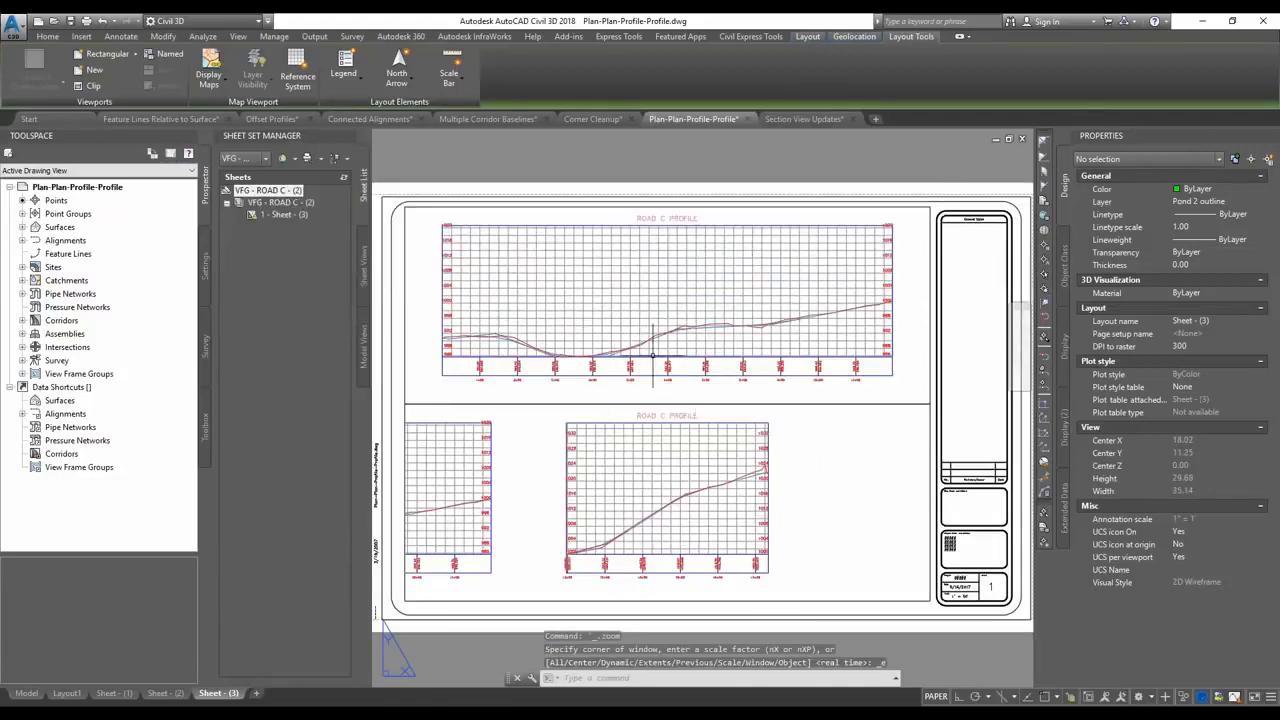
left_click(929, 392)
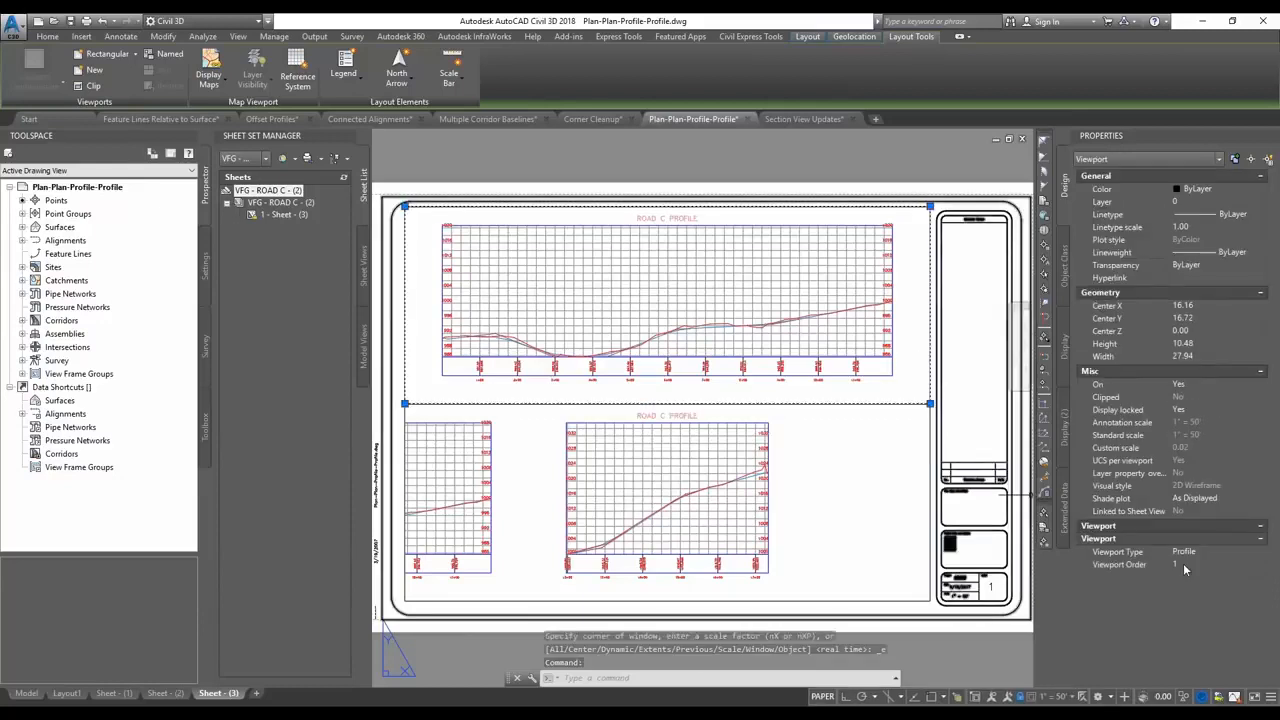
key("Escape")
left_click(930, 450)
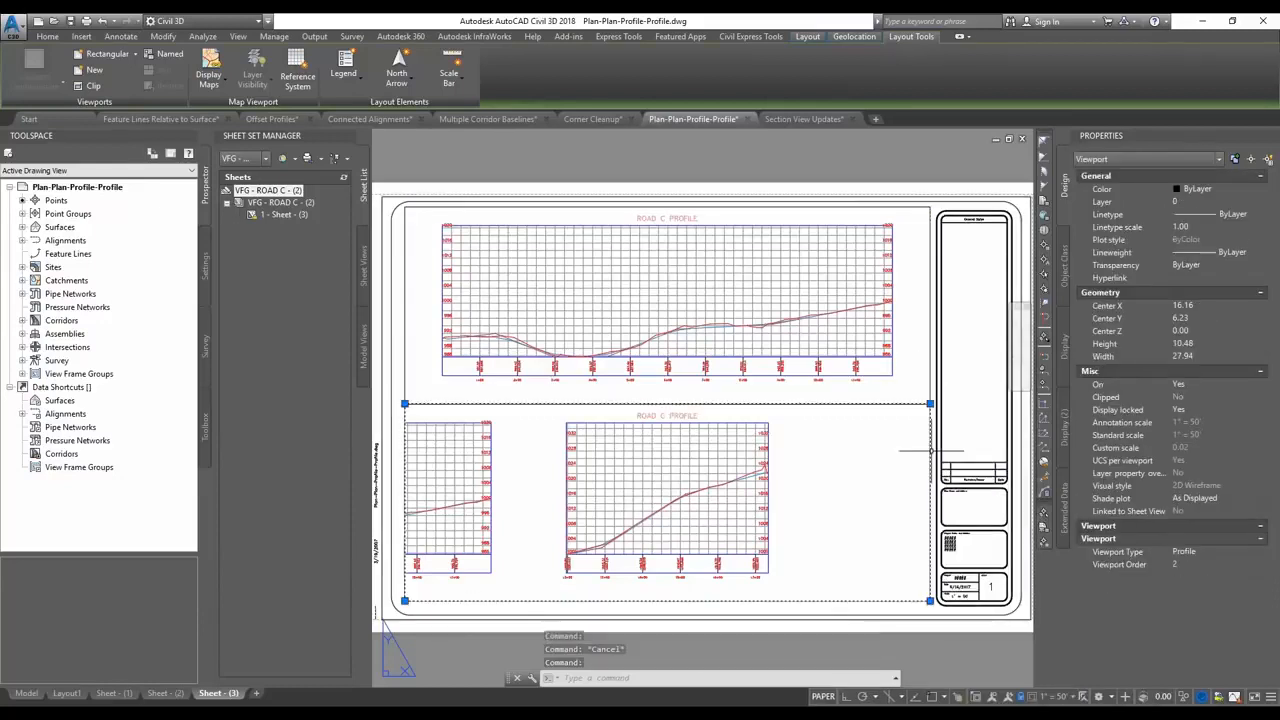
key("Escape")
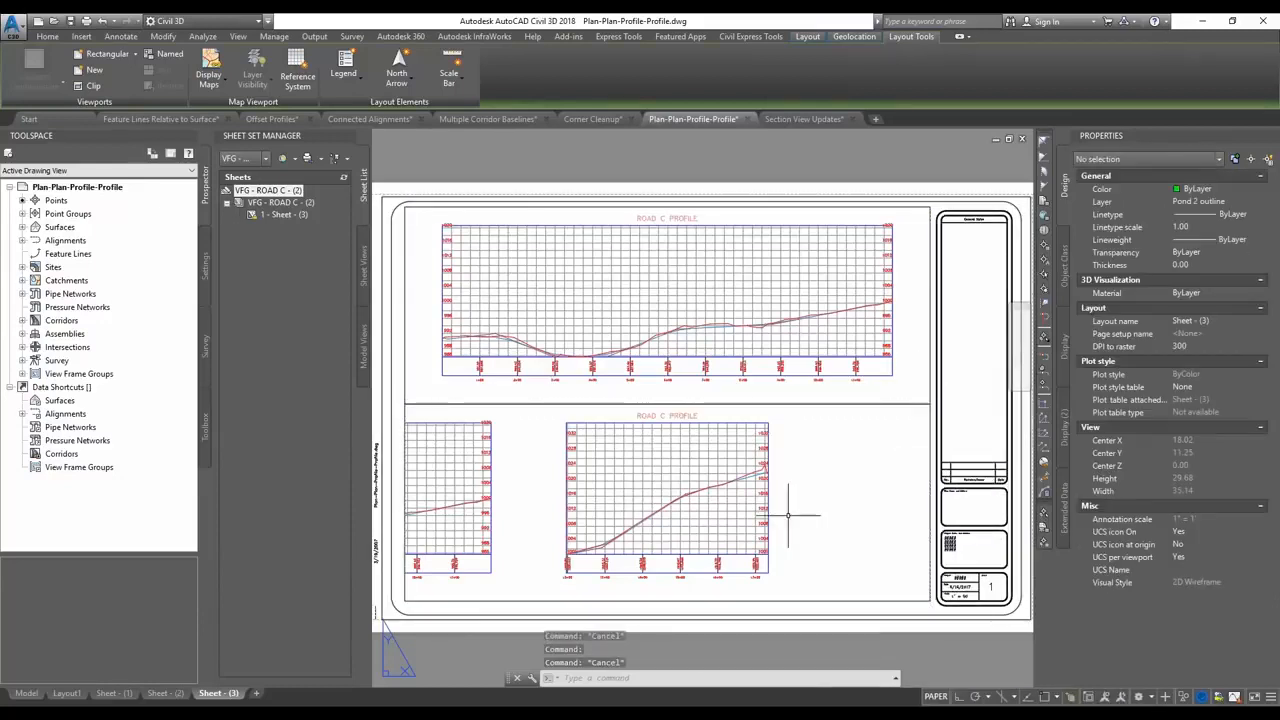
Shrink the lower viewport on Sheet - (3) from both sides to frame only the complete ROAD C profile view, and switch to the PowerPoint slide show.
left_click(440, 404)
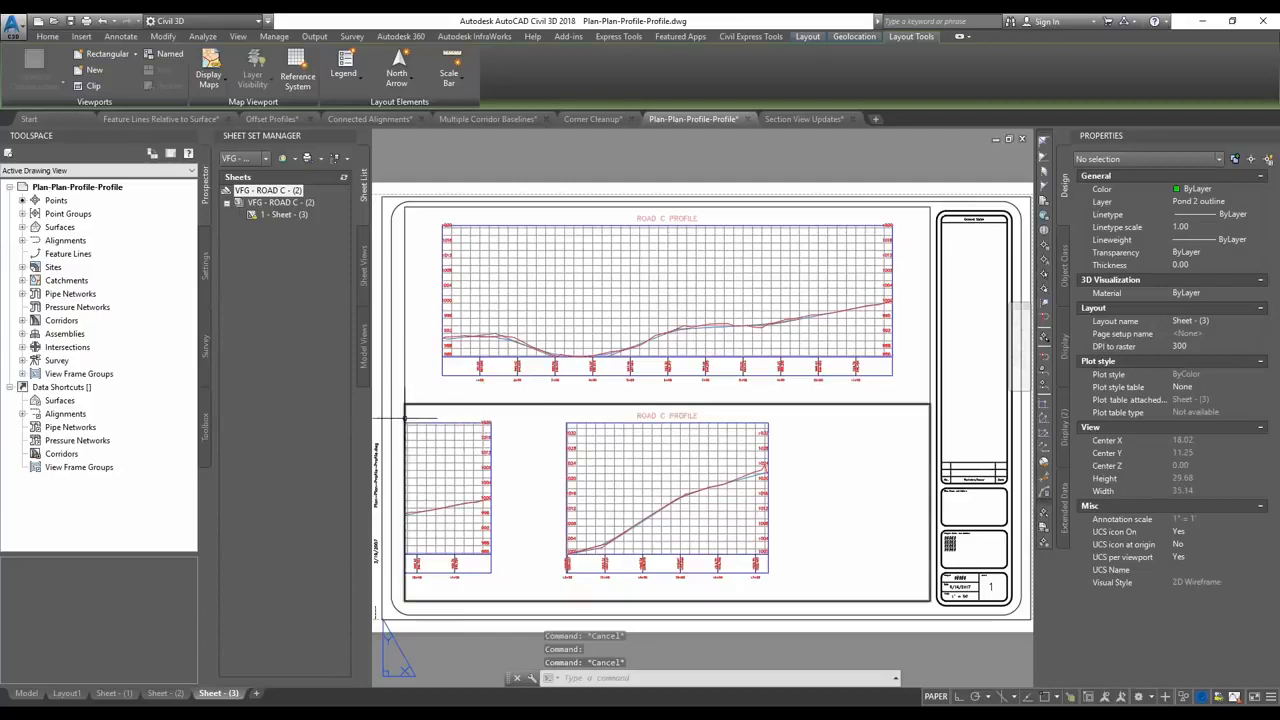
left_click(404, 601)
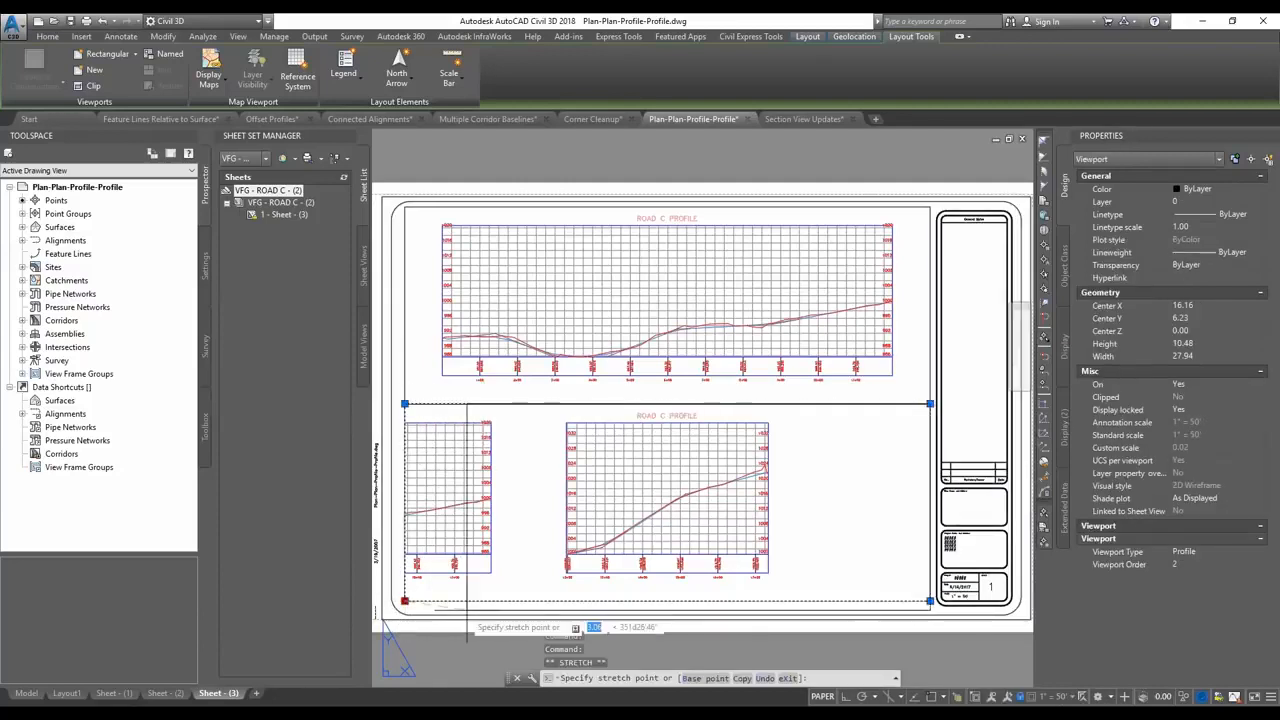
left_click(539, 597)
left_click(930, 597)
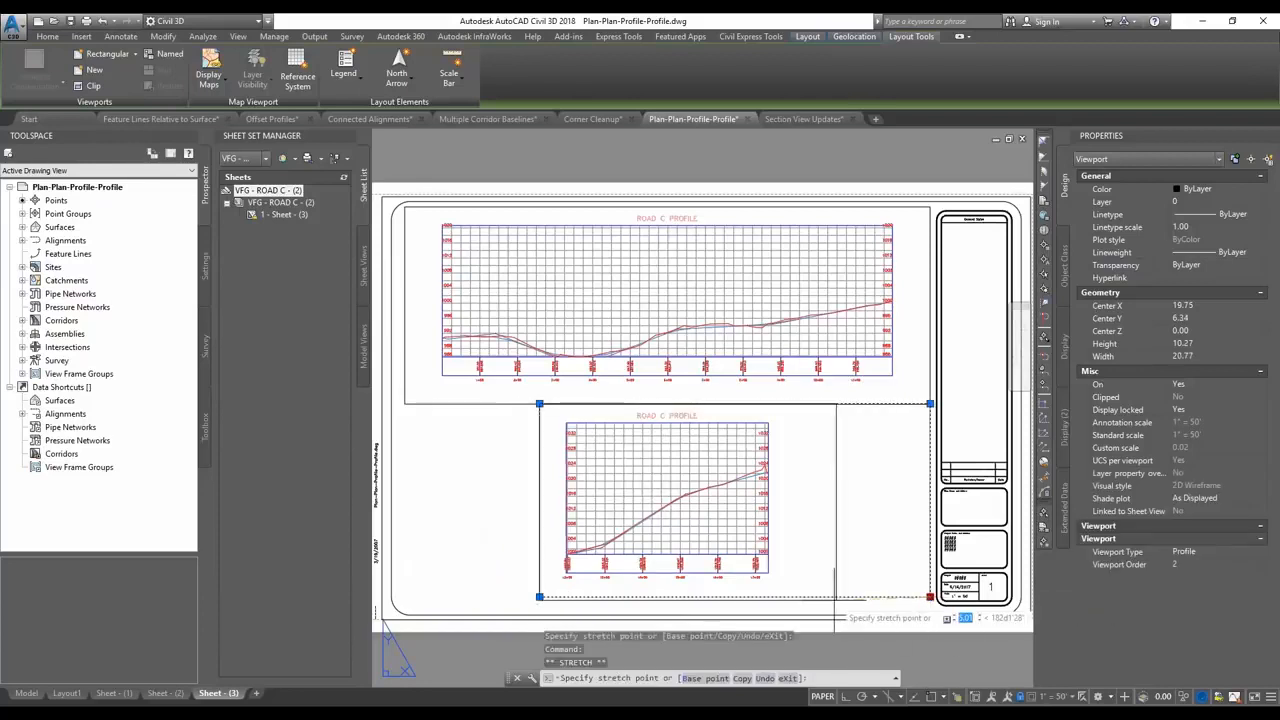
left_click(803, 593)
key("Escape")
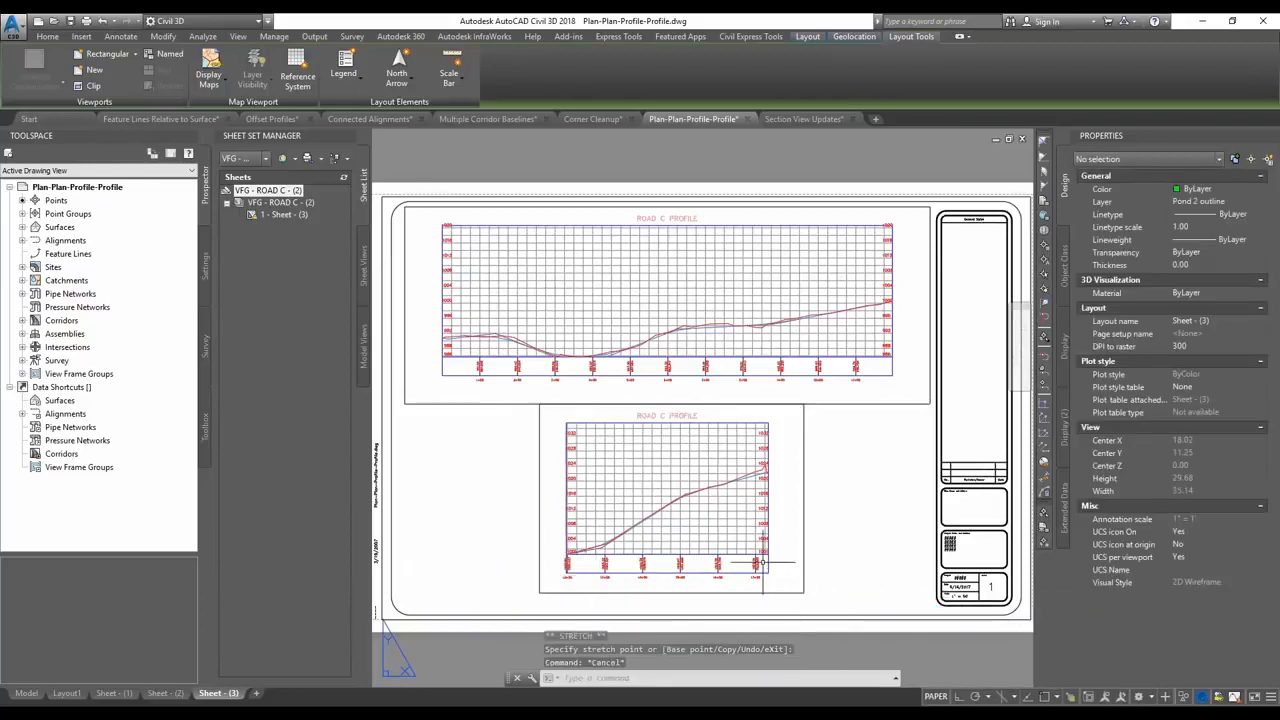
key("alt+Tab")
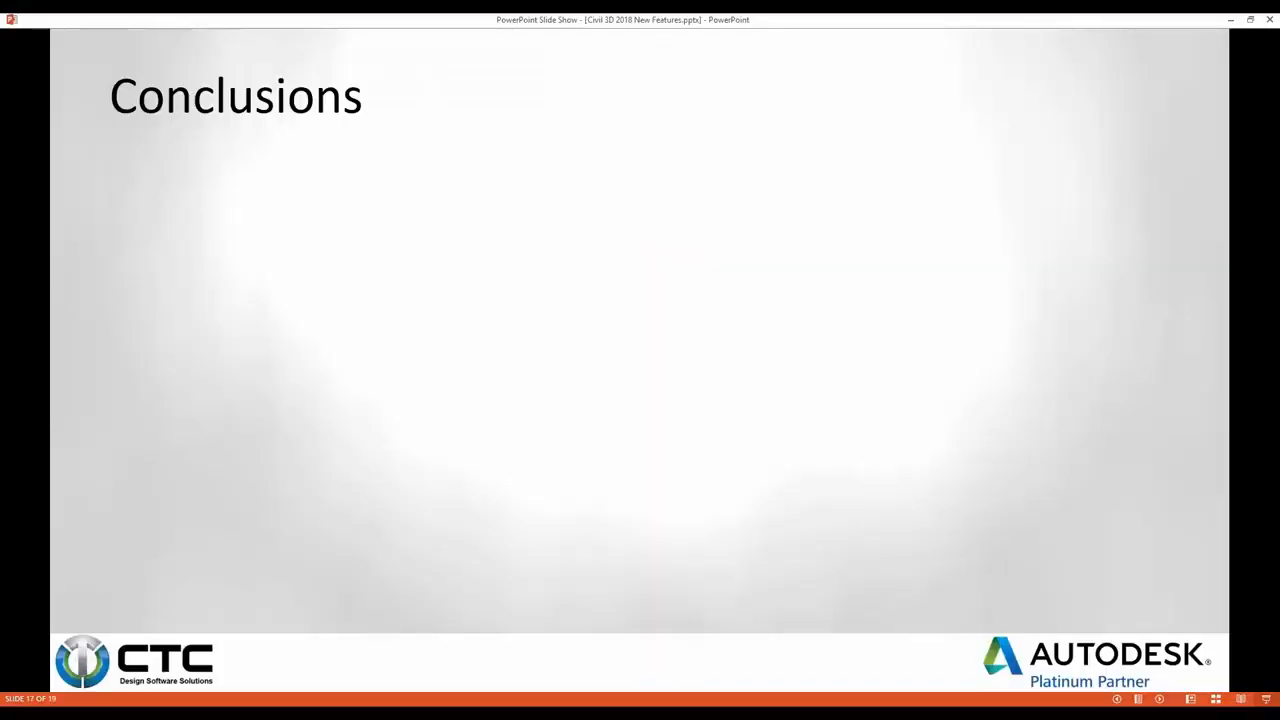